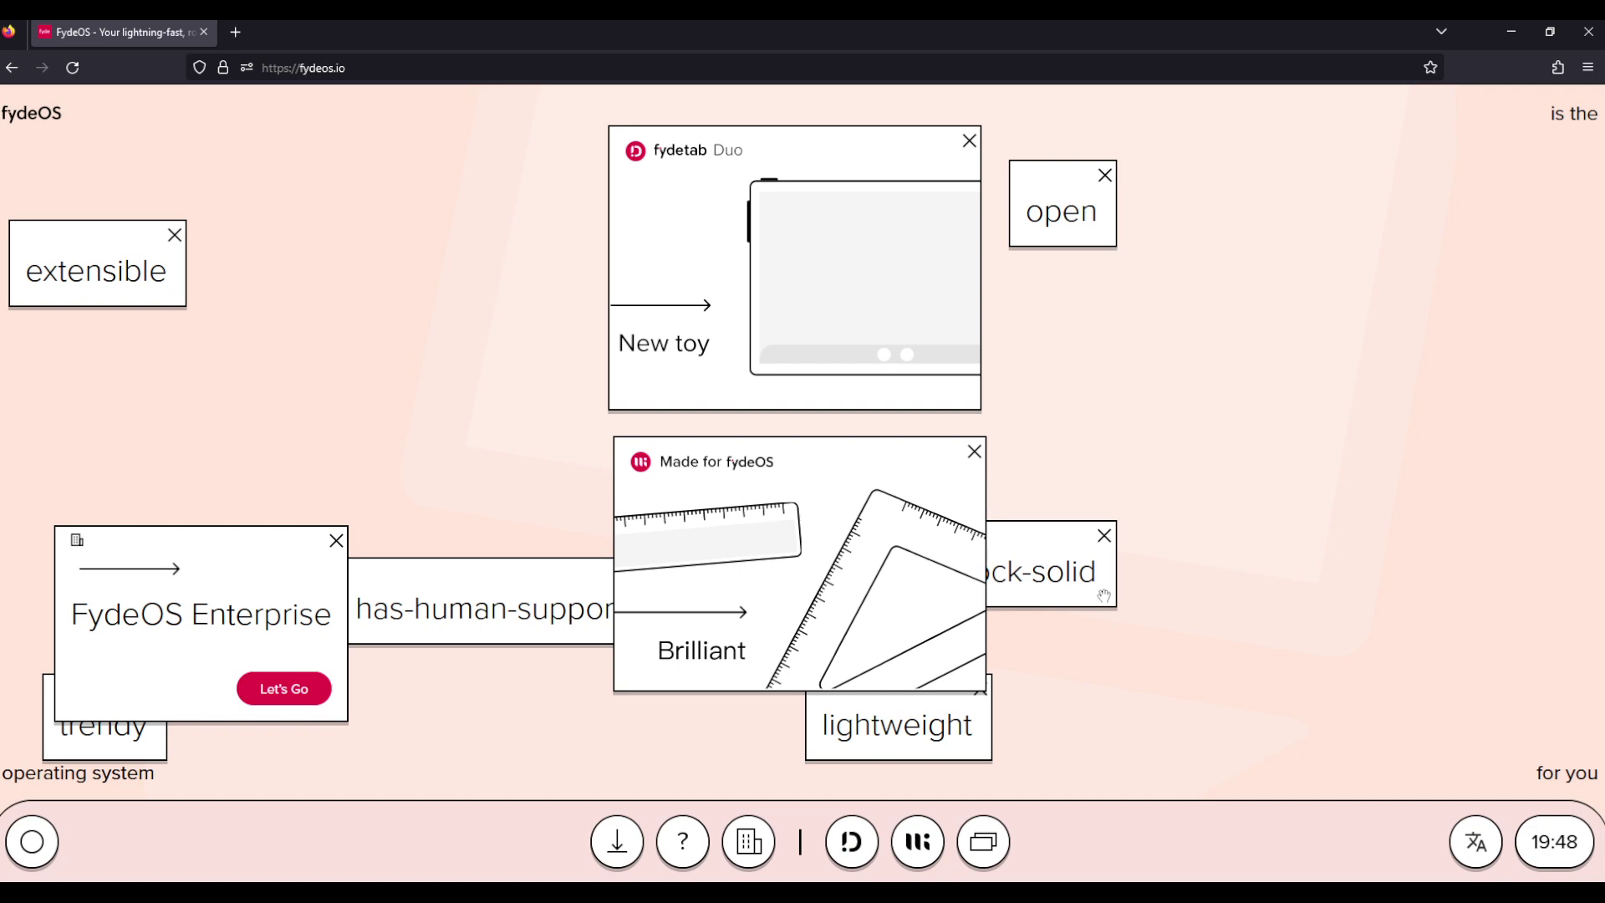
Dismiss the 'open' card on the fydeOS homepage.
scroll(1087, 598, down, 3)
scroll(1086, 600, up, 3)
scroll(803, 451, down, 5)
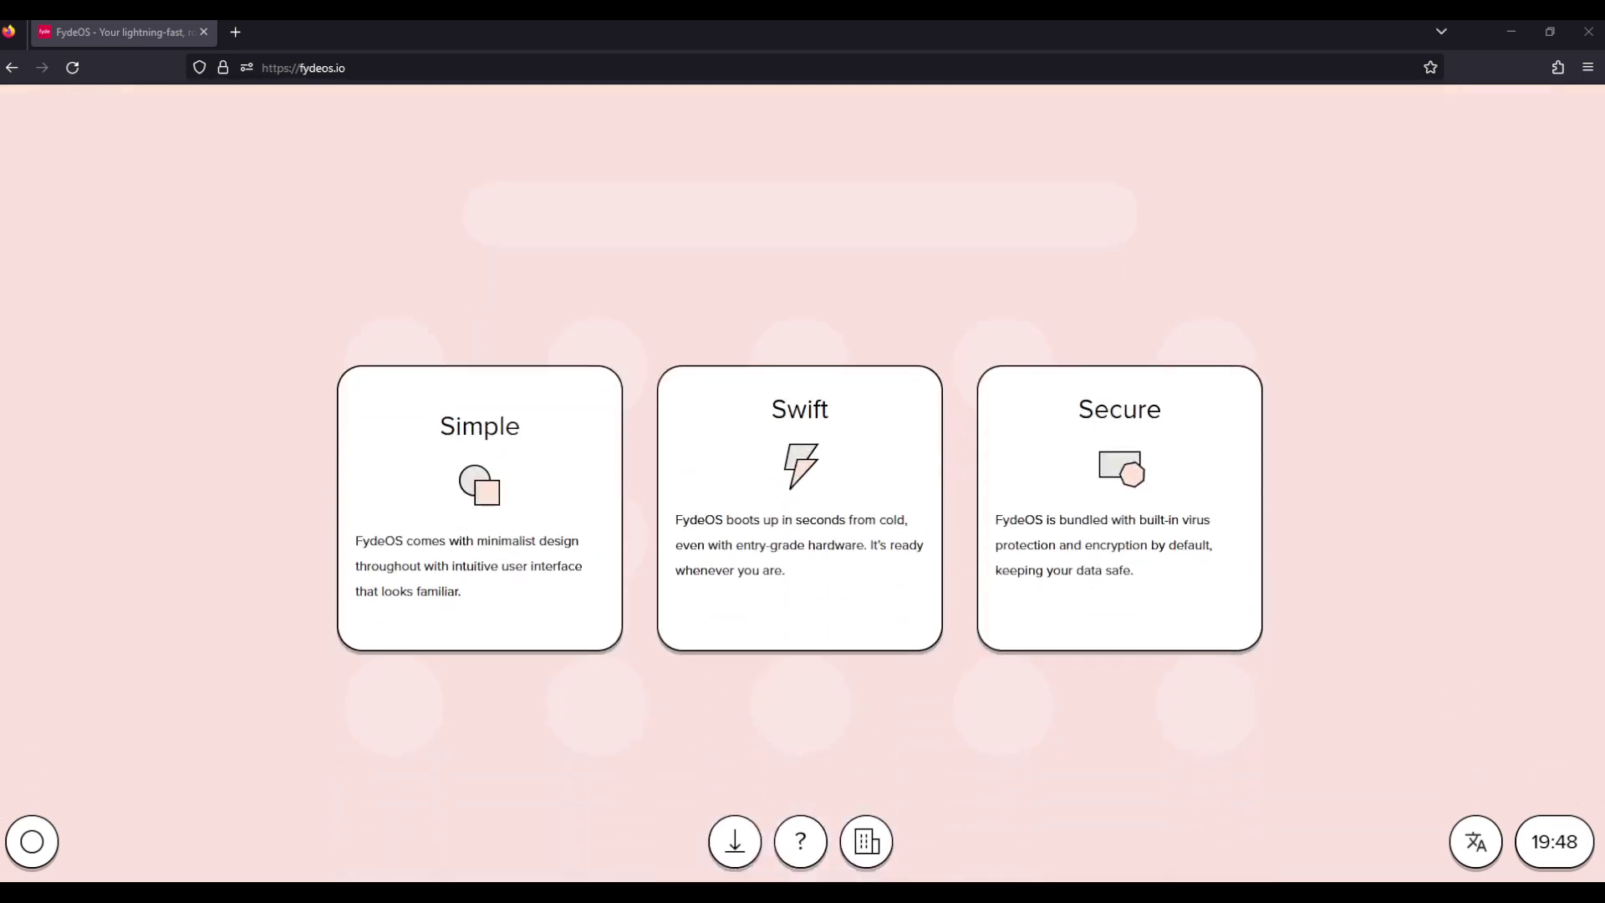
scroll(802, 452, up, 3)
scroll(802, 452, up, 3)
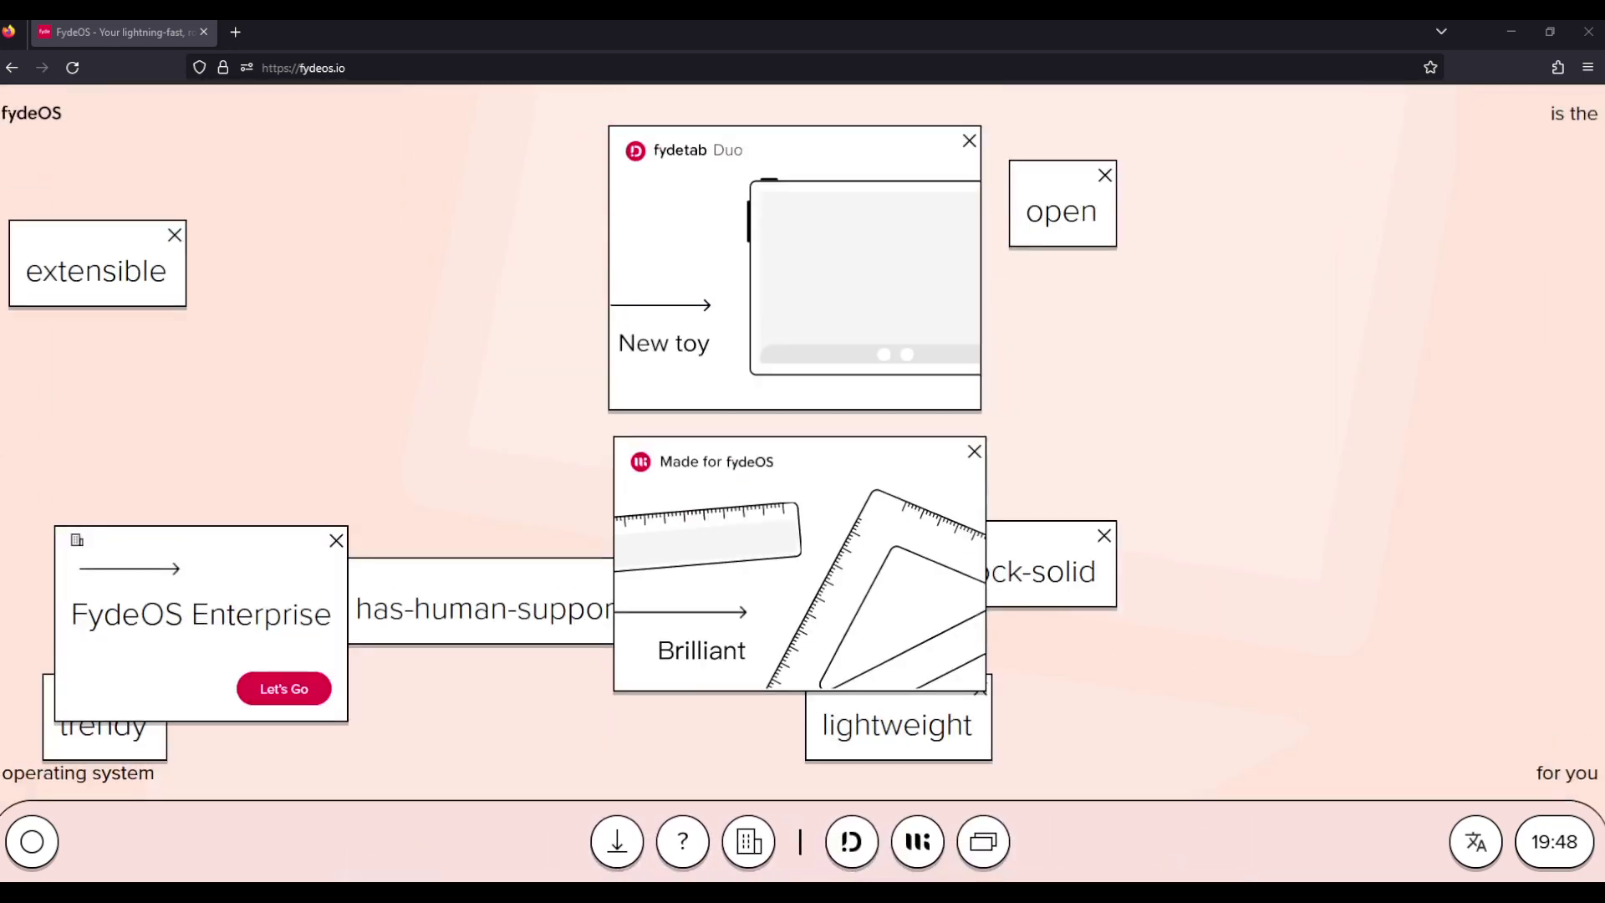
click(1105, 175)
Rearrange the fydetab Duo, rock-solid, human-support, lightweight and Enterprise cards into new spots.
drag(751, 164, 1279, 207)
drag(874, 598, 678, 284)
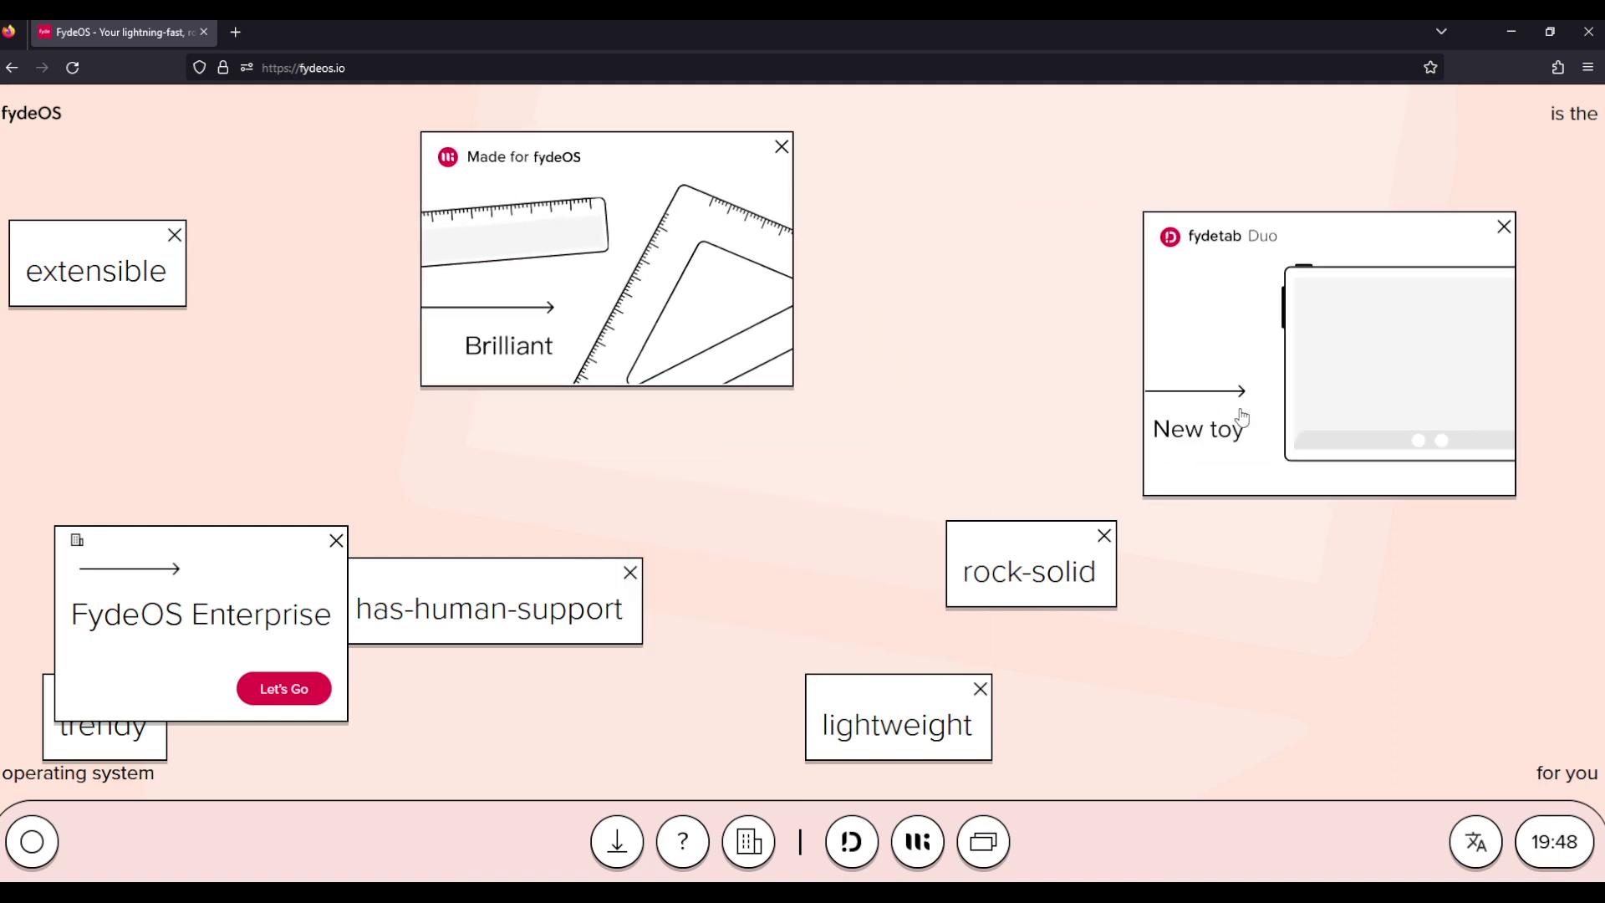
drag(1243, 417, 922, 330)
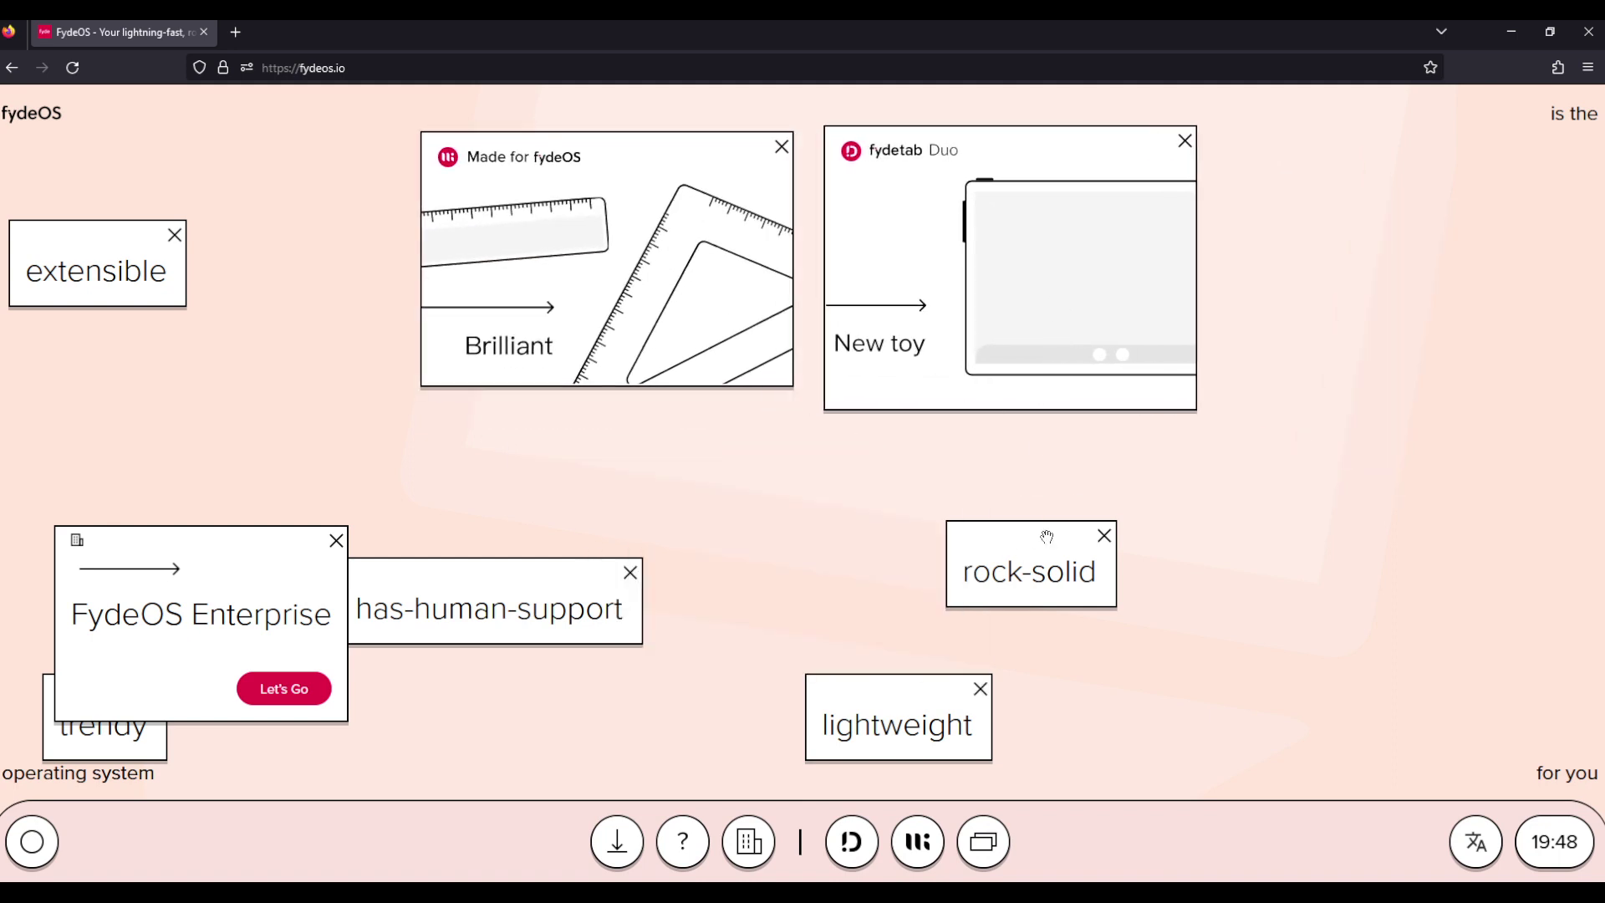
drag(1047, 536, 644, 432)
drag(432, 607, 872, 577)
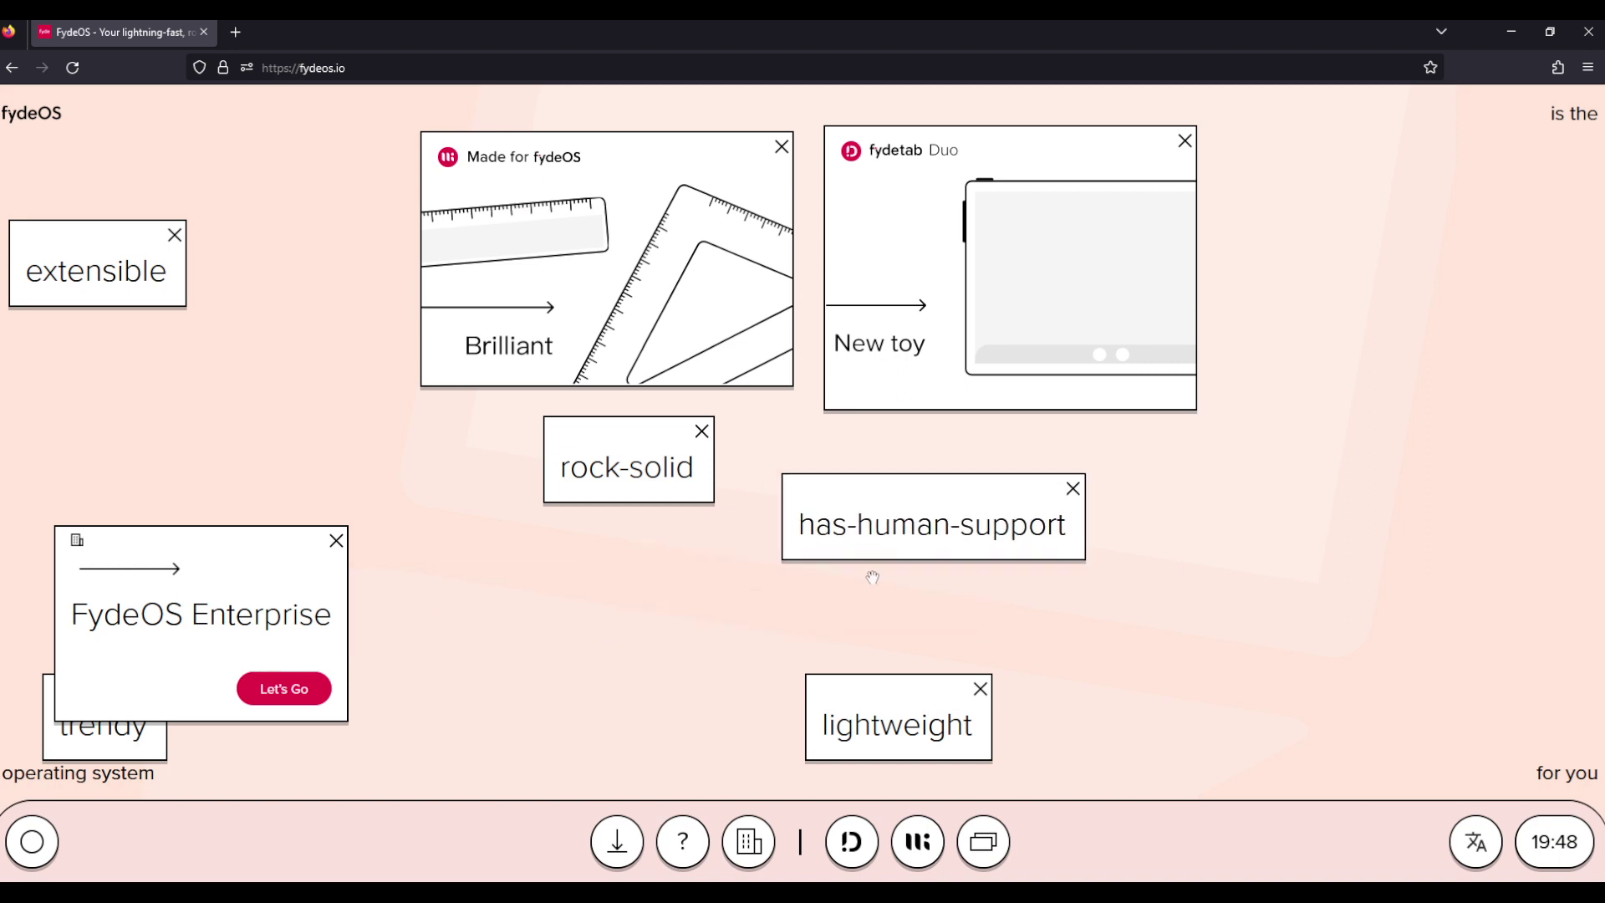
drag(882, 732, 675, 648)
drag(186, 600, 344, 400)
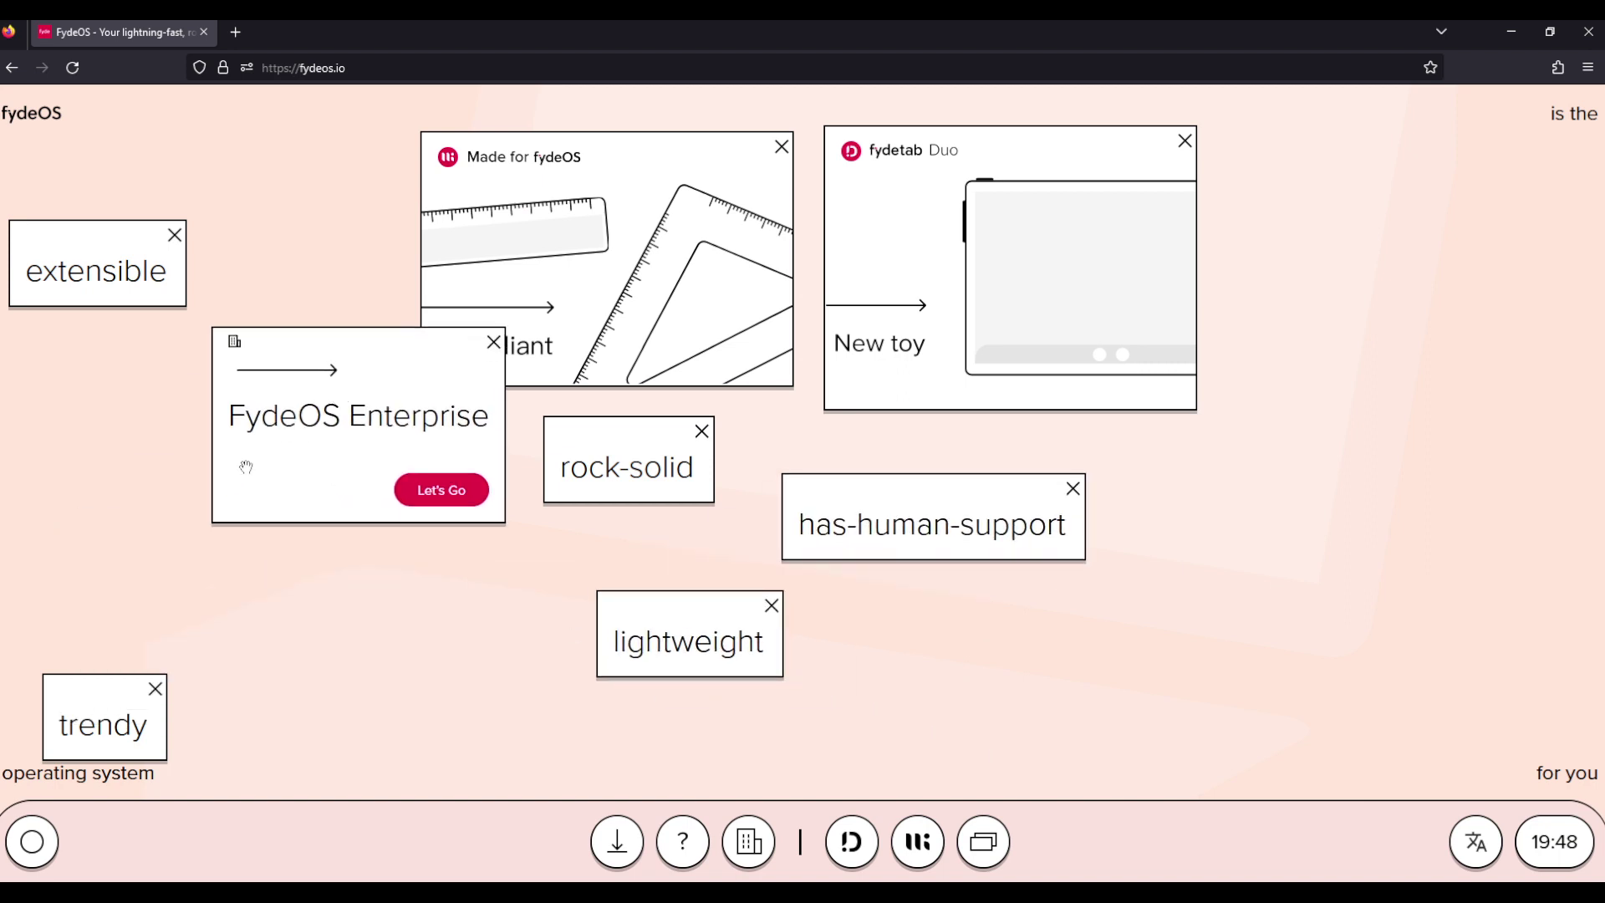
Close the FydeOS Enterprise card and look over the tidied homepage.
click(499, 353)
scroll(544, 742, down, 3)
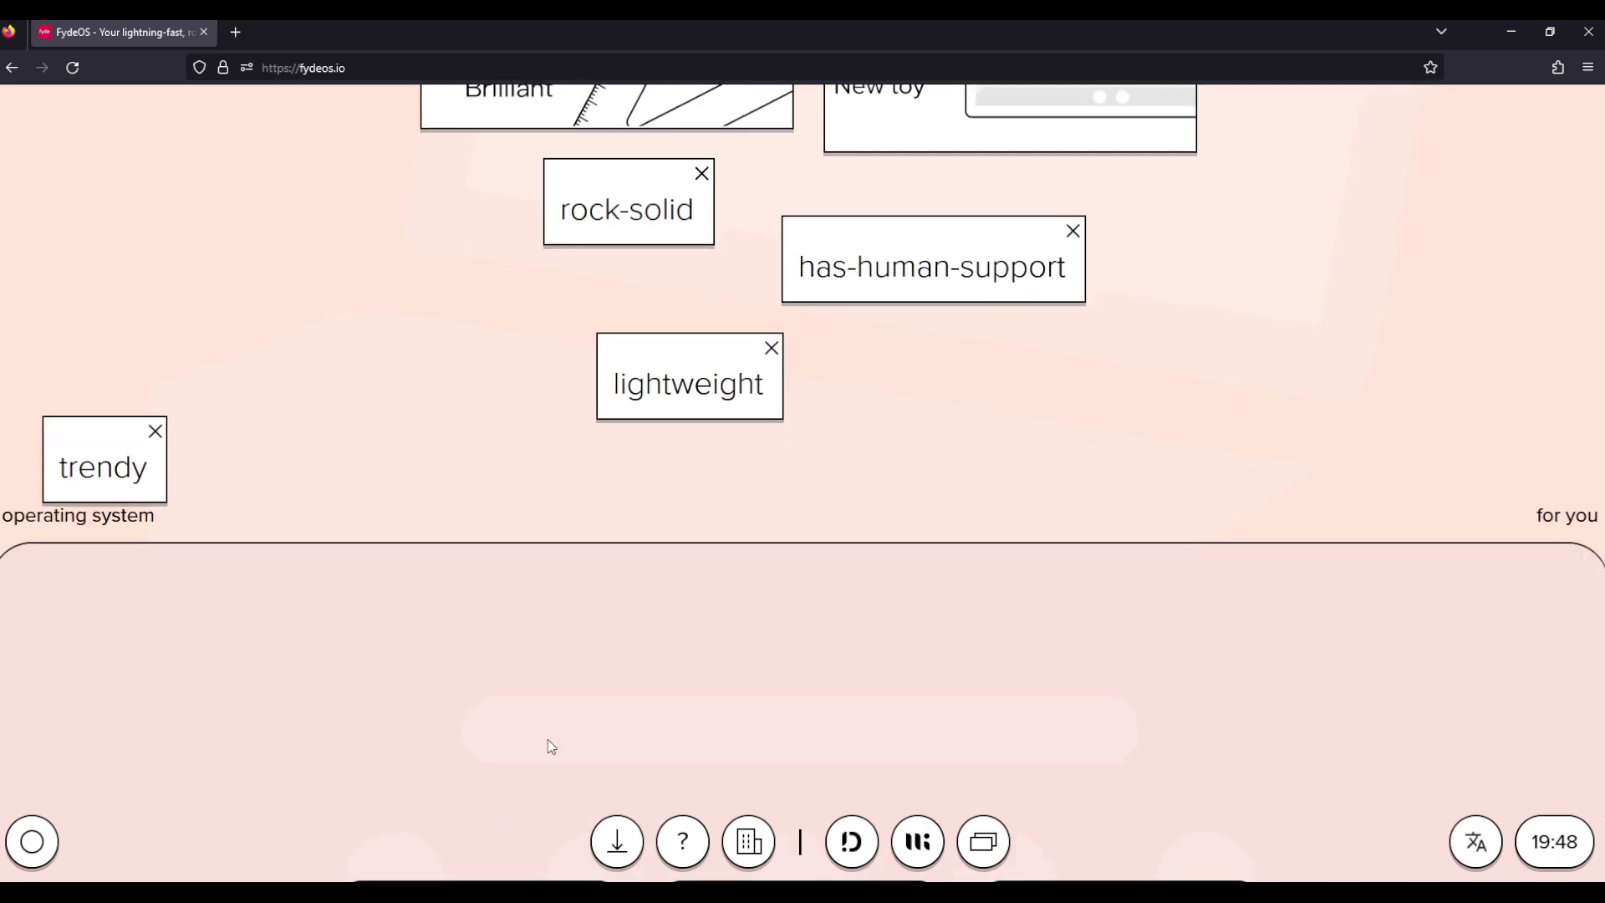
scroll(34, 843, down, 6)
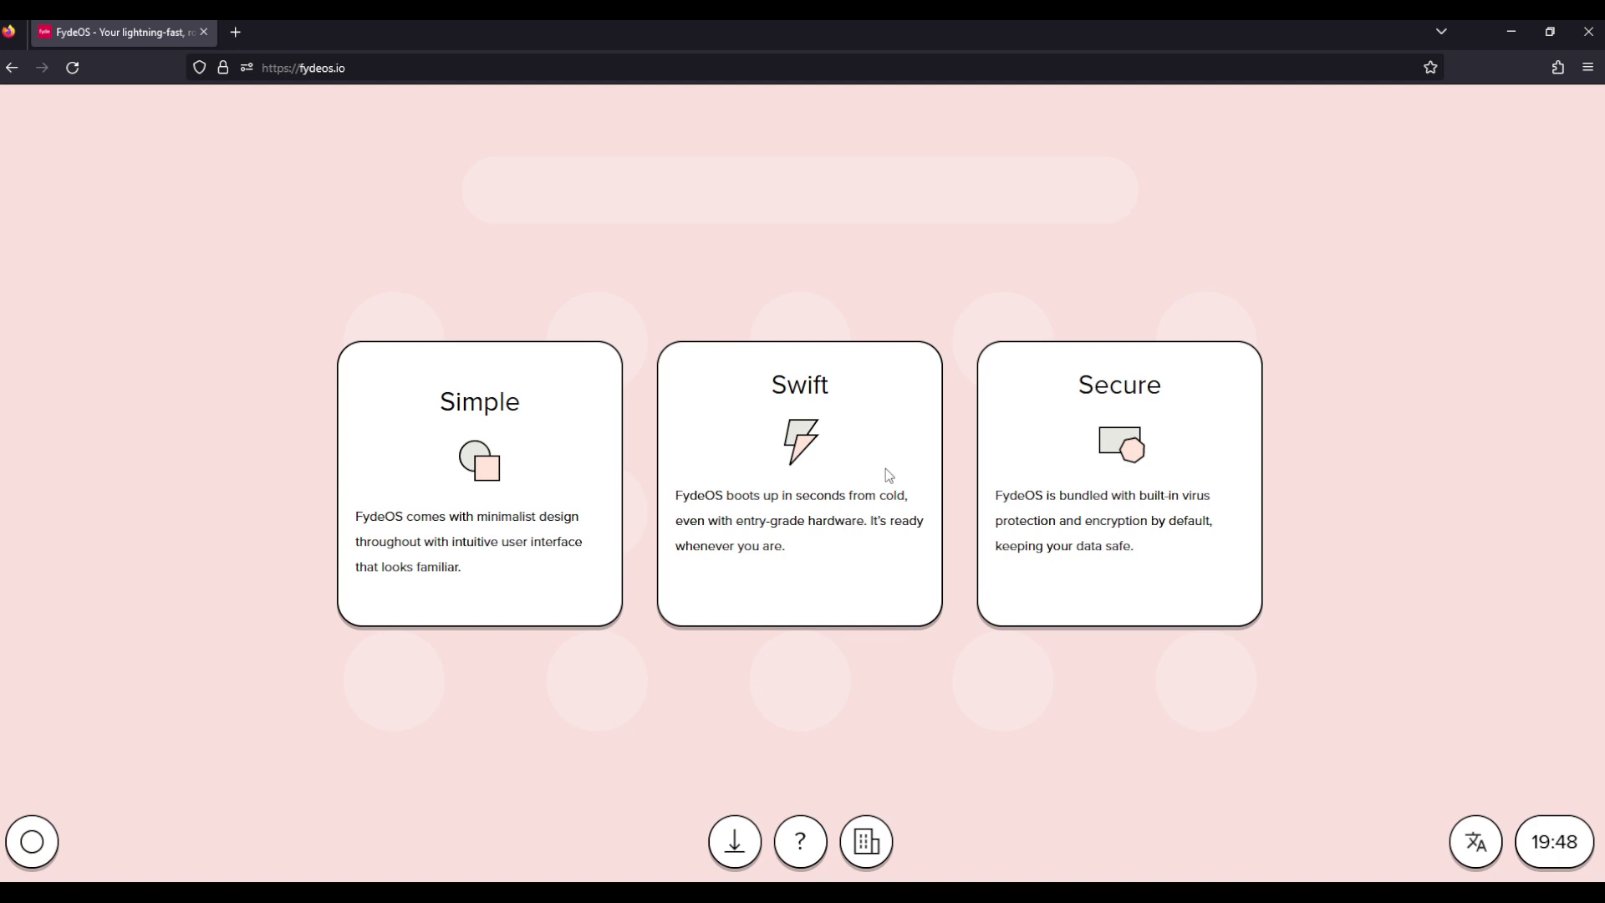
scroll(1045, 635, down, 3)
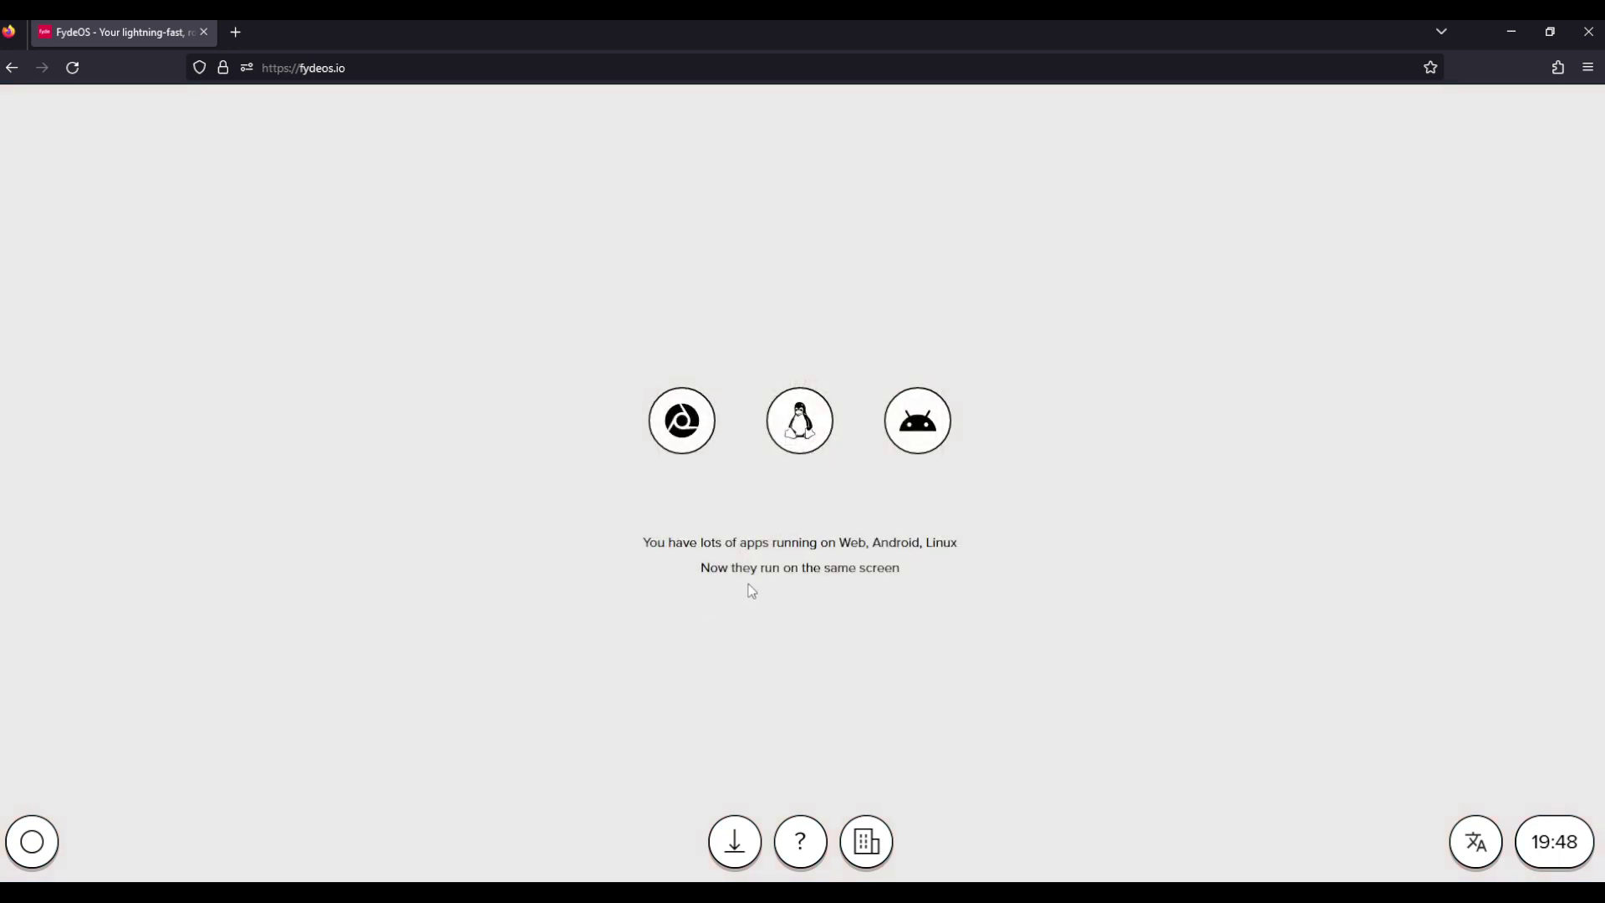
scroll(748, 592, up, 5)
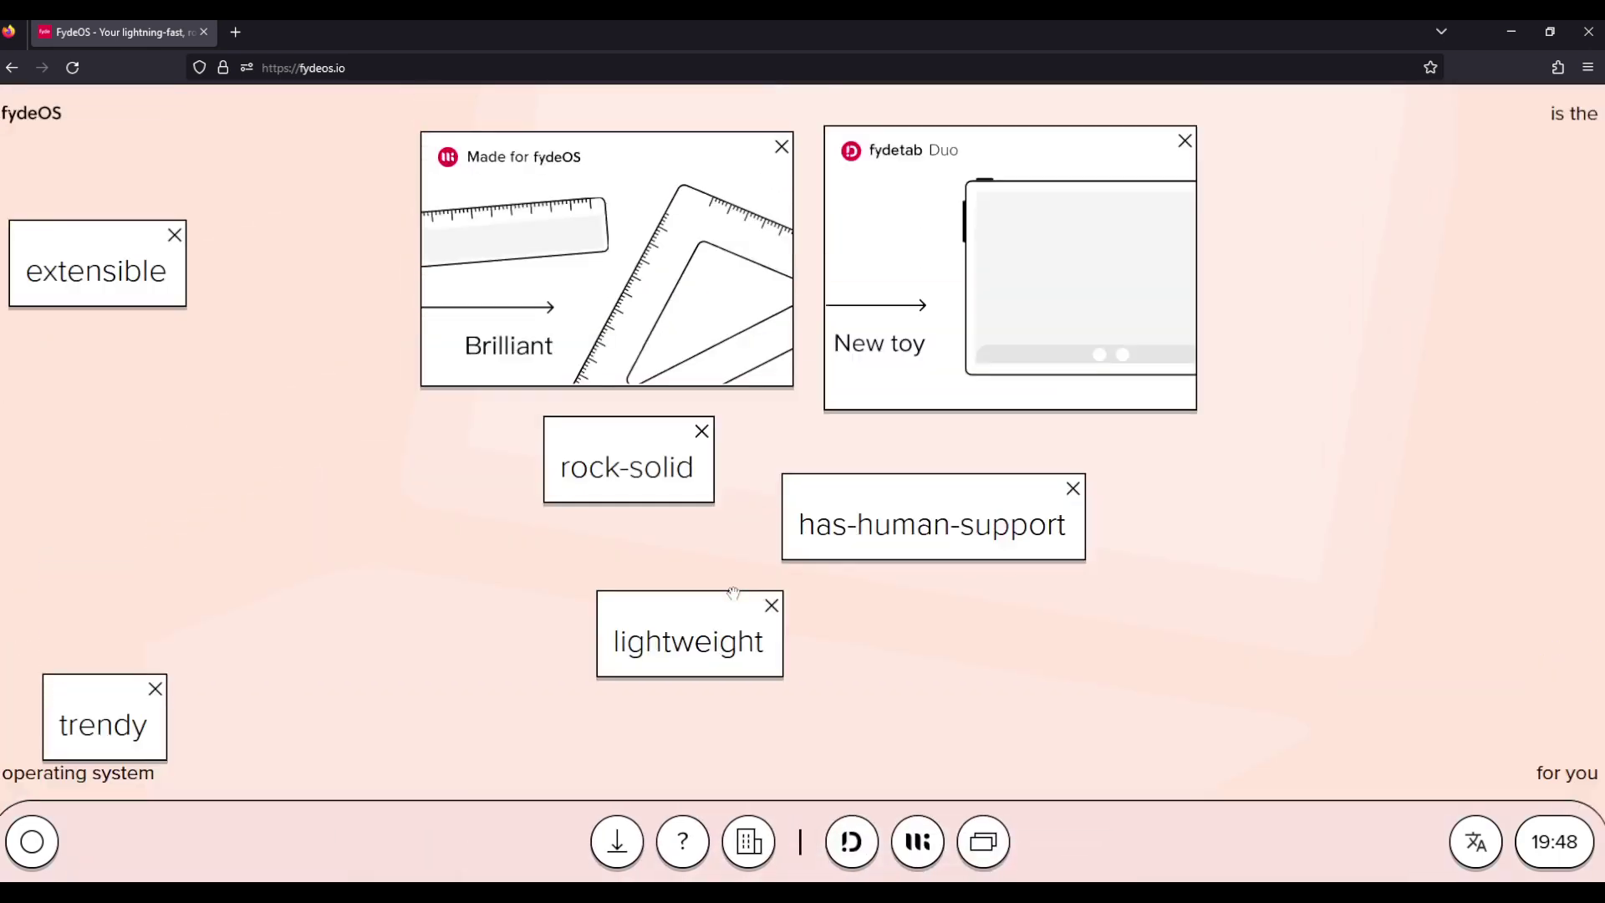
Open the FydeOS download page in a new tab and view the VMware and FydeOS for You options.
click(613, 843)
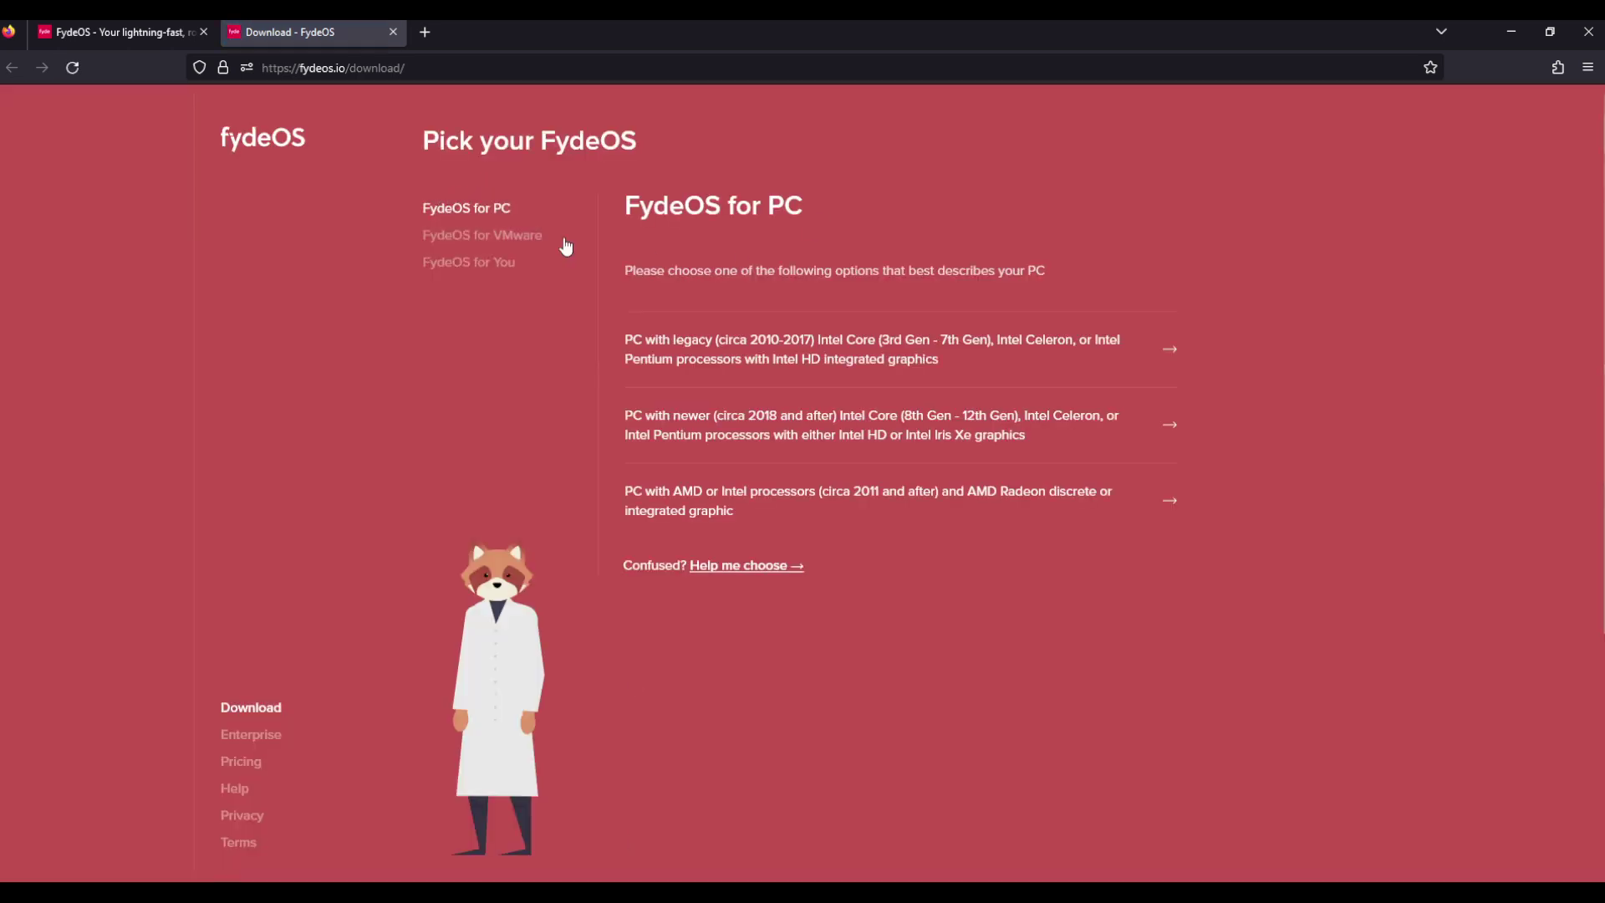
click(500, 242)
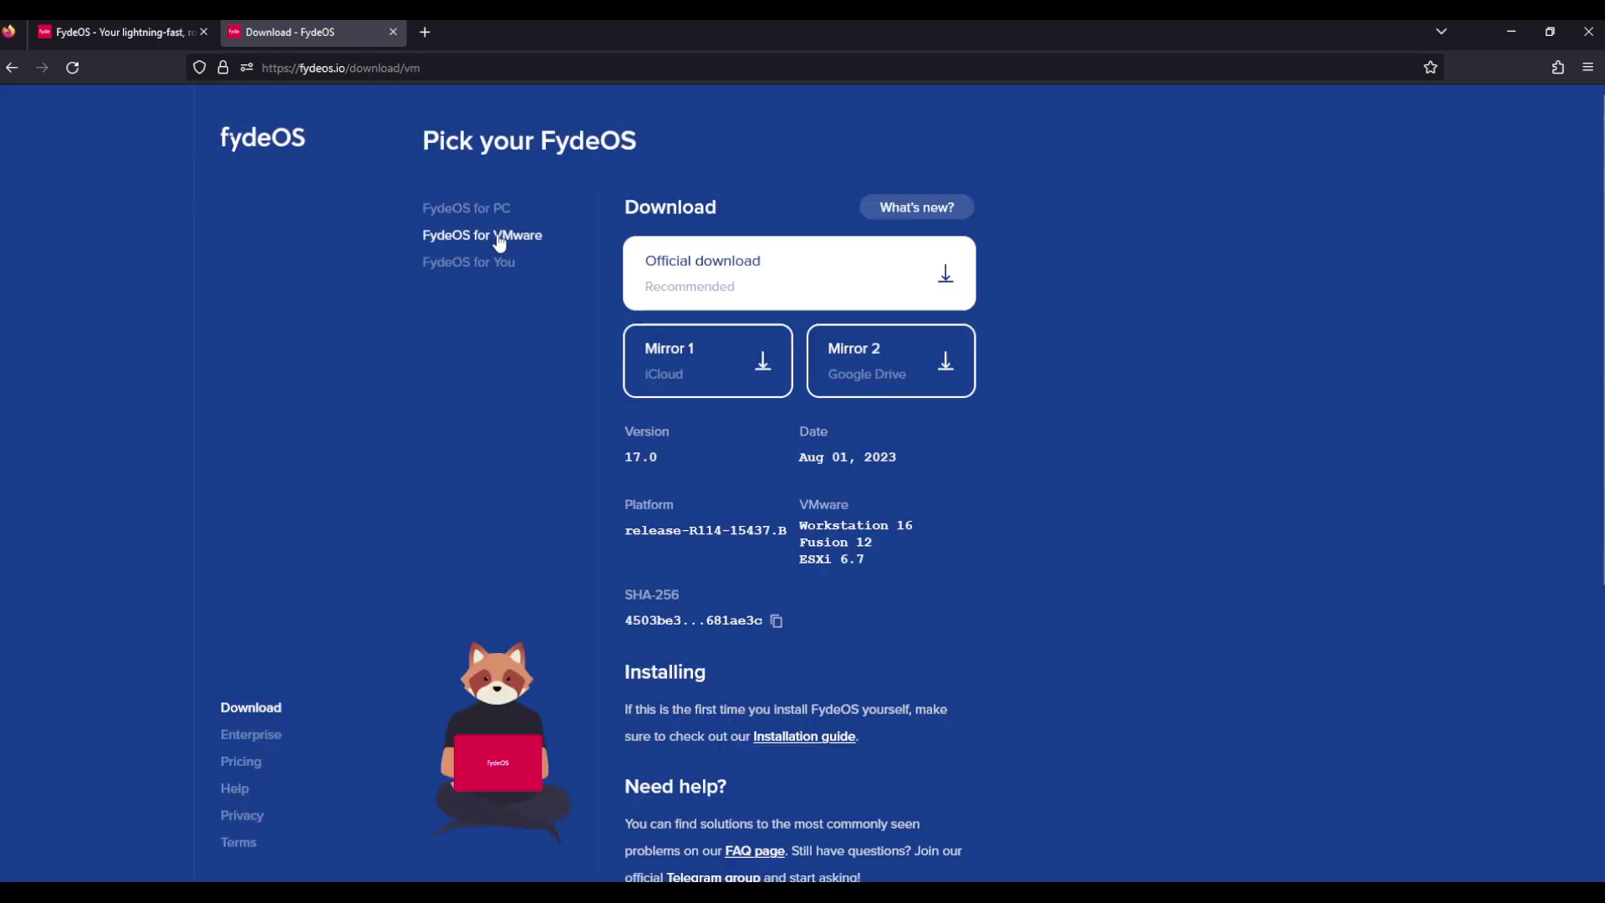
click(435, 264)
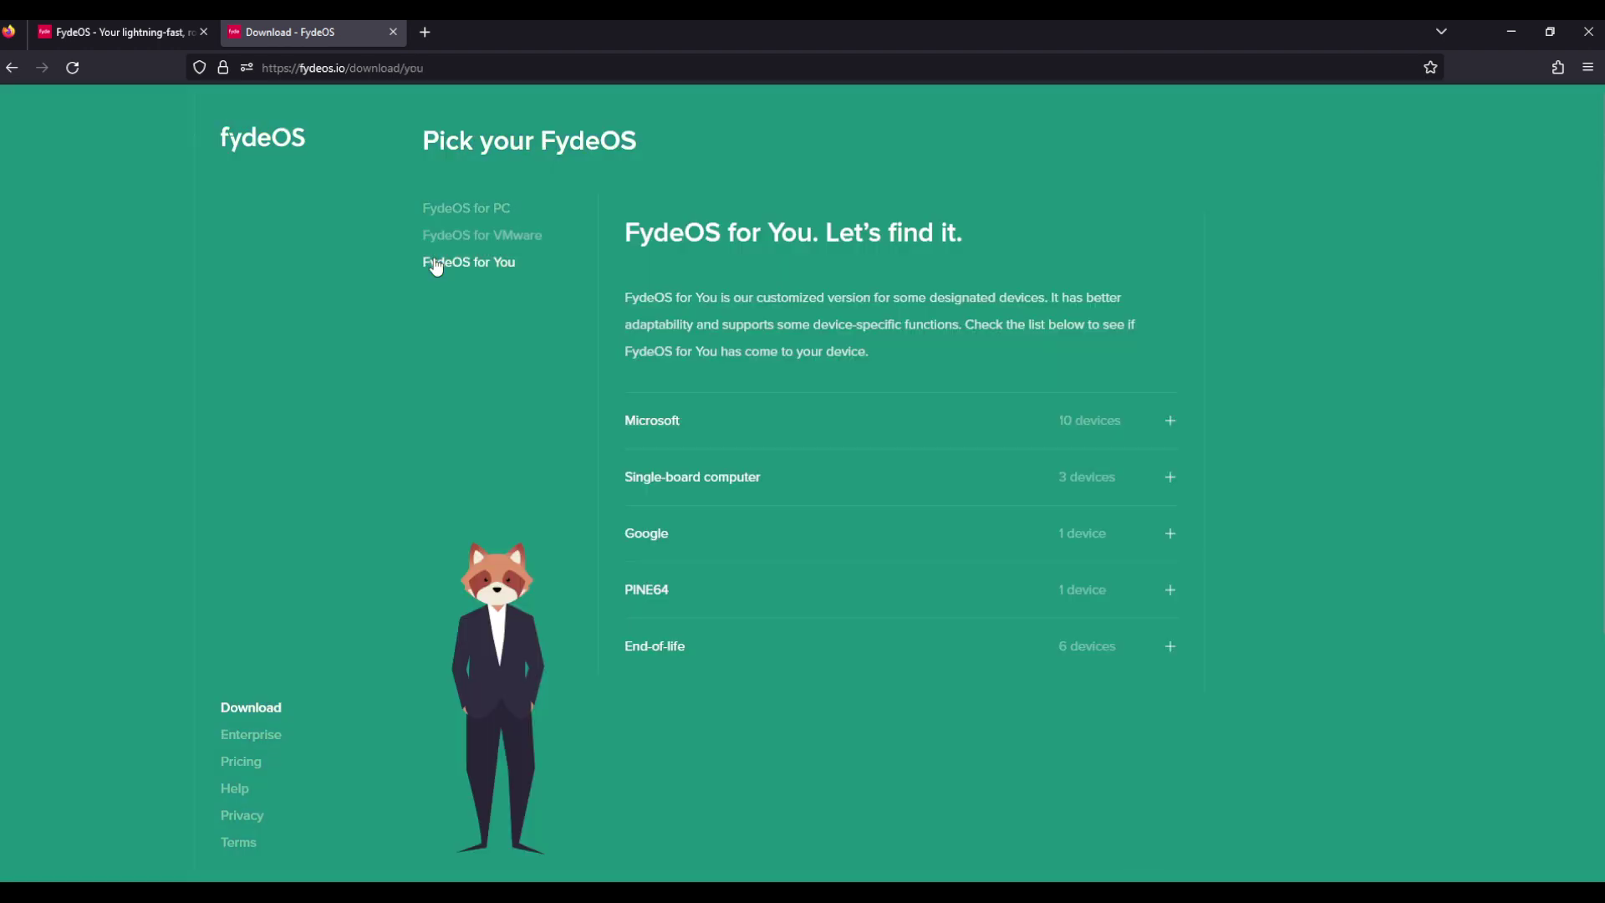
Expand and collapse the Microsoft, Google and single-board computer device lists.
click(1168, 422)
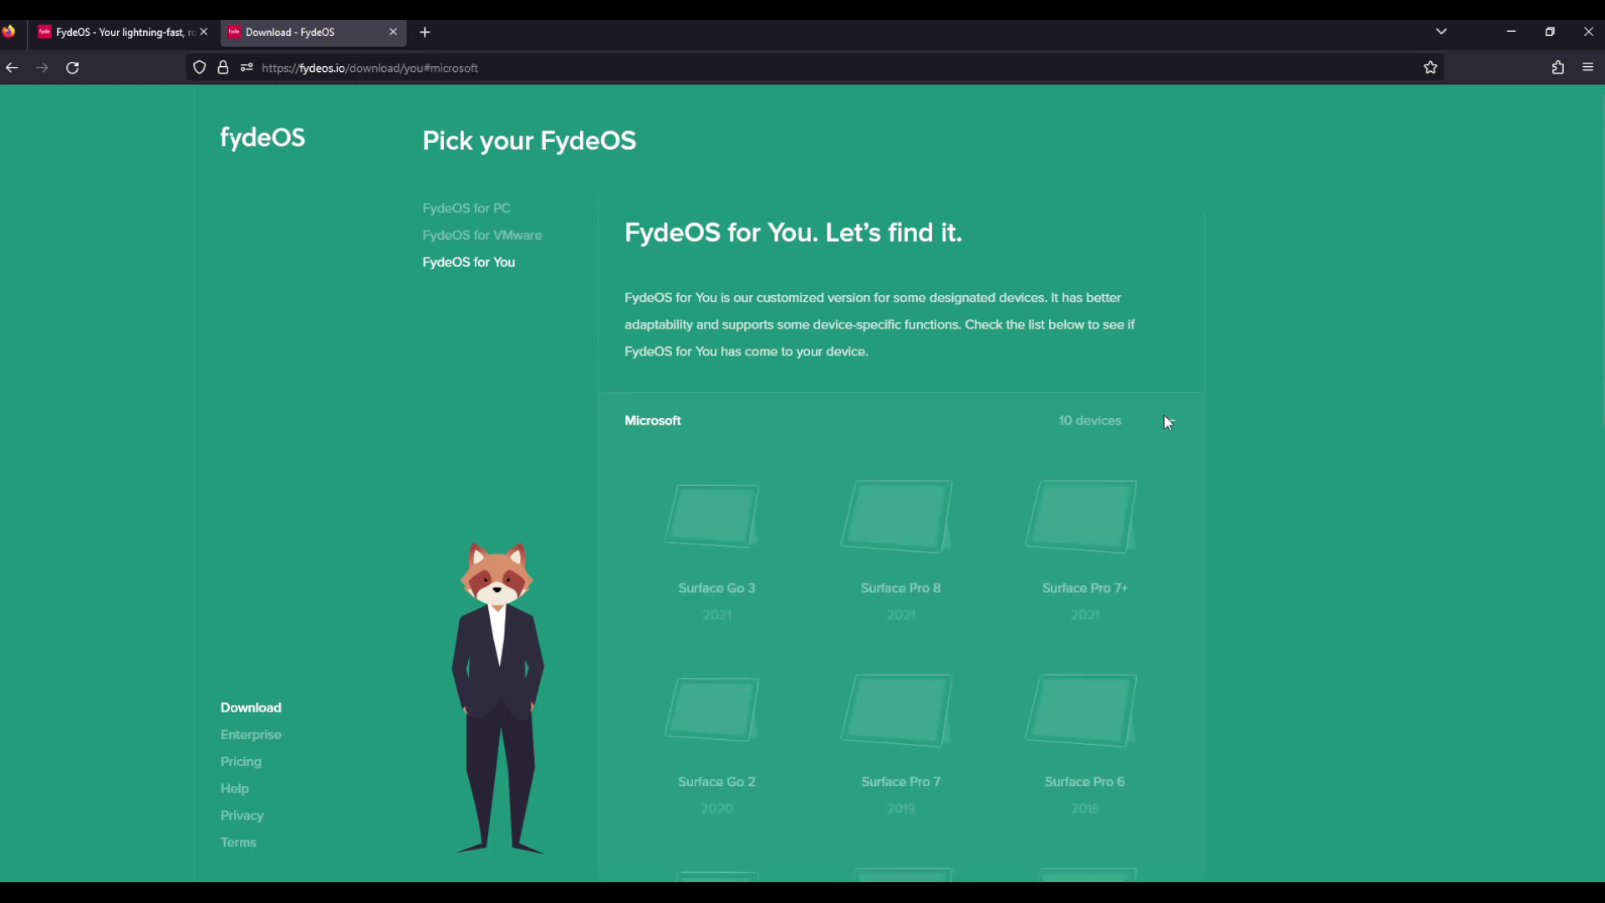
click(1167, 420)
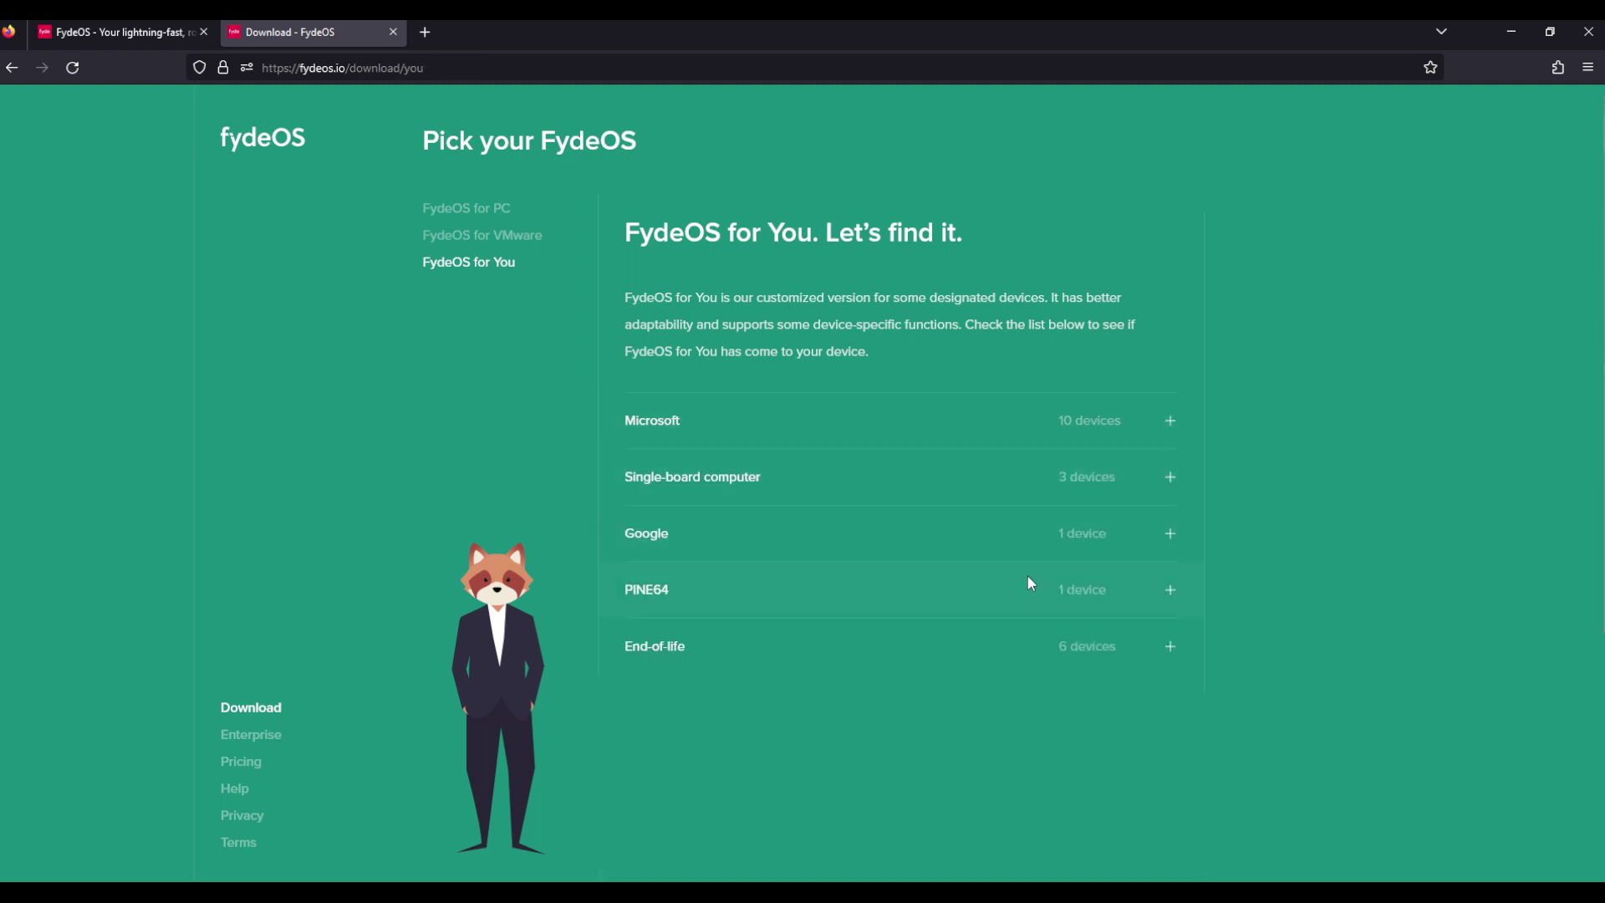
click(1174, 531)
click(1174, 531)
click(1166, 475)
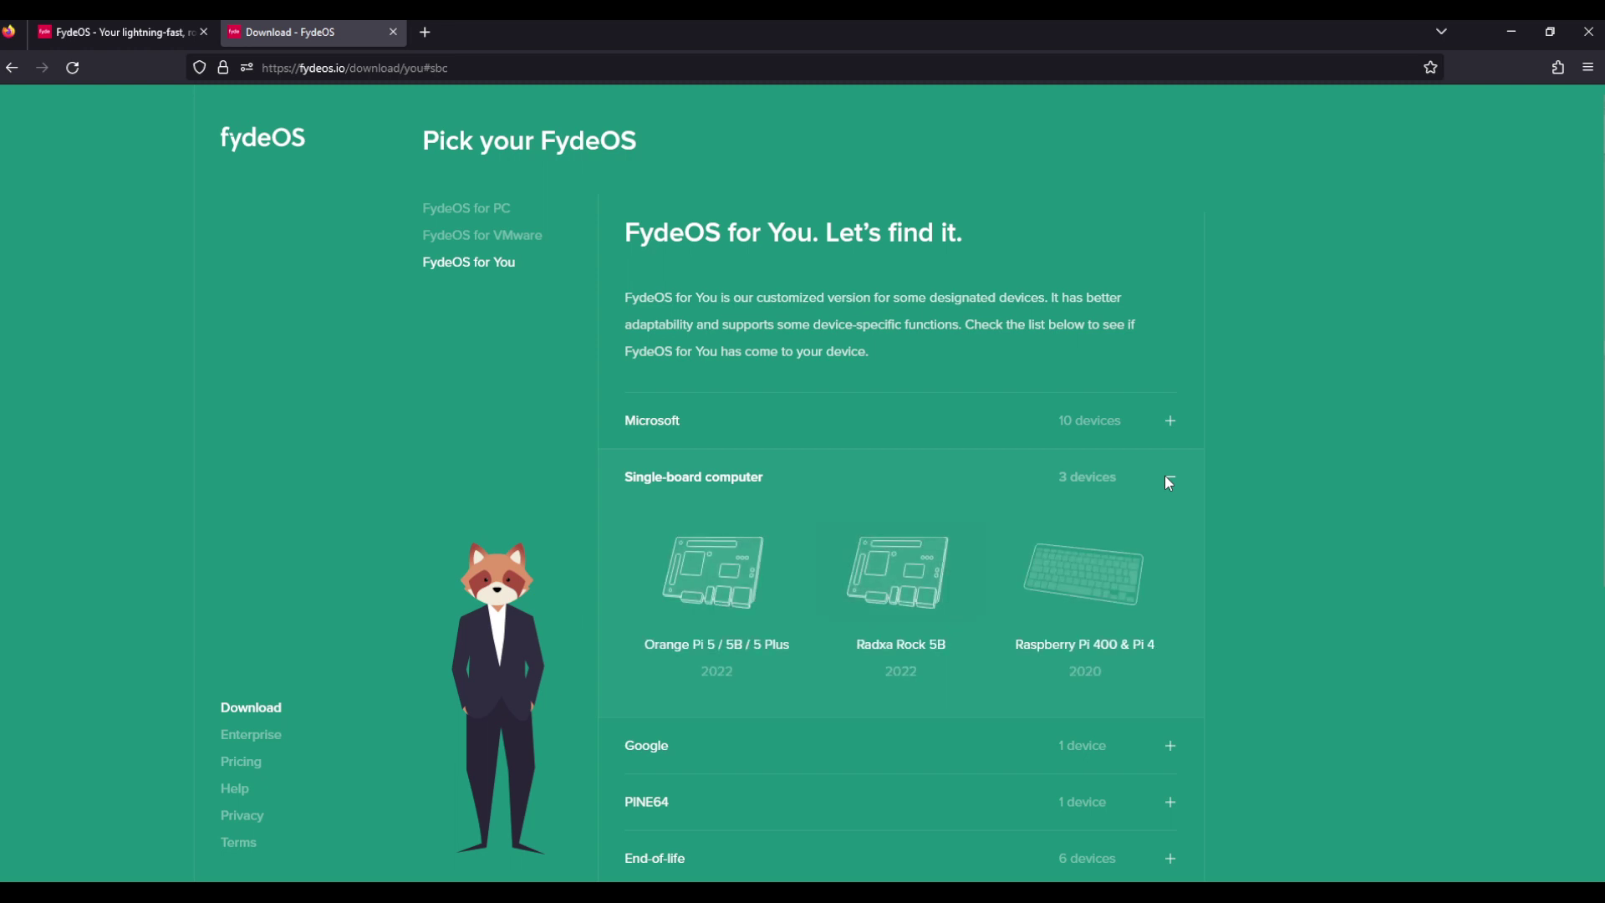
click(1169, 482)
Review the end-of-life device list, then return via FydeOS for PC to the fydeos.io homepage.
click(1155, 645)
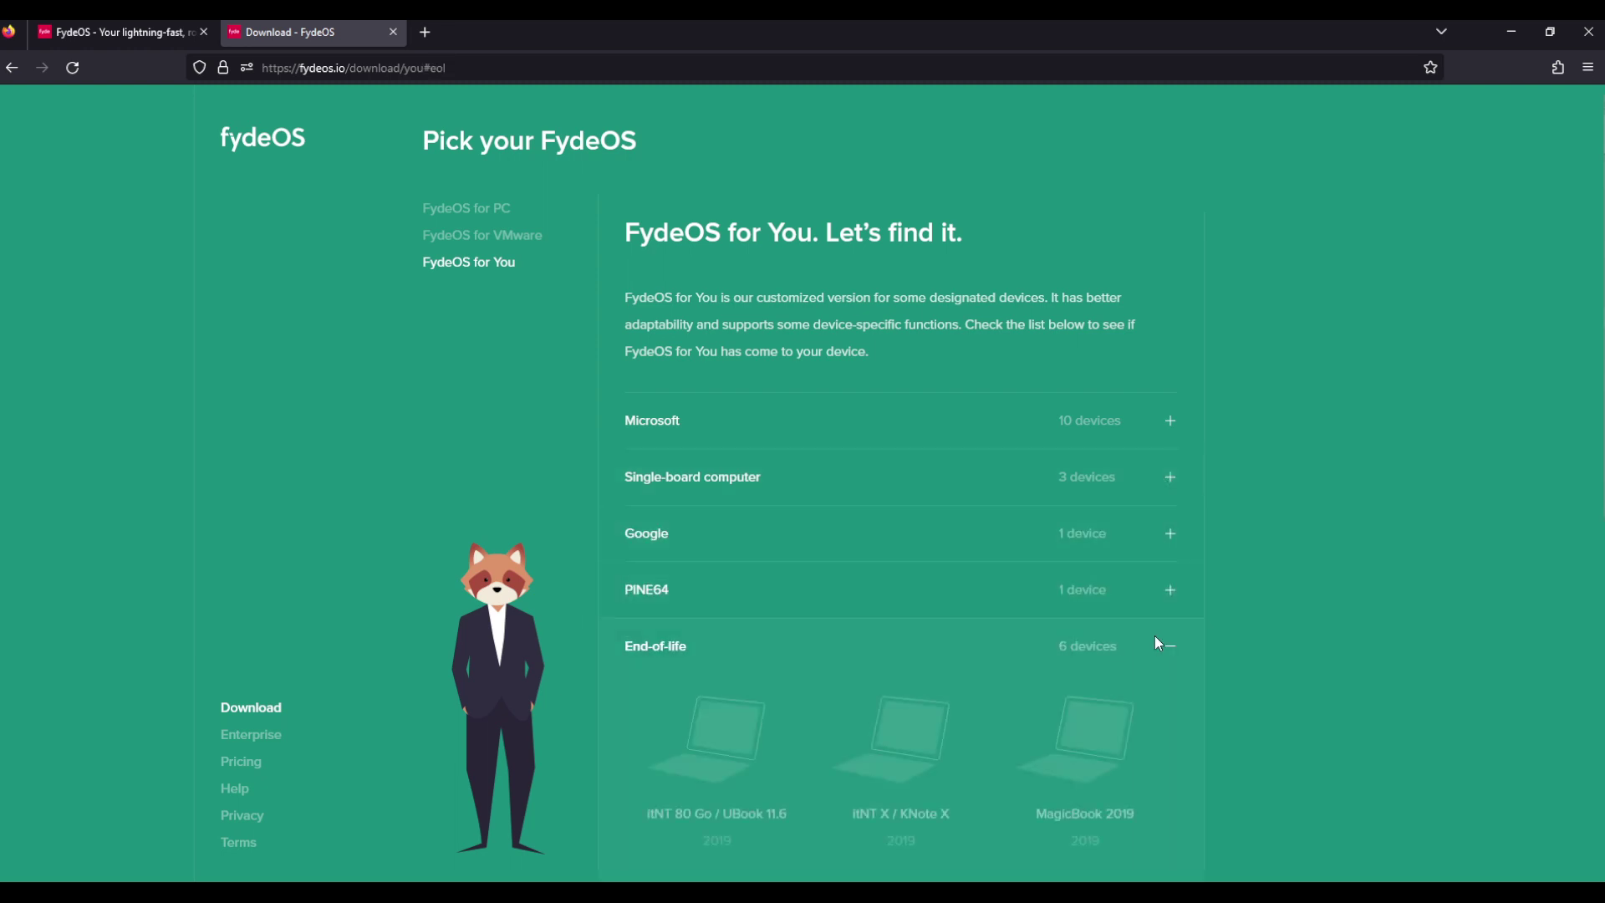
scroll(1157, 637, down, 4)
scroll(849, 655, down, 3)
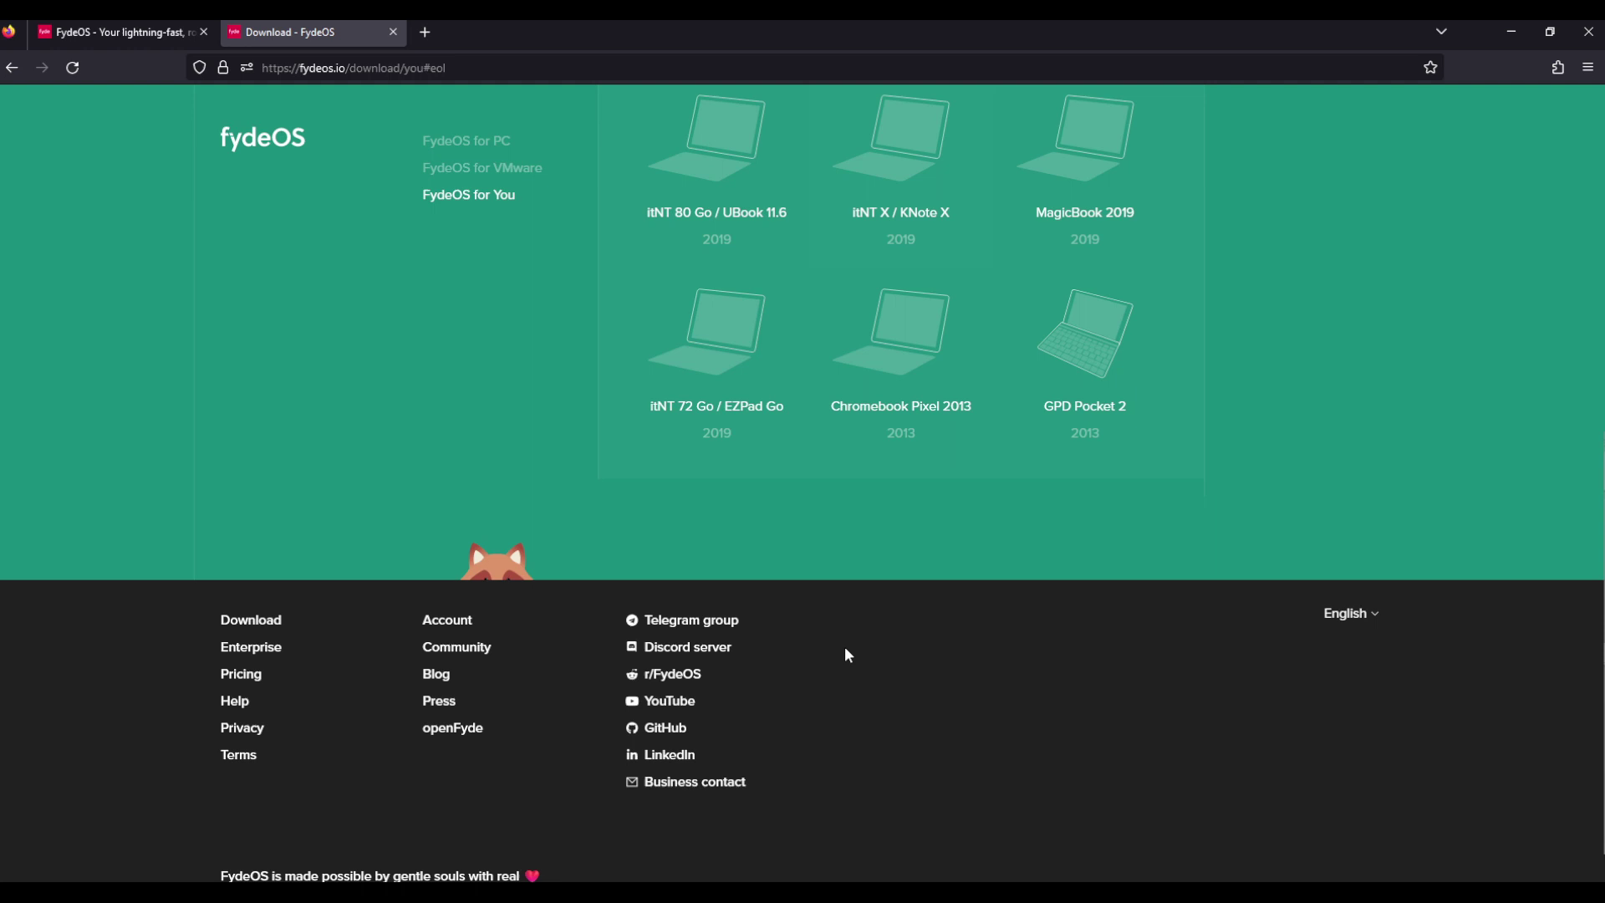
scroll(846, 652, up, 5)
click(1170, 473)
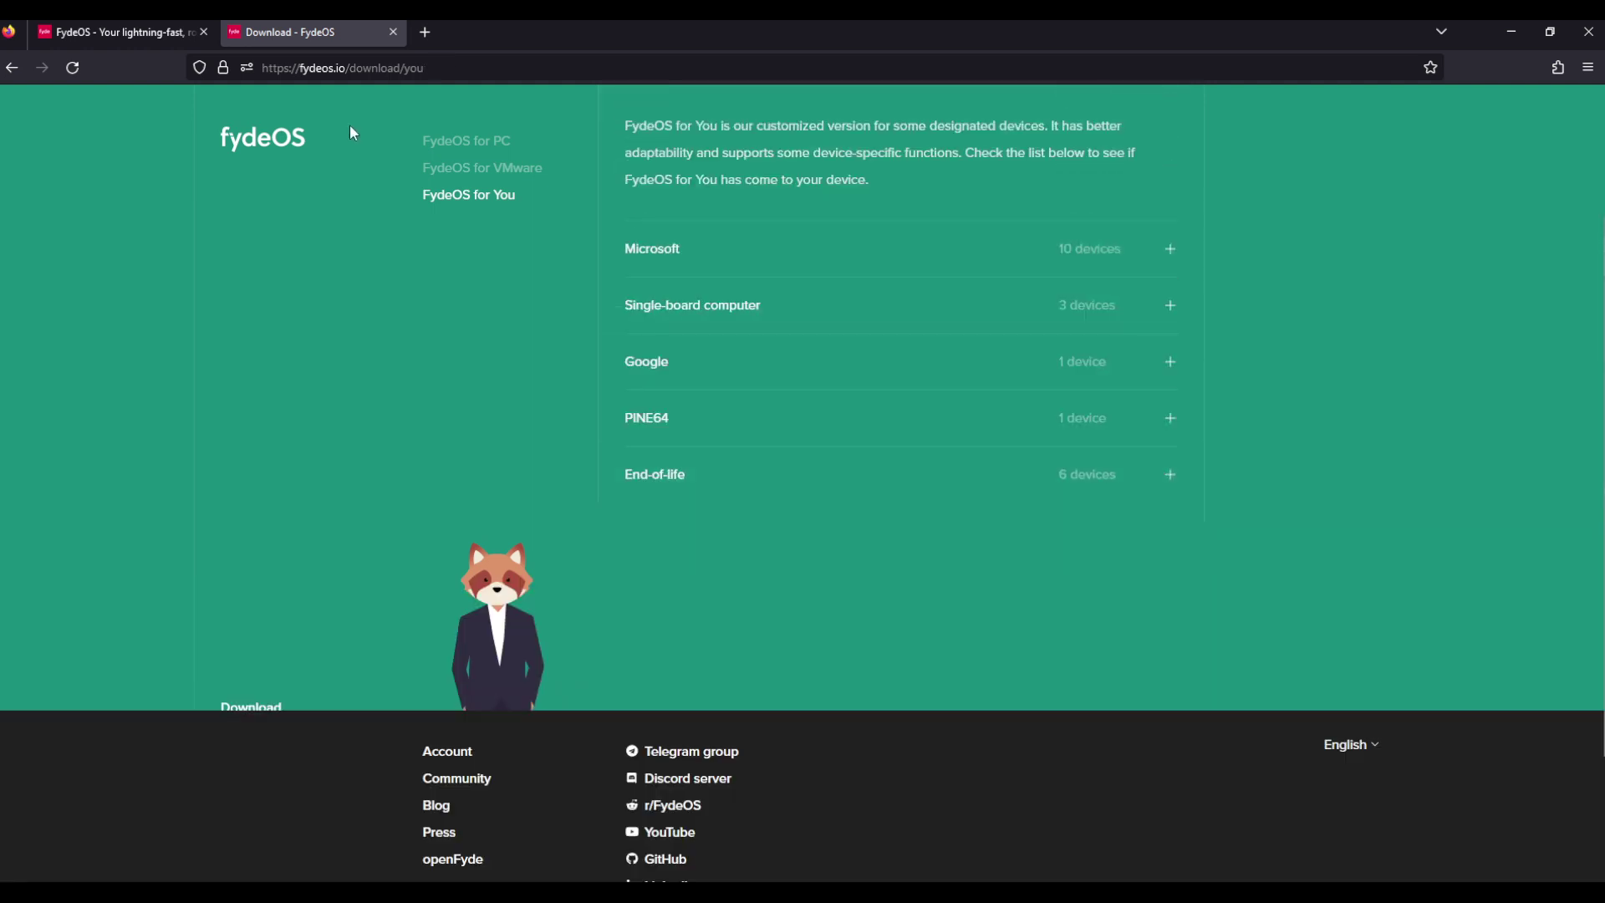
click(452, 147)
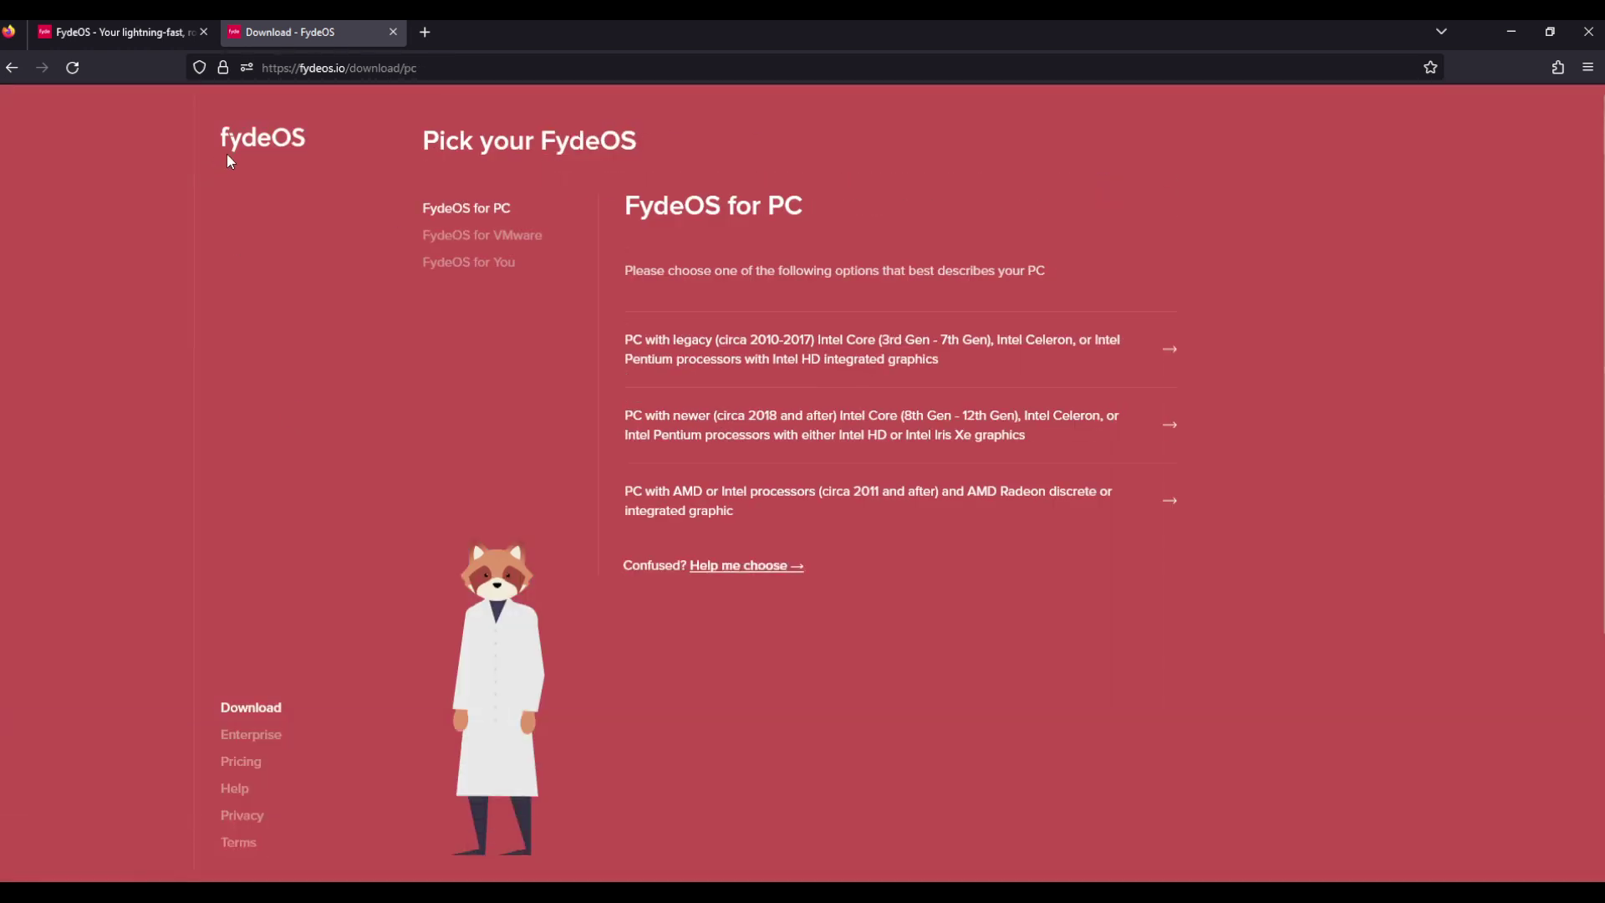
click(230, 156)
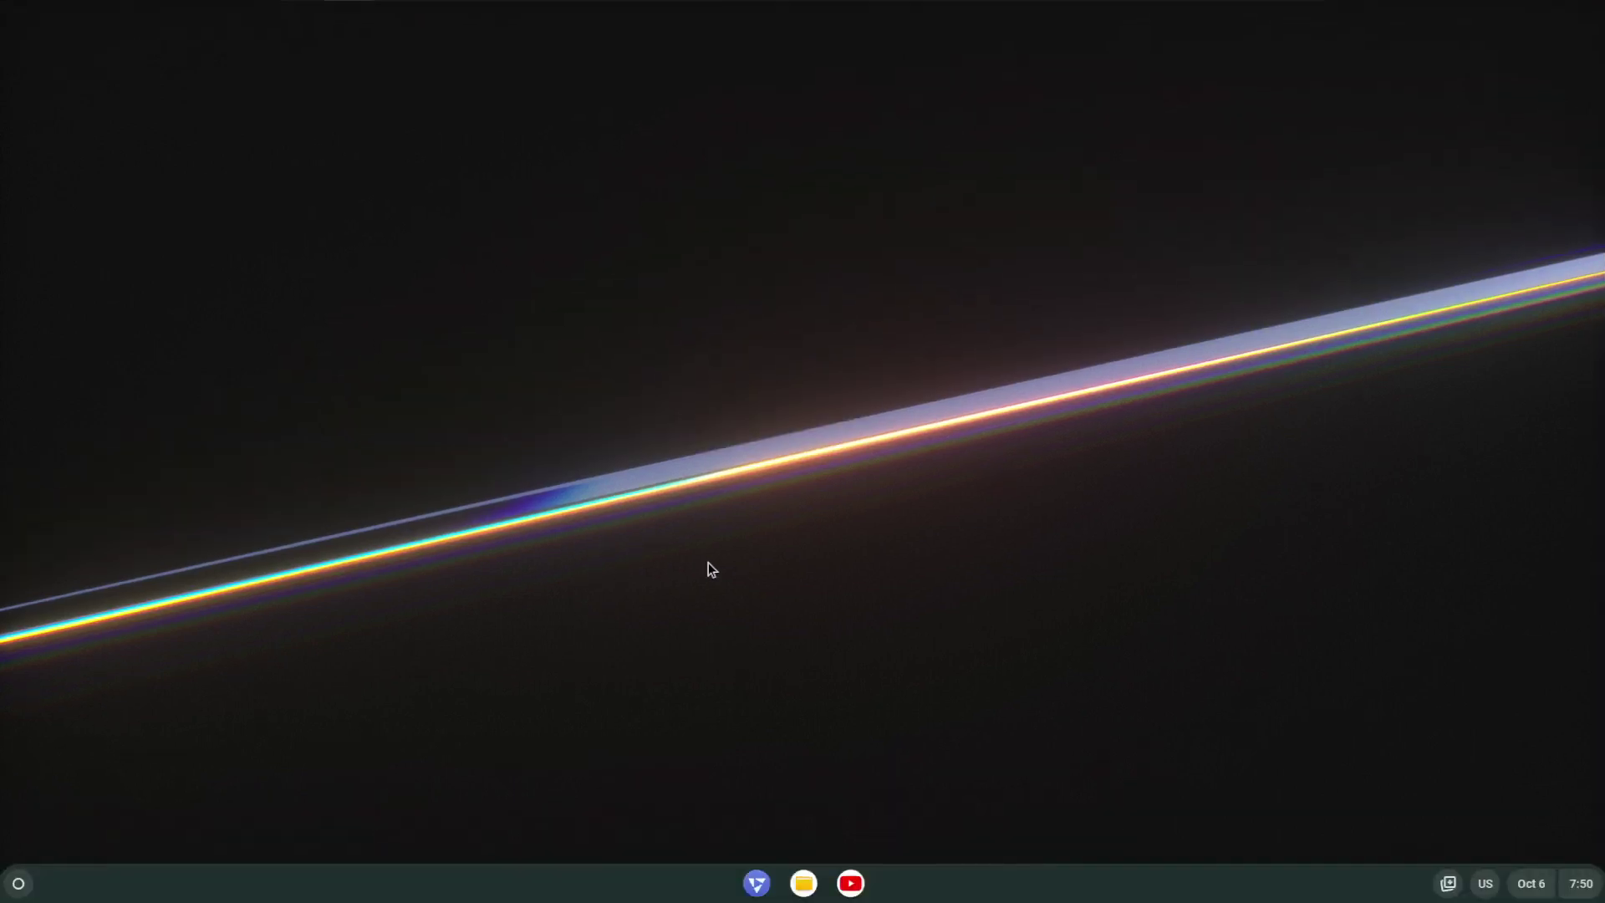
Bring up and dismiss the desktop menu and the app launcher.
right_click(825, 505)
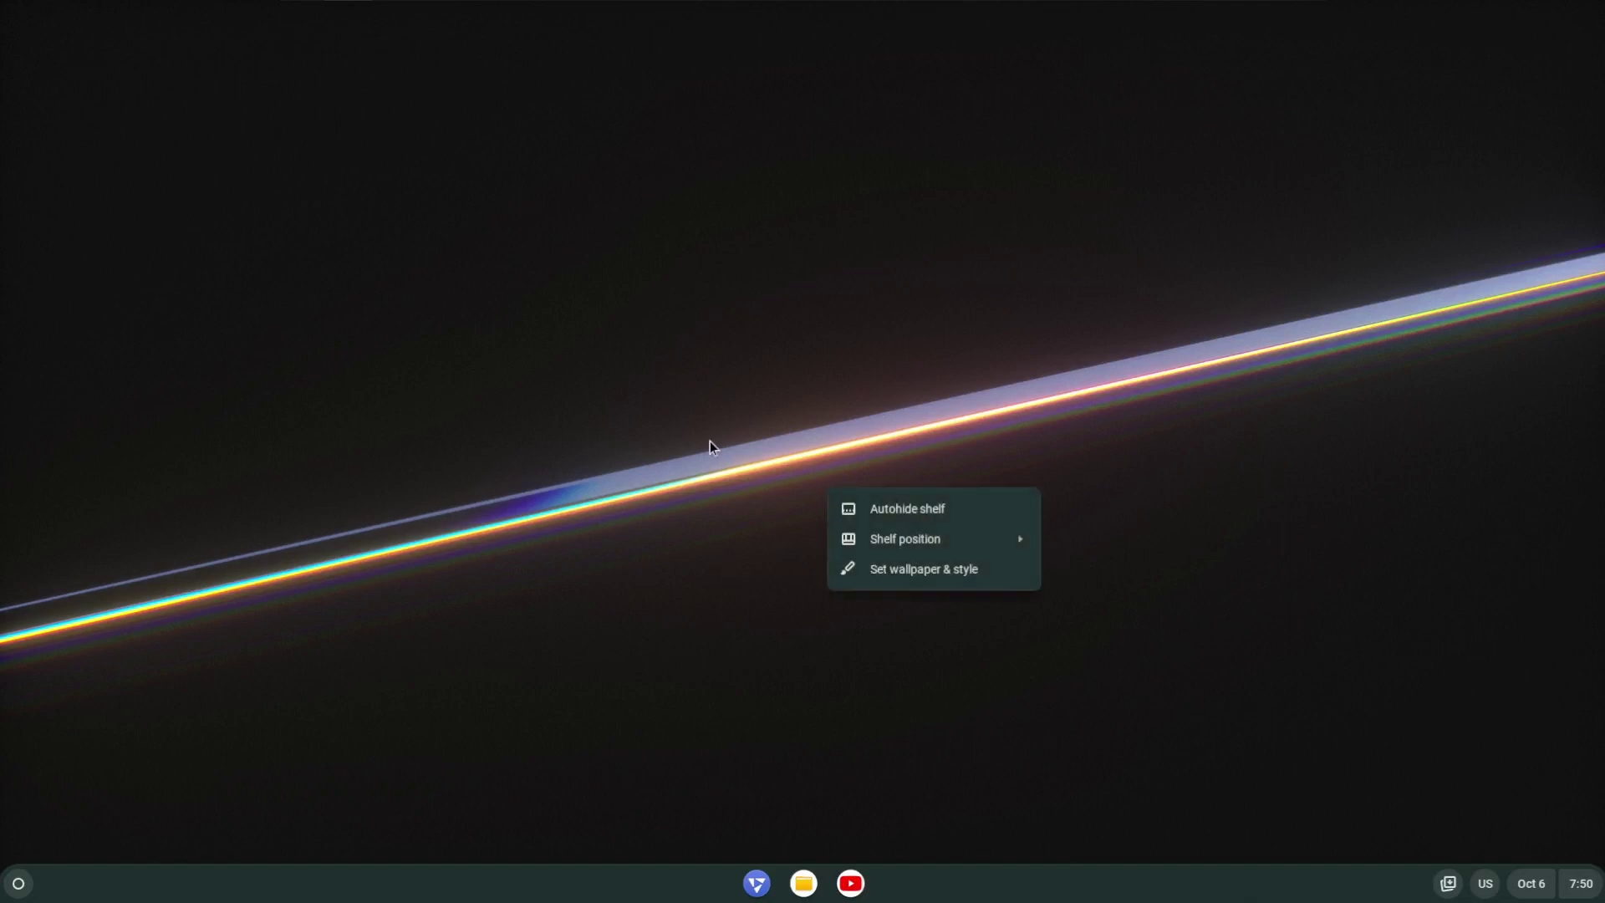
click(710, 439)
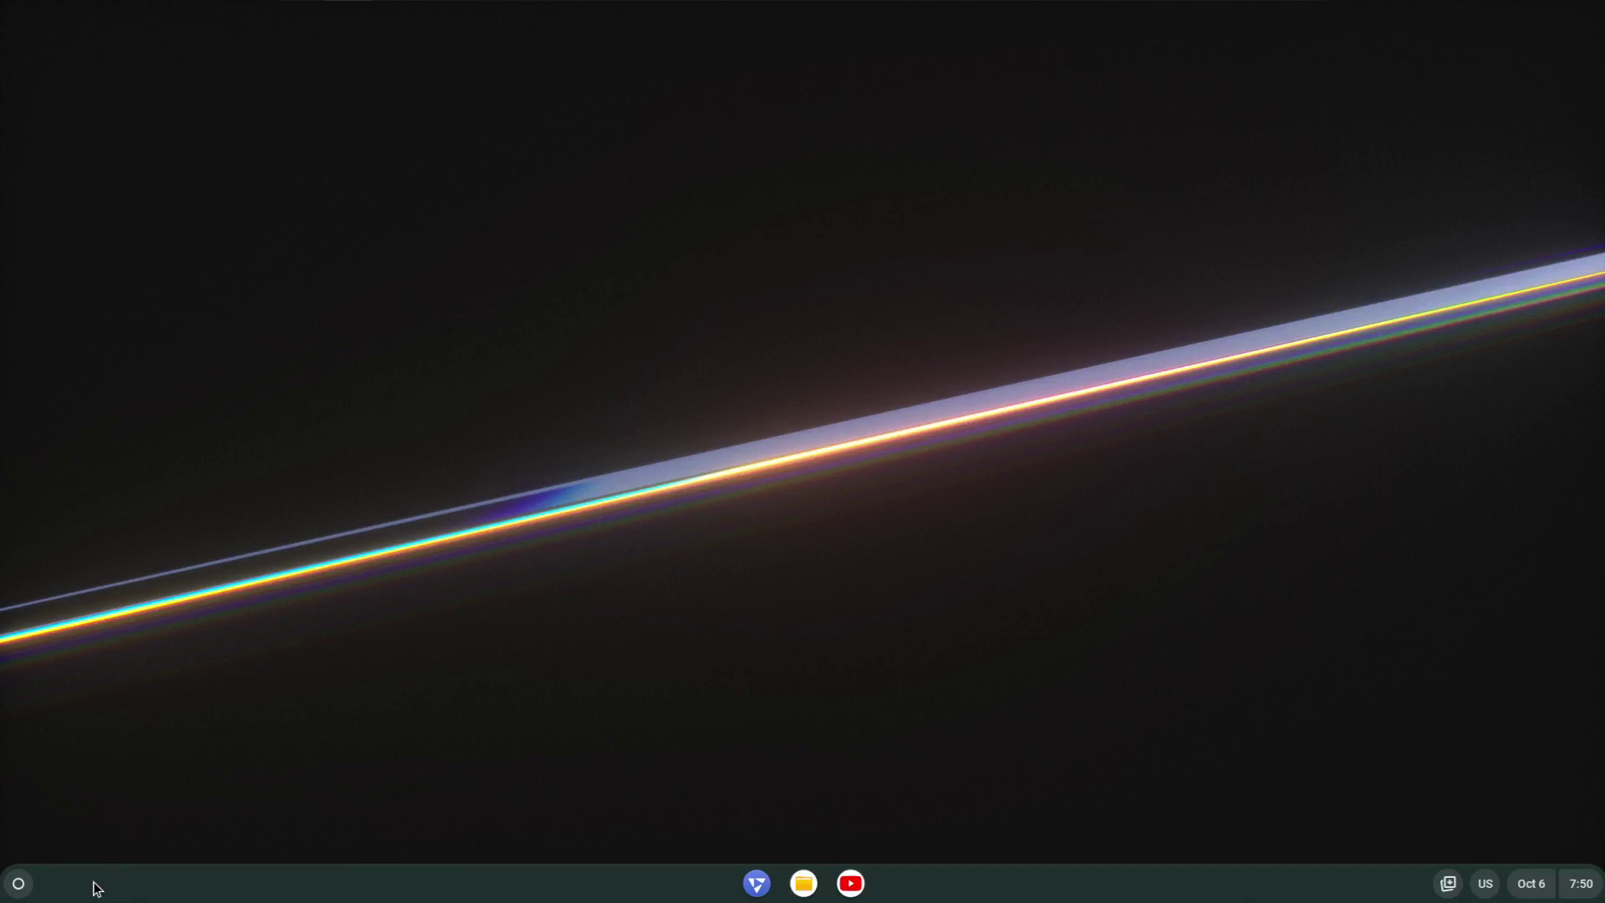
click(7, 894)
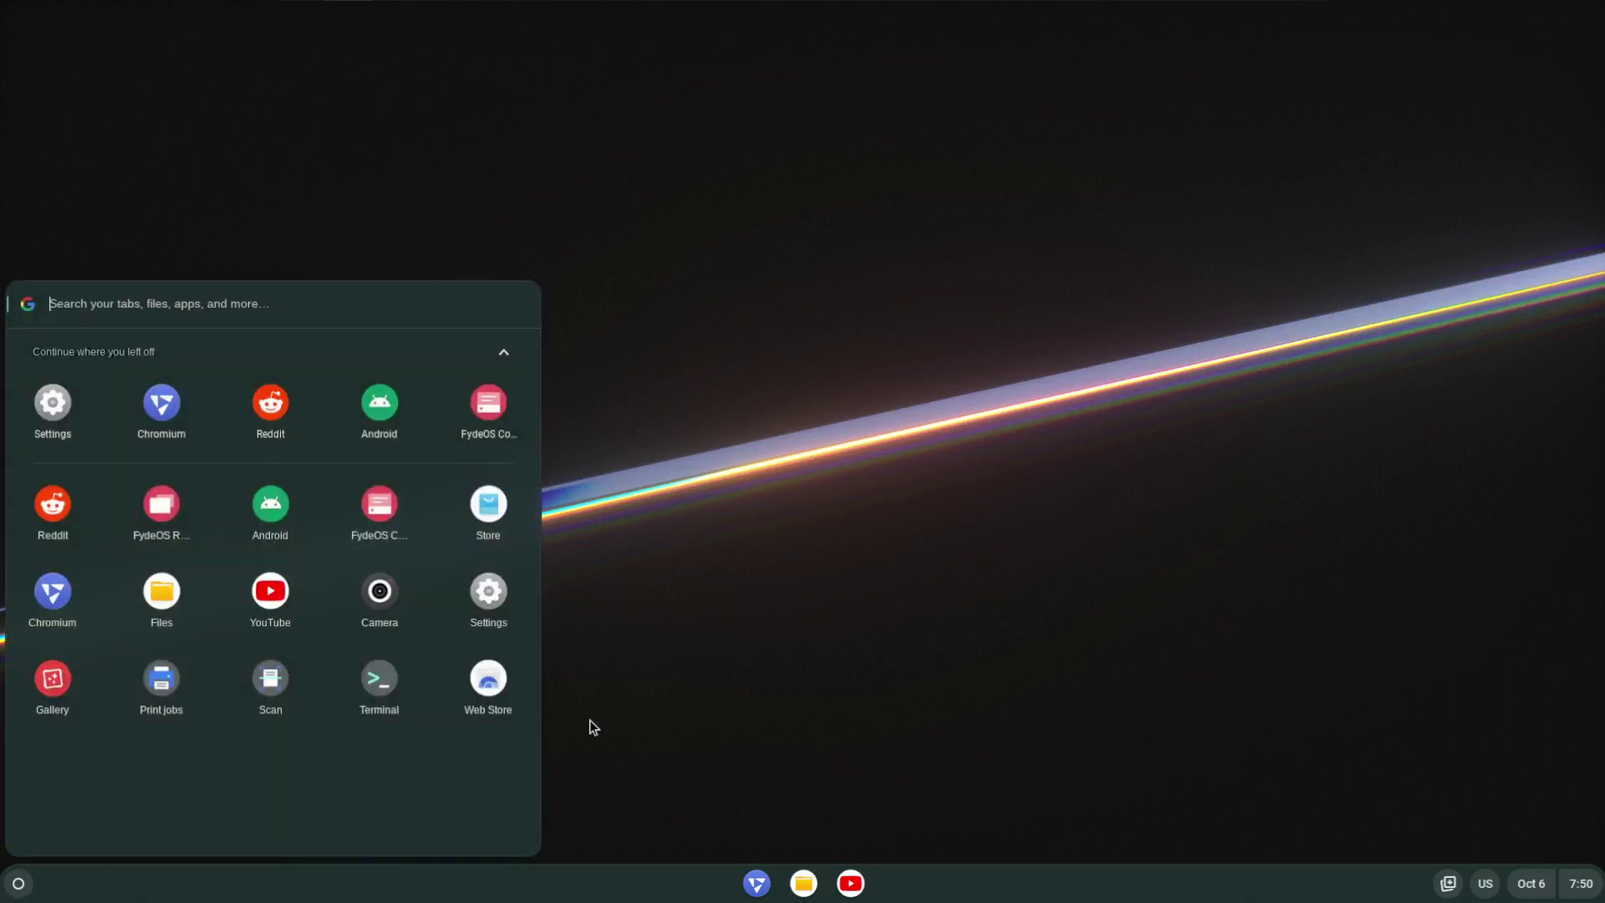
click(590, 722)
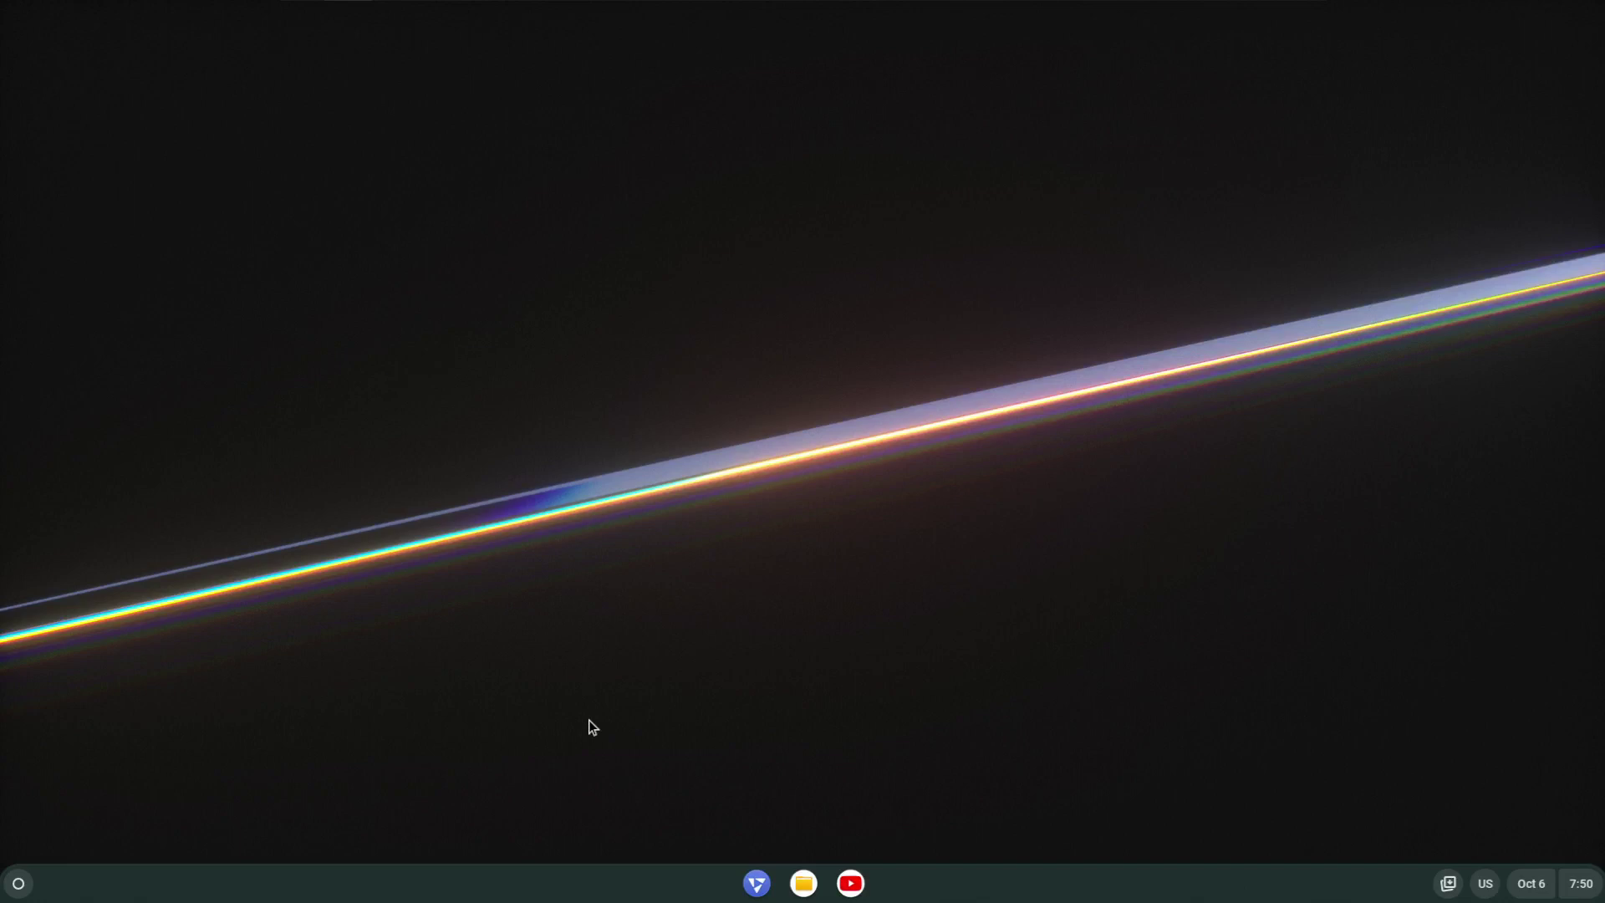
Restore the browser, return it to the Bing homepage, and close the window.
click(756, 884)
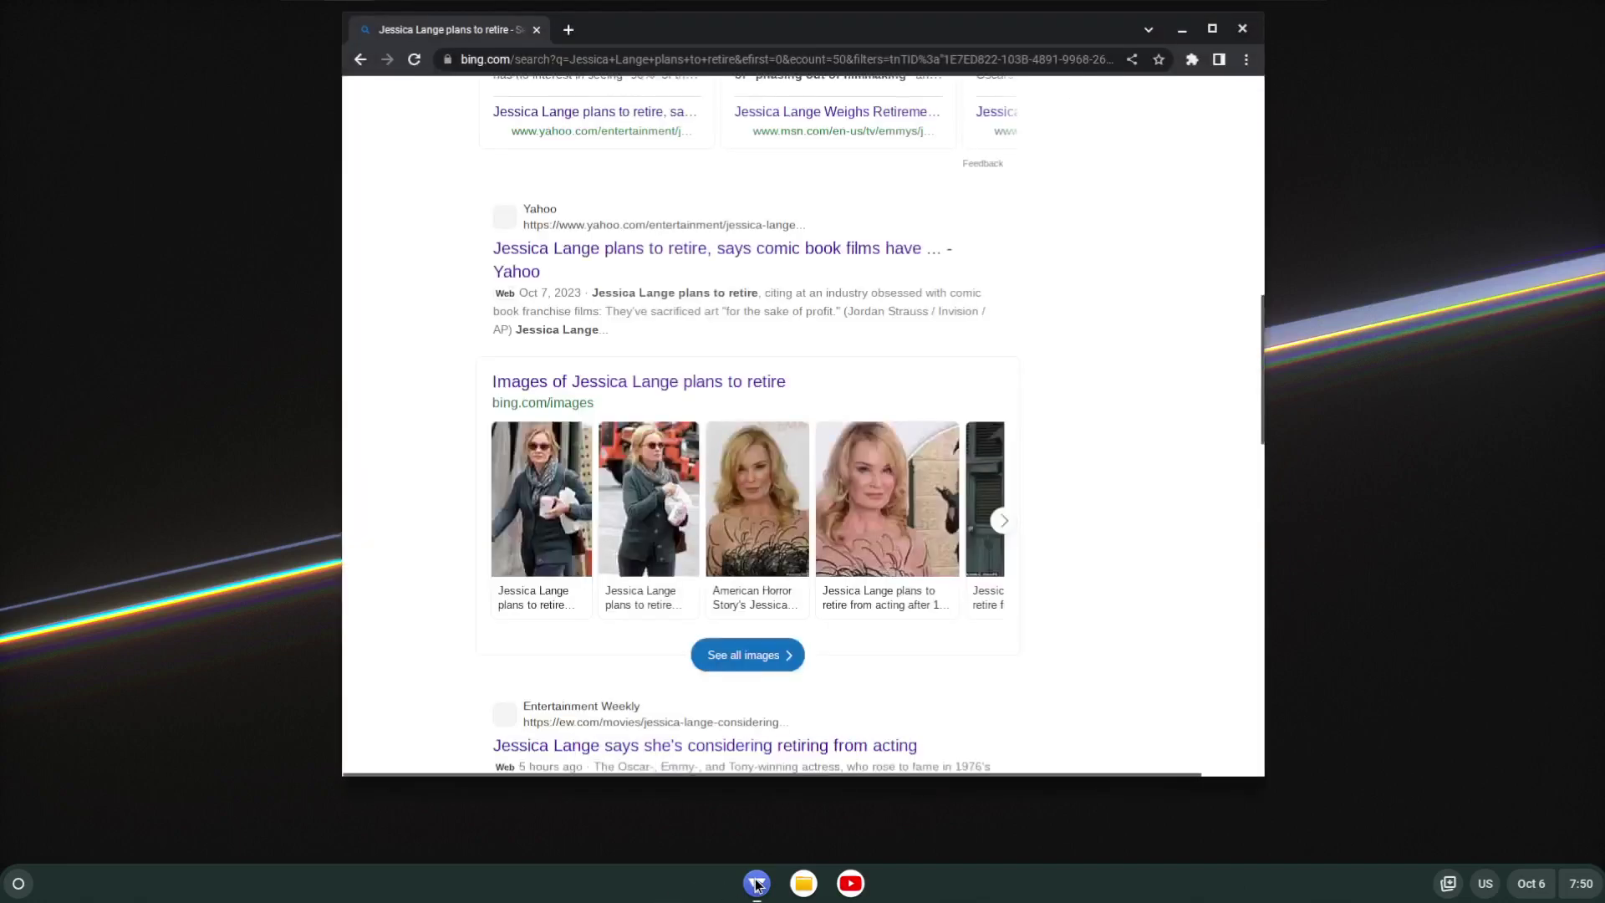
scroll(568, 268, up, 10)
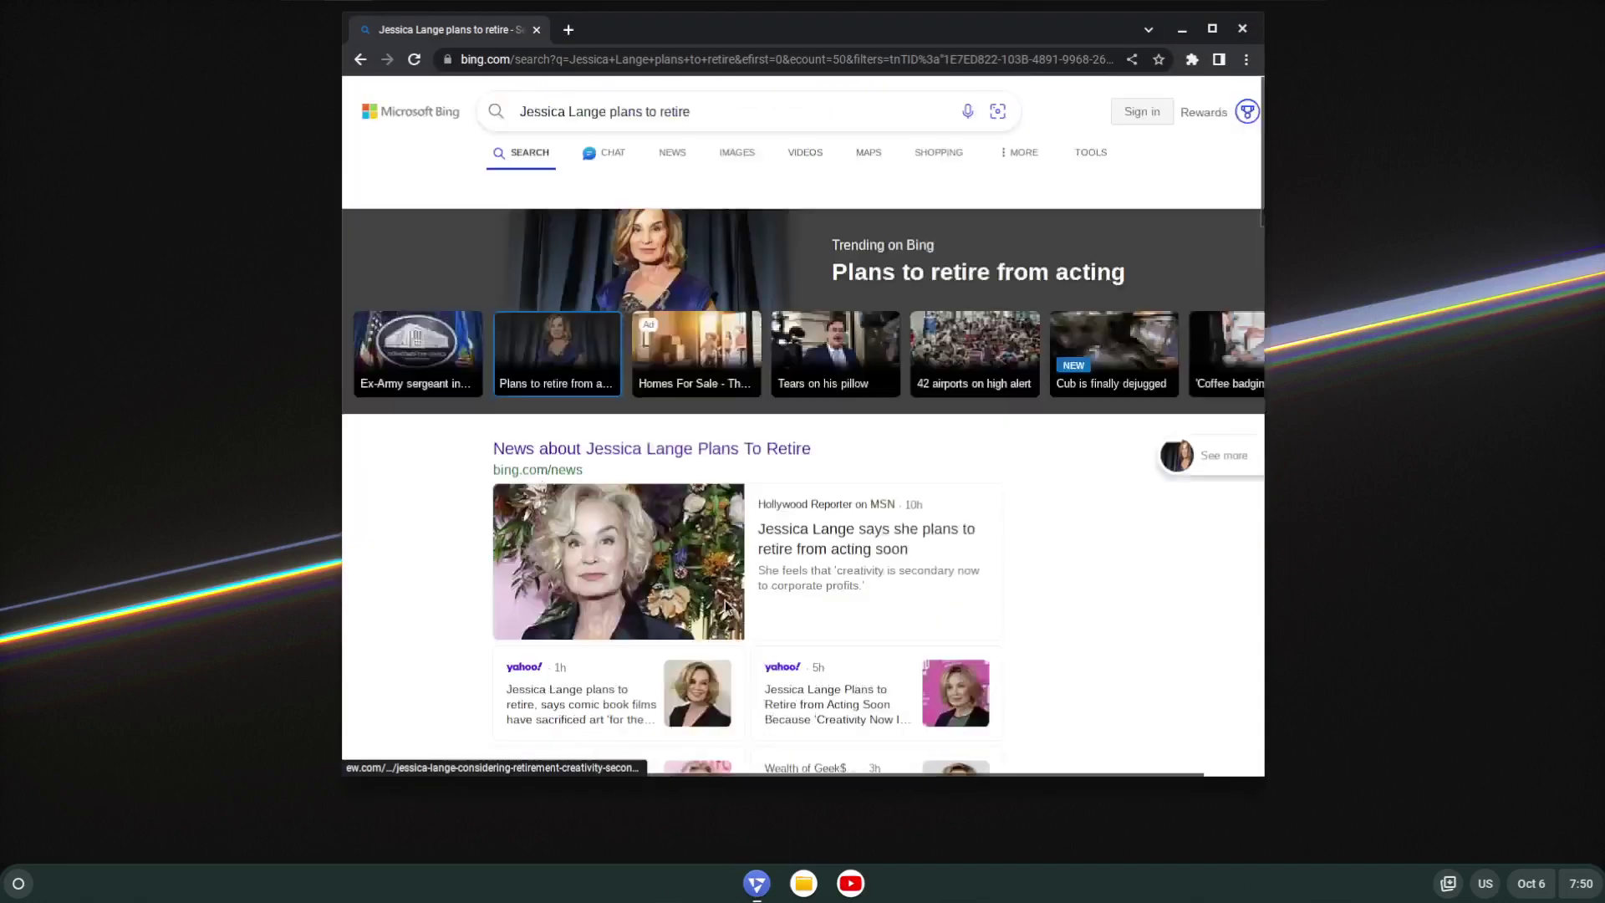
click(406, 123)
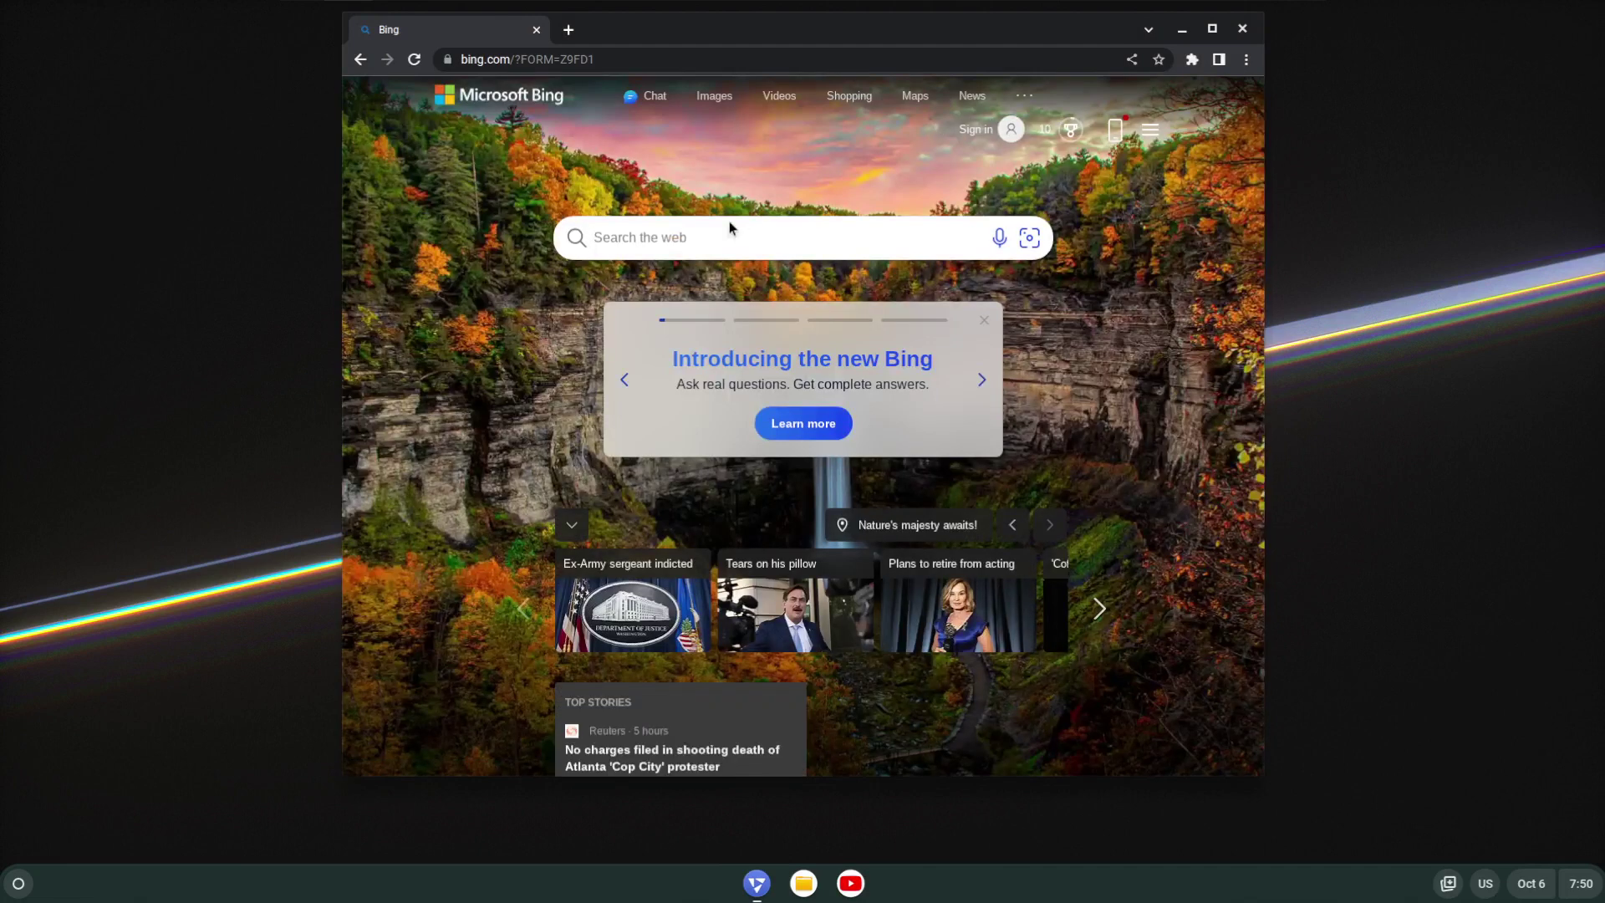
click(361, 59)
click(360, 59)
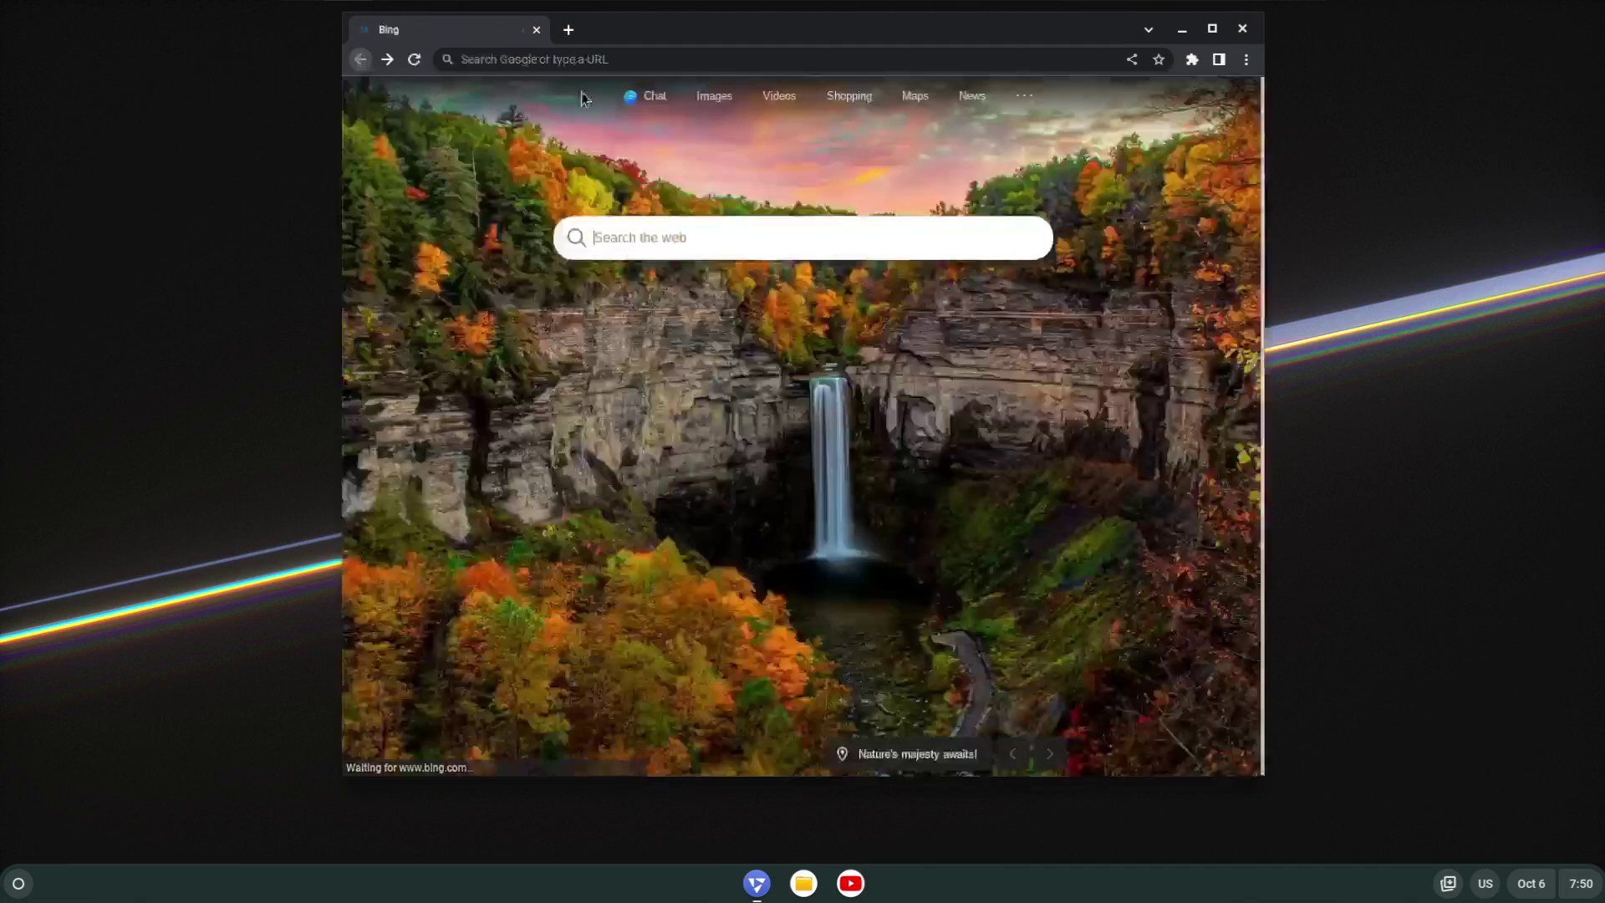
click(1243, 29)
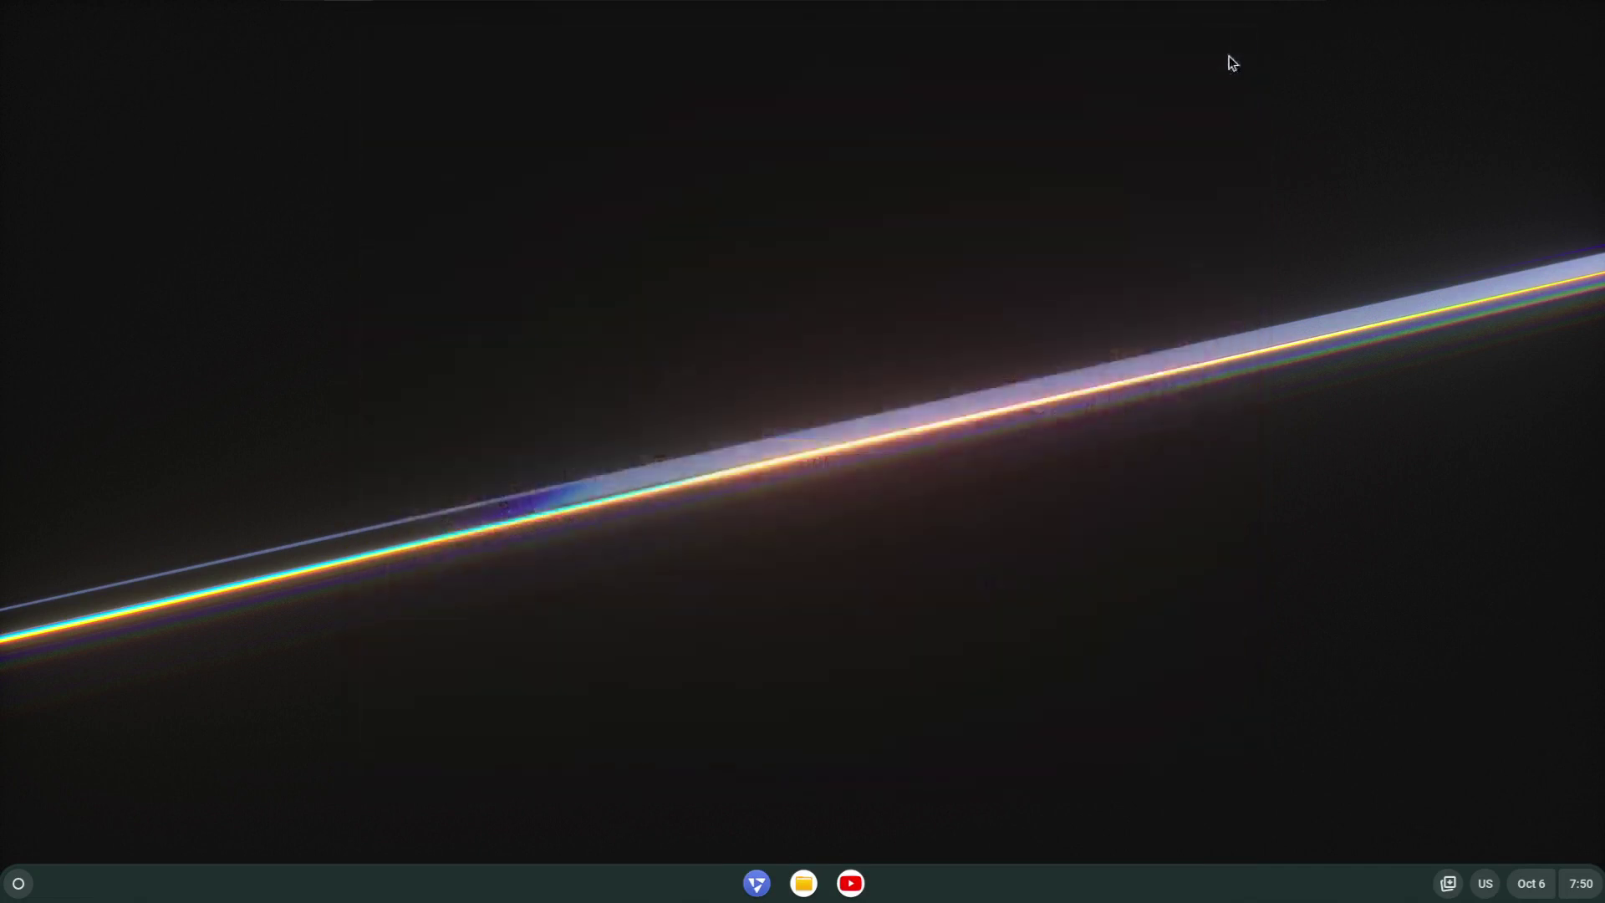
Reopen the Bing browser window briefly and close it again.
click(762, 883)
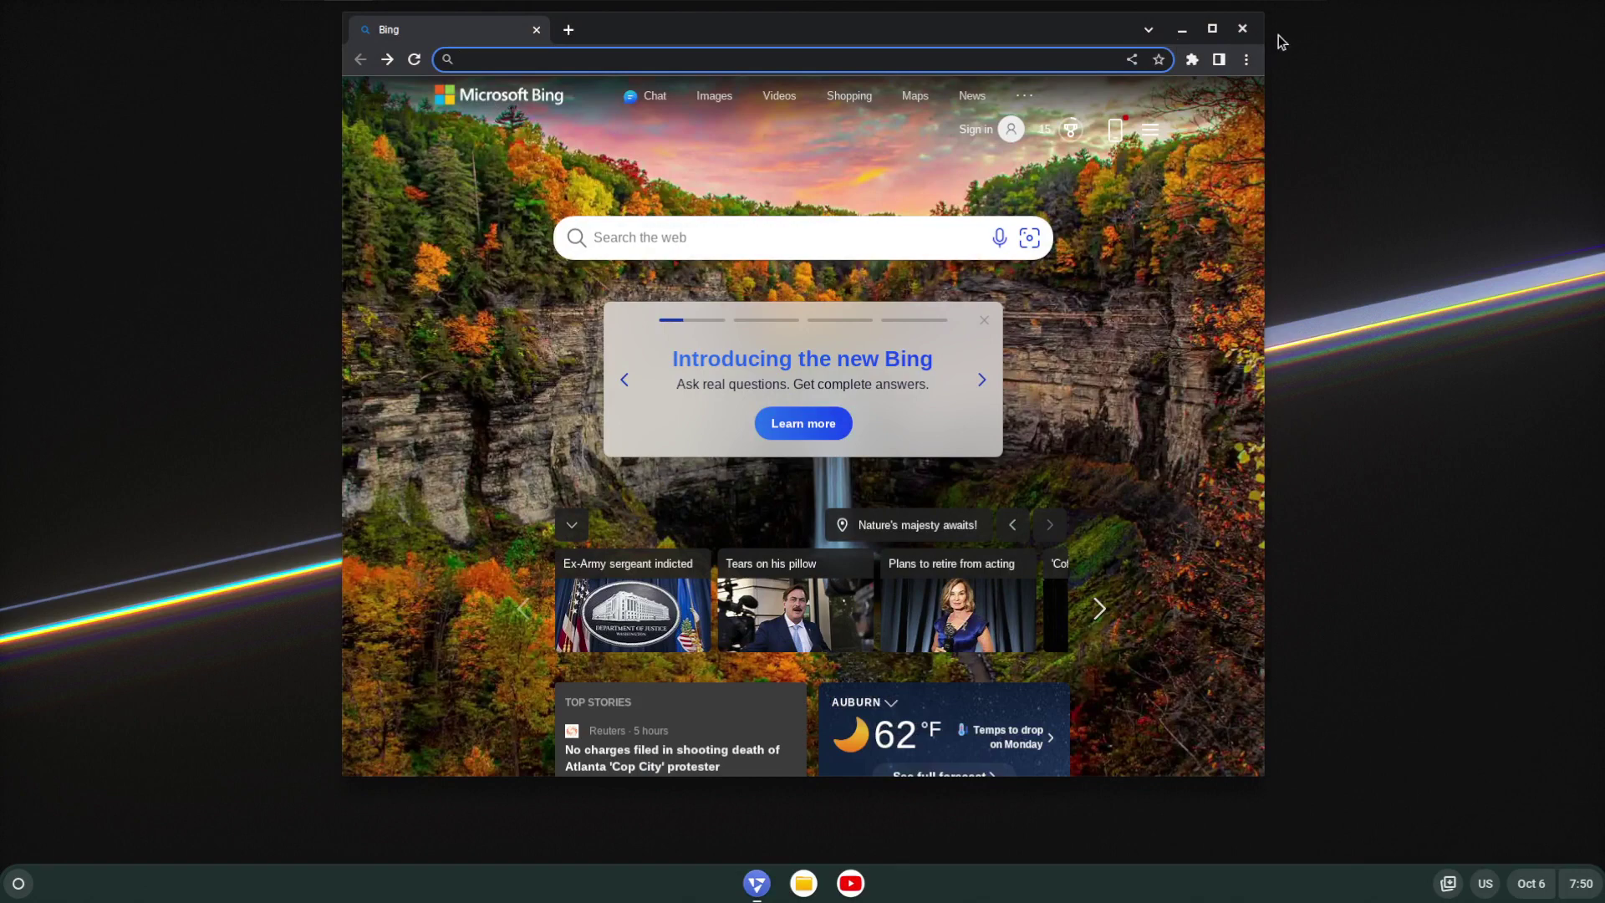
scroll(1204, 251, down, 5)
scroll(1172, 452, up, 10)
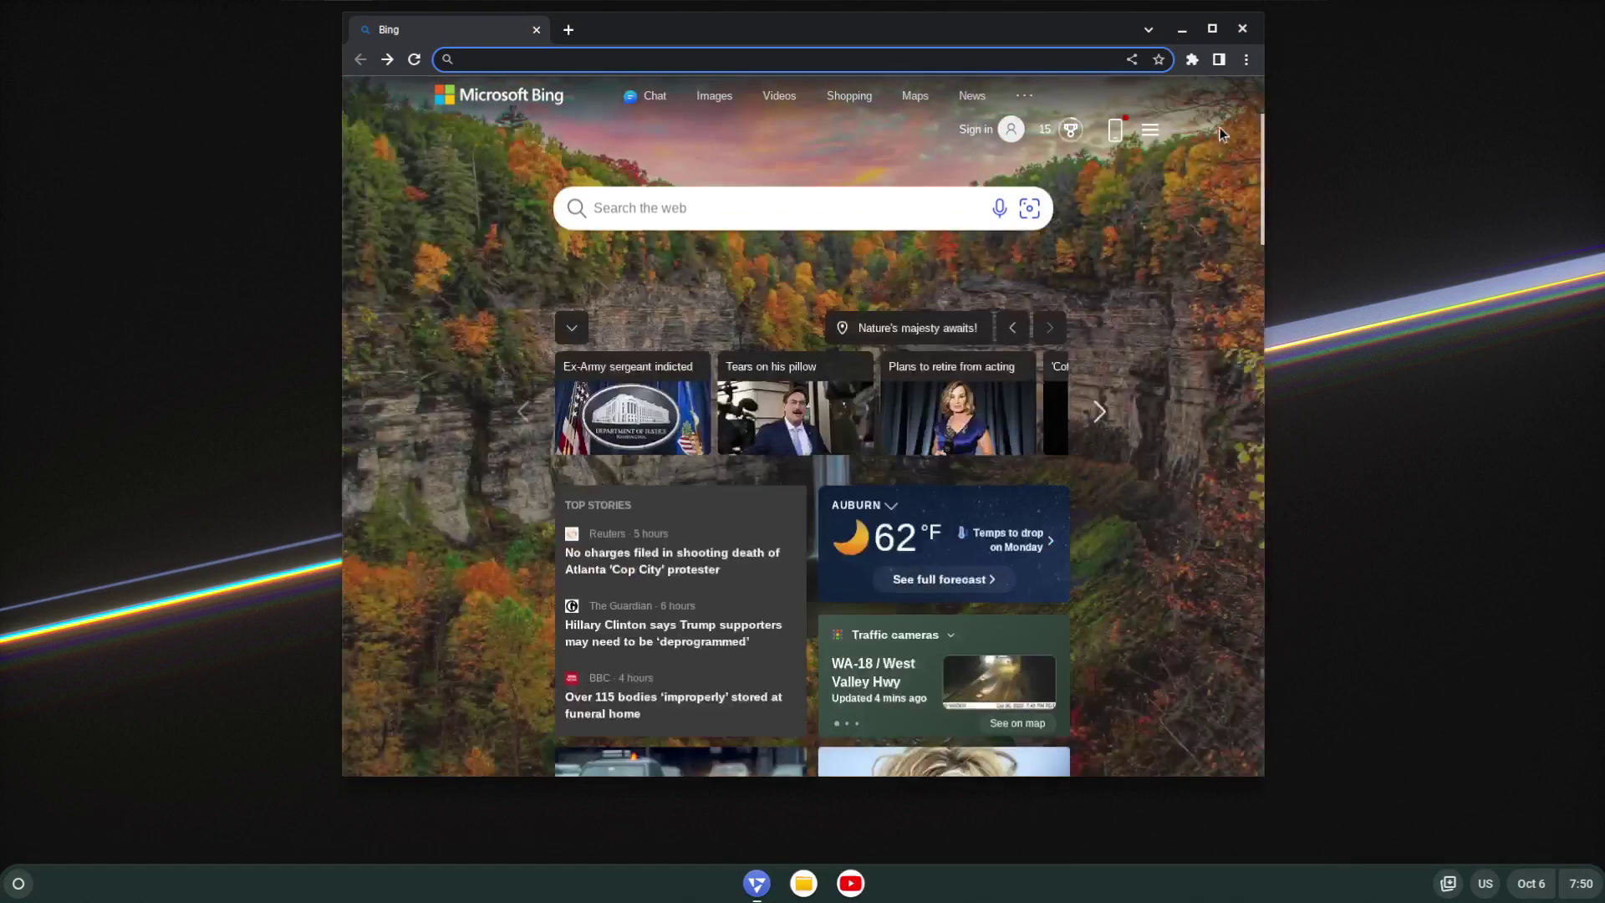
click(1243, 29)
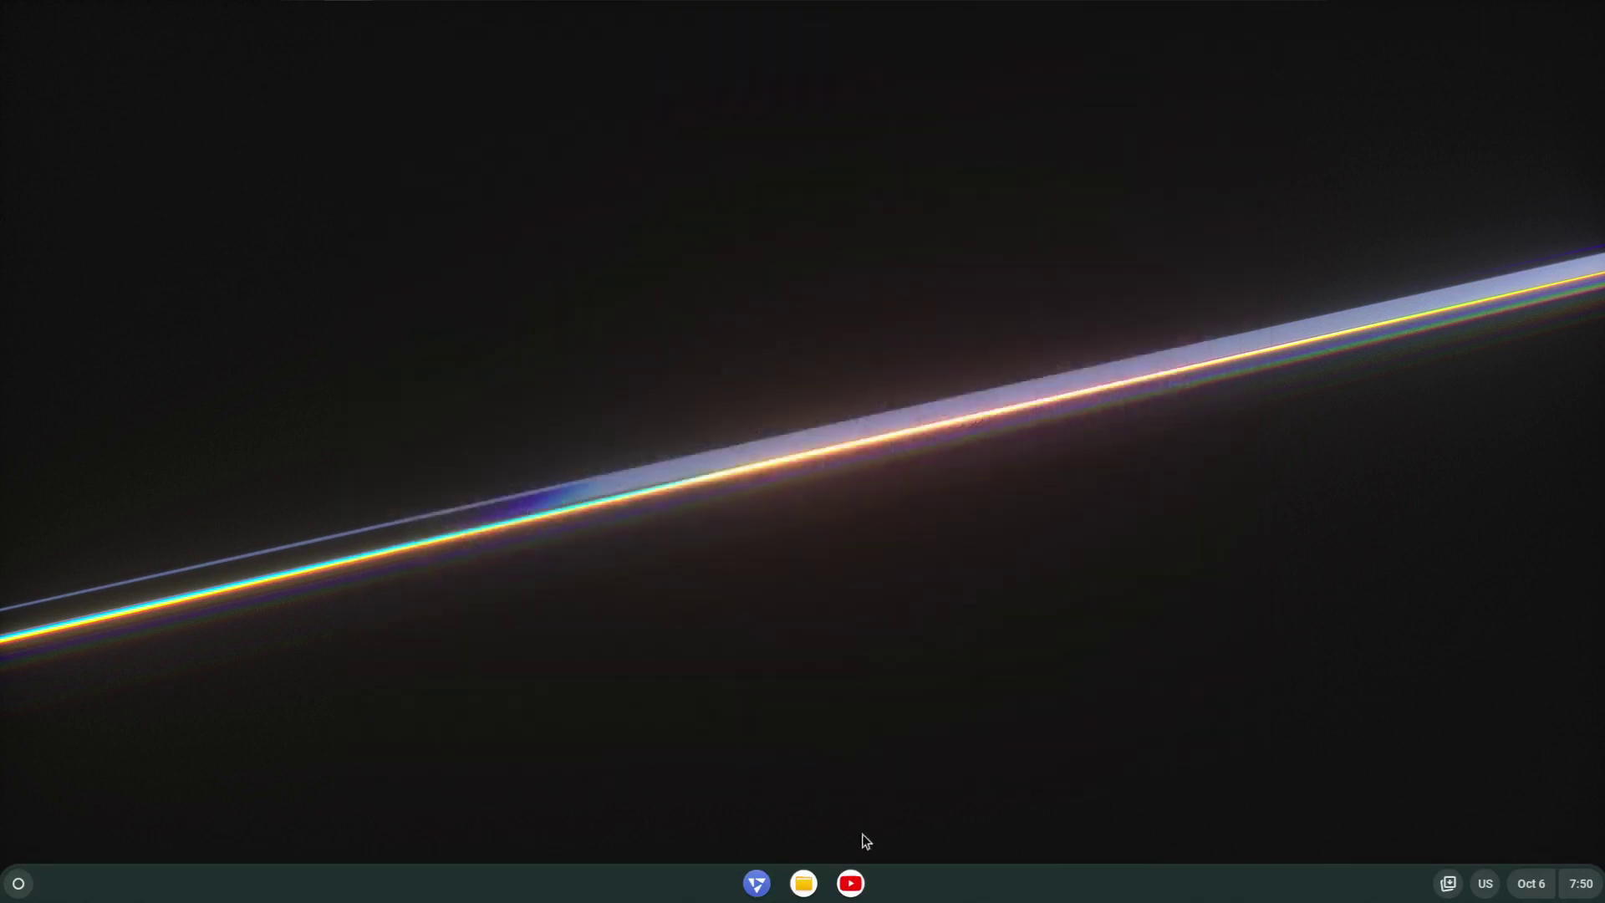
Browse Downloads in Files, then close the YouTube and Bing tabs and the Files window.
click(803, 885)
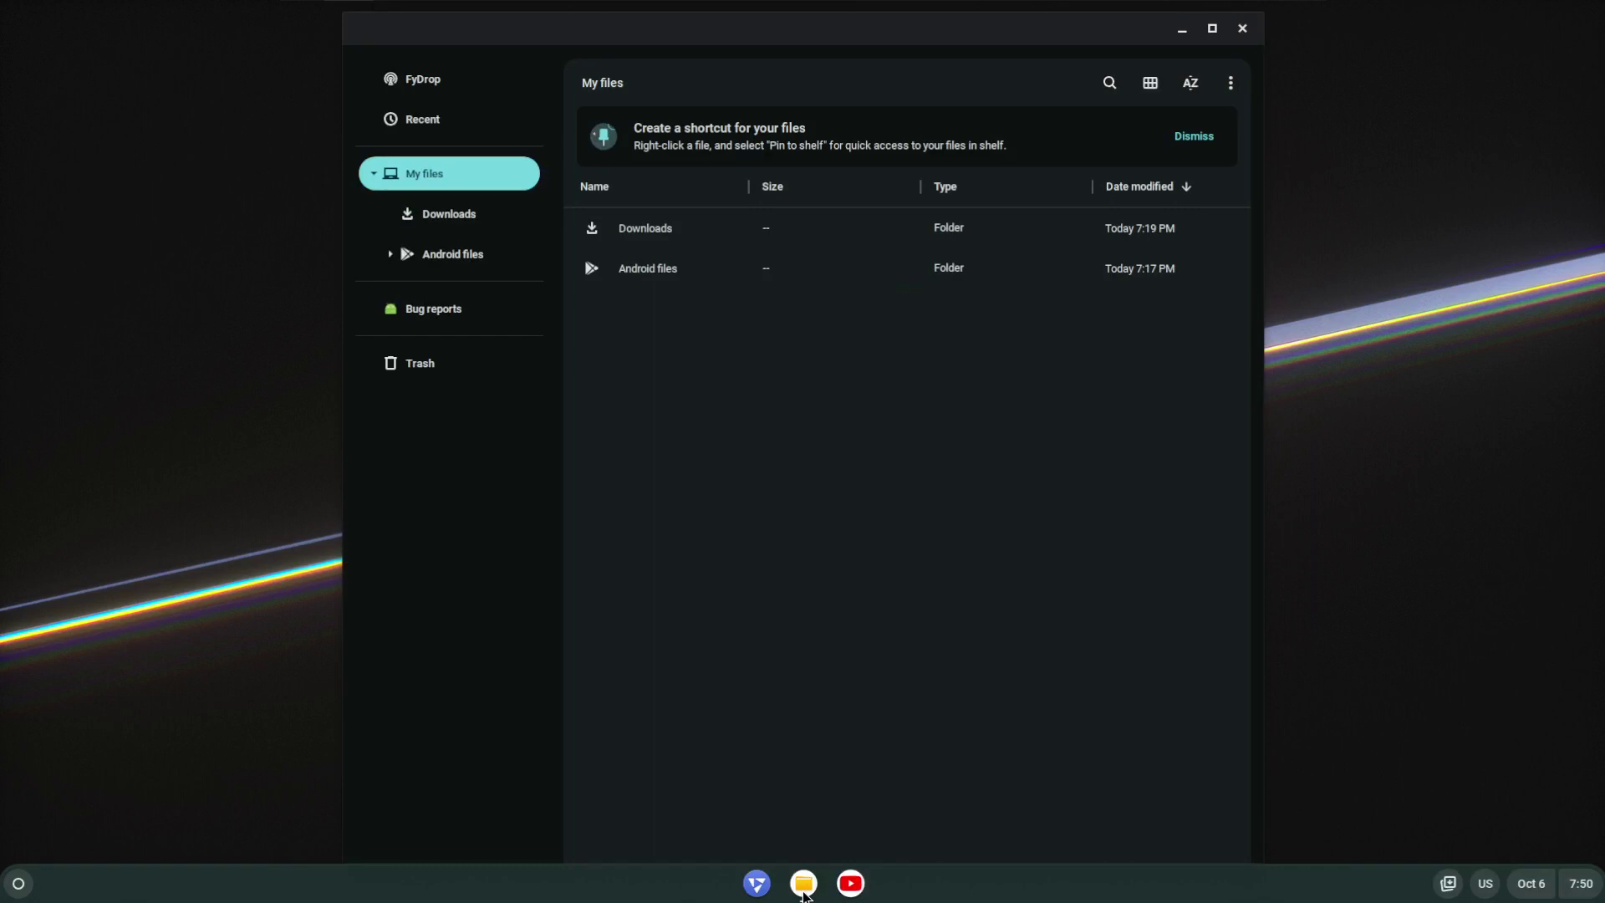
click(433, 214)
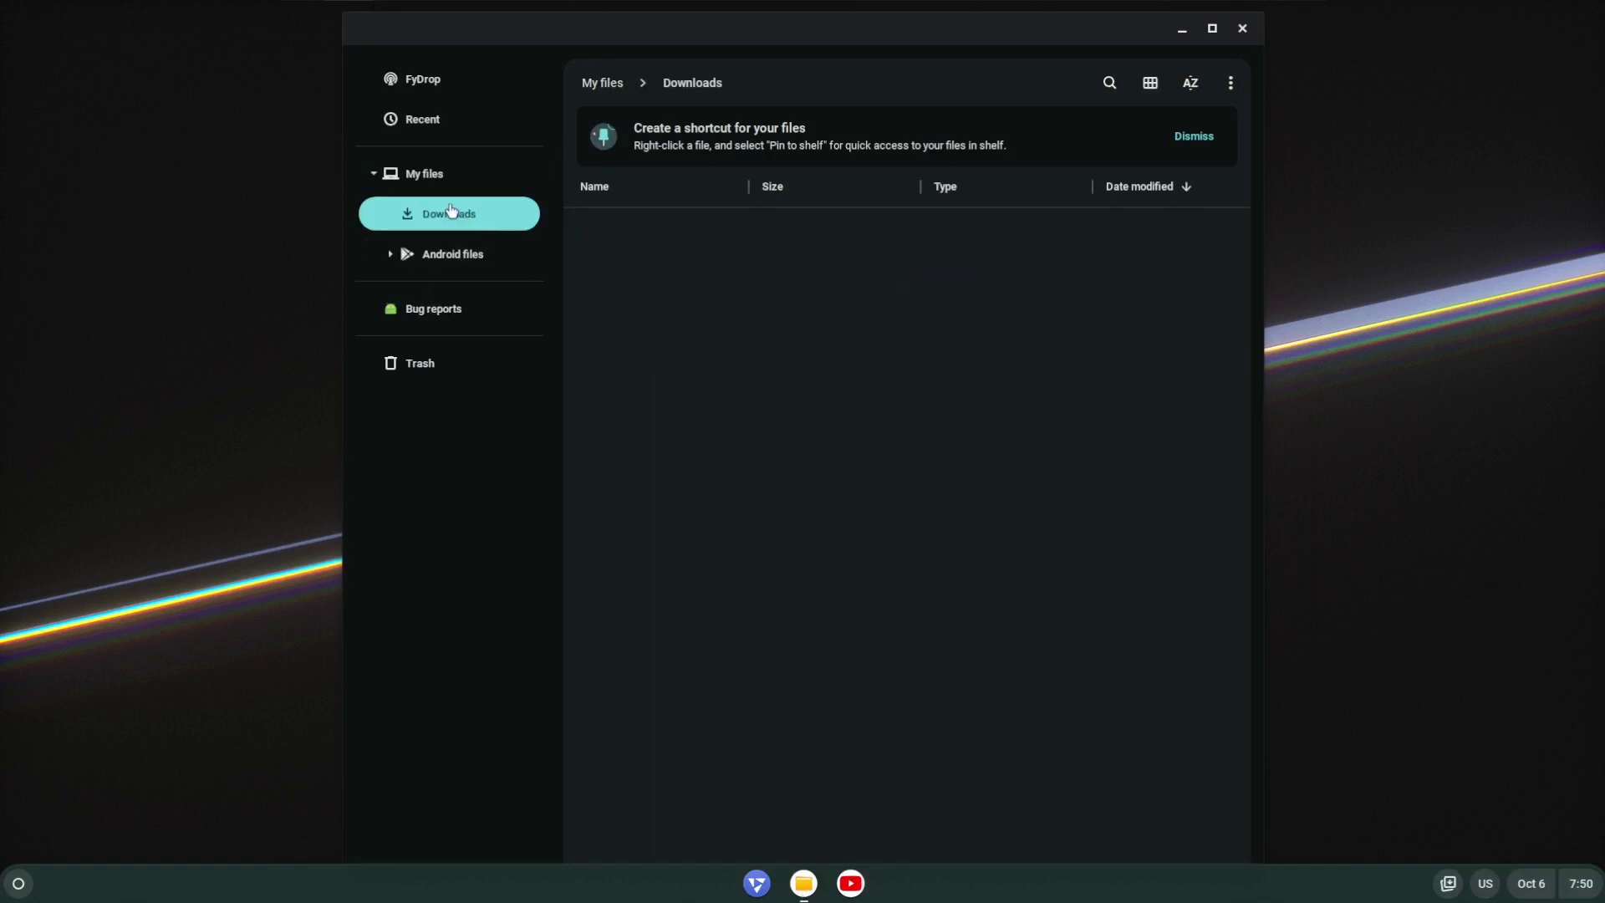
click(436, 186)
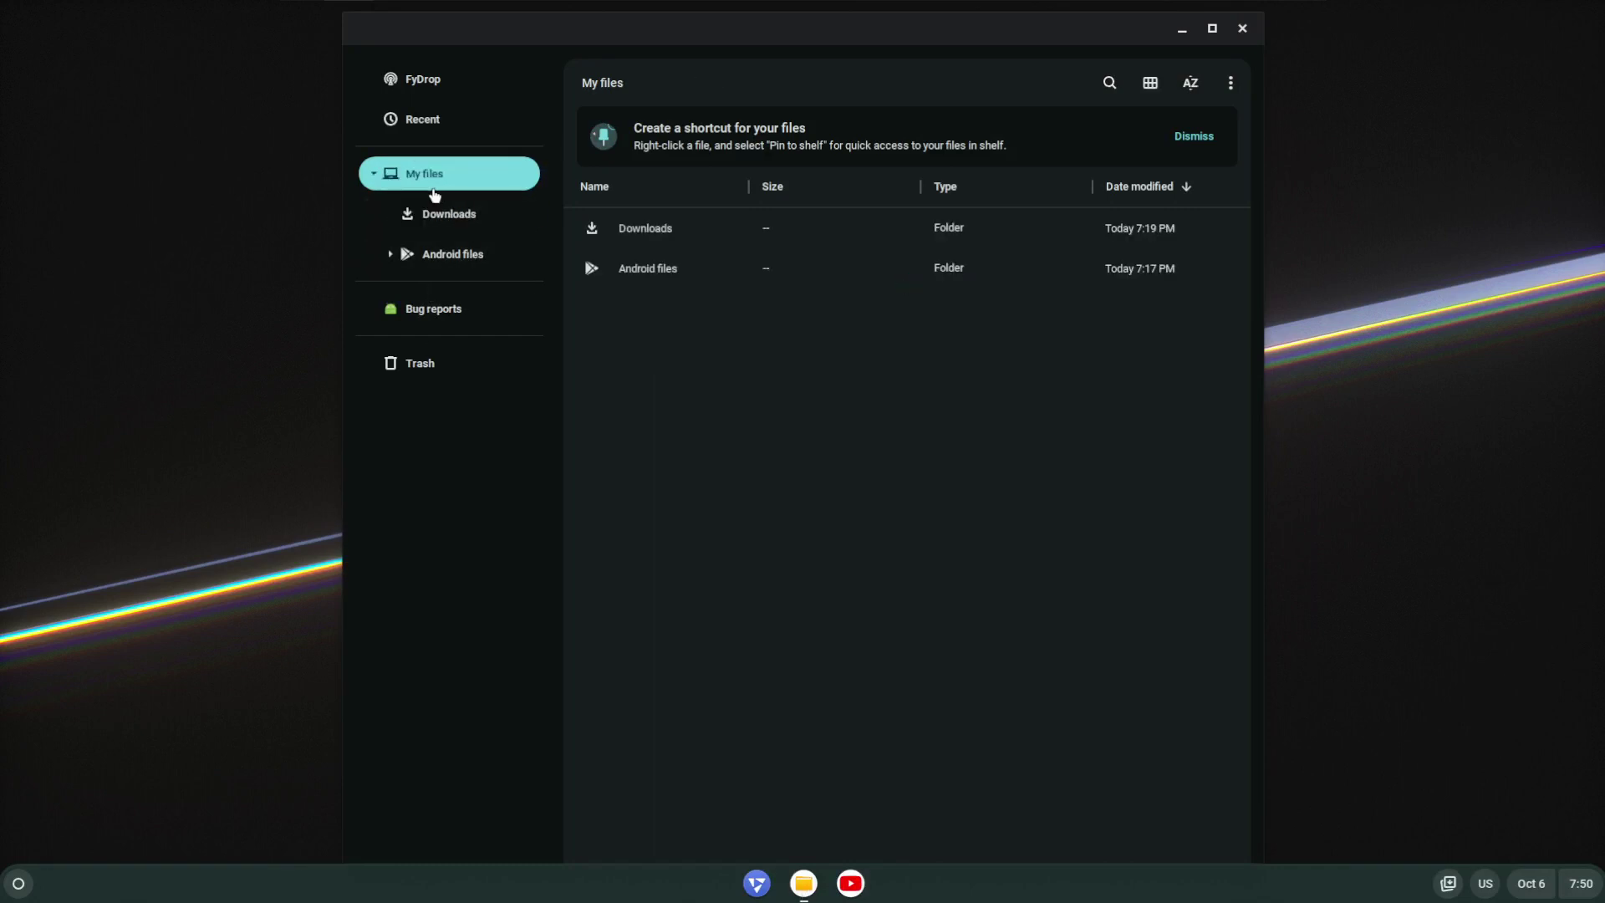
click(851, 886)
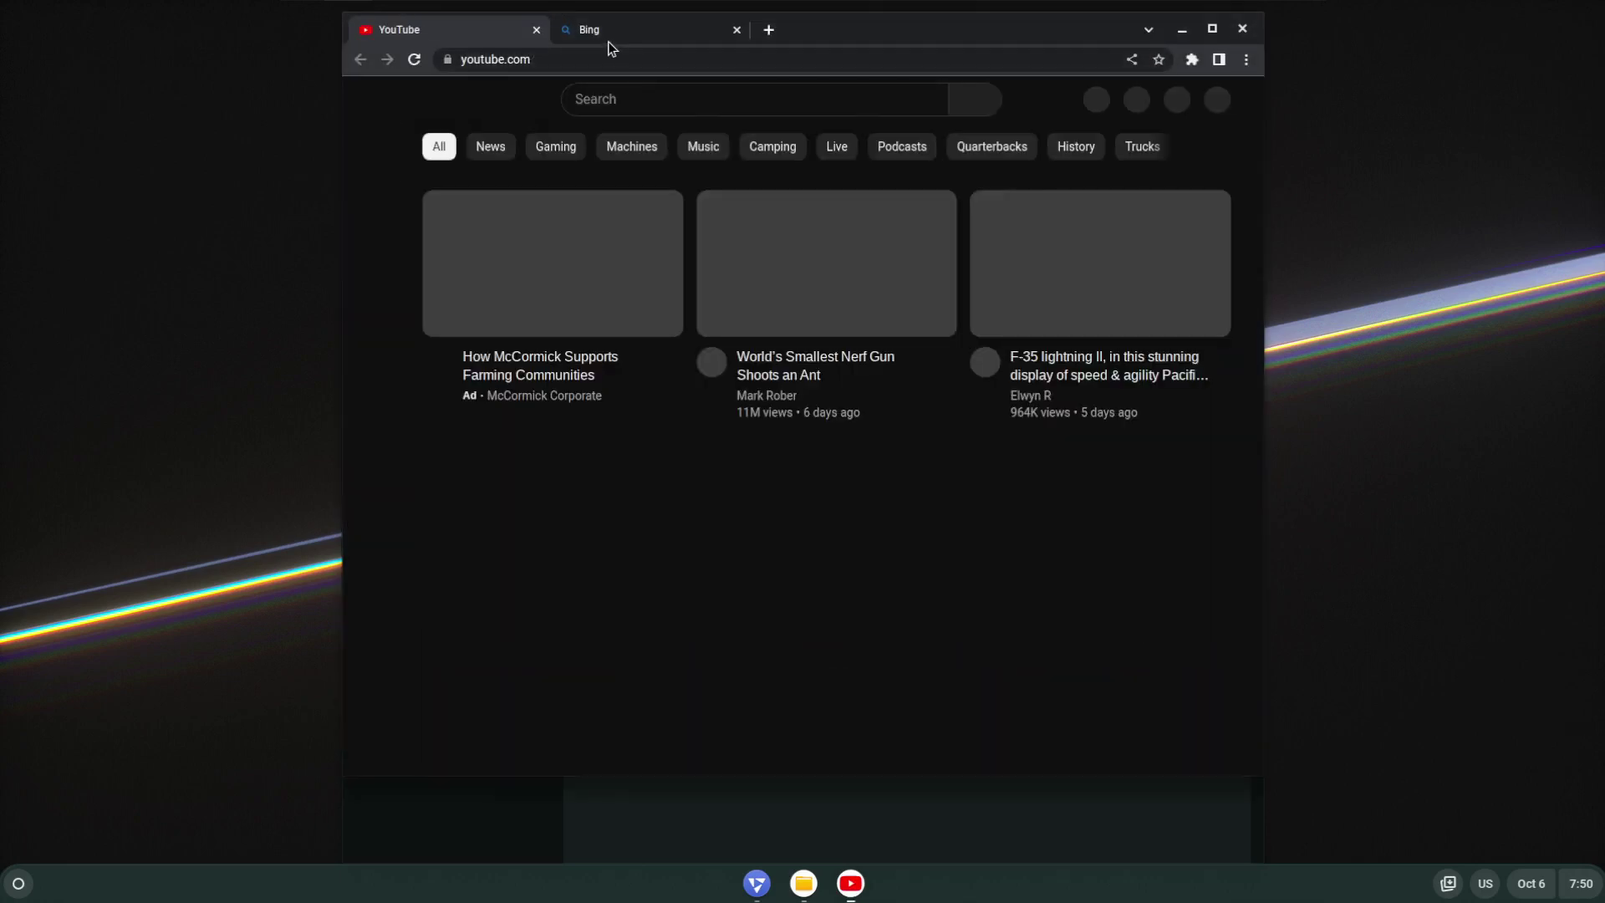
middle_click(502, 31)
middle_click(515, 29)
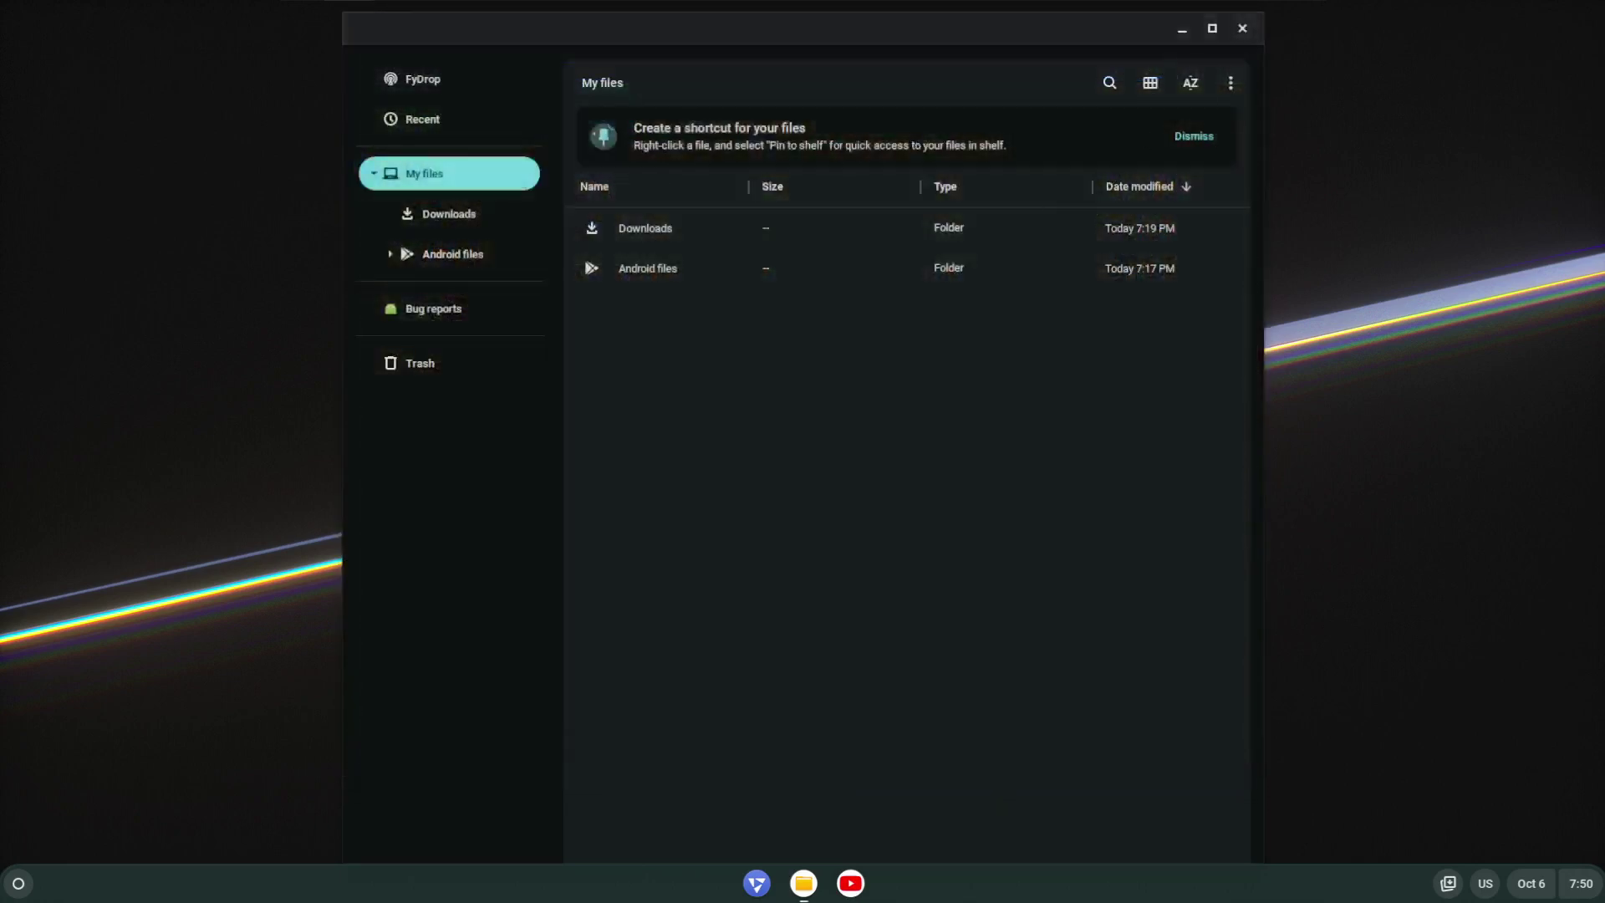
click(1242, 31)
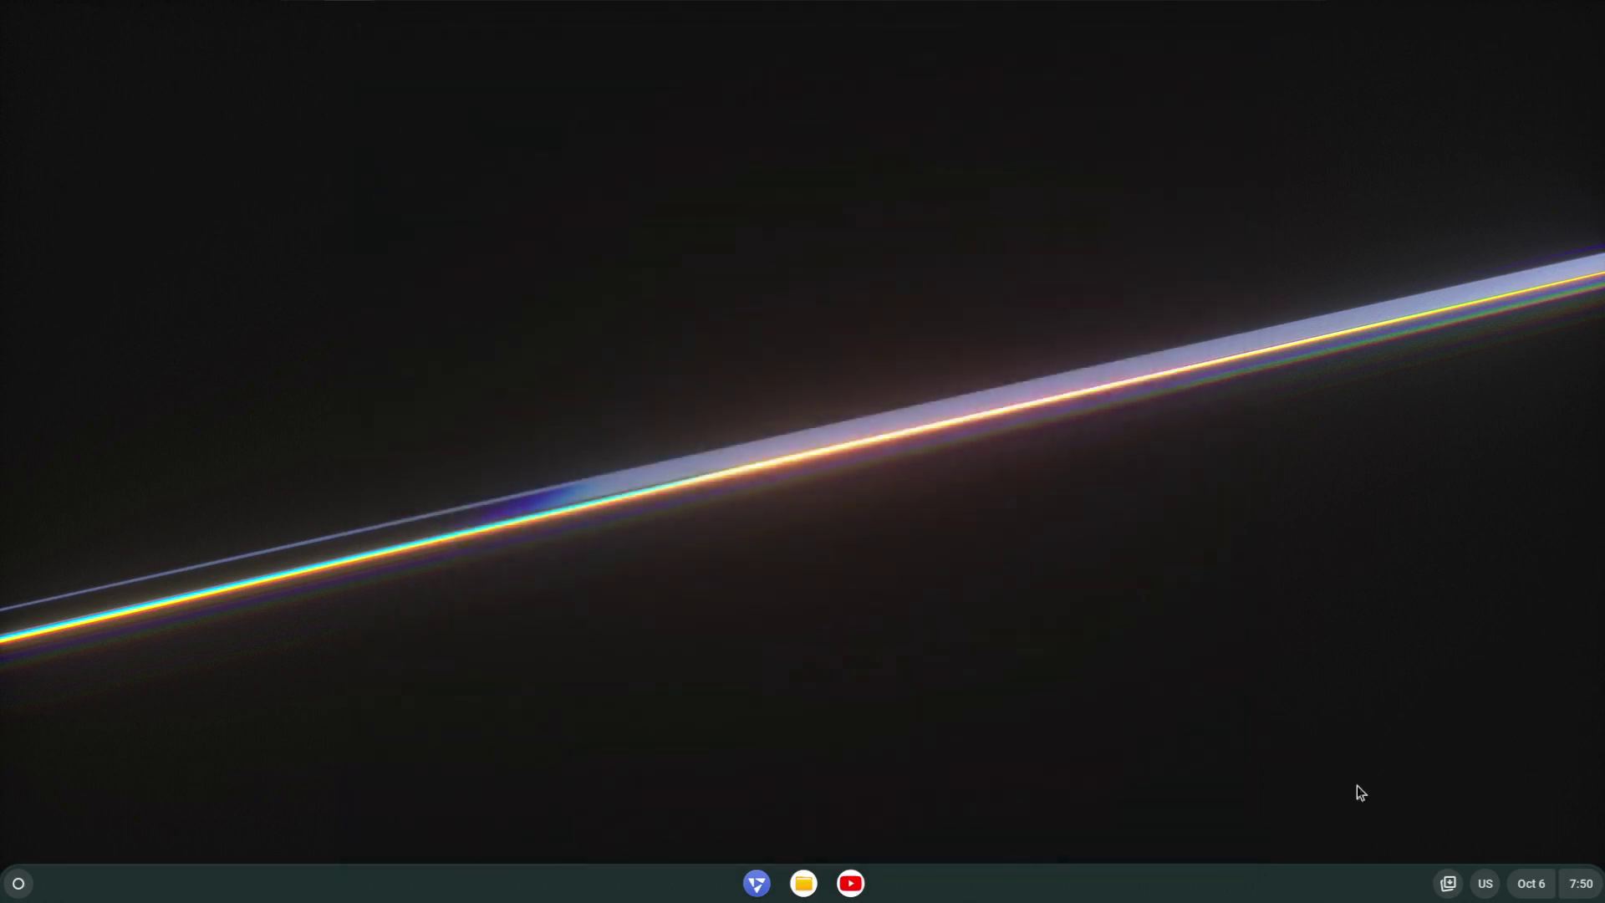
Check the Tote pinned-files bubble, the US input methods list and the calendar.
click(1446, 884)
click(1440, 885)
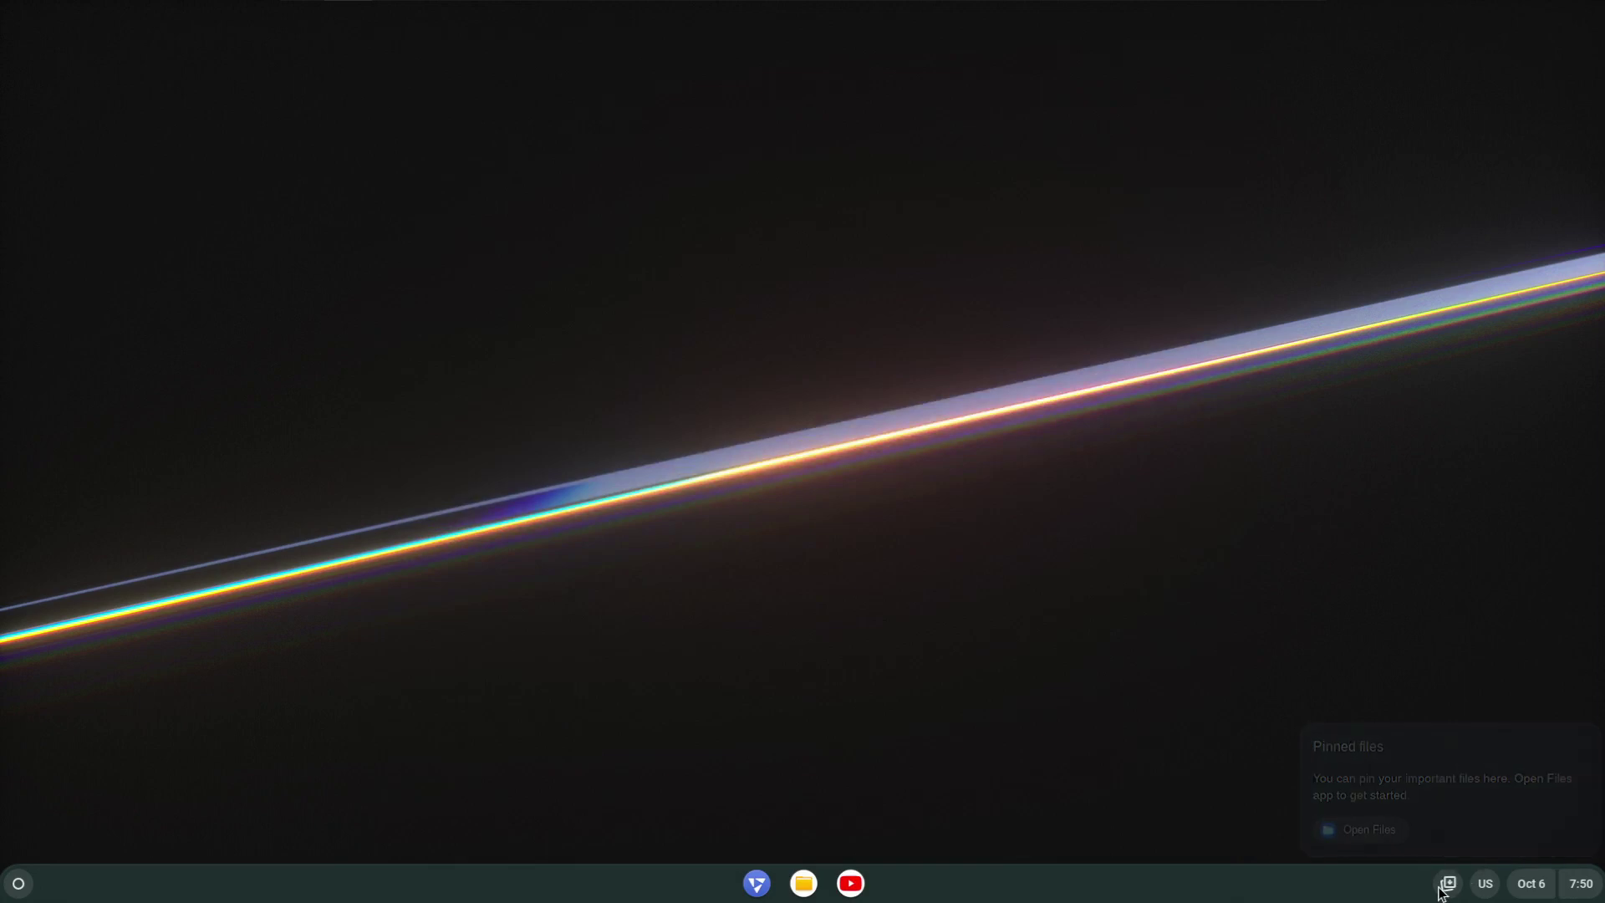
click(1440, 885)
click(1440, 886)
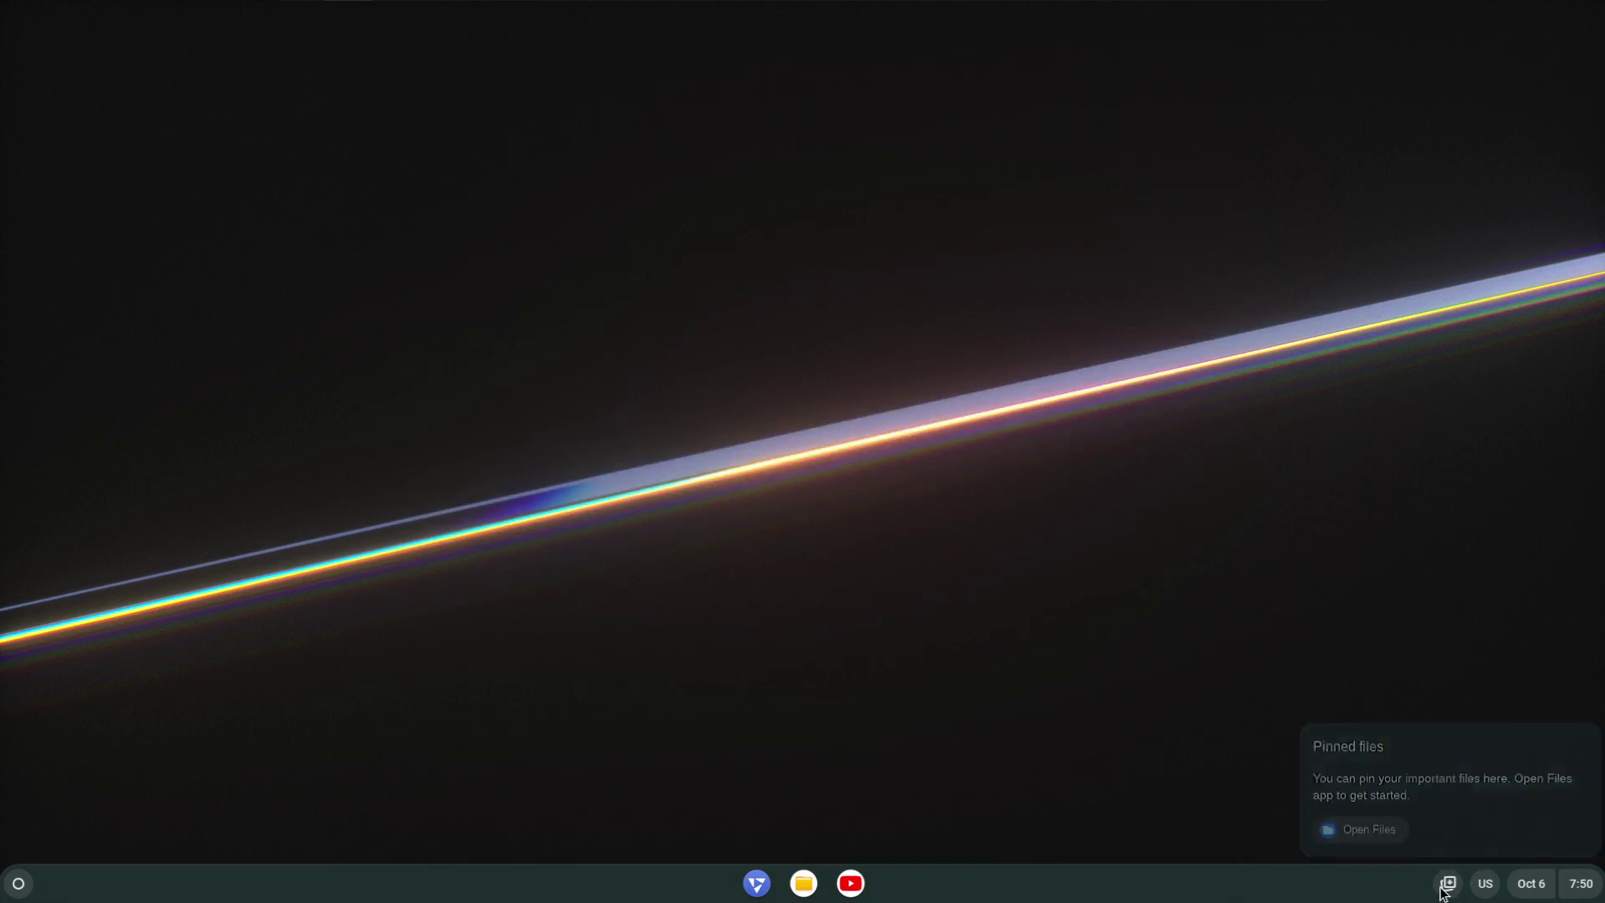
click(1487, 888)
click(1530, 884)
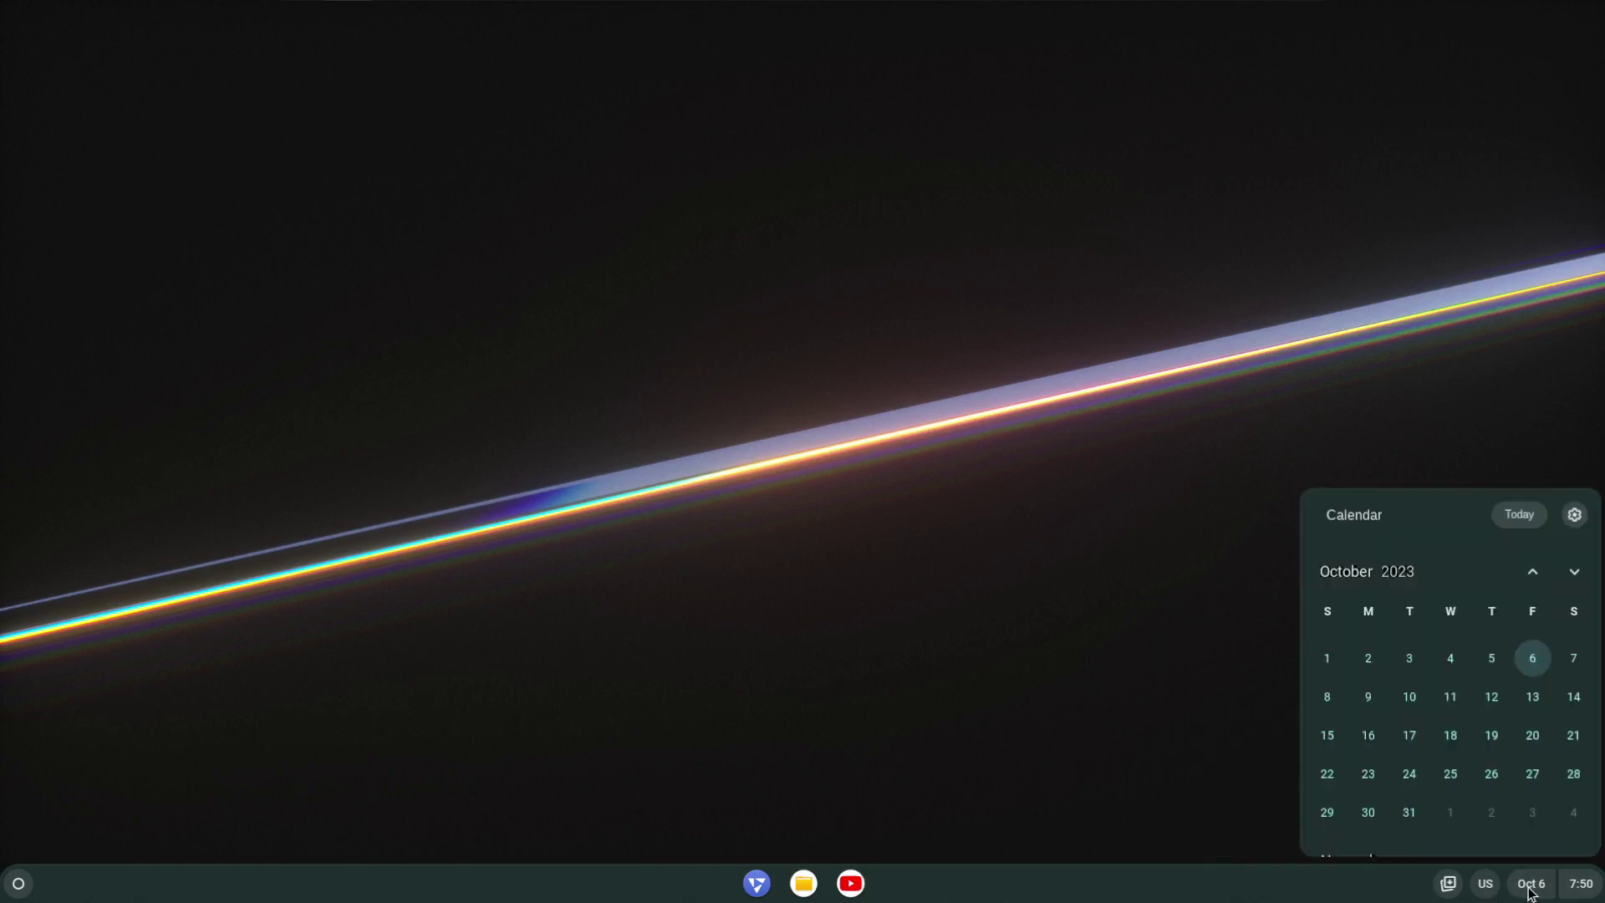
Open the quick settings panel, collapse it, and expand it again.
click(1578, 886)
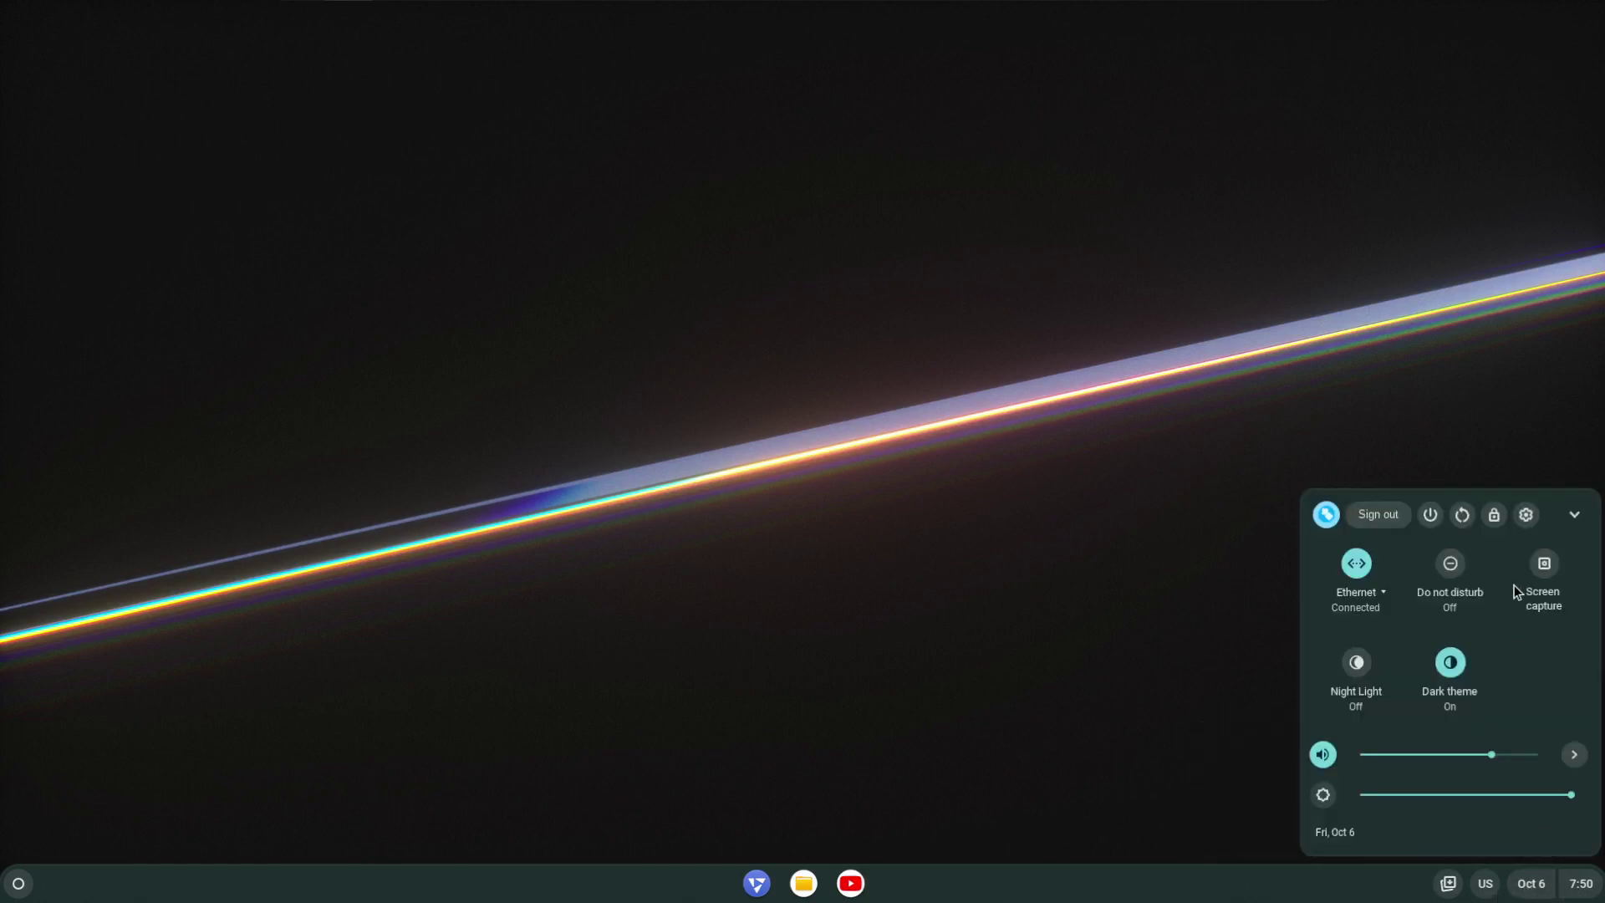
click(1576, 516)
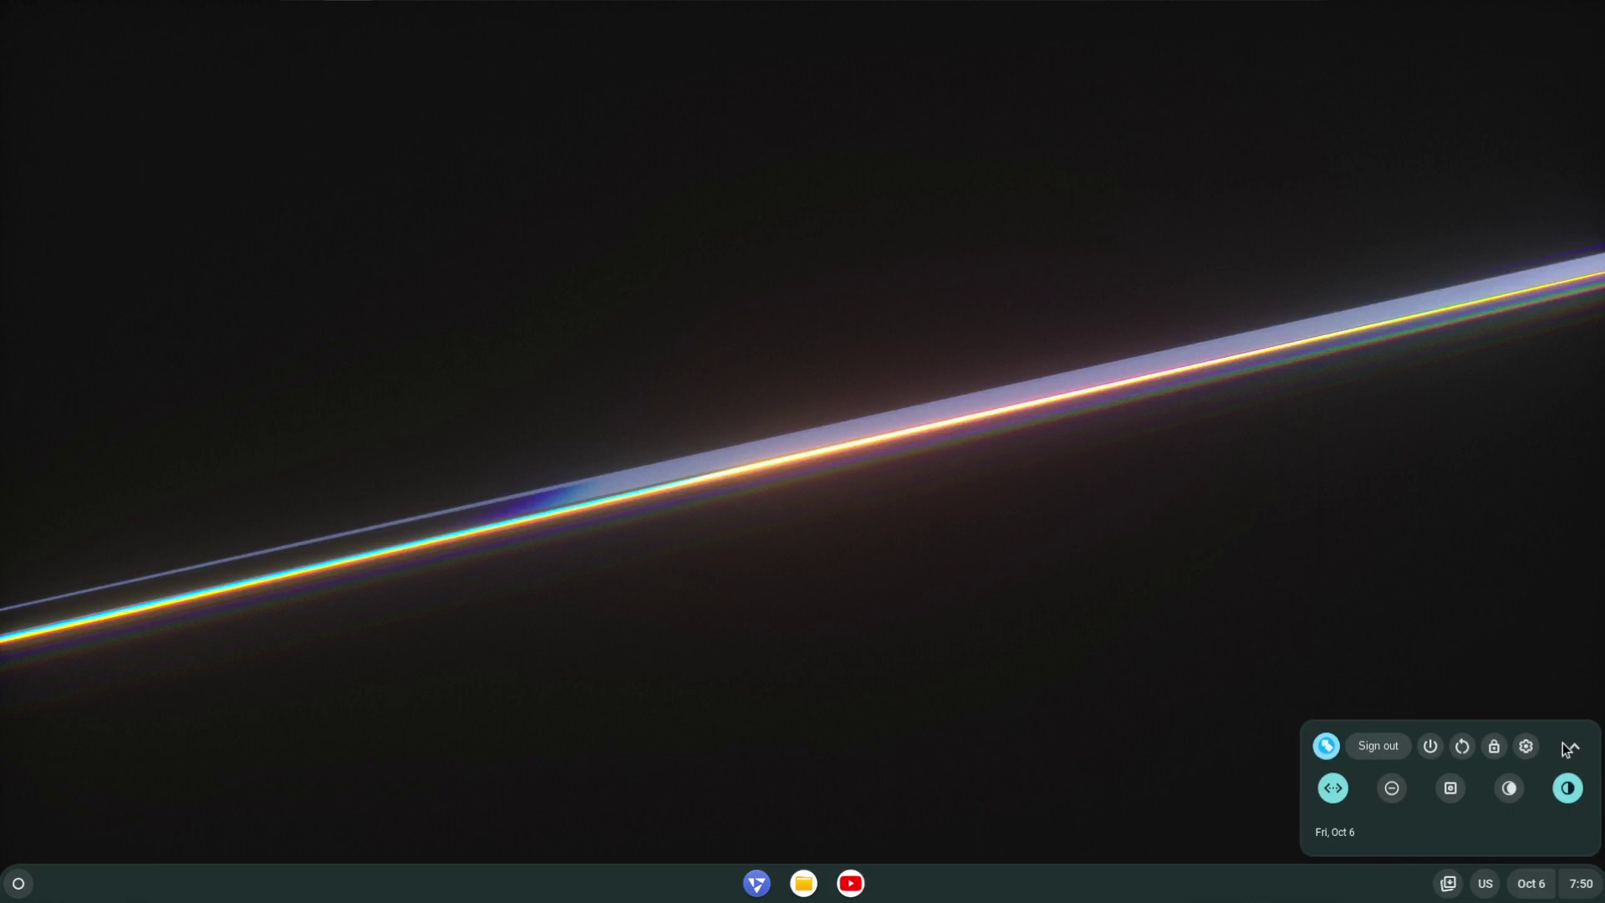
click(1573, 747)
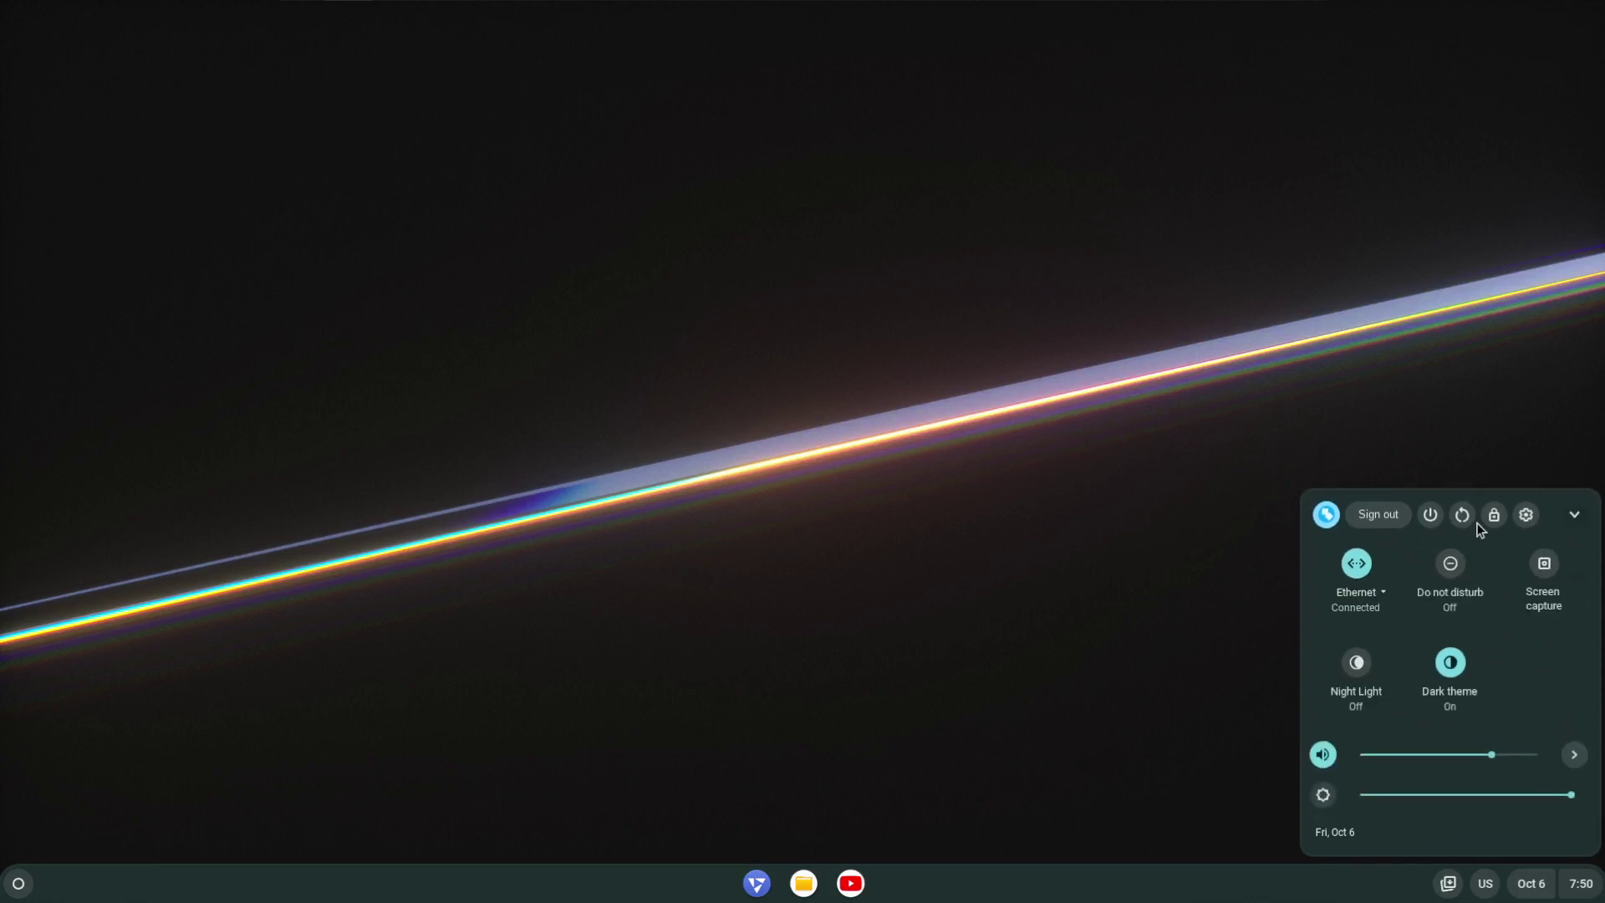
Open Settings, read About FydeOS and its additional build details, then close Settings.
click(1526, 515)
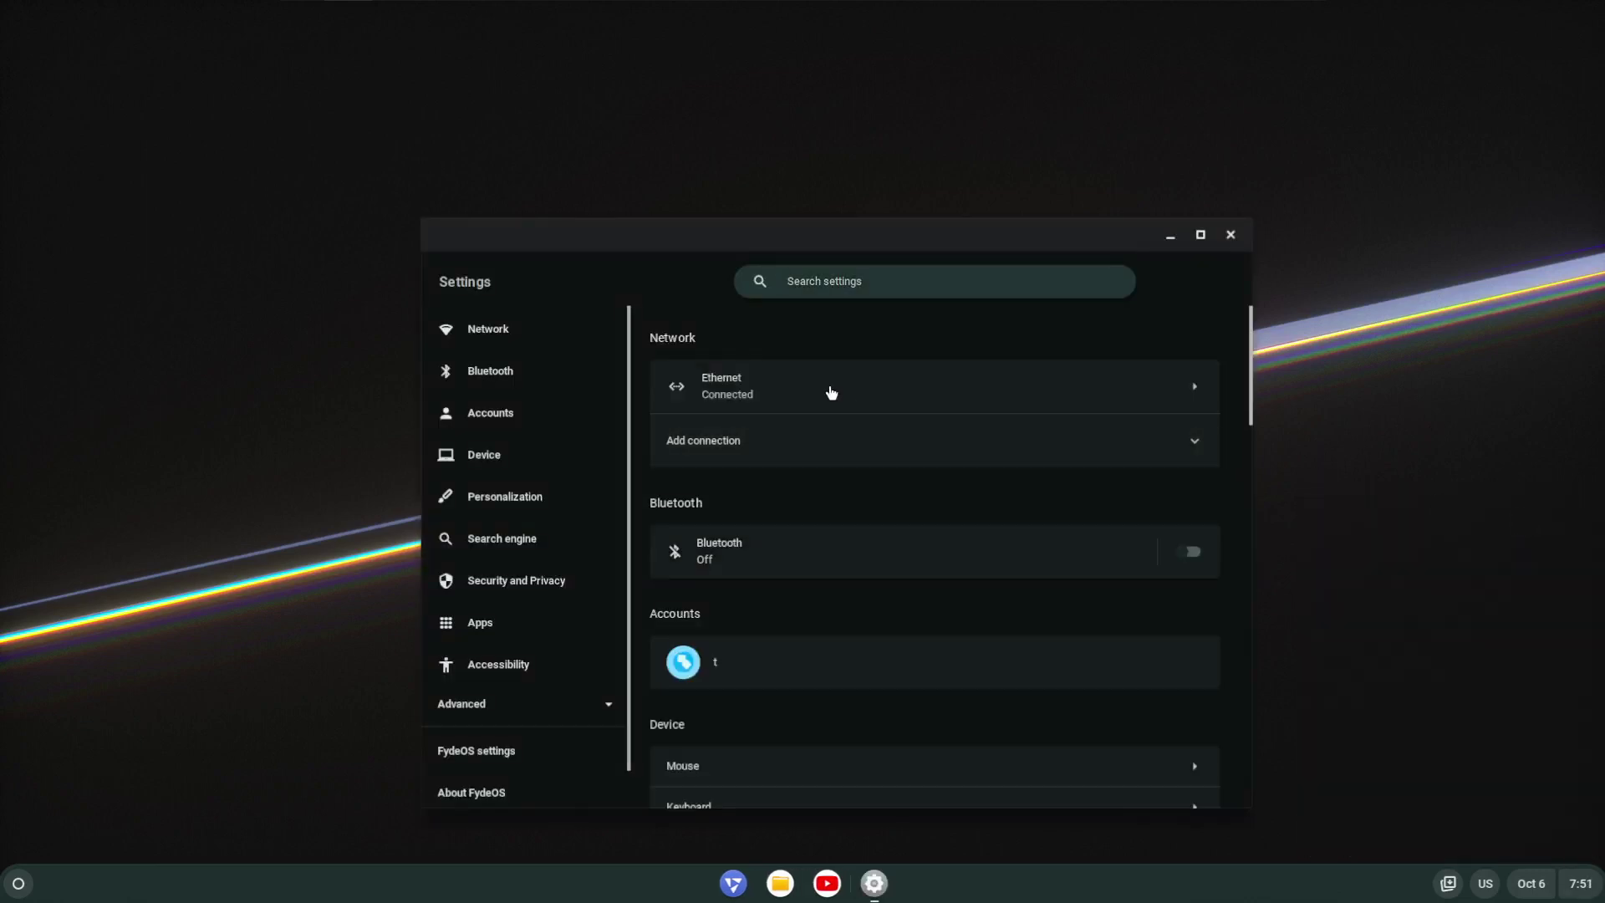
click(505, 798)
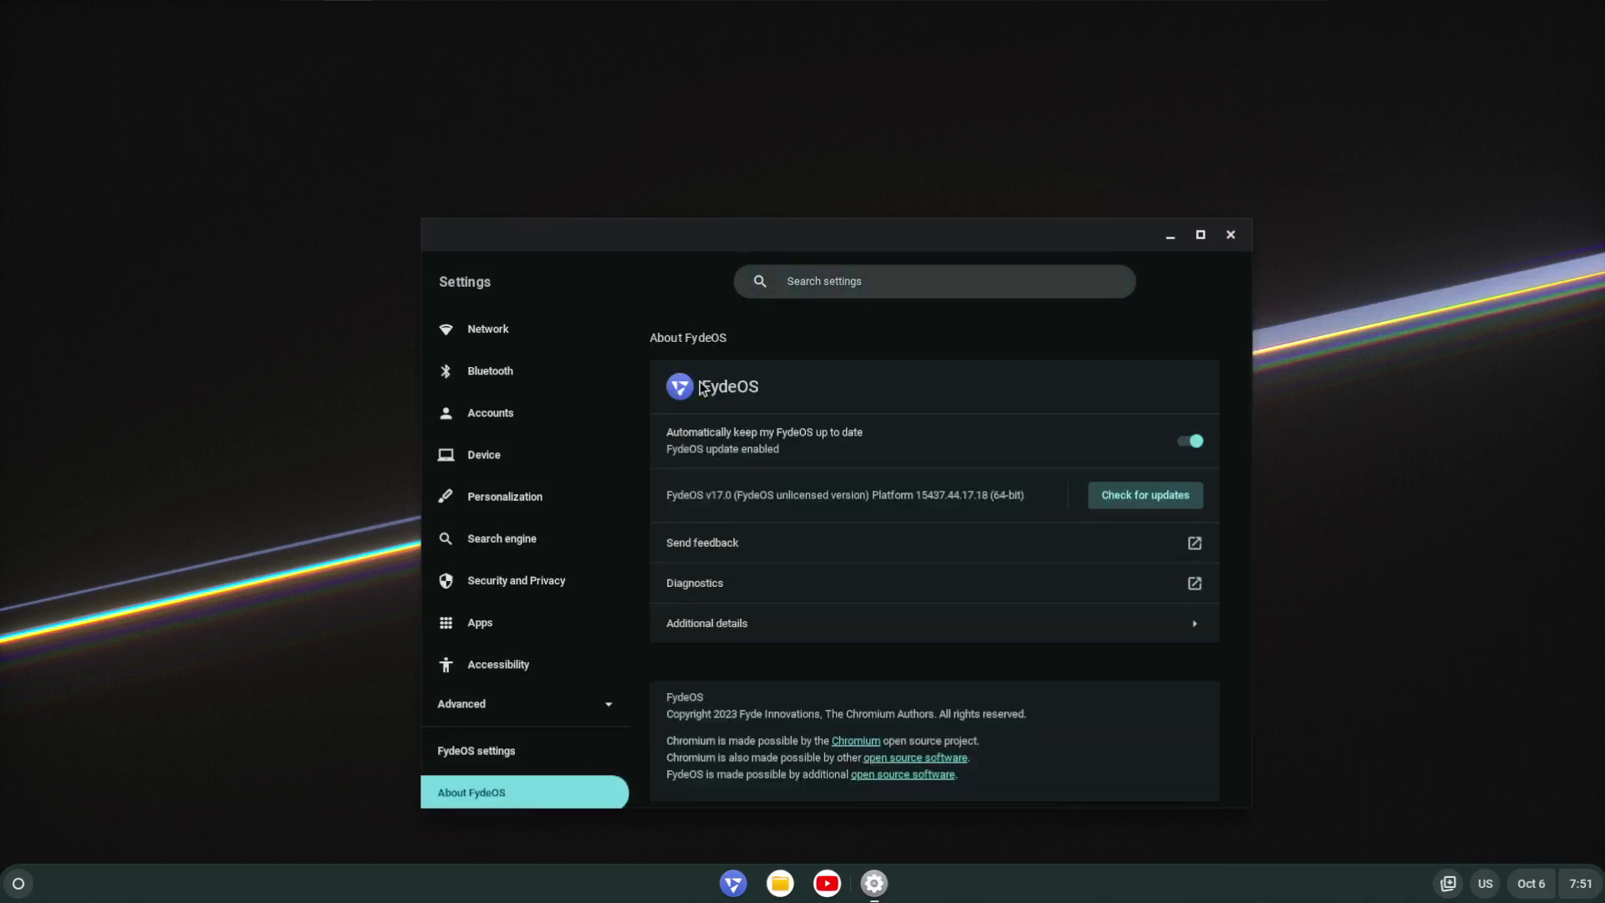
drag(698, 389, 885, 408)
click(795, 637)
click(672, 329)
drag(667, 741, 997, 753)
click(1230, 236)
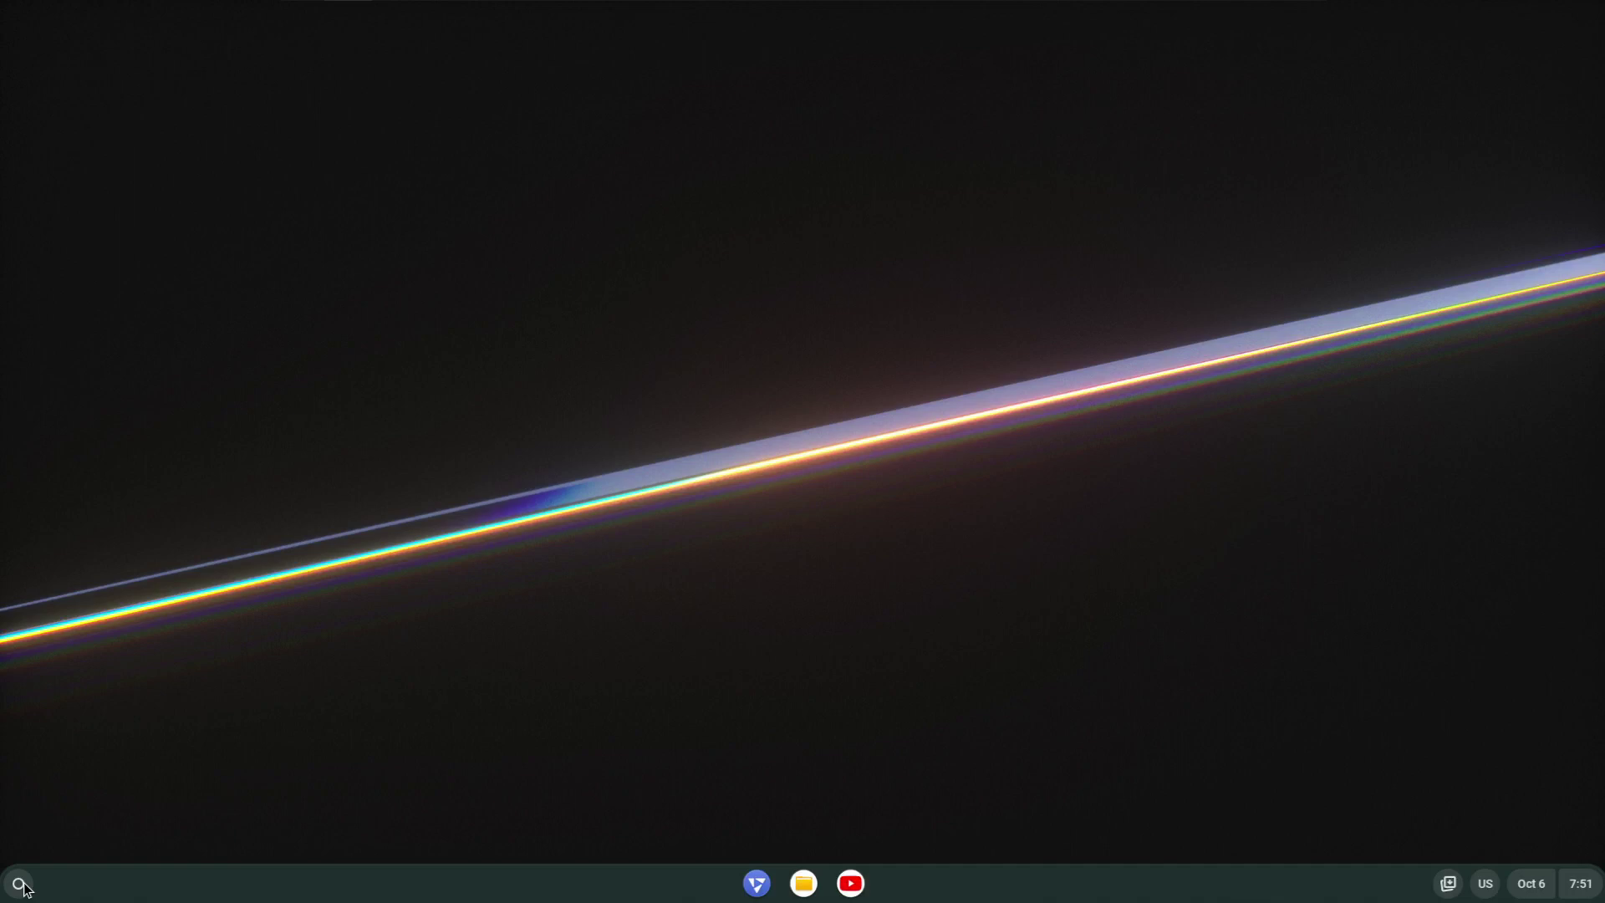
Launch Terminal from the app launcher, then bring the launcher back up above it.
click(19, 884)
click(23, 884)
click(23, 885)
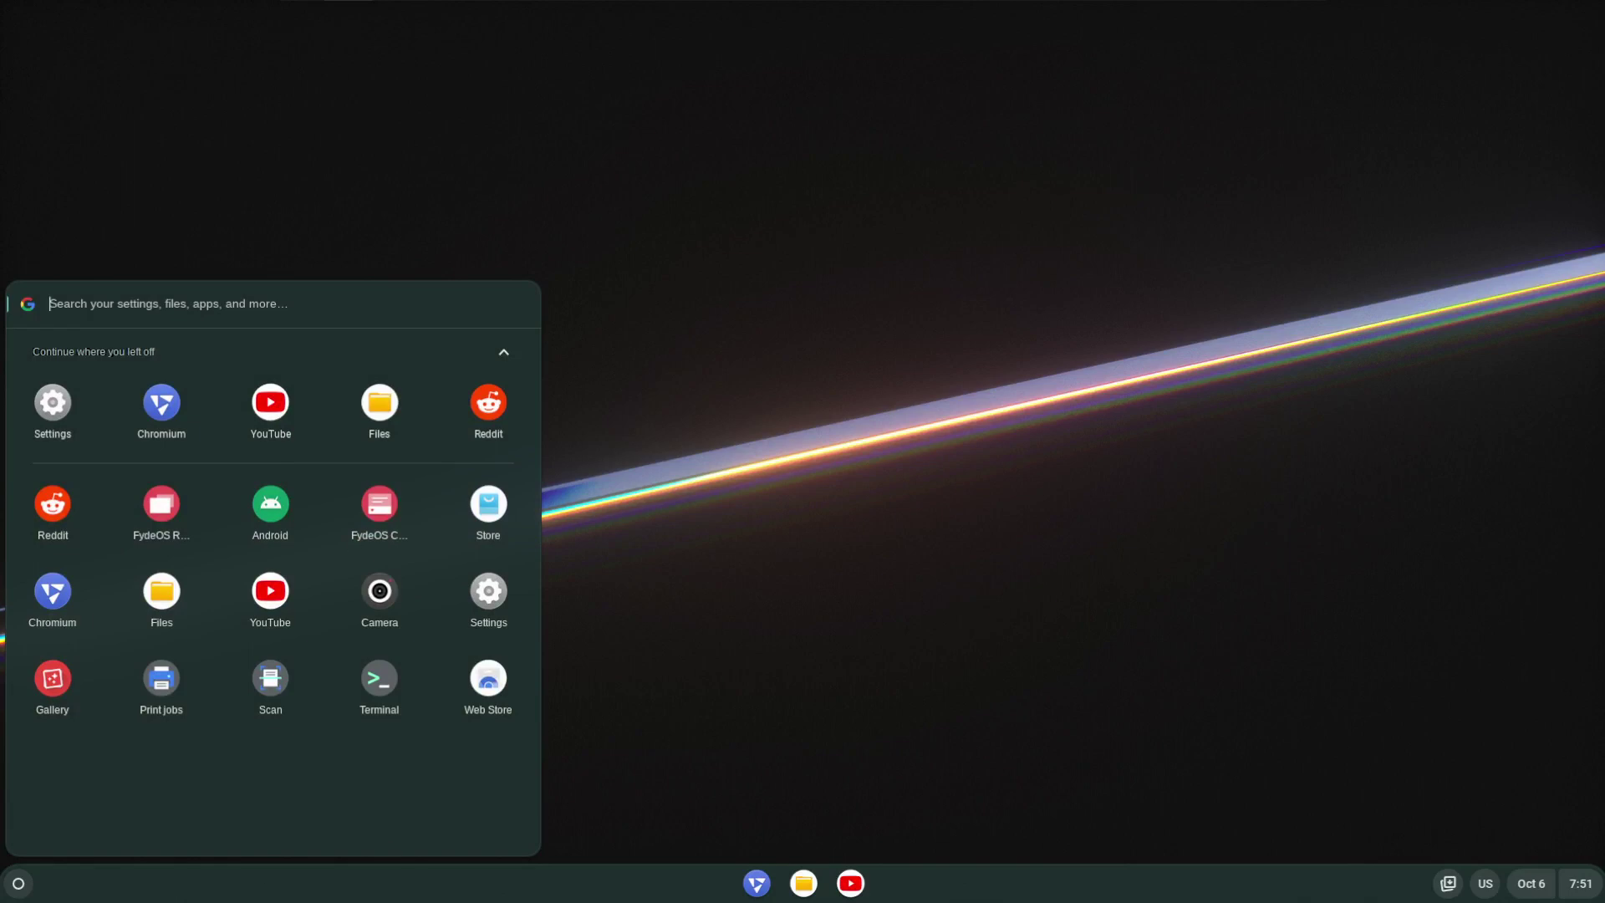
click(17, 897)
click(16, 896)
click(379, 678)
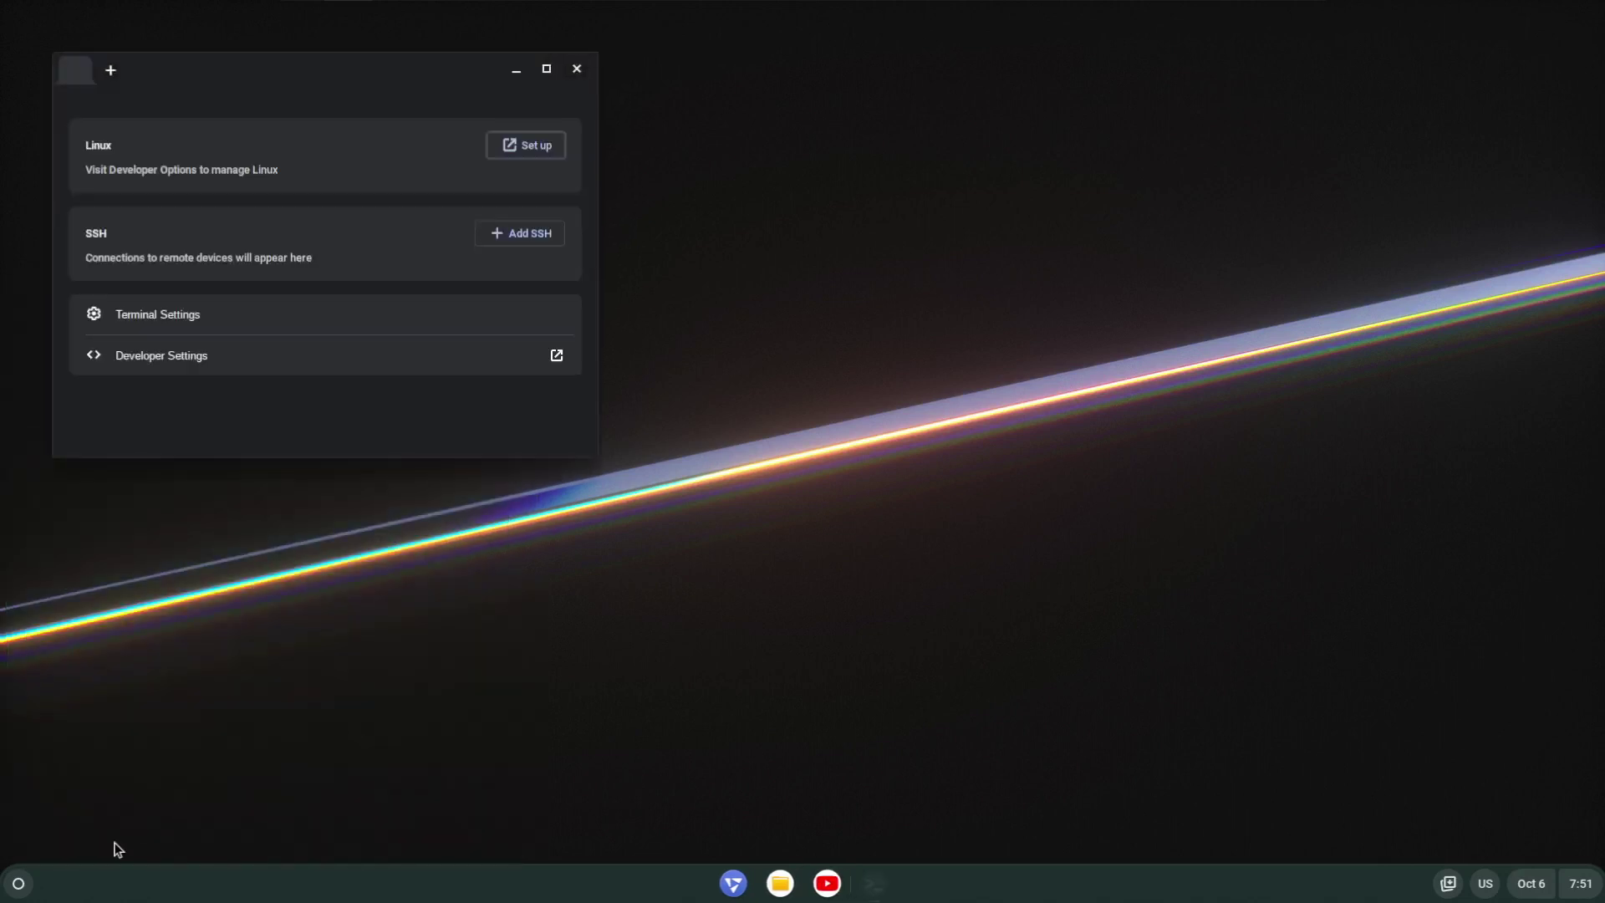
click(10, 895)
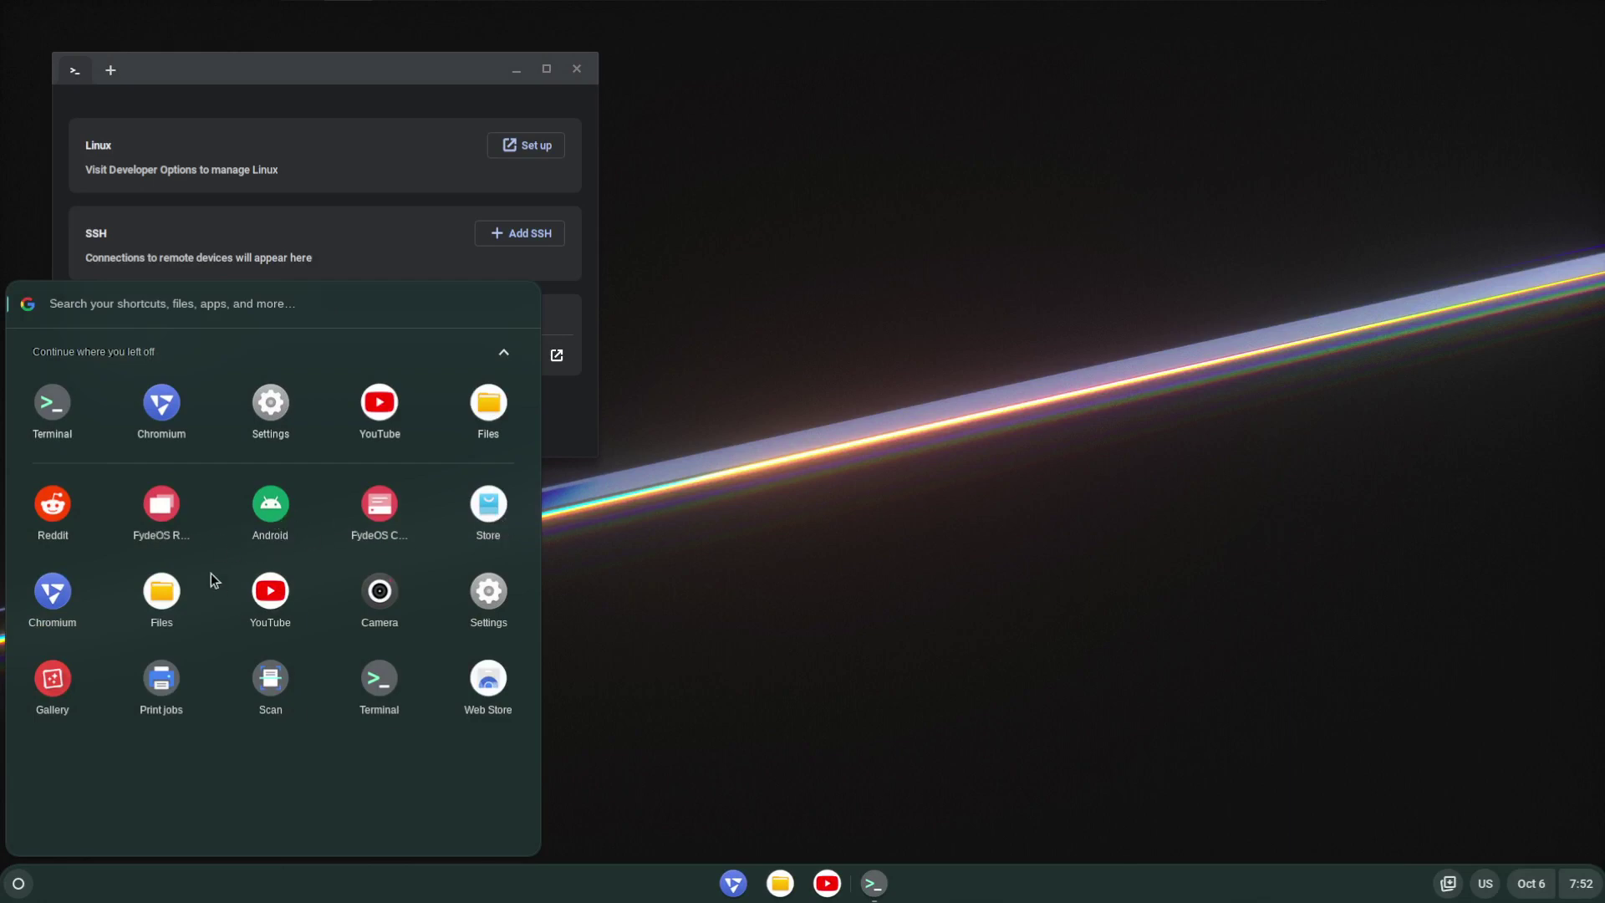
Open Android Settings, view System > About device (Android 9), back out and close it.
click(269, 506)
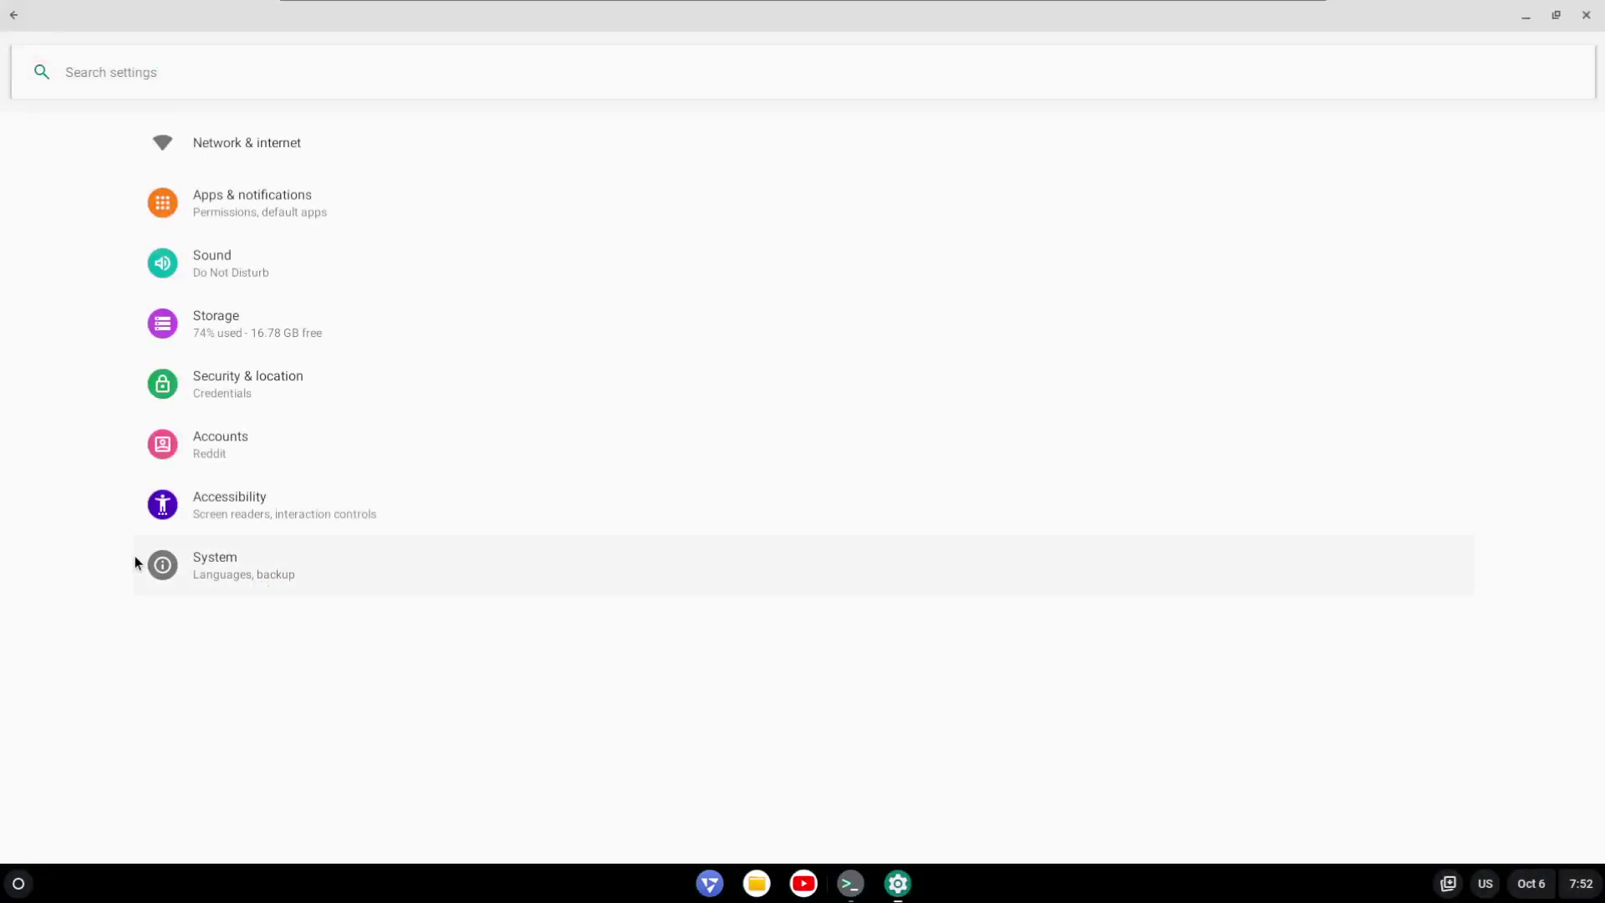
click(180, 560)
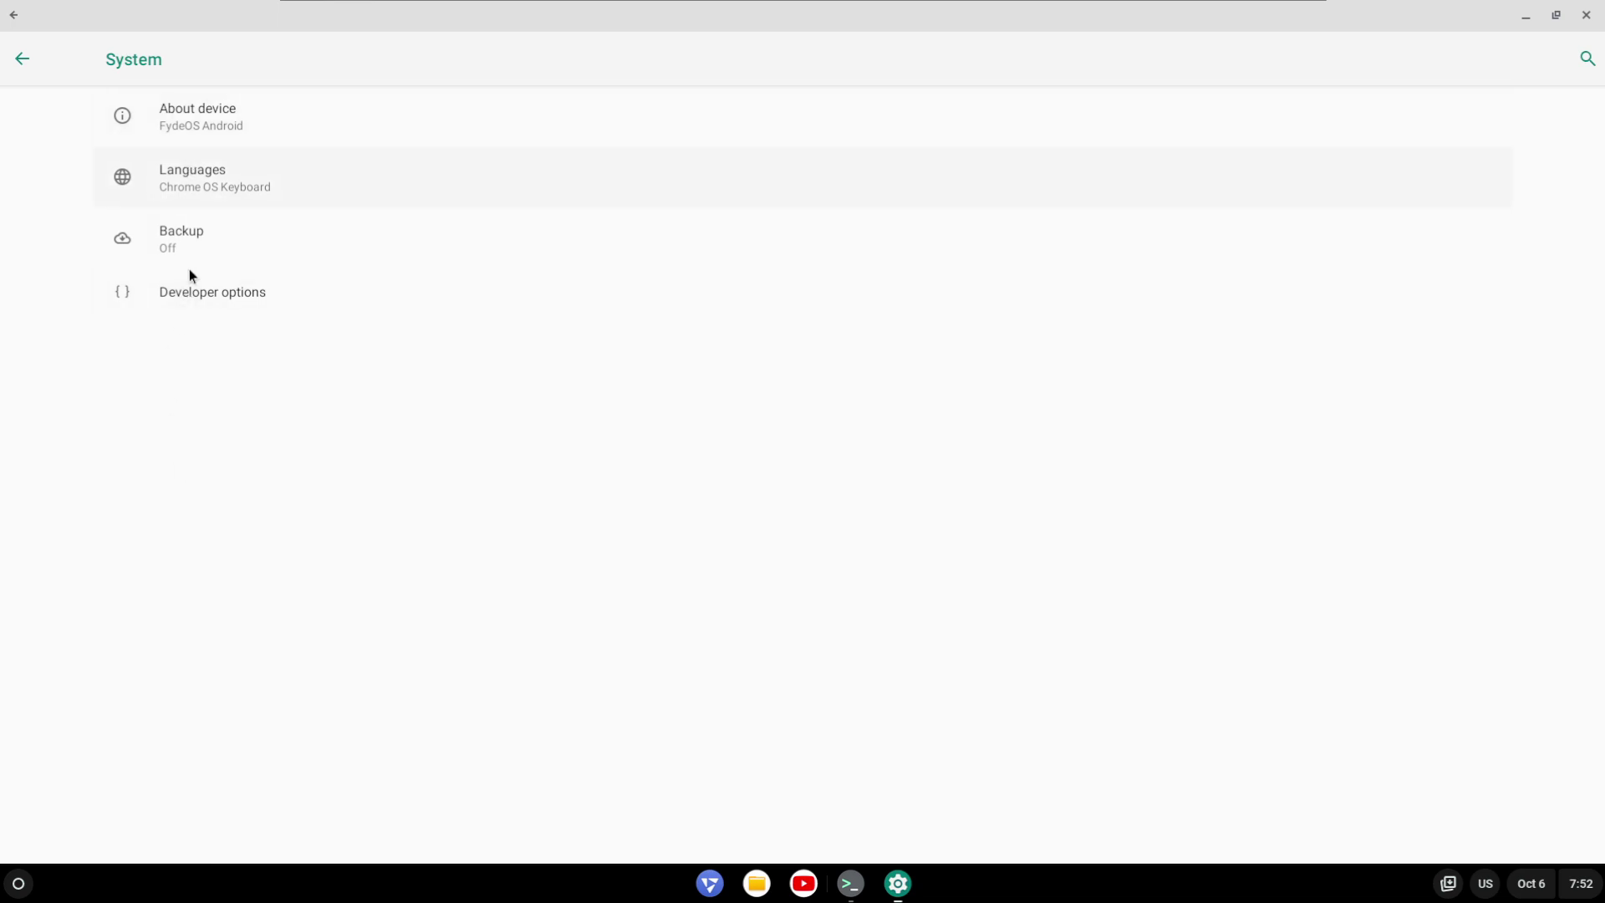
click(177, 138)
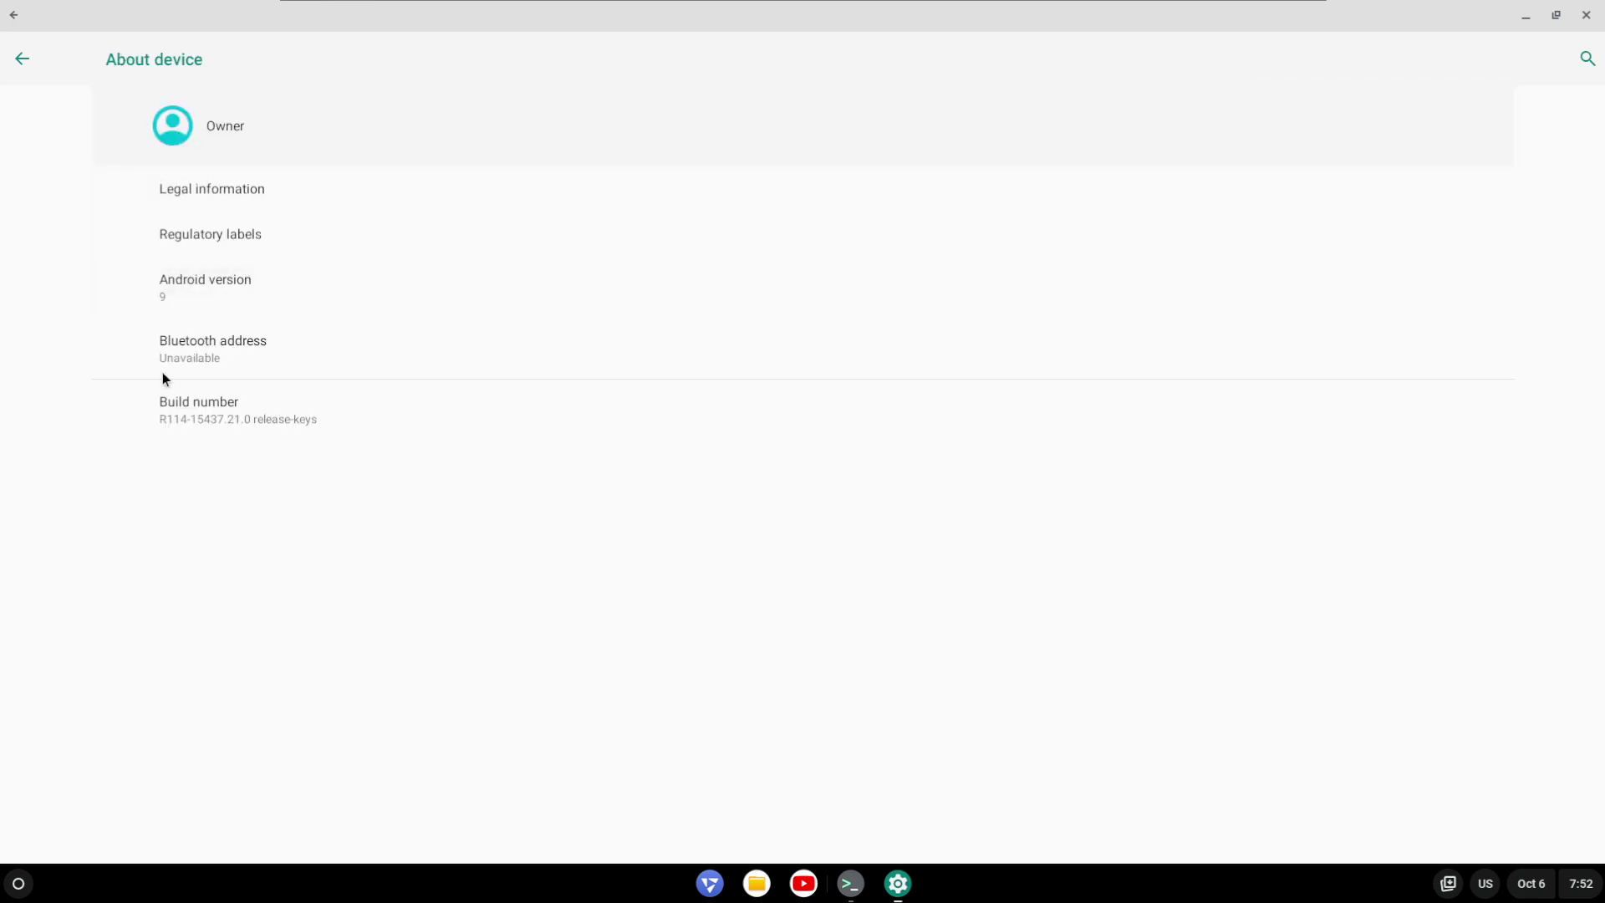
click(33, 64)
click(30, 65)
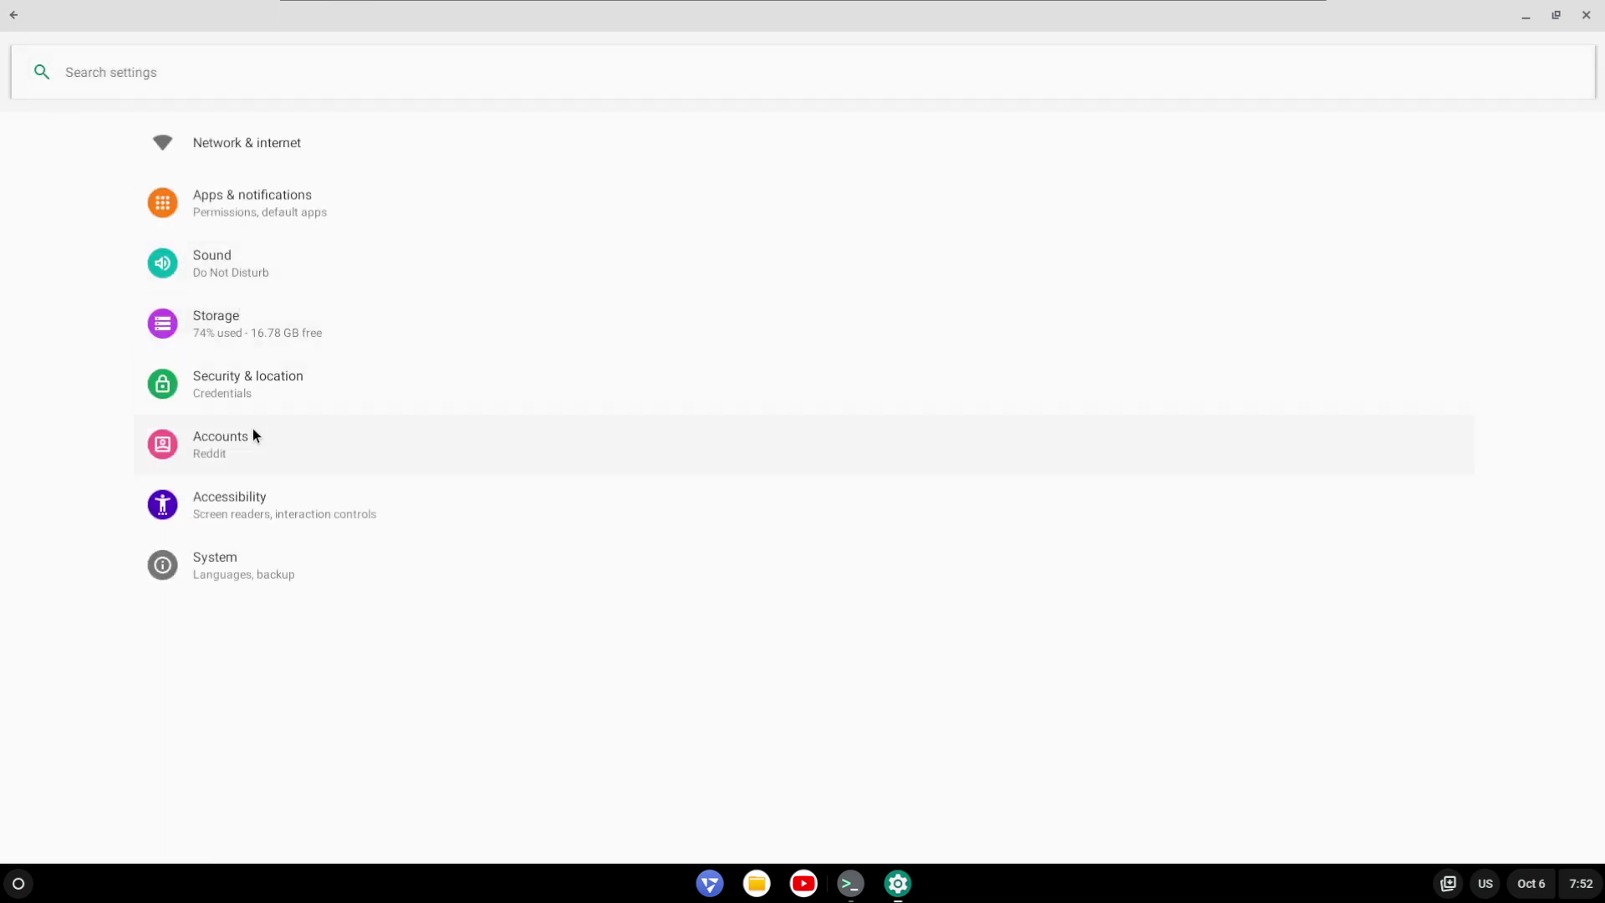
click(15, 14)
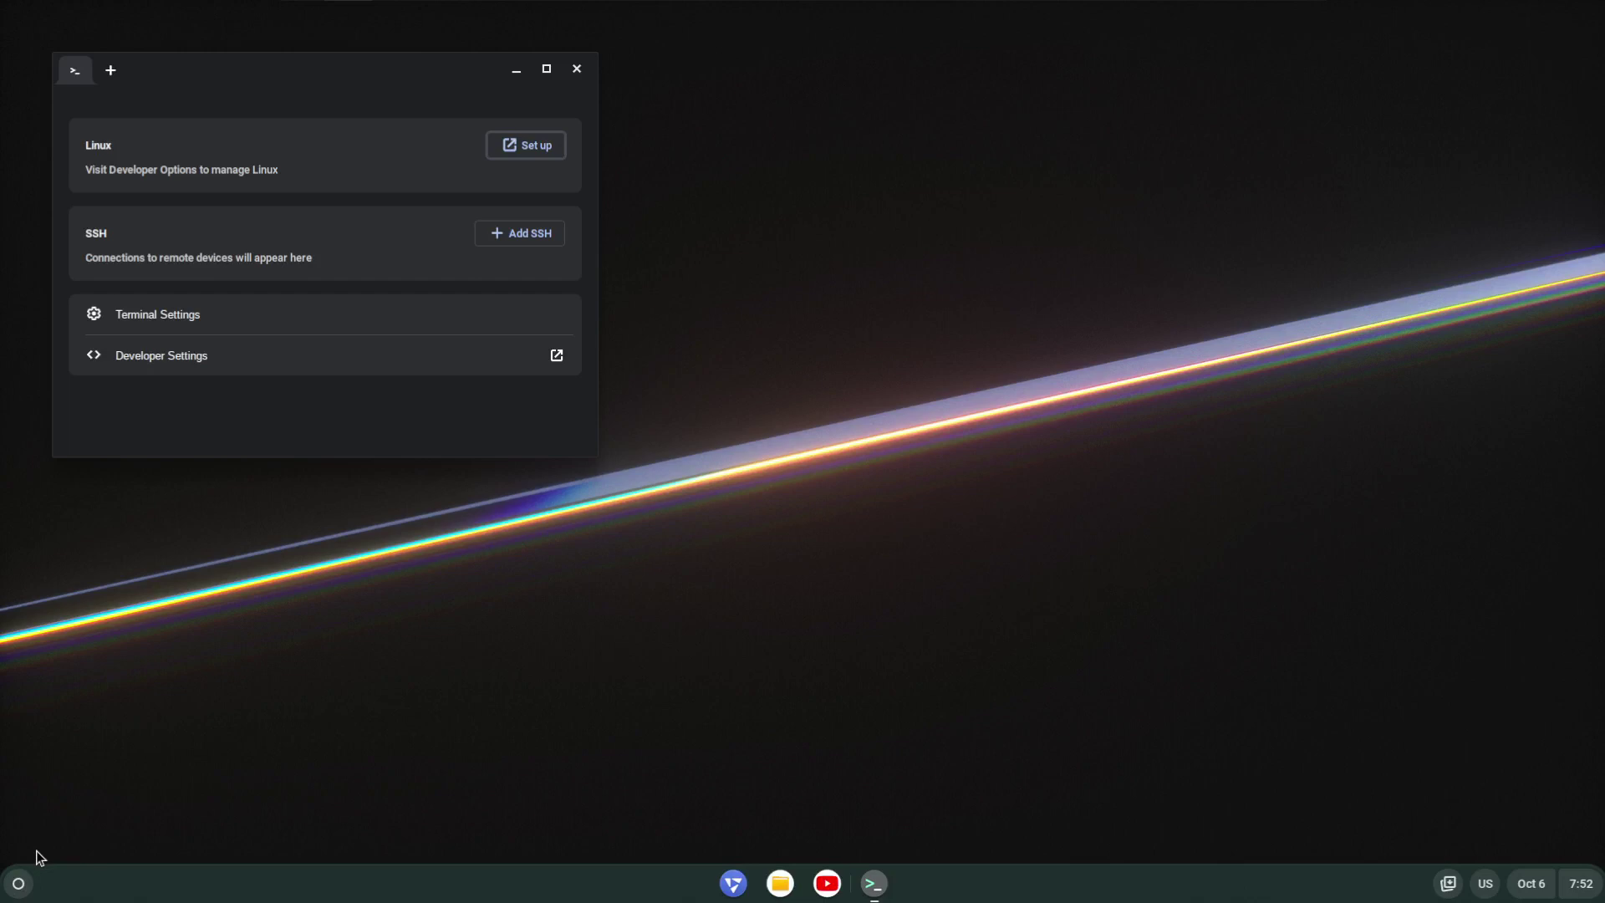
Start Linux setup to show Developers settings (Linux unsupported), then close the Terminal window.
click(533, 146)
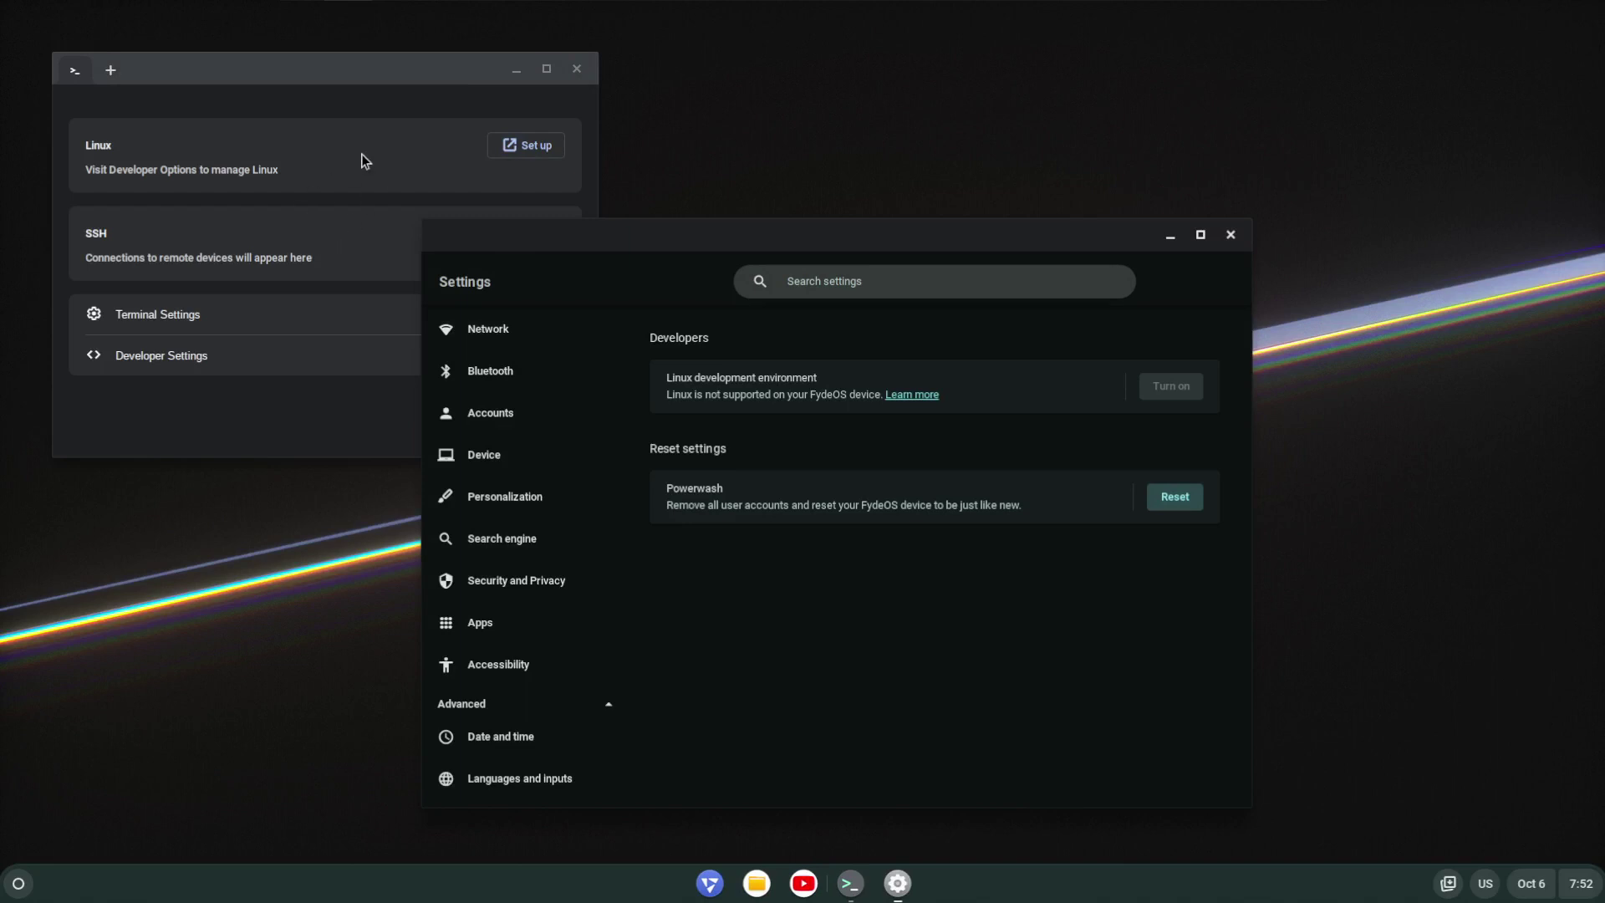
click(178, 192)
click(907, 544)
click(84, 78)
click(112, 71)
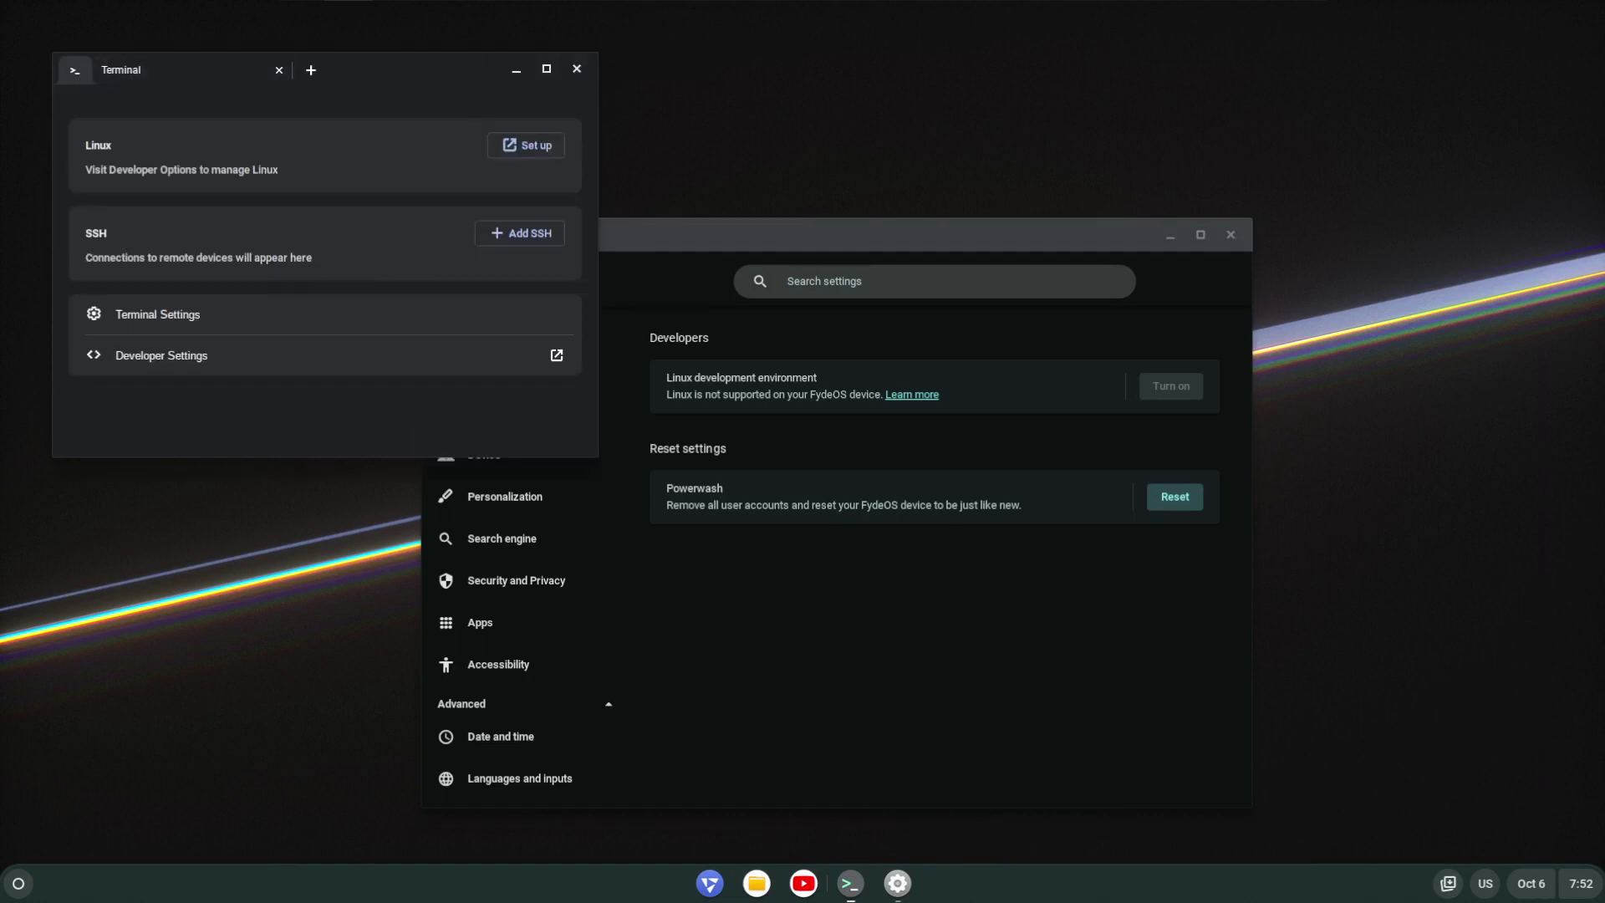
click(575, 69)
Launch the Reddit app from the launcher, then reopen the launcher.
click(18, 883)
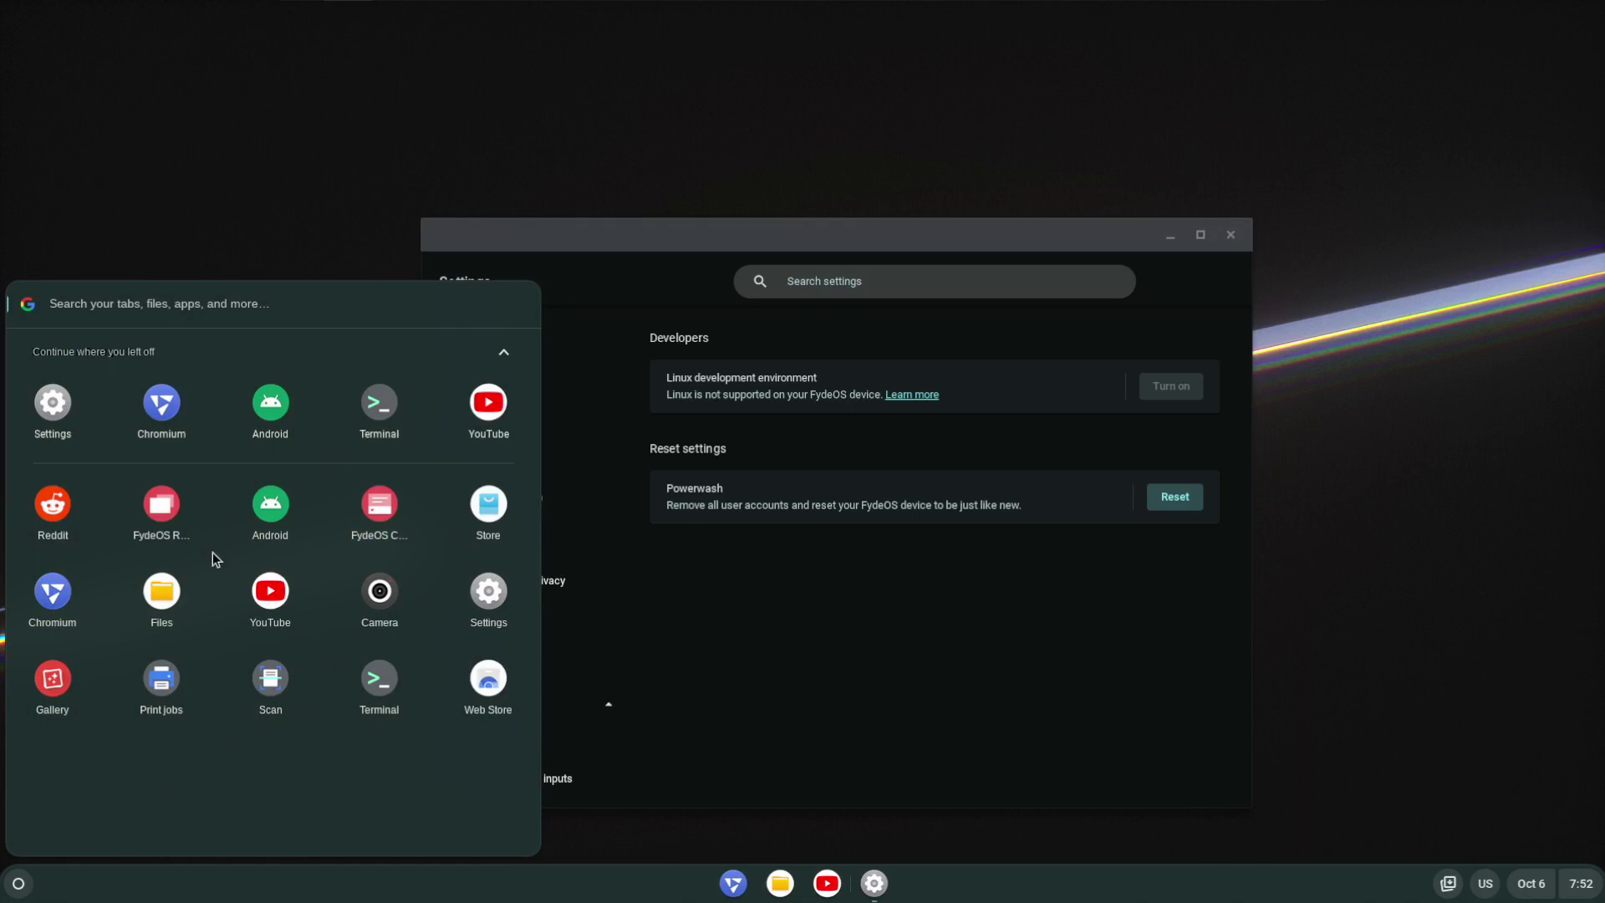
click(60, 505)
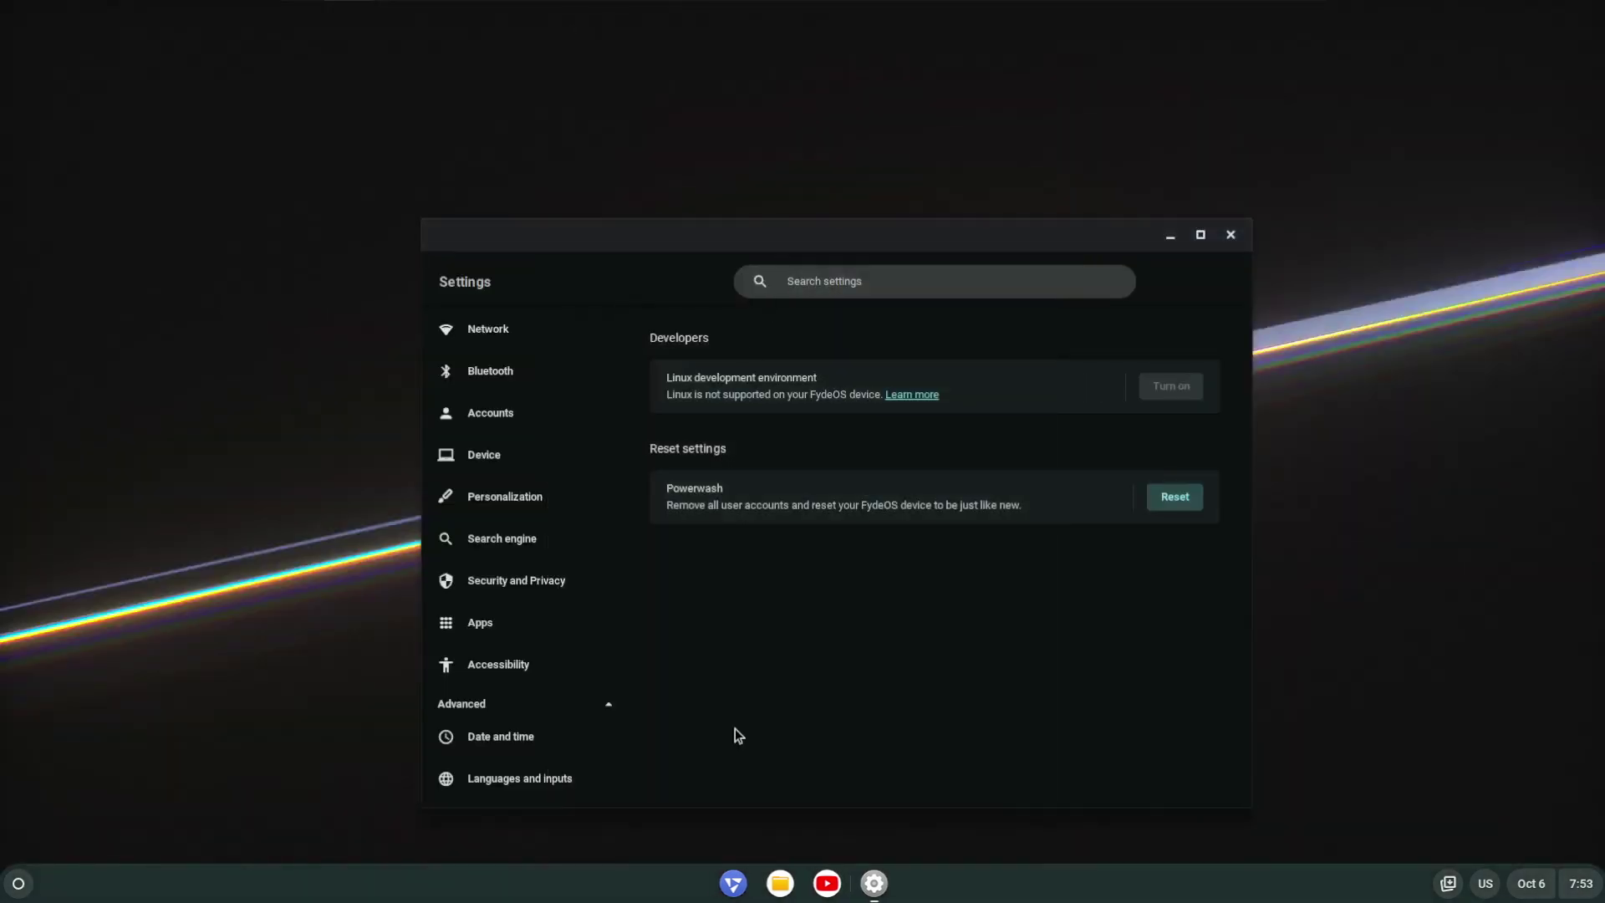
click(10, 895)
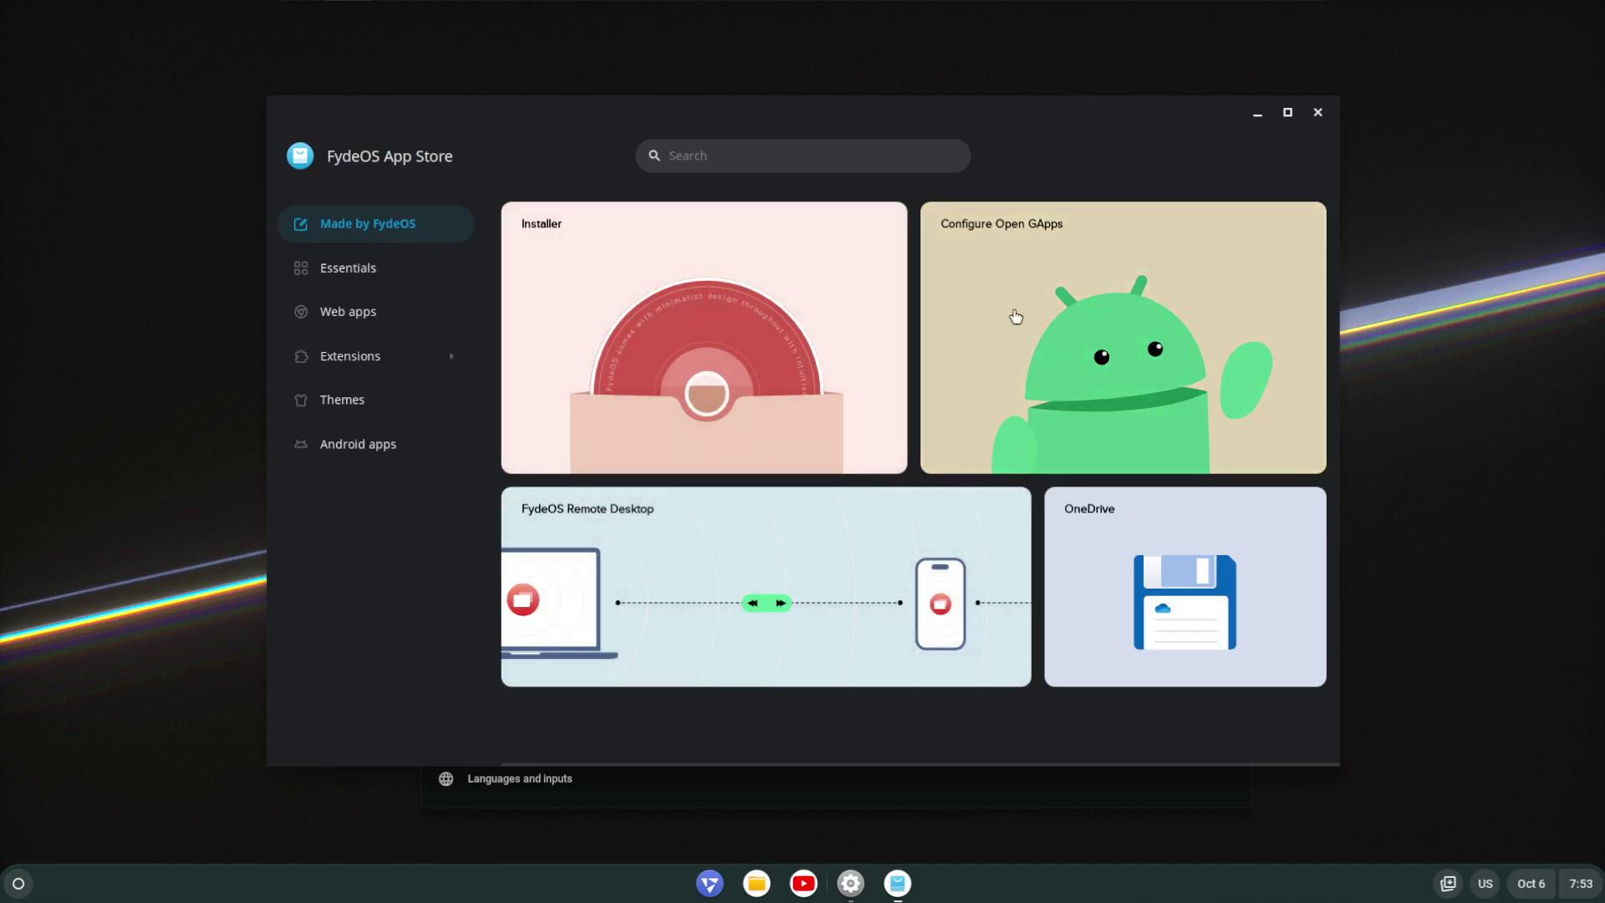
Install OneDrive from its App Store details page.
click(1132, 595)
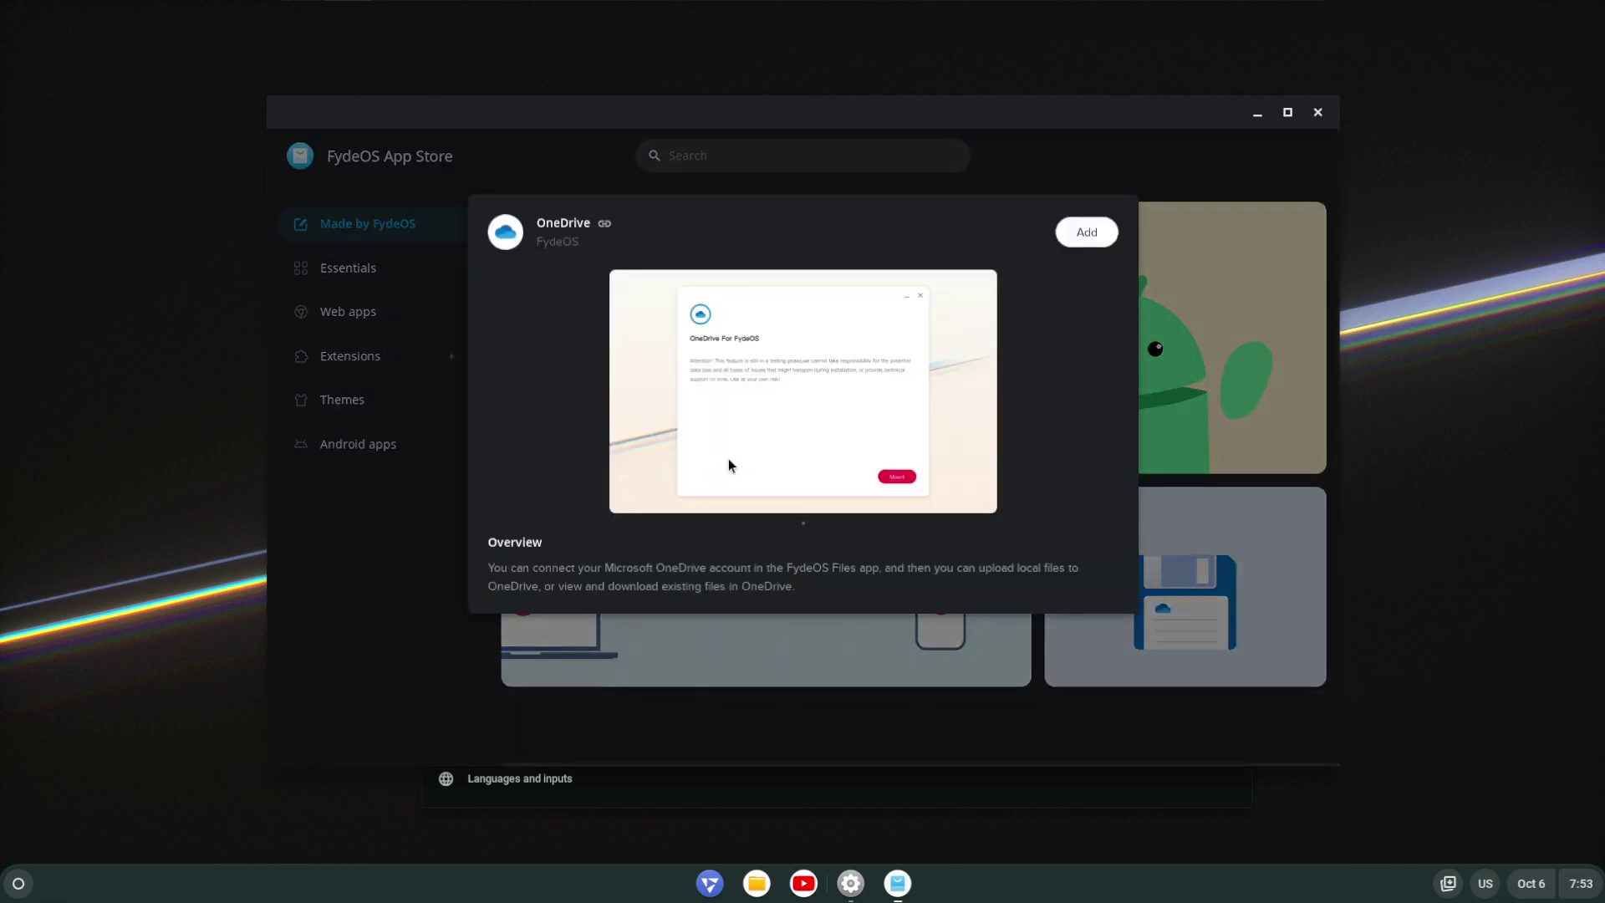
click(1089, 231)
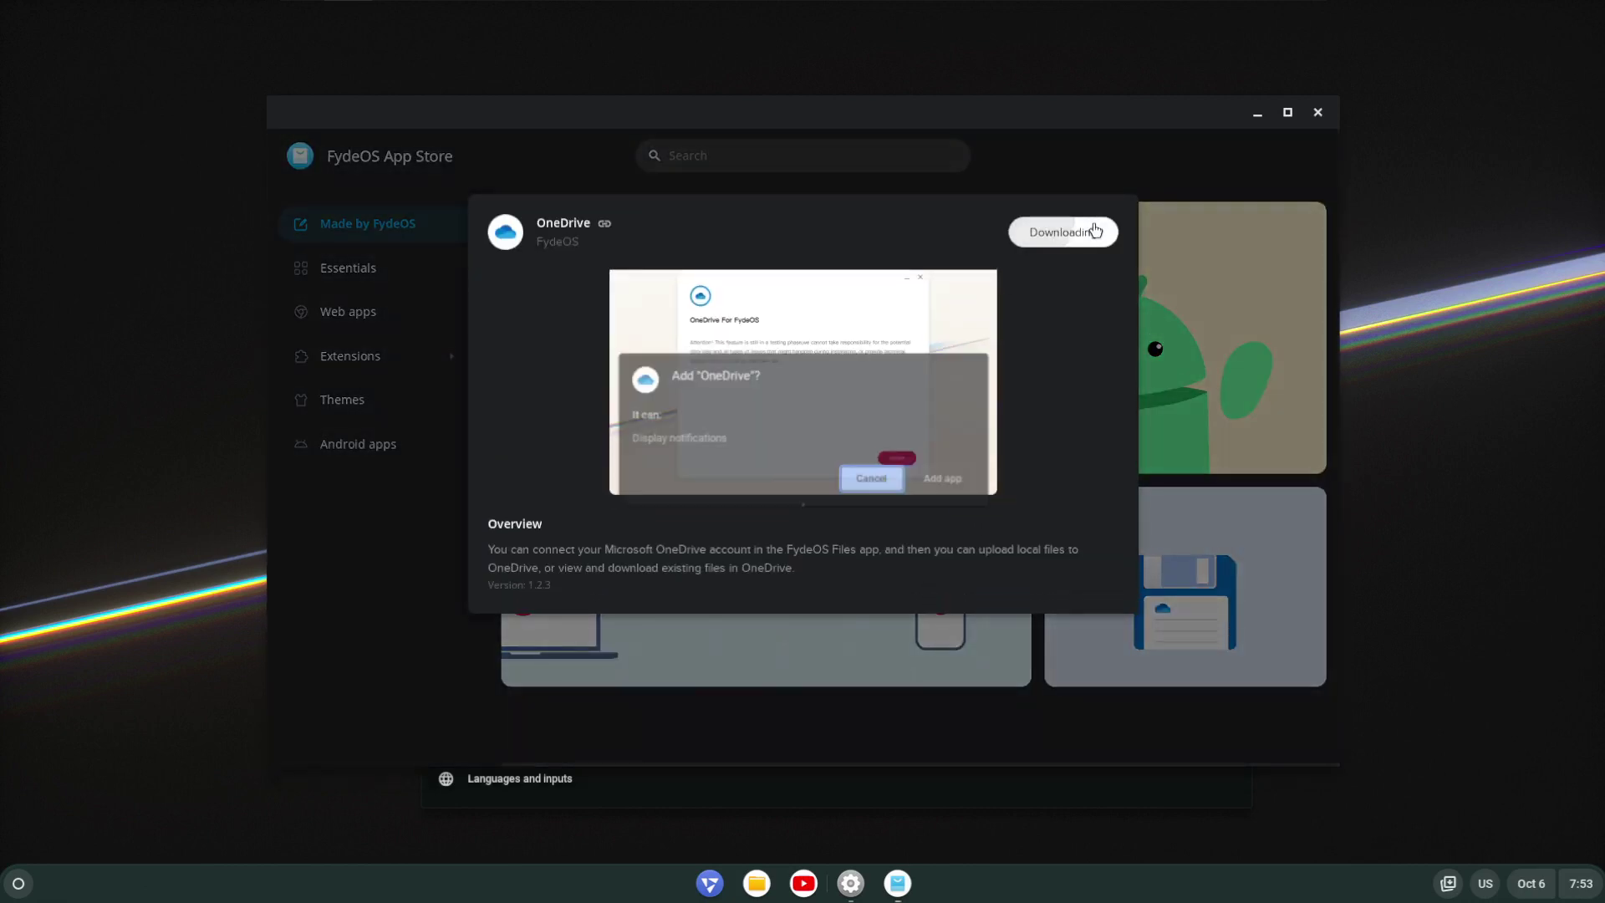
click(960, 475)
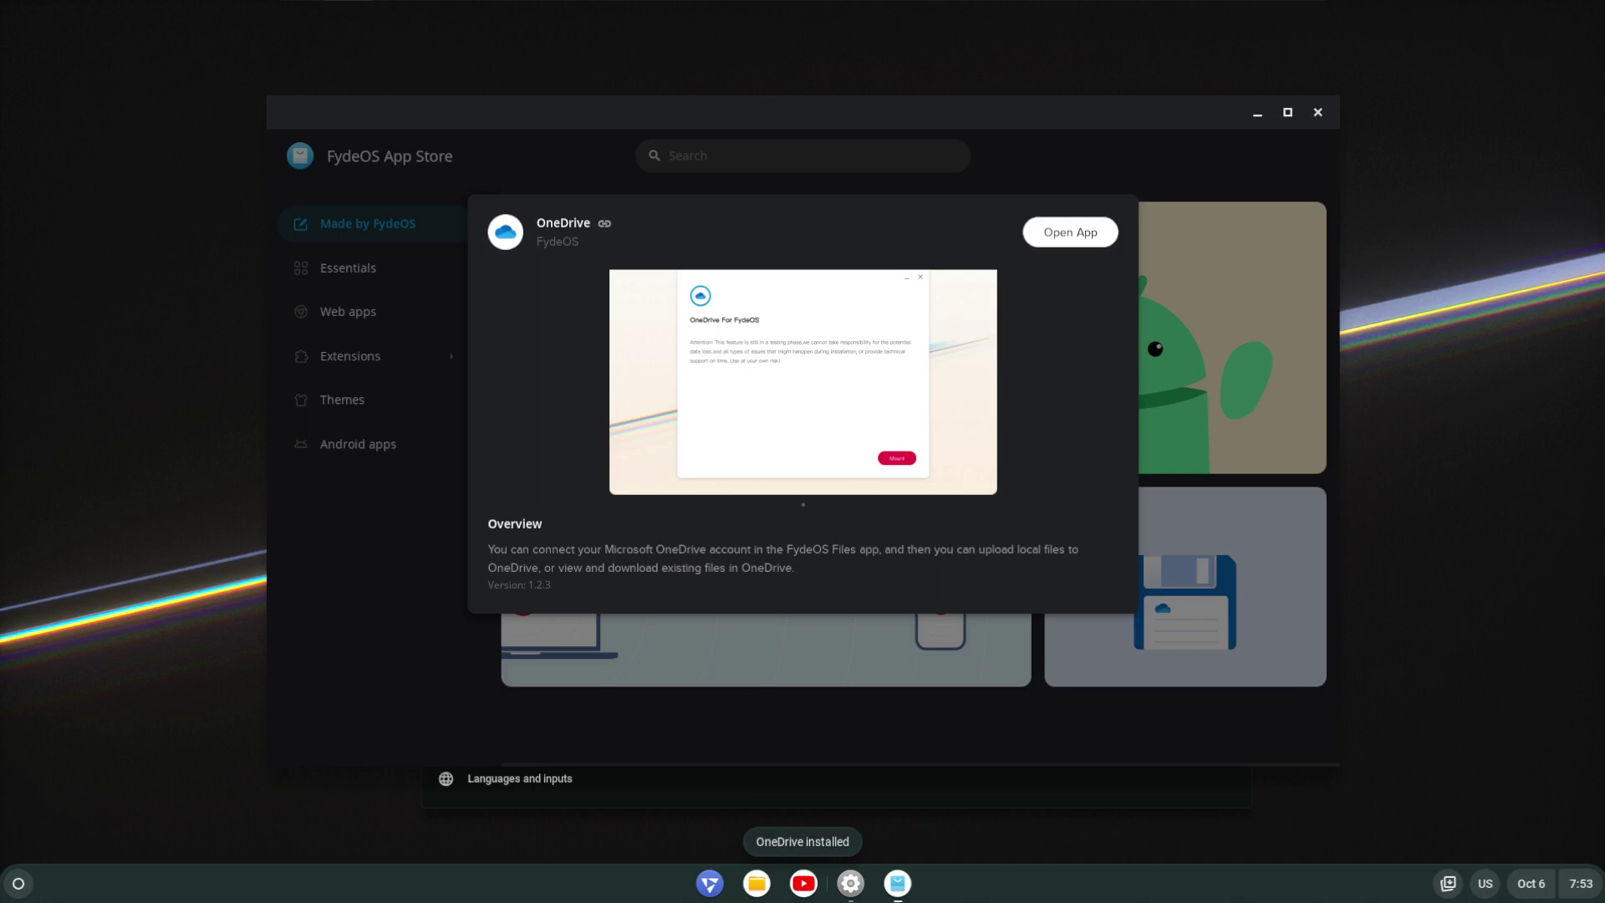
Launch OneDrive, try MOUNT, abandon the Microsoft sign-in and close the OneDrive windows.
click(18, 883)
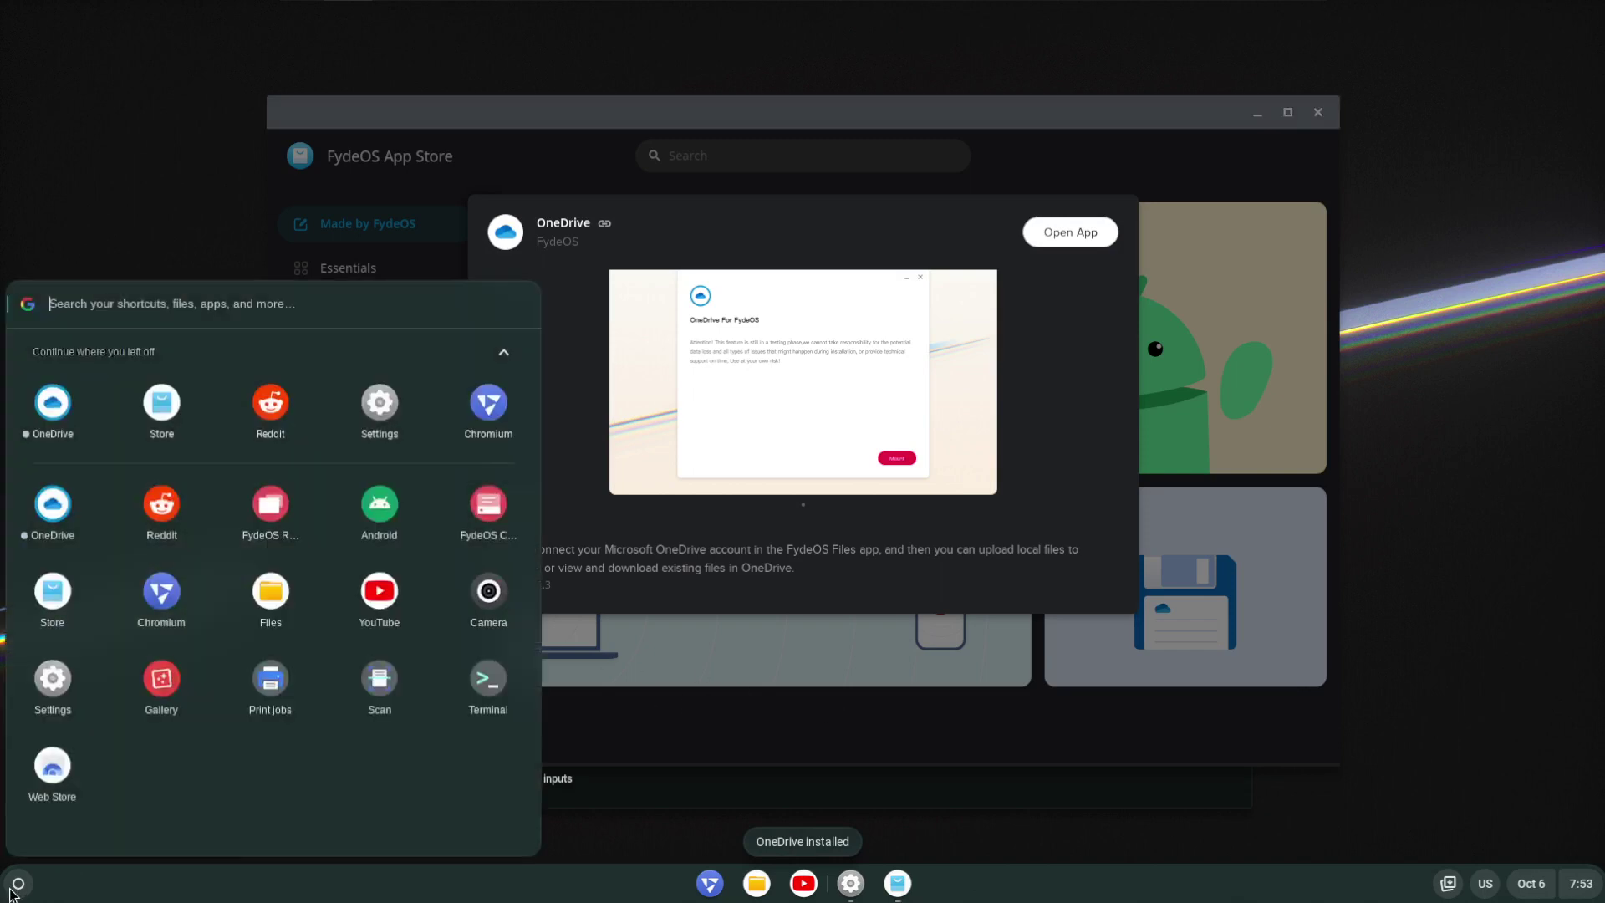
click(46, 514)
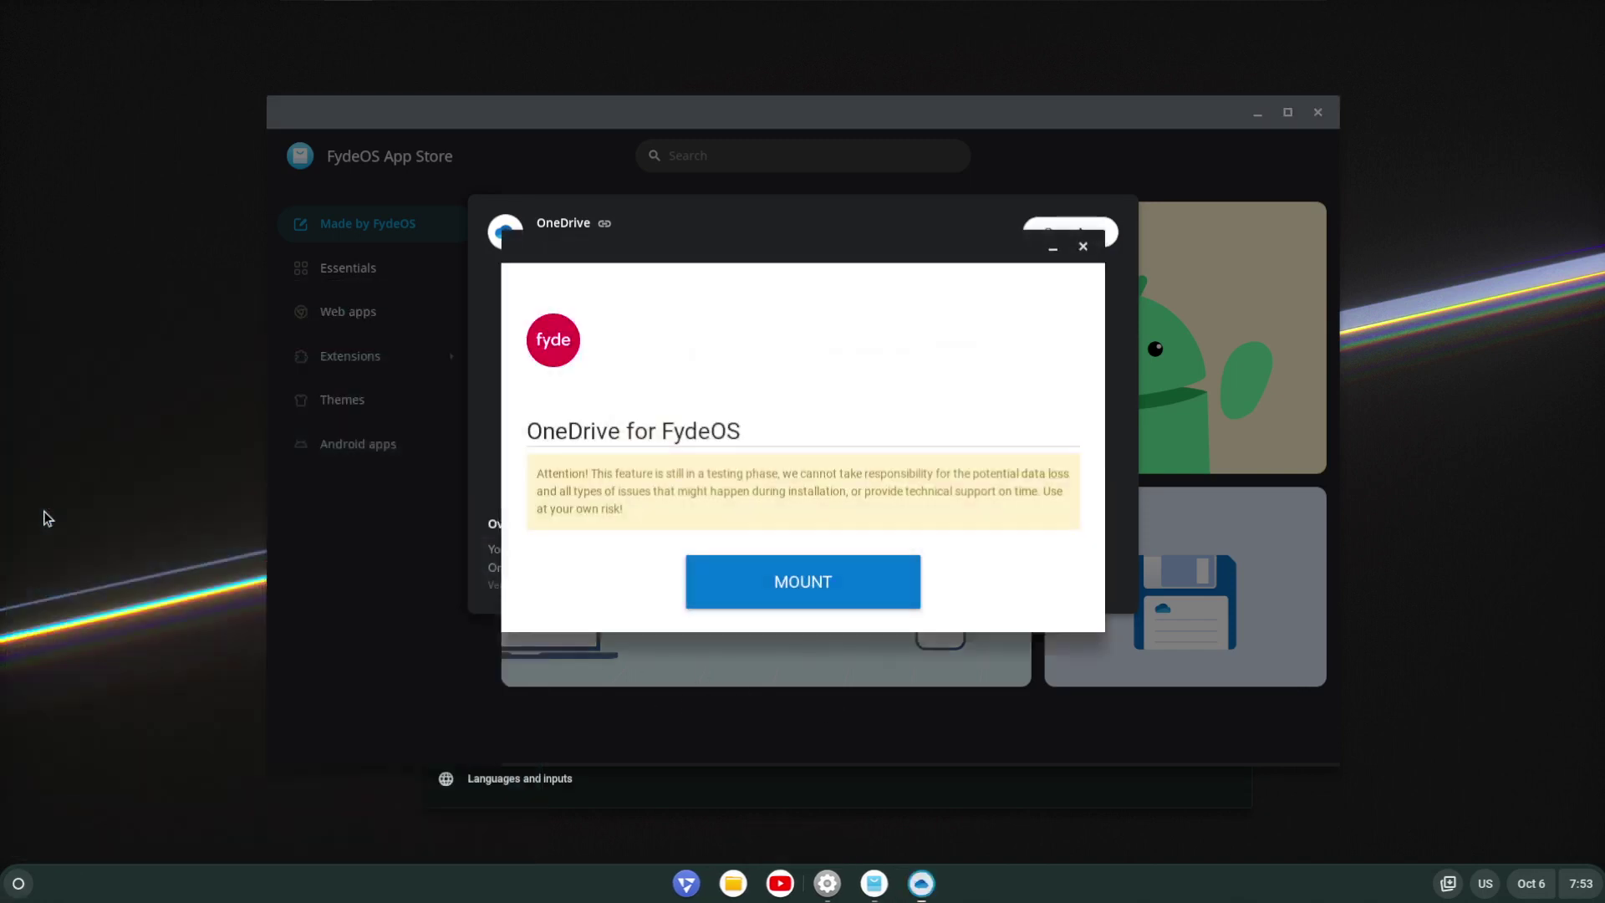
click(786, 599)
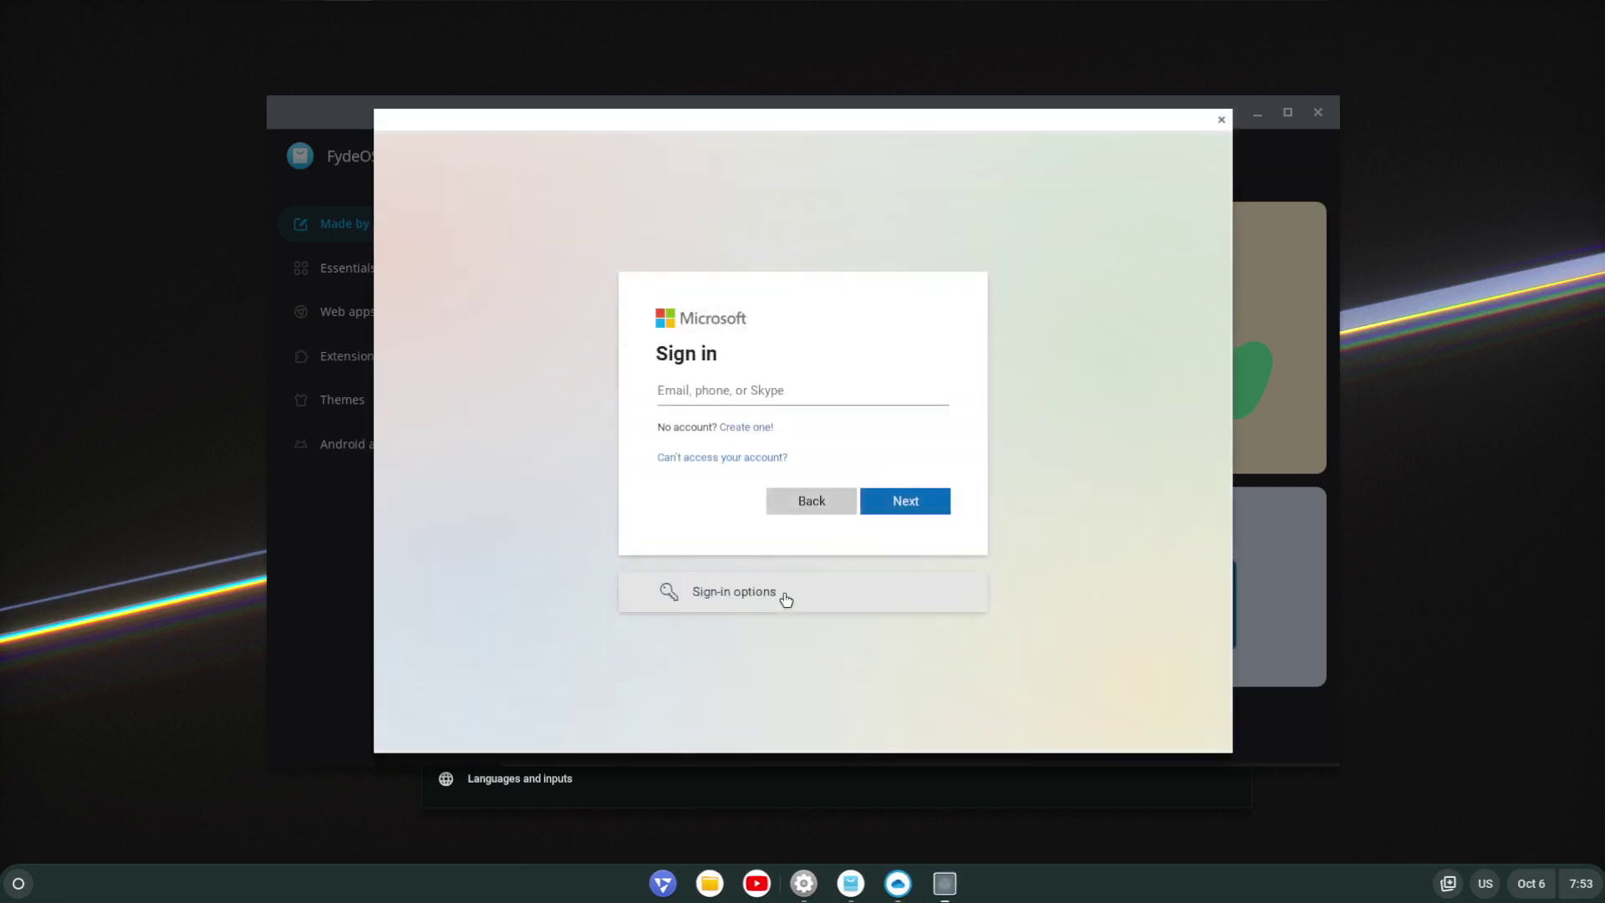
click(1222, 120)
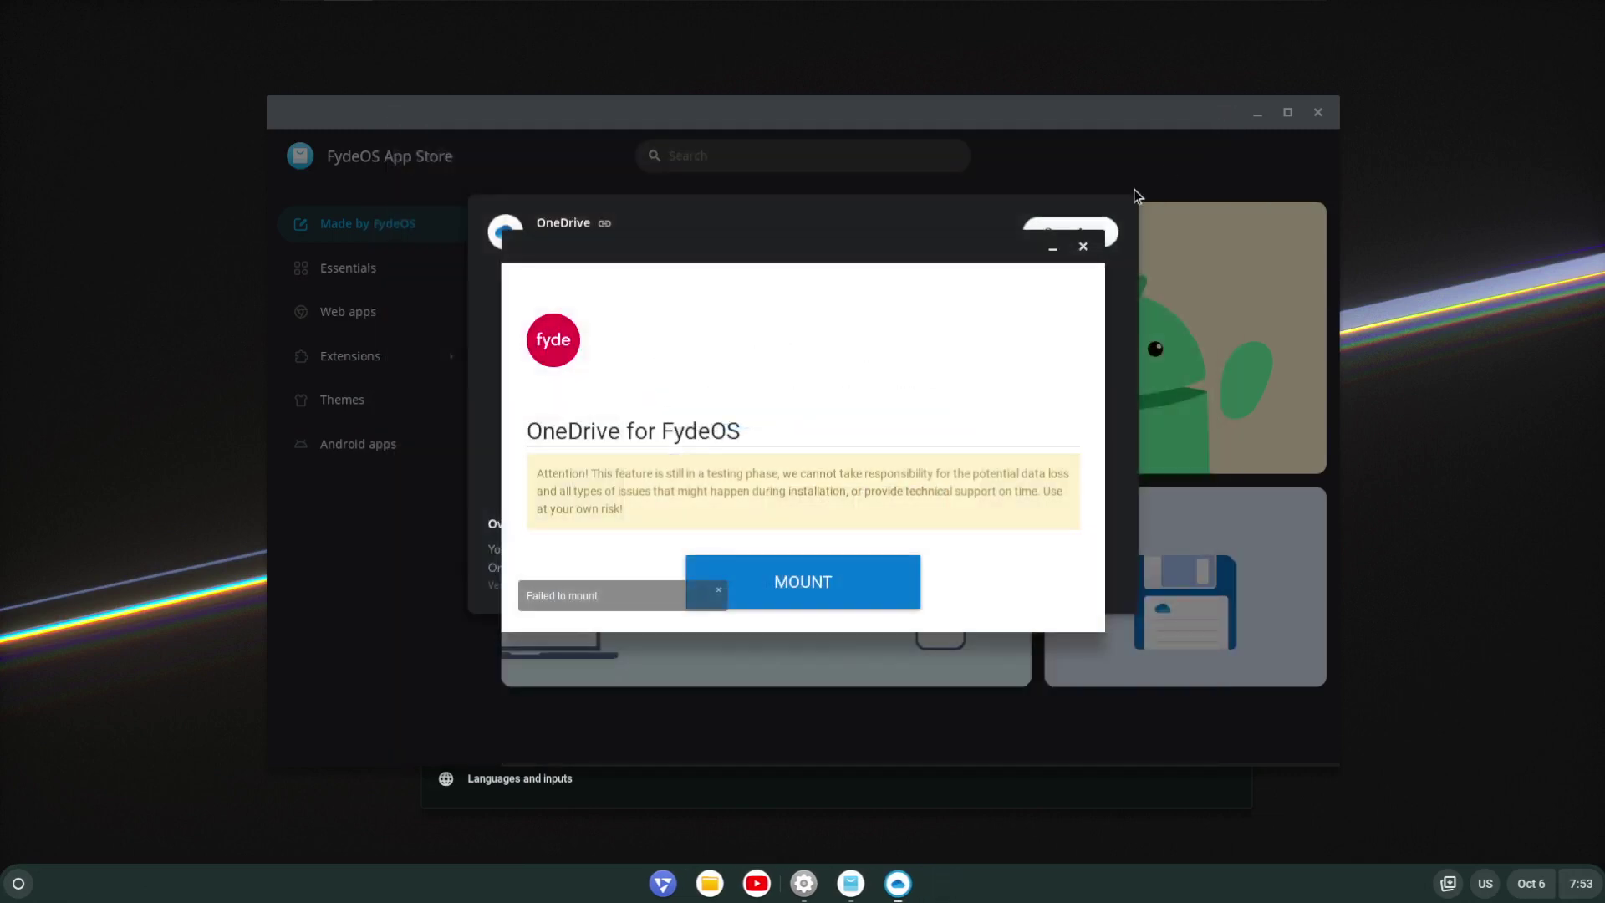
click(1083, 246)
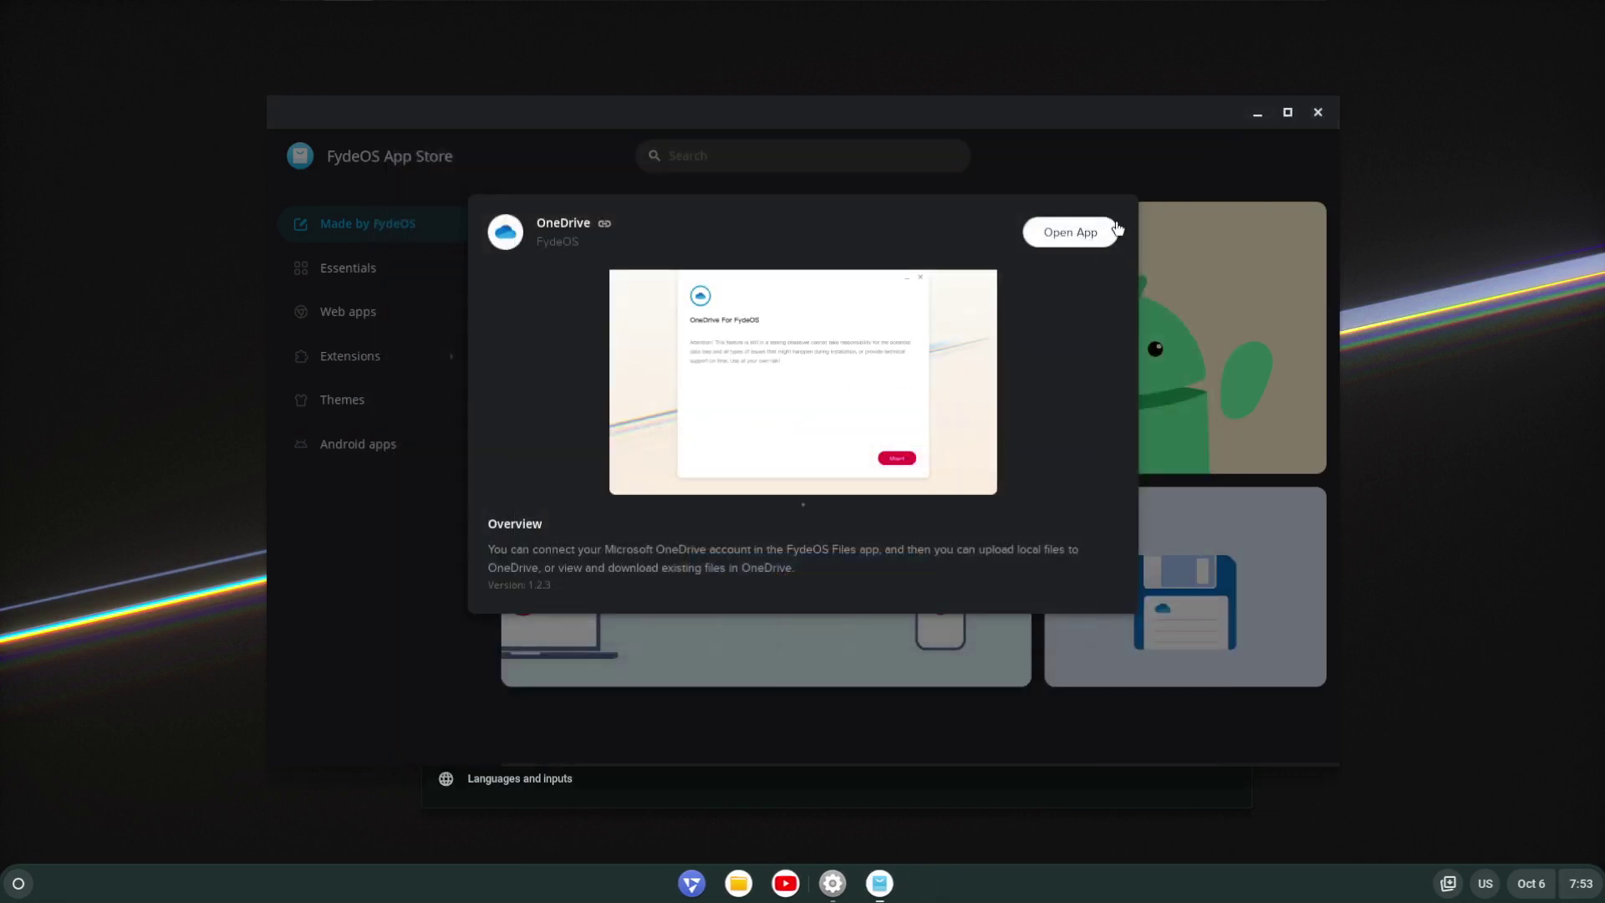
click(341, 586)
Browse the Essentials apps and open Notion's website.
click(331, 269)
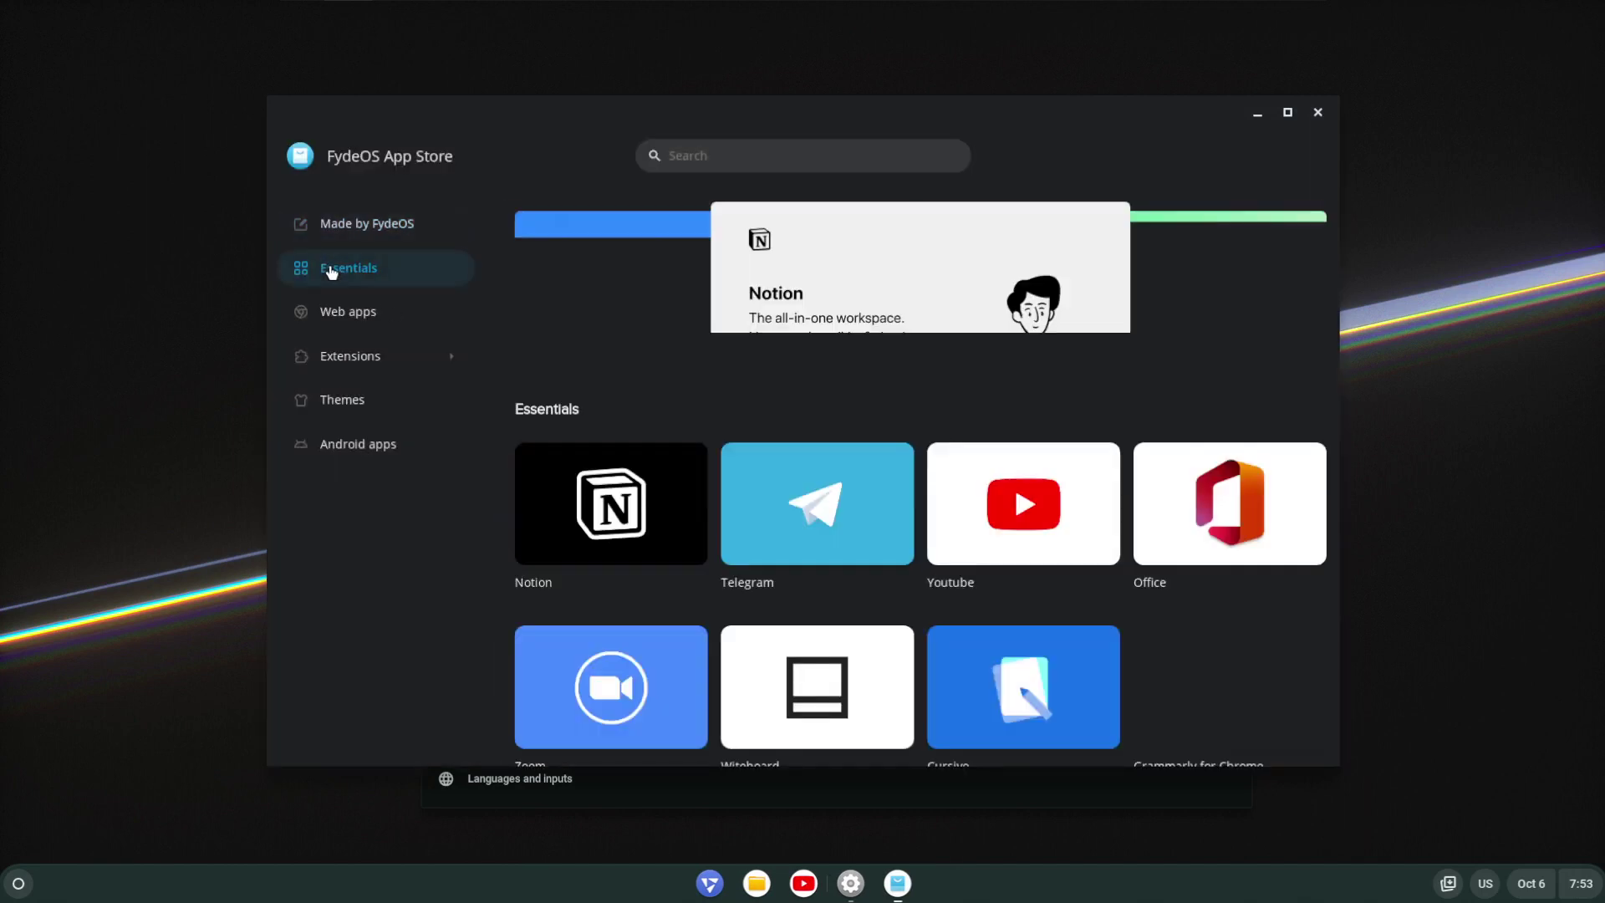
scroll(1200, 622, down, 1)
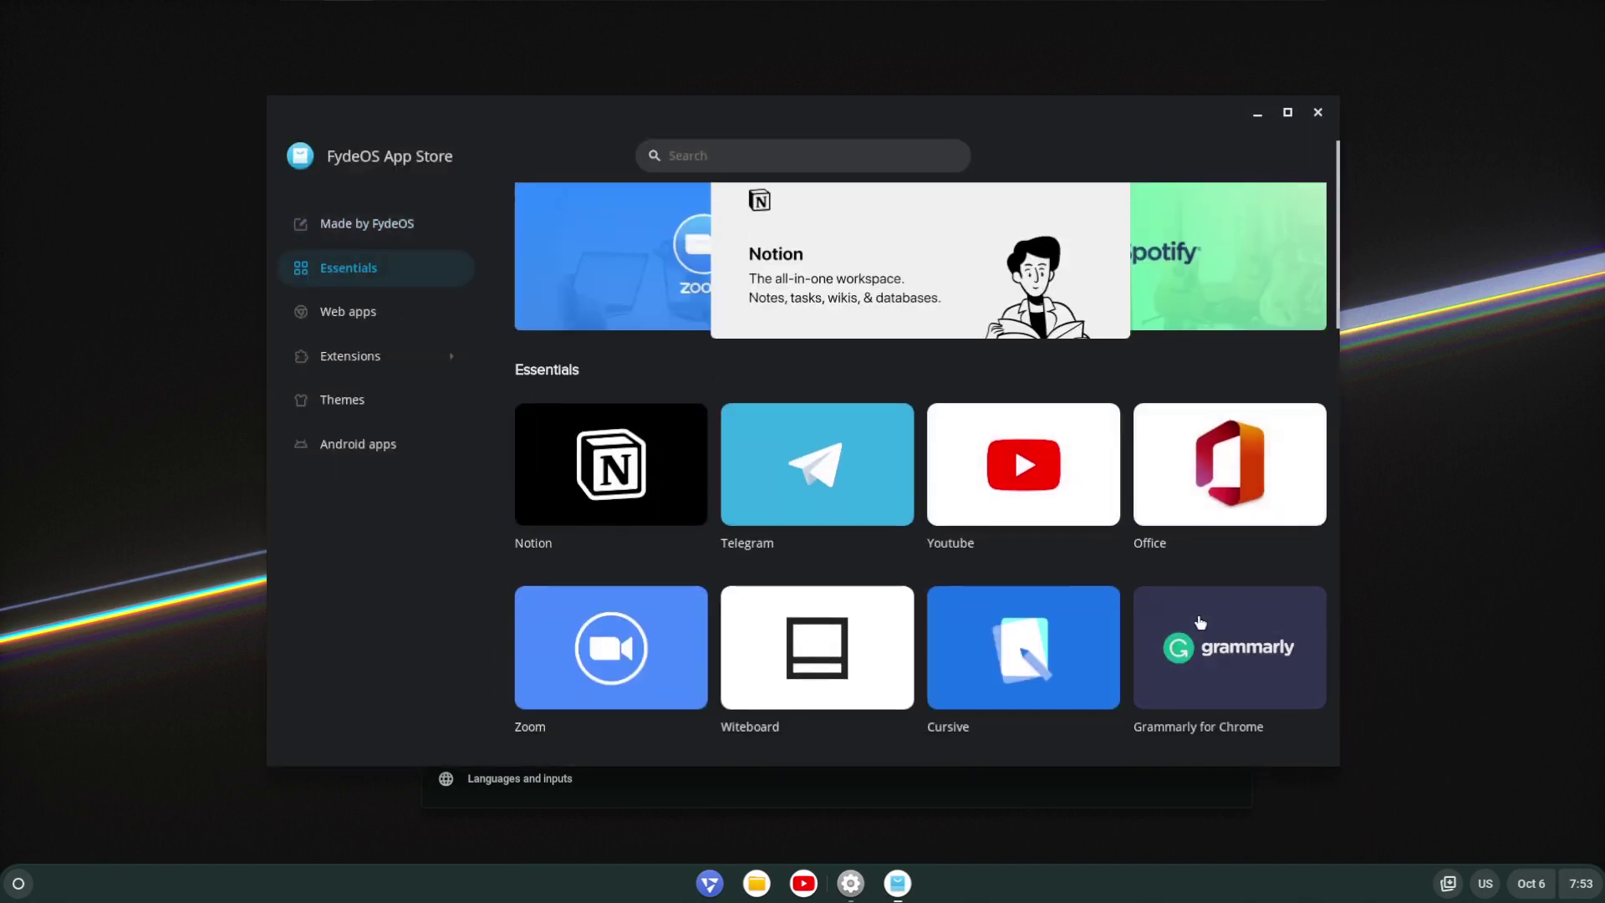
scroll(1201, 622, down, 7)
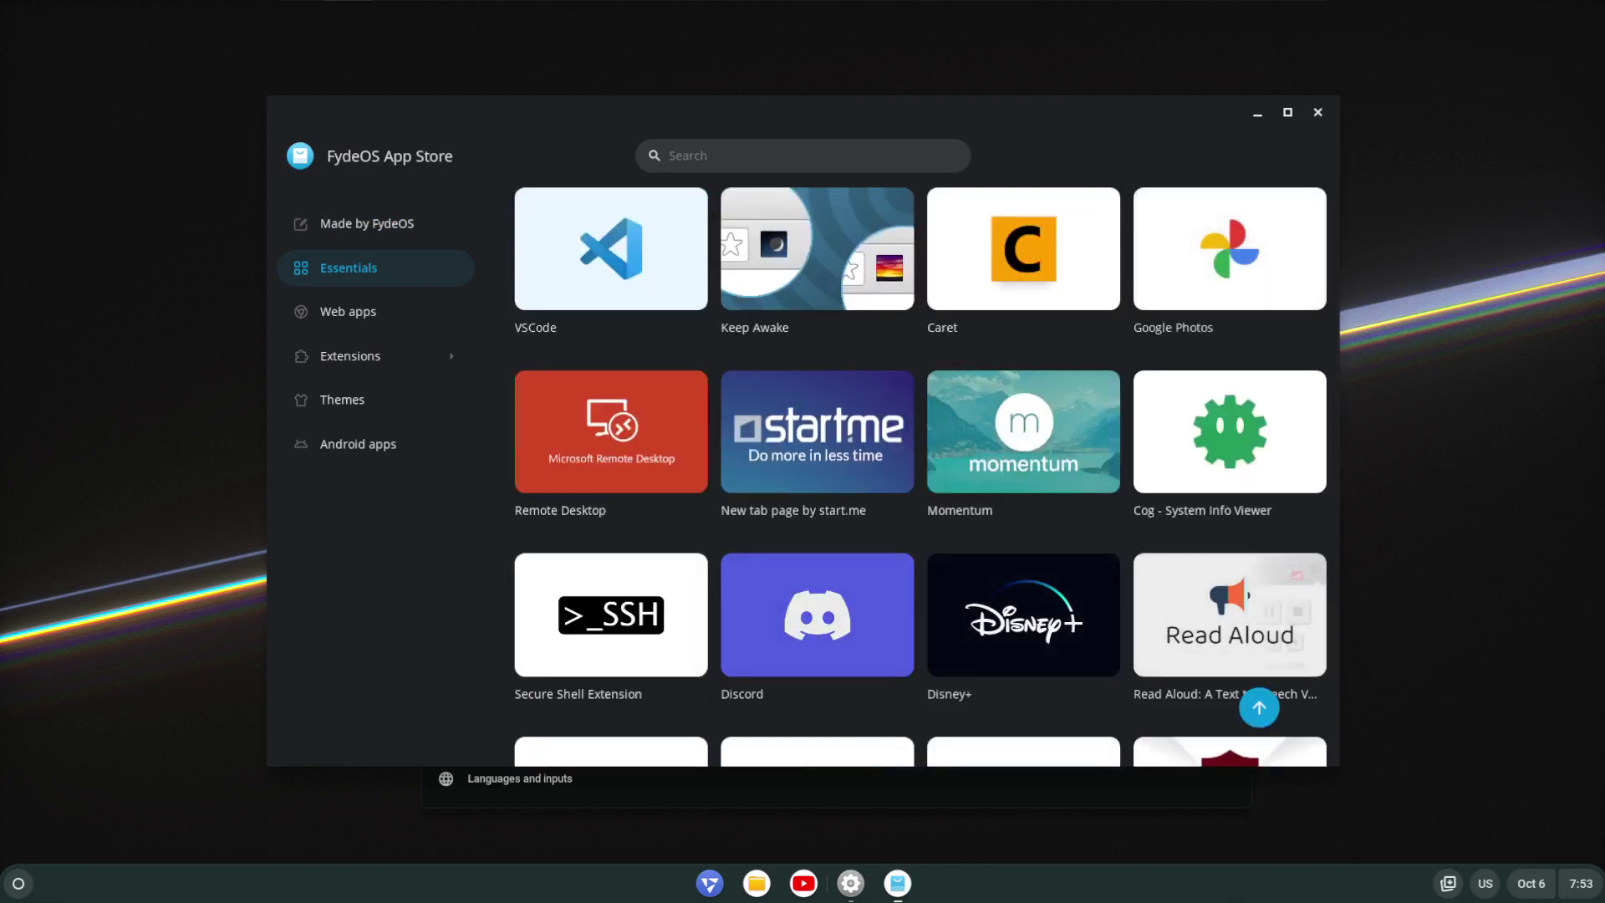
scroll(684, 707, up, 7)
scroll(684, 708, down, 12)
scroll(684, 707, up, 12)
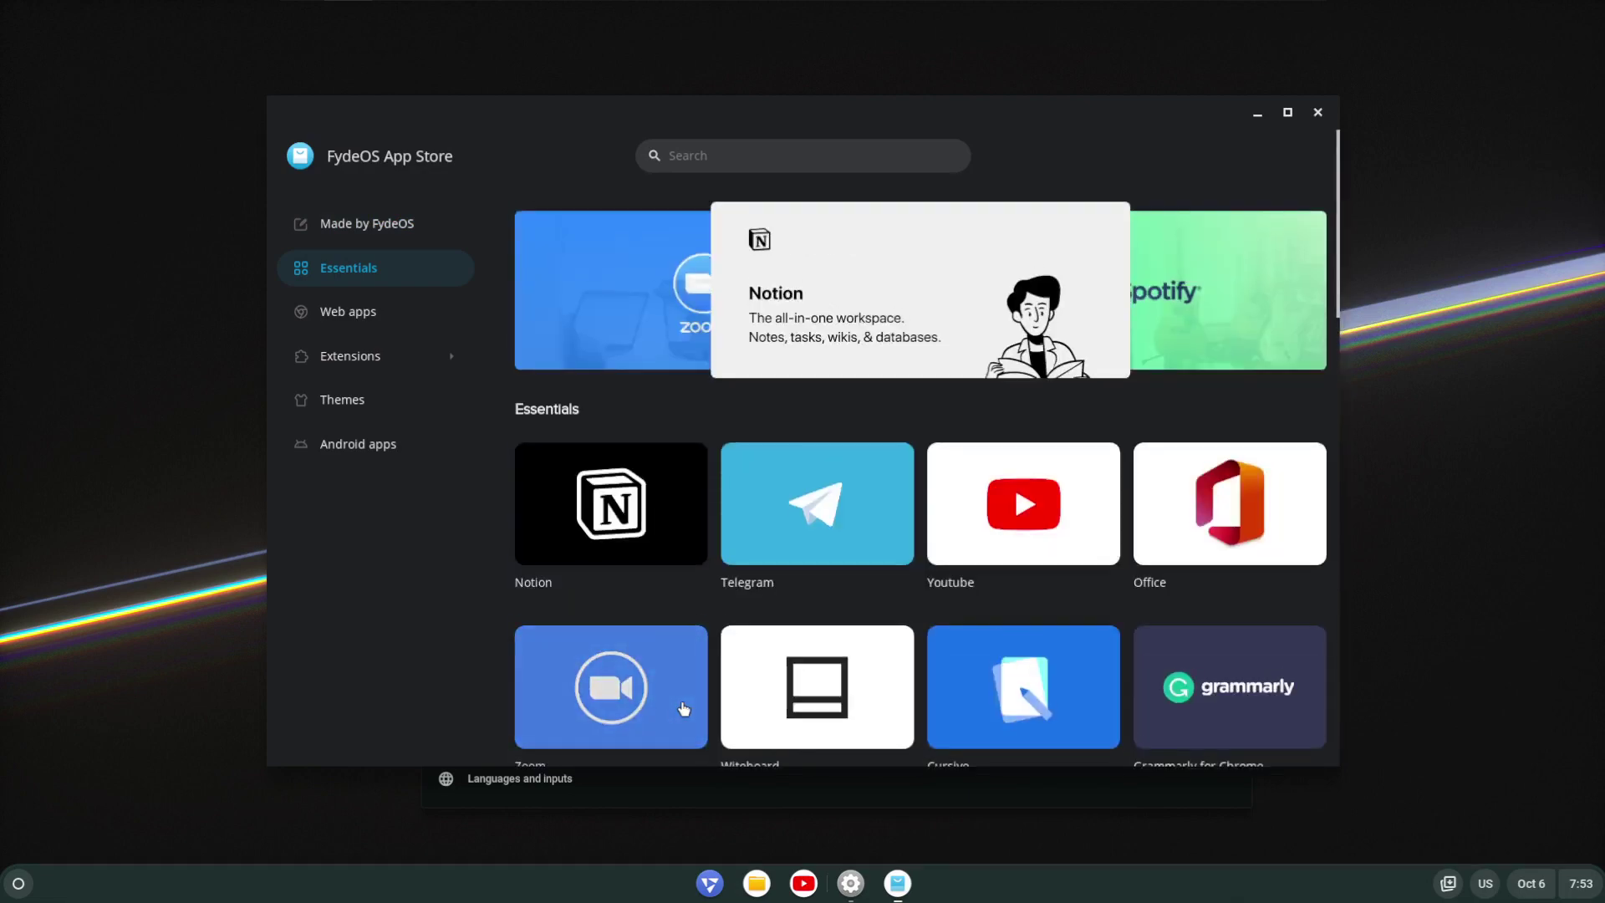
scroll(828, 560, down, 3)
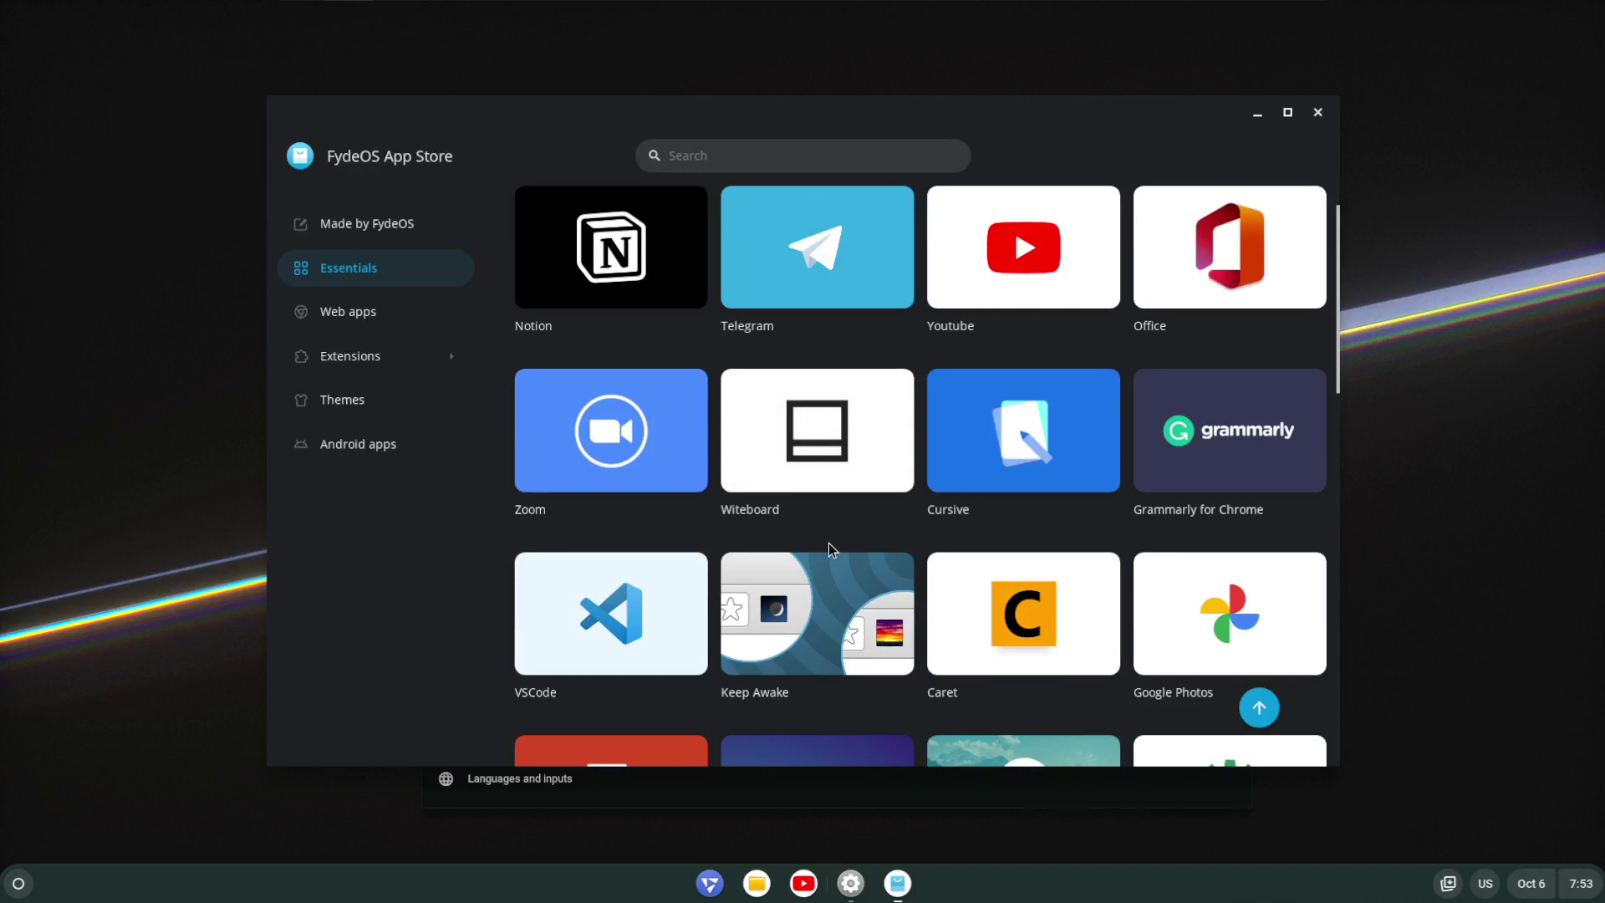
scroll(829, 545, up, 3)
click(612, 480)
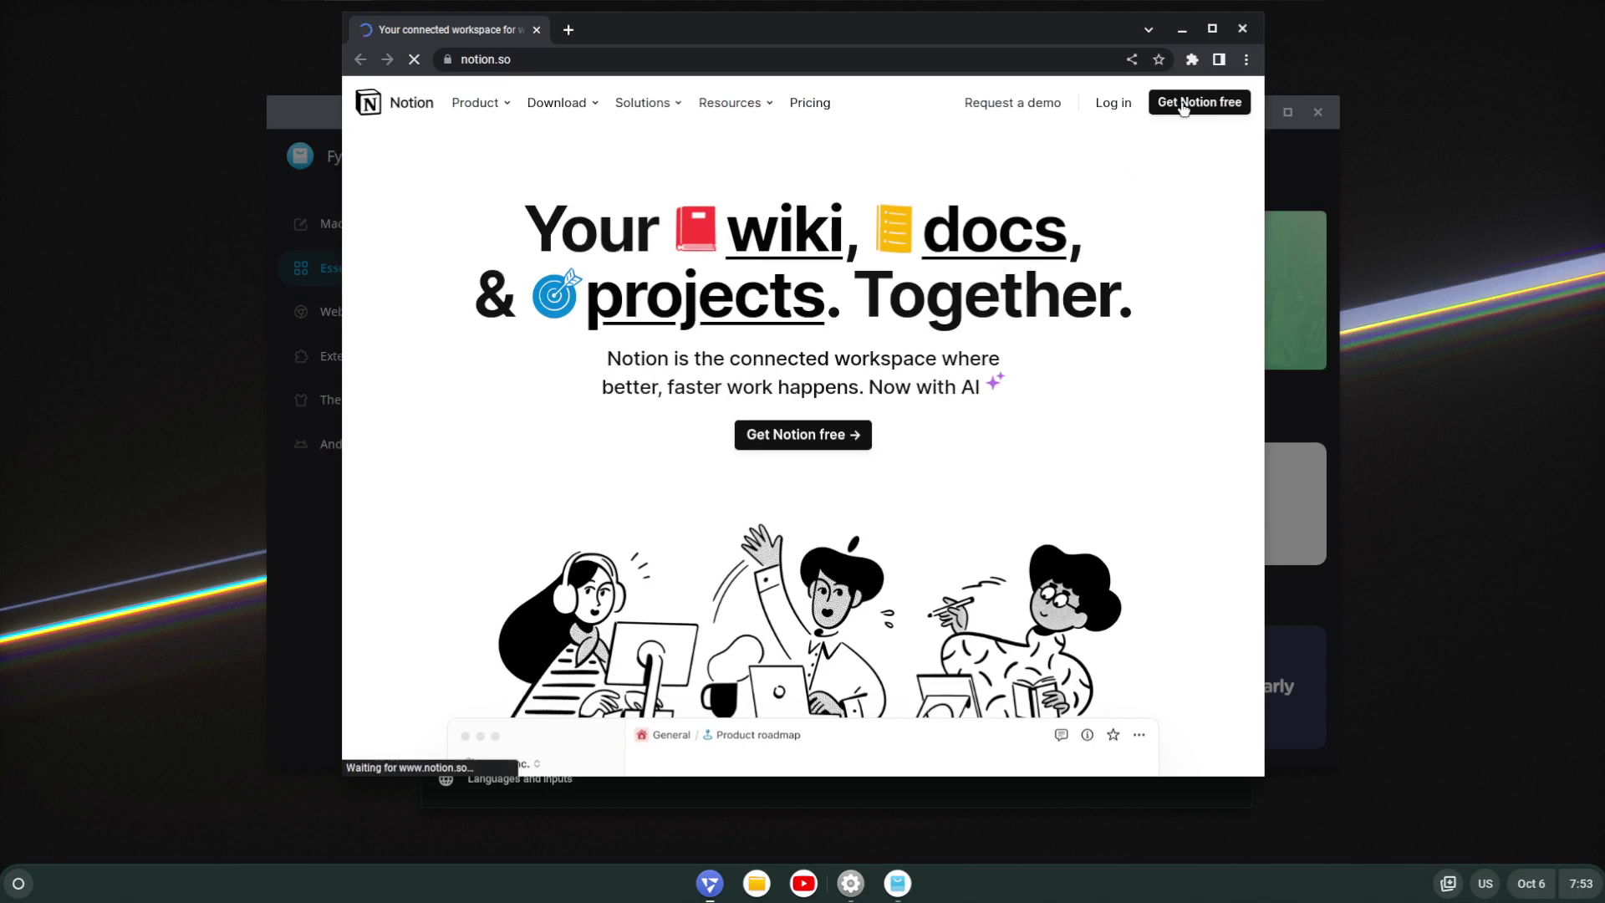
Create a shortcut for the Notion site via More tools, then close Chromium.
click(1246, 59)
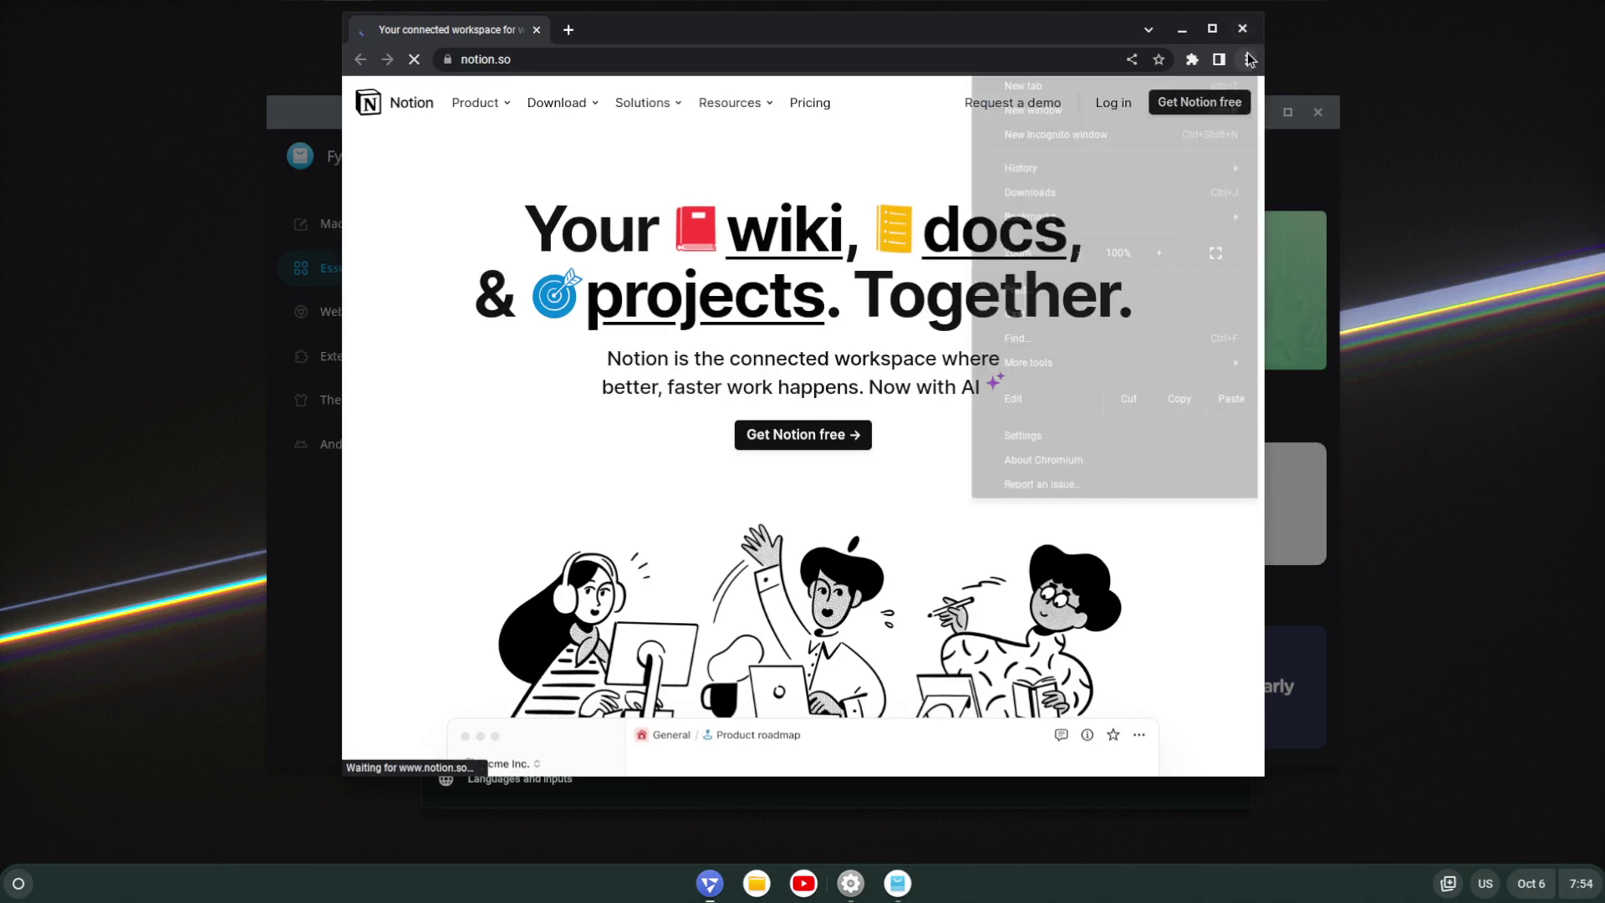
mouse_move(1050, 373)
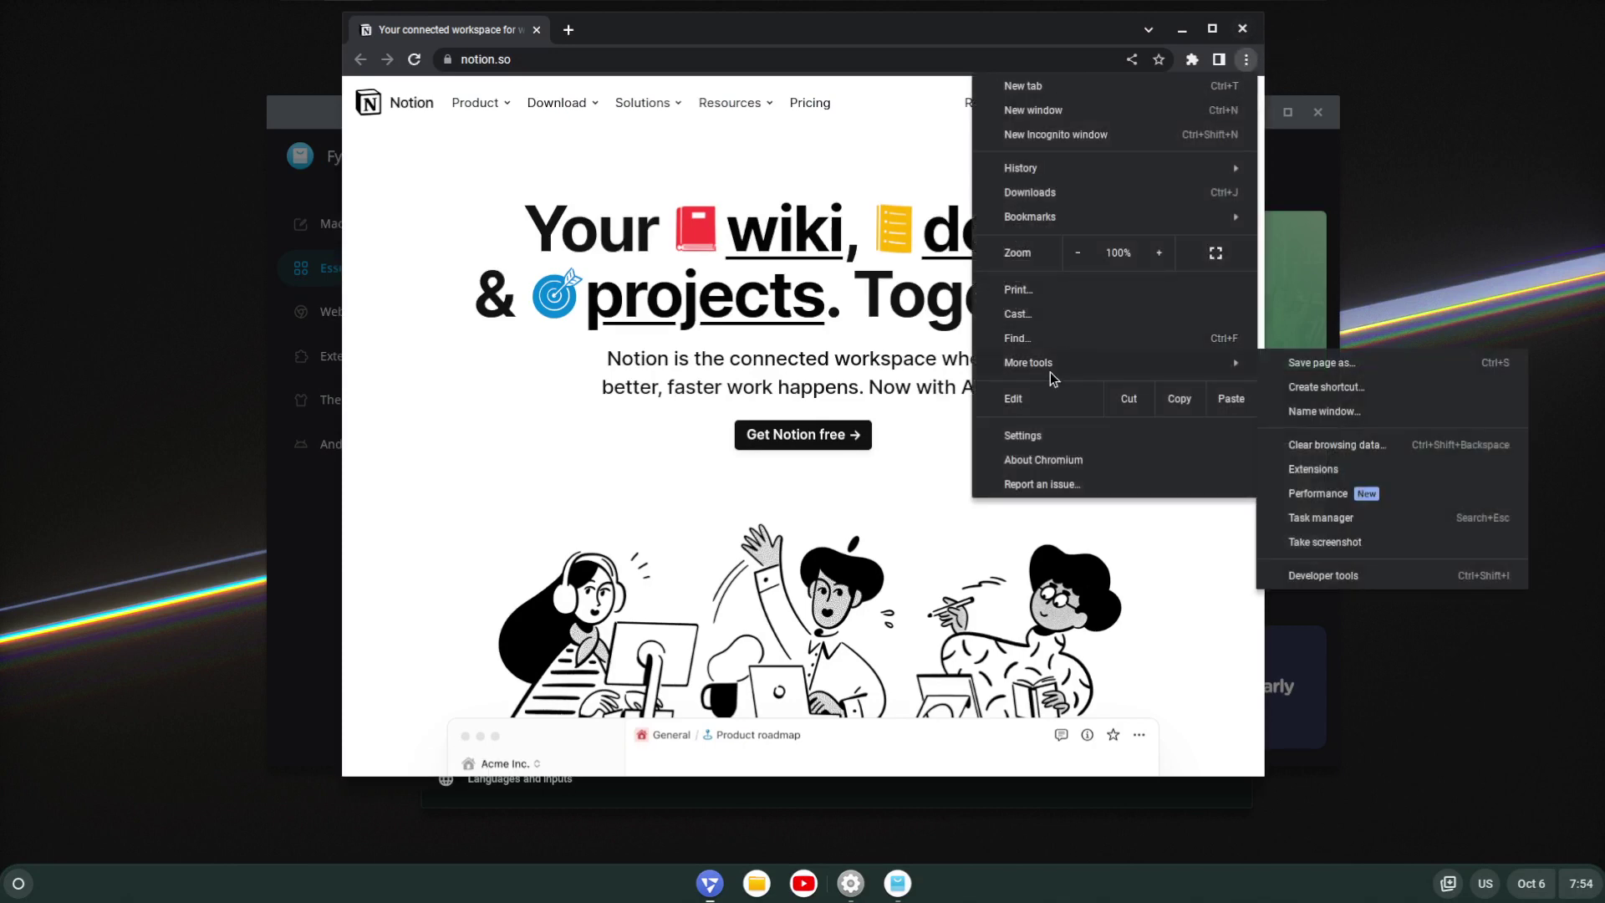
click(1392, 387)
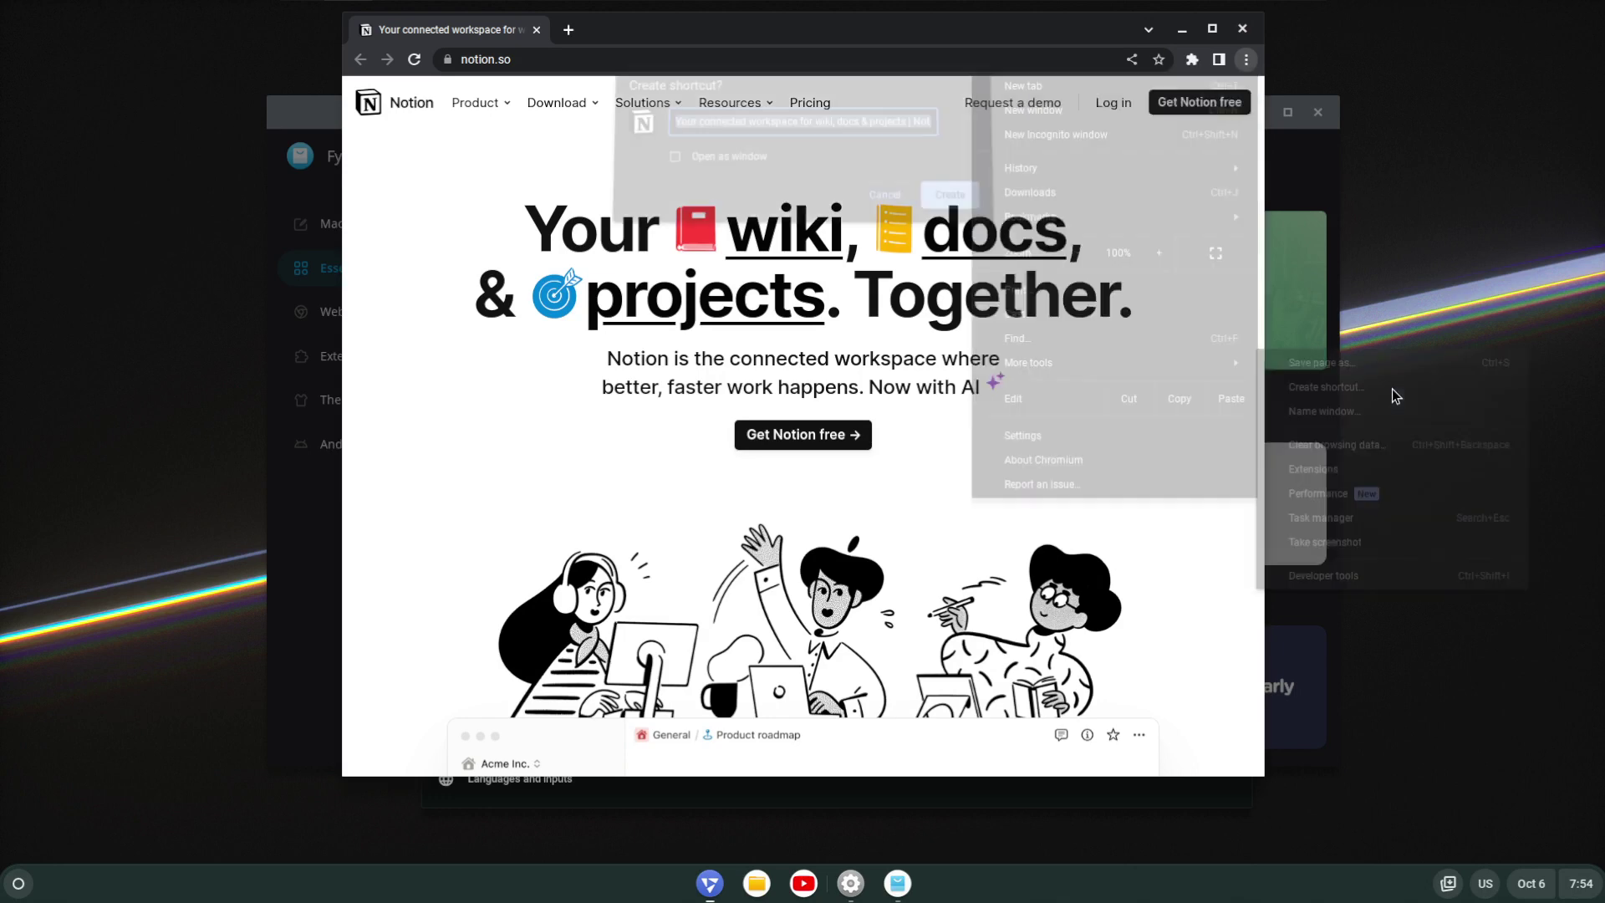
click(949, 203)
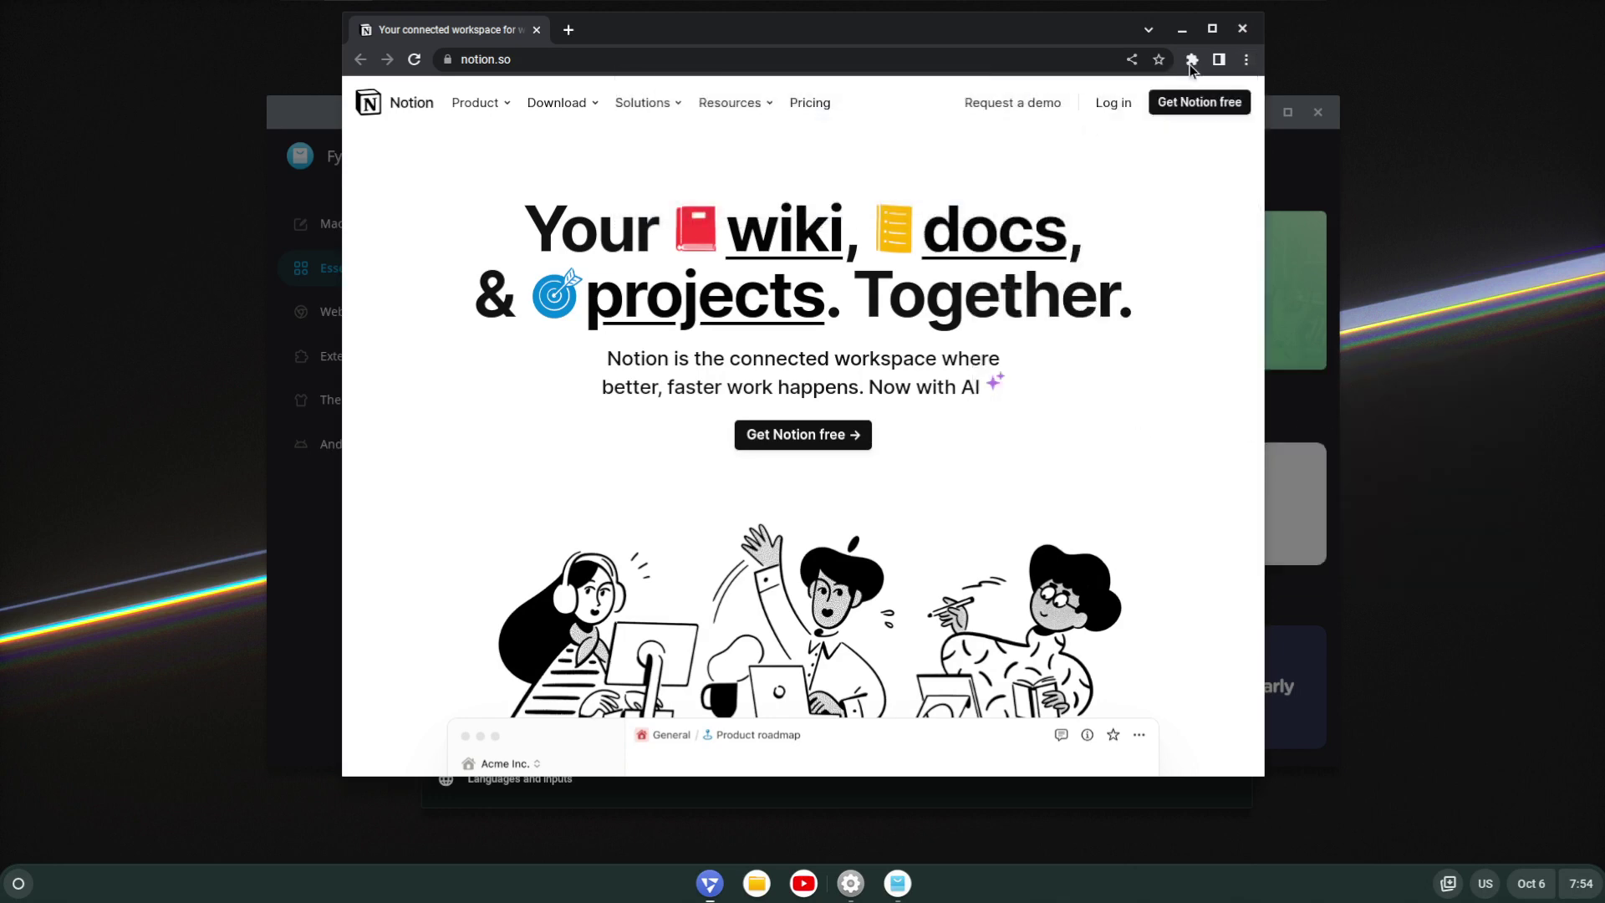
click(1242, 28)
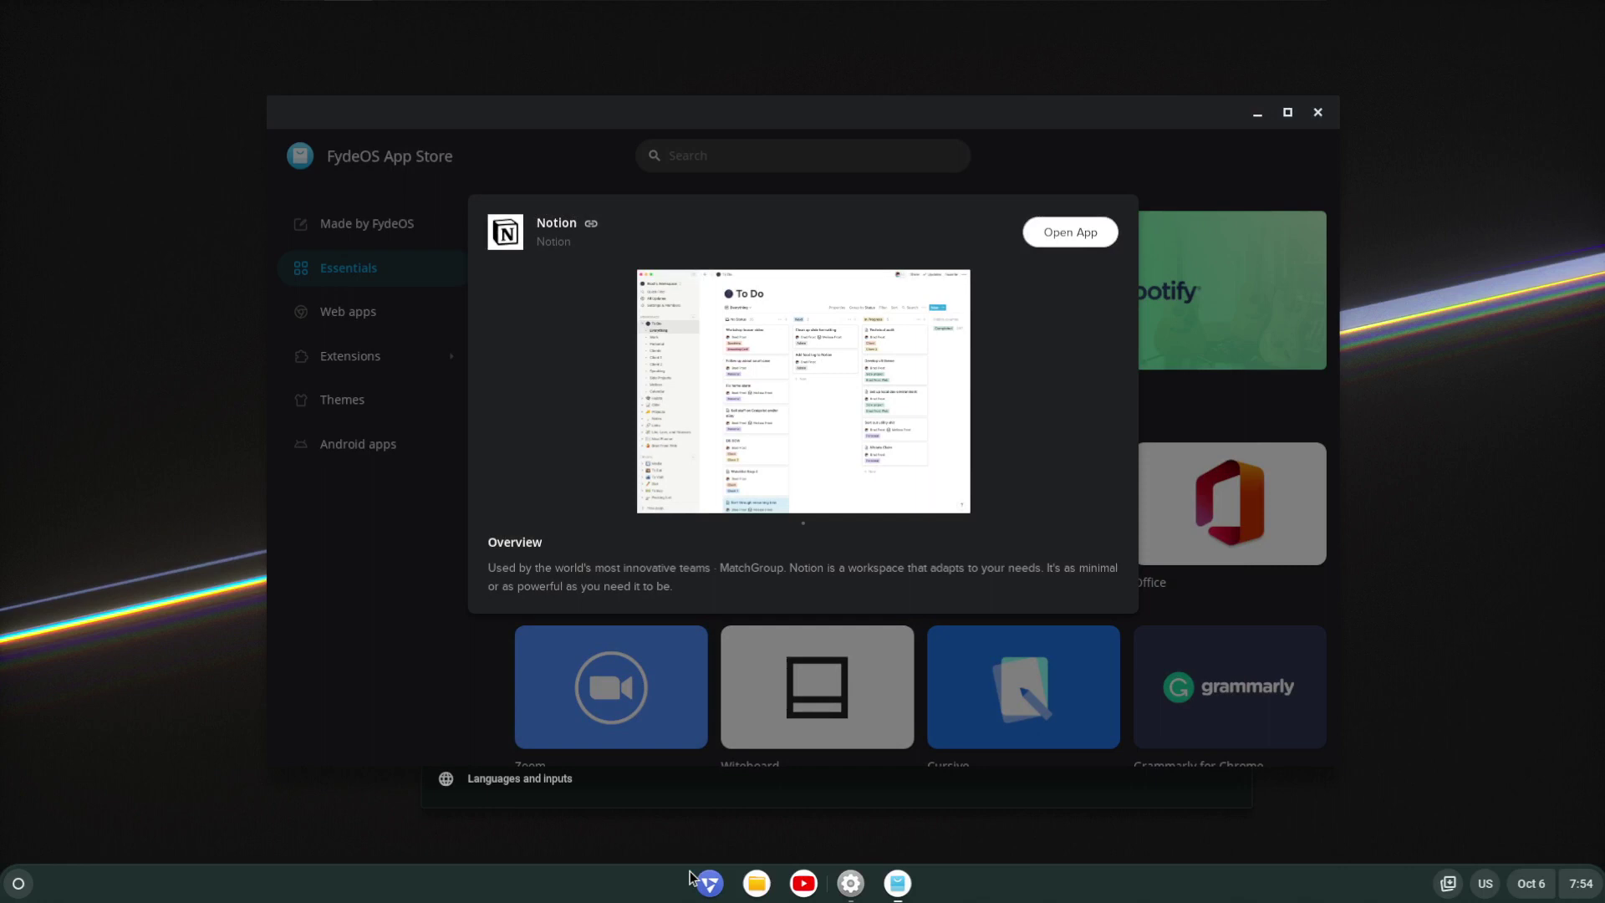
Launch the new Notion shortcut from the launcher and close it.
key(super)
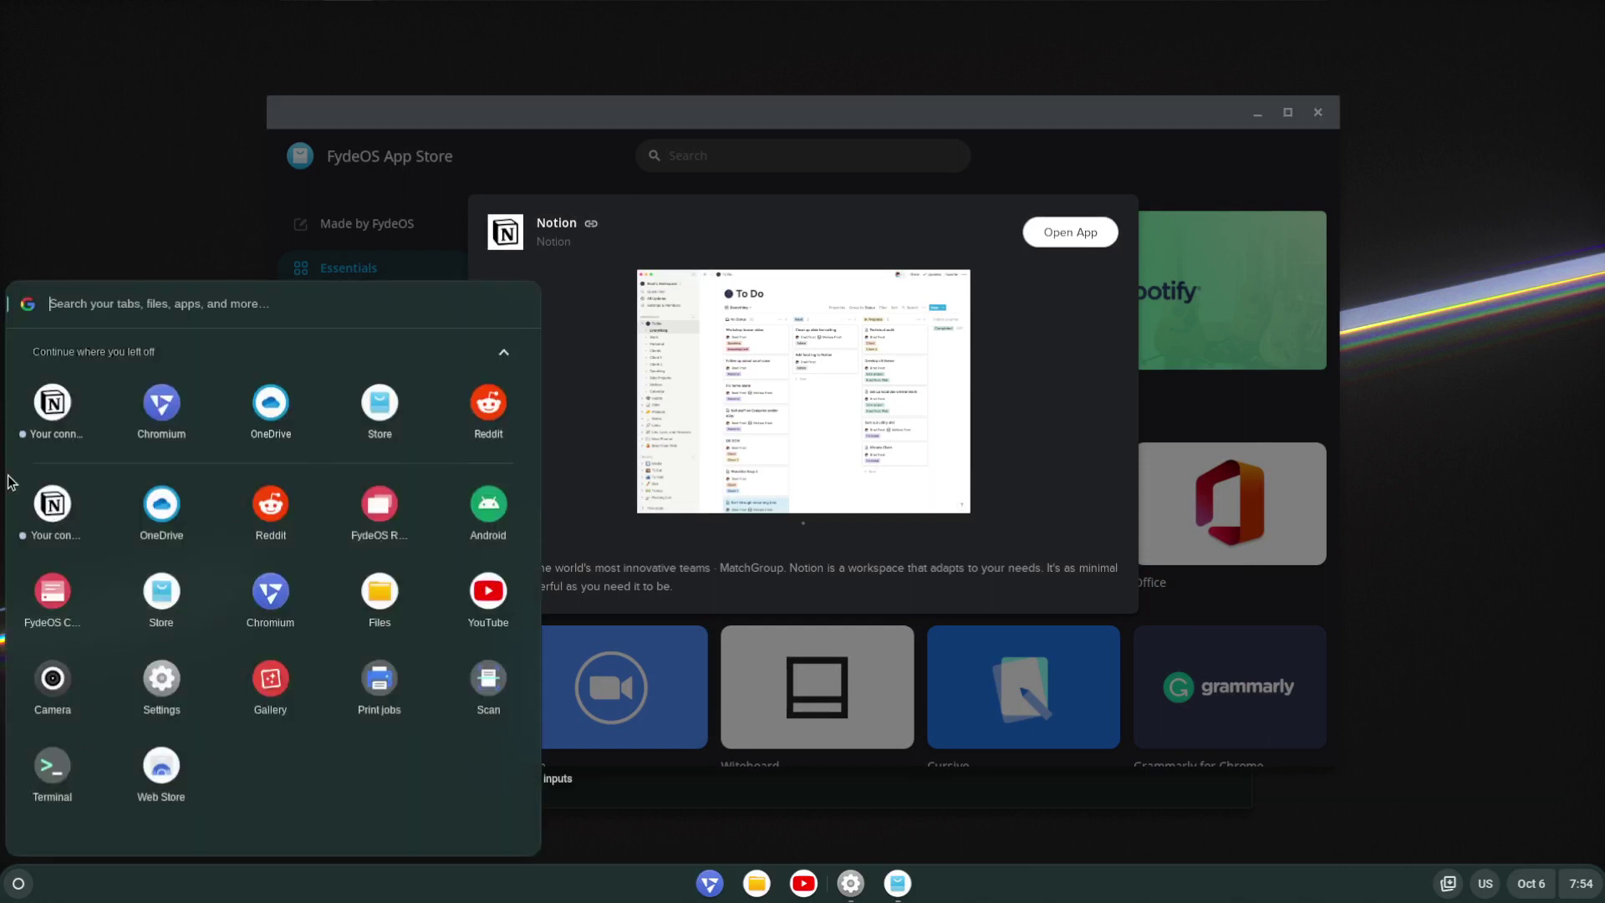
click(54, 510)
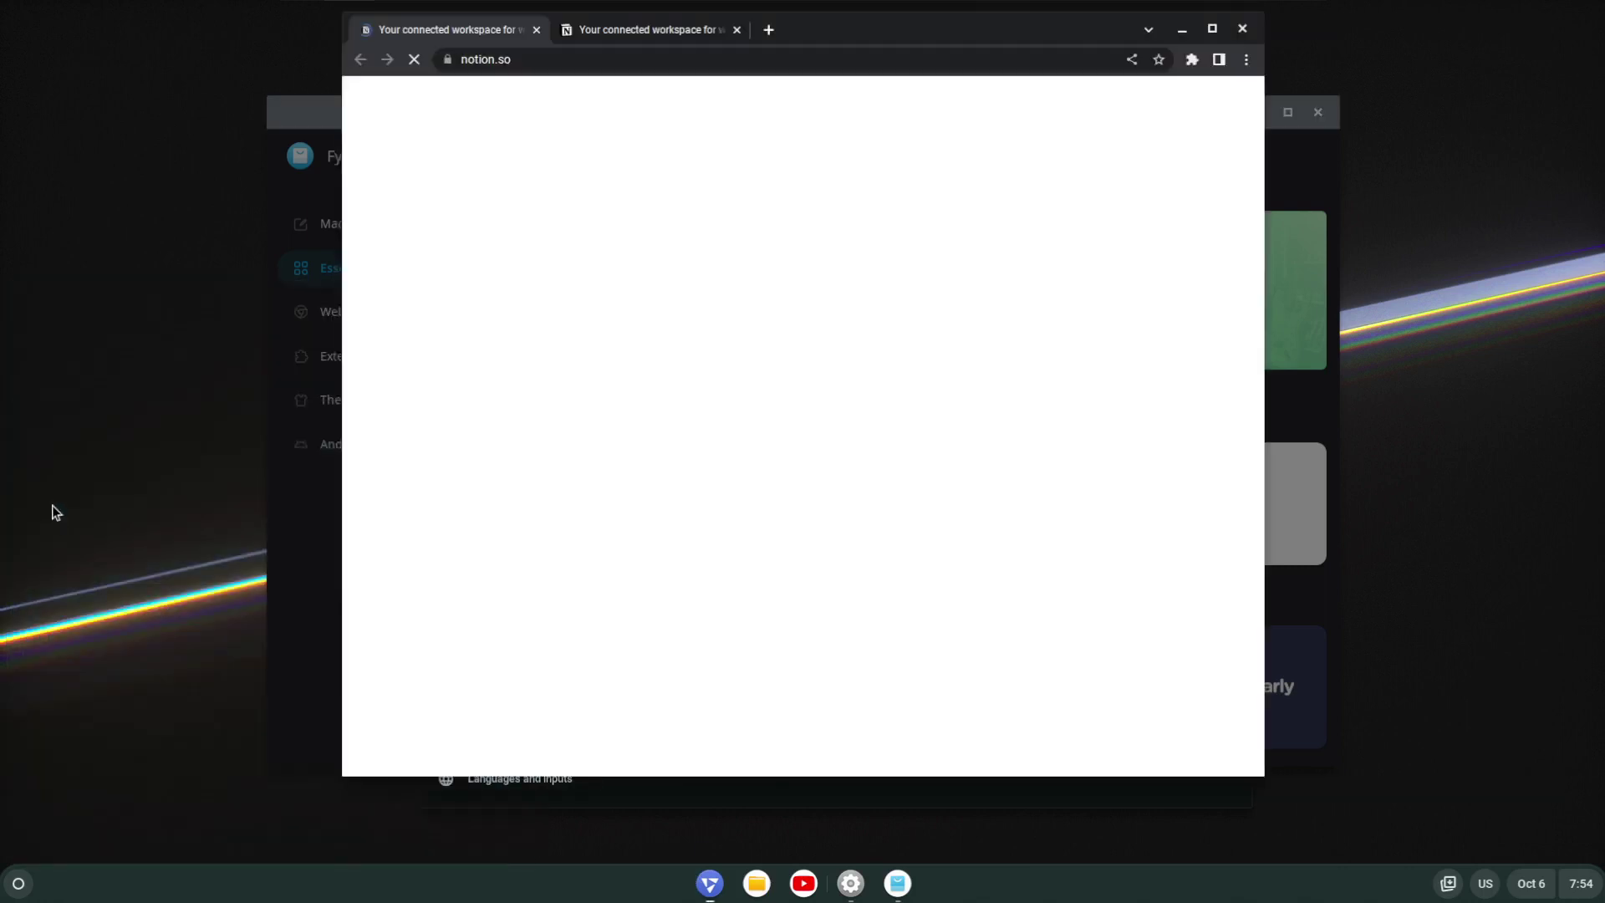
click(1242, 28)
click(351, 485)
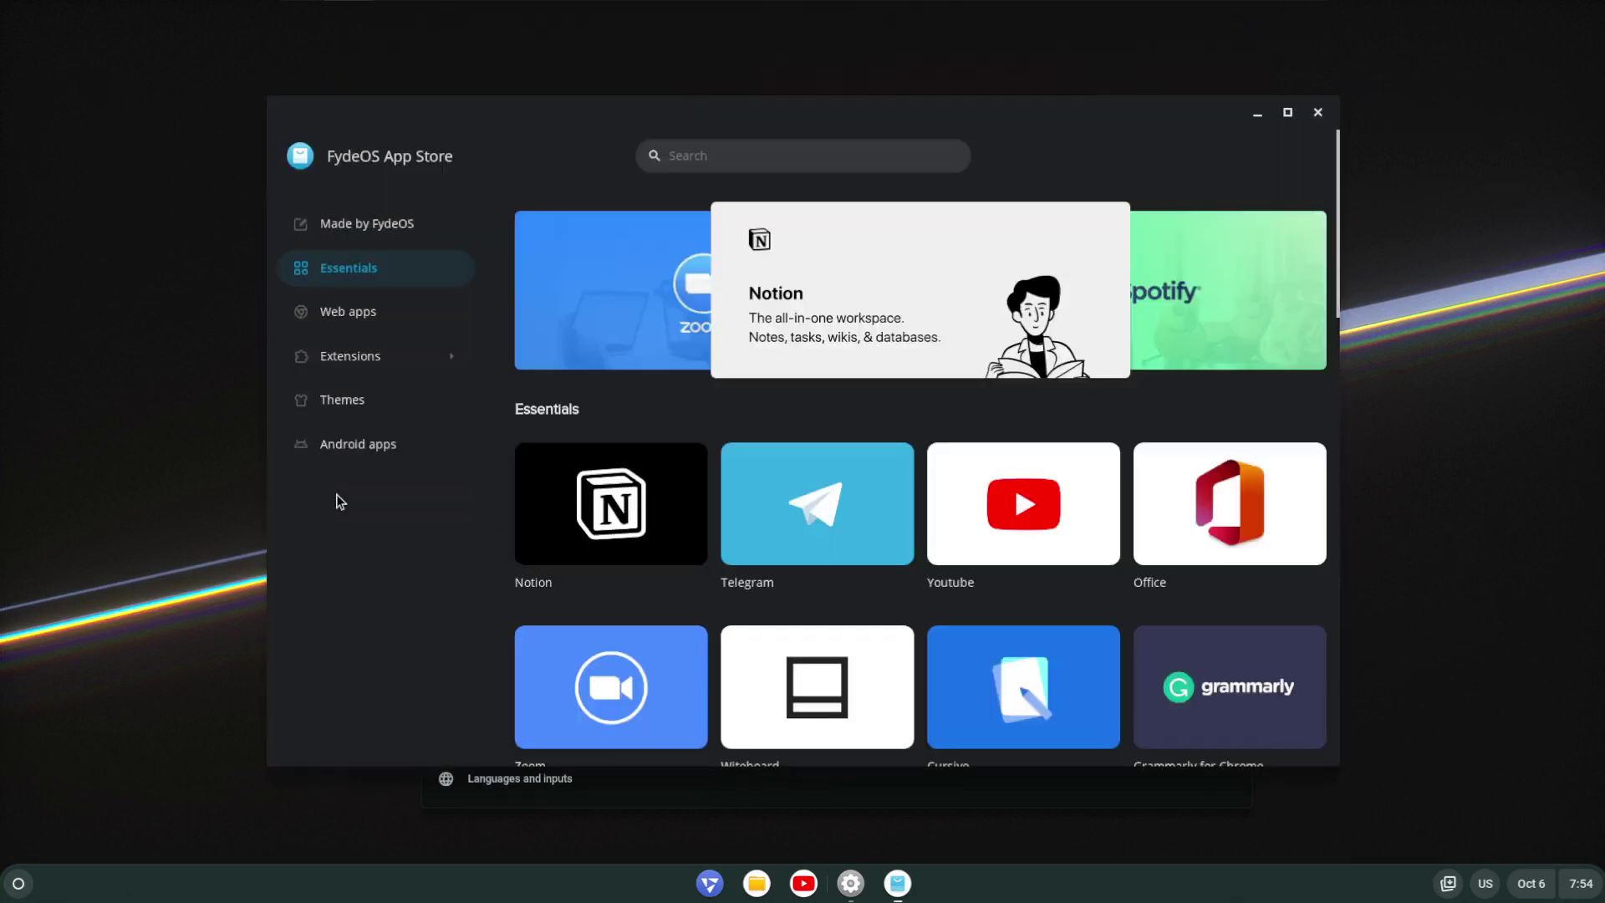
scroll(1045, 607, down, 10)
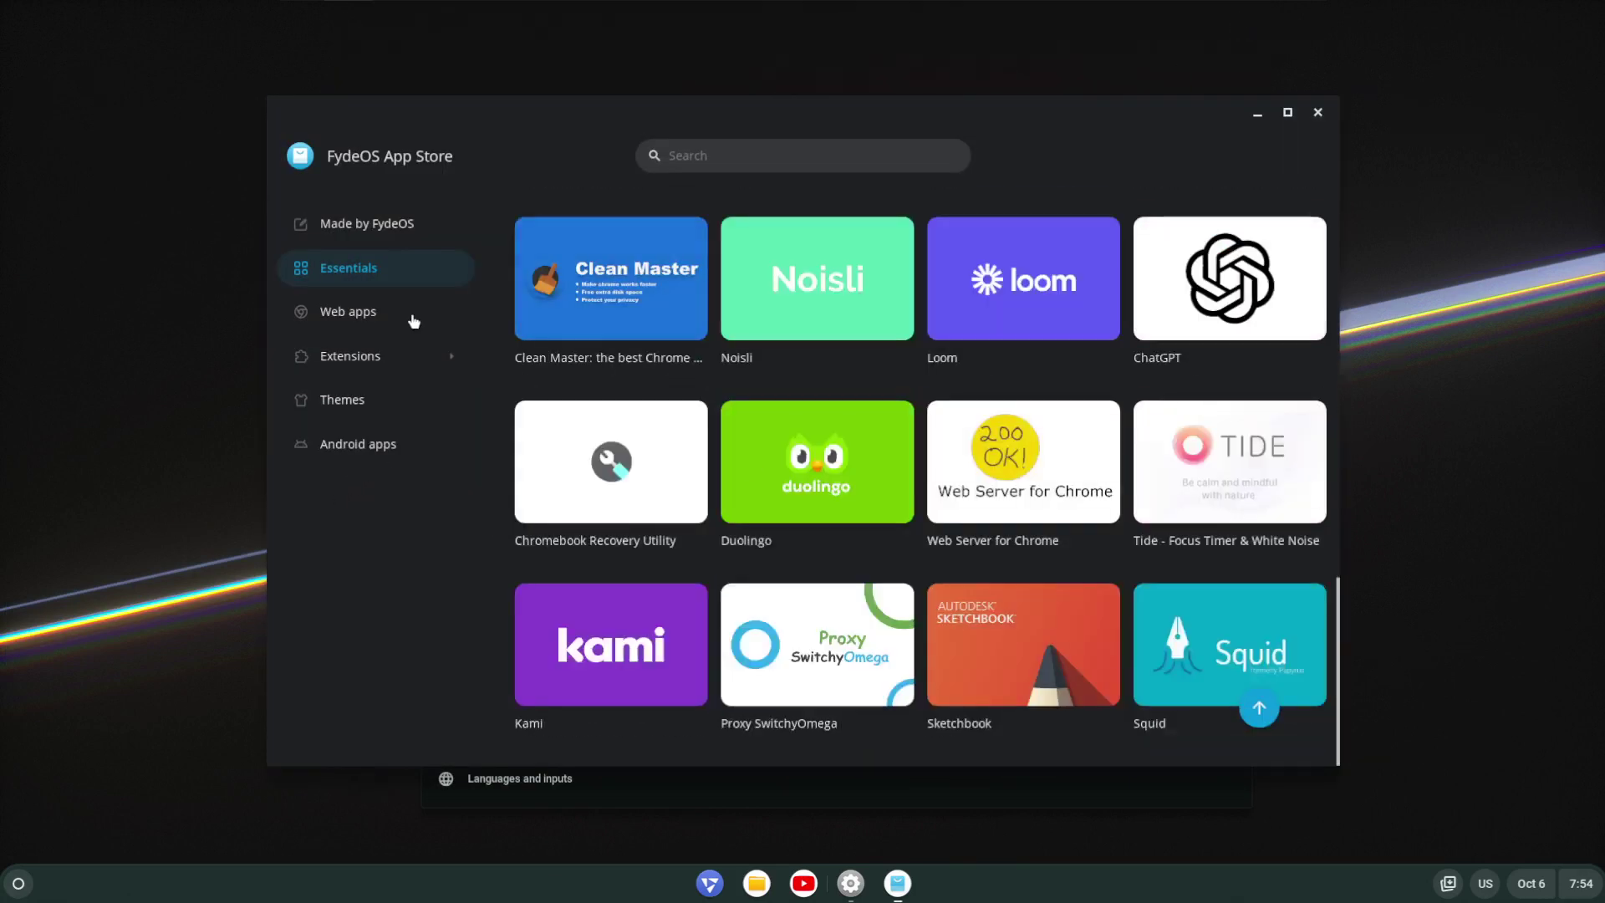
click(340, 317)
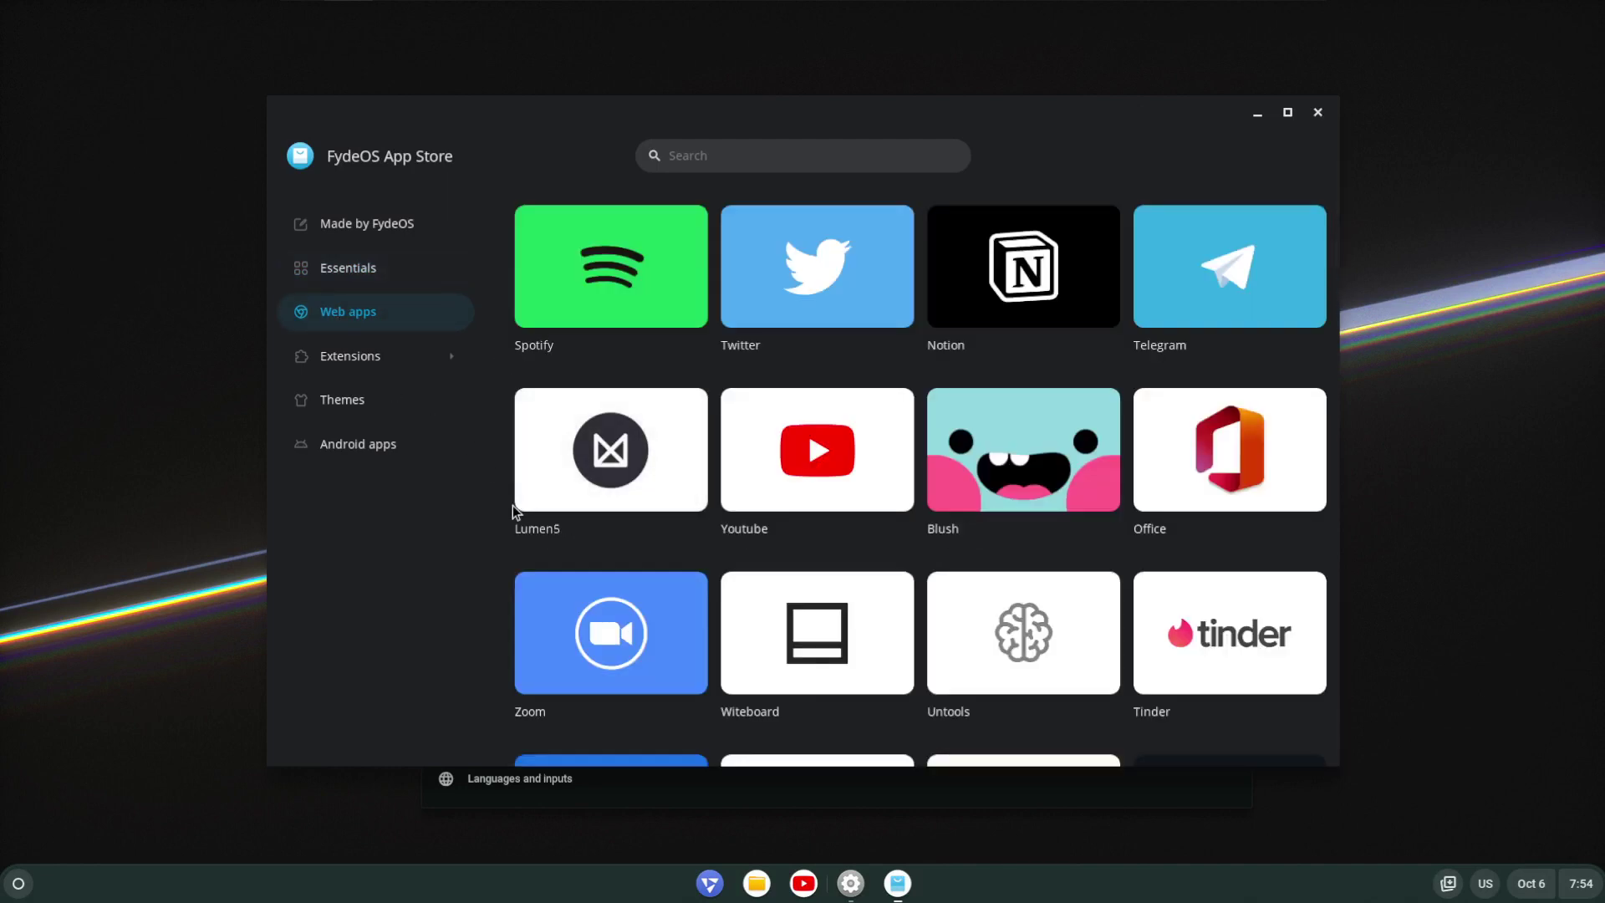
scroll(579, 532, down, 4)
scroll(579, 532, down, 6)
scroll(575, 510, down, 3)
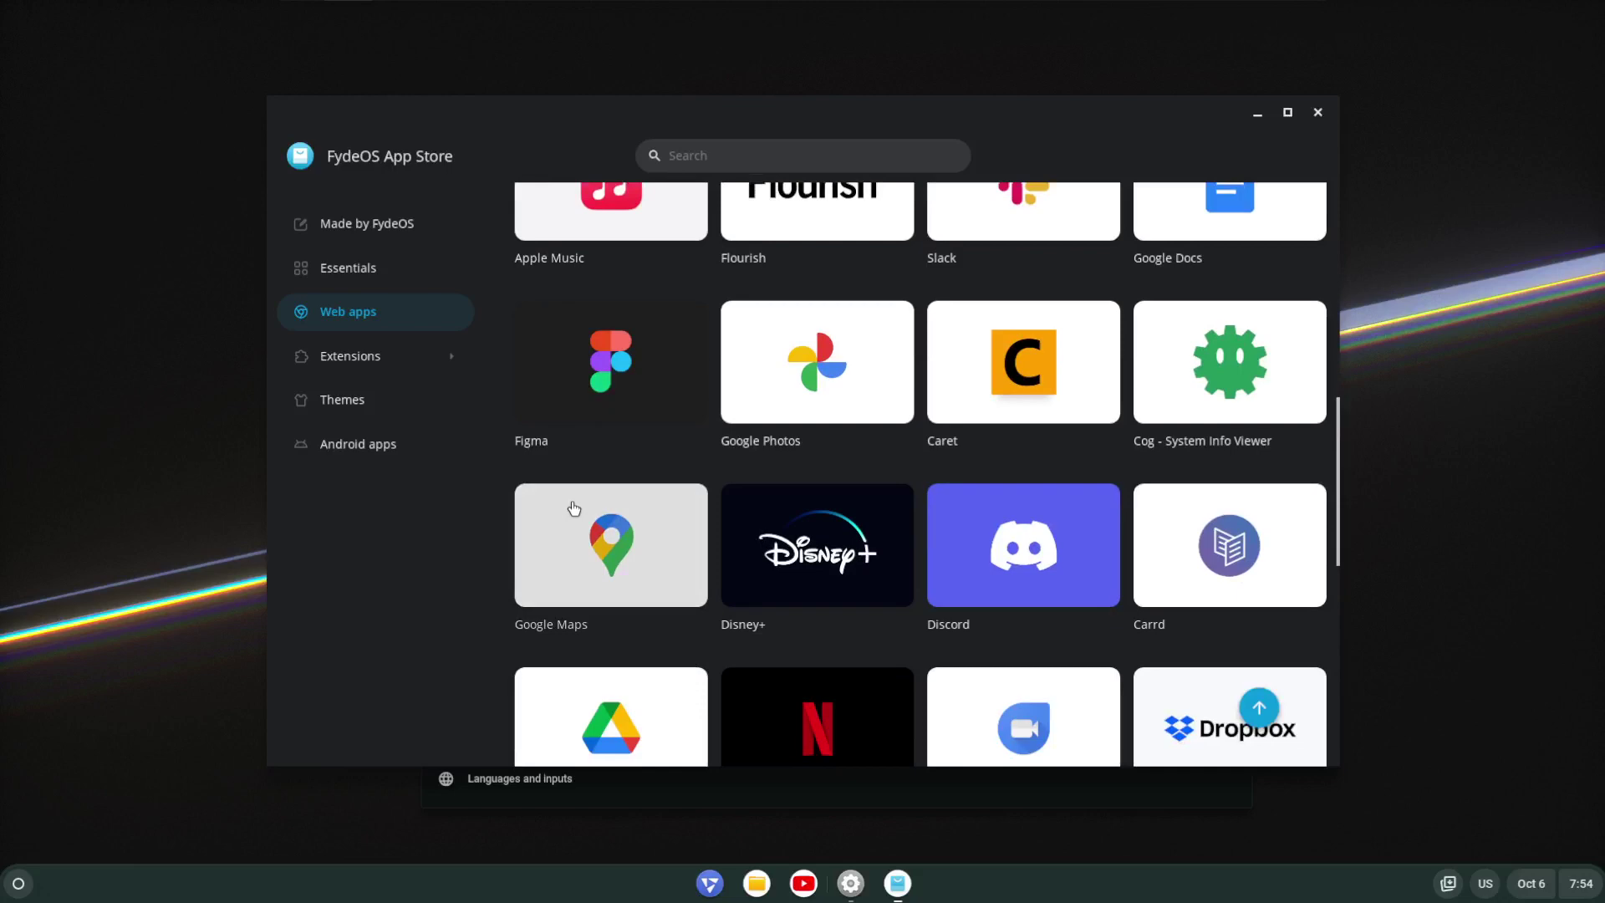
scroll(1028, 583, down, 10)
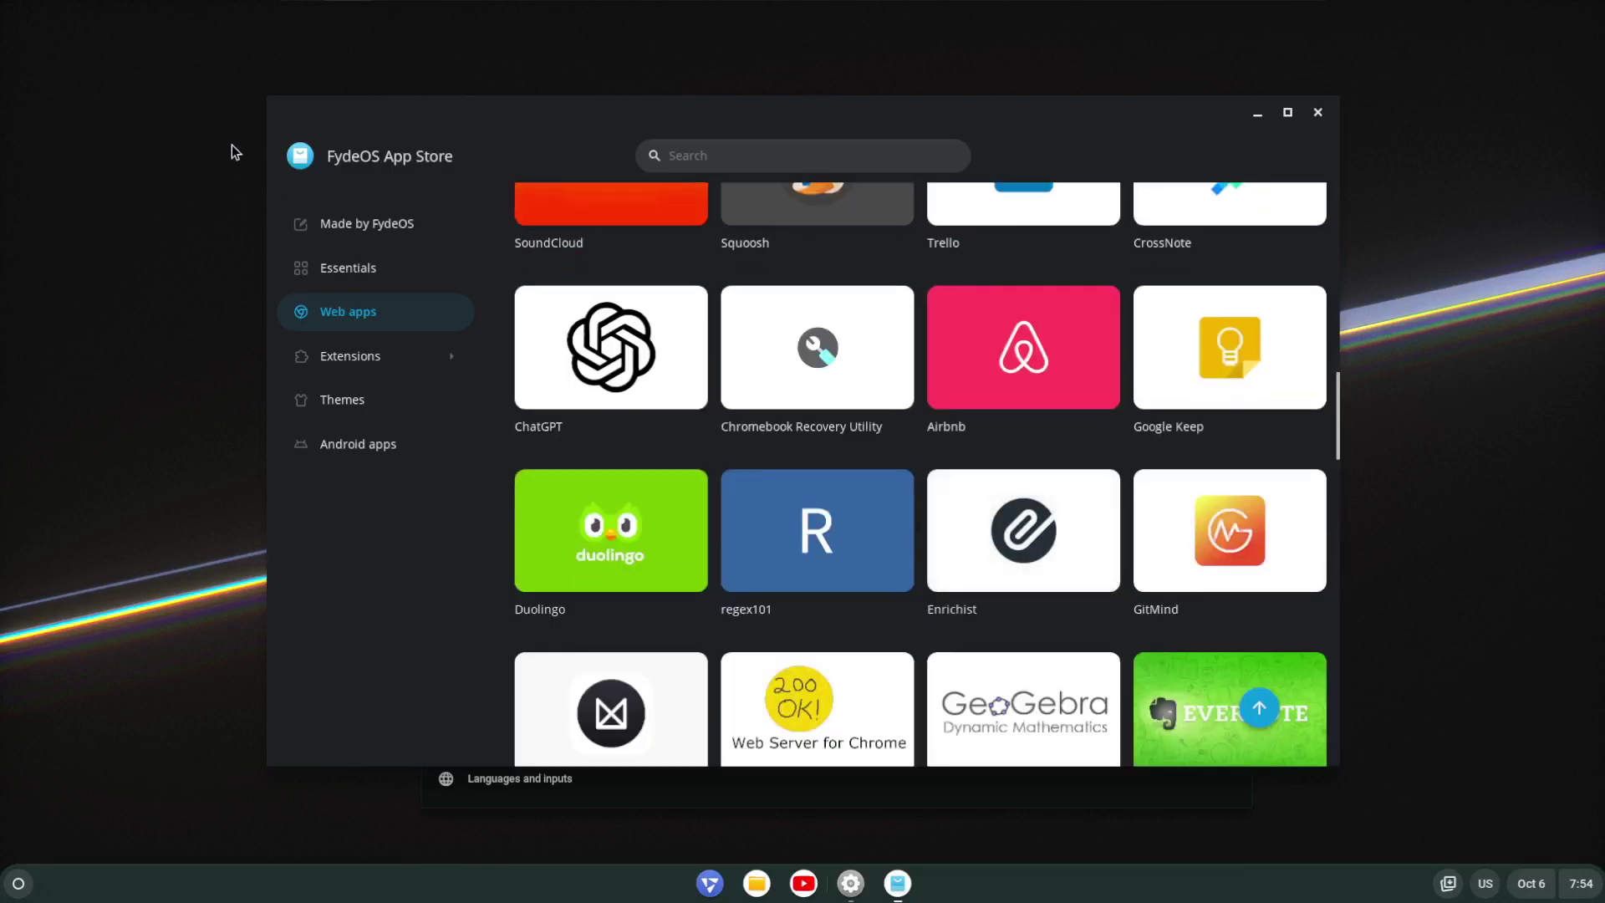
click(351, 261)
scroll(939, 545, down, 15)
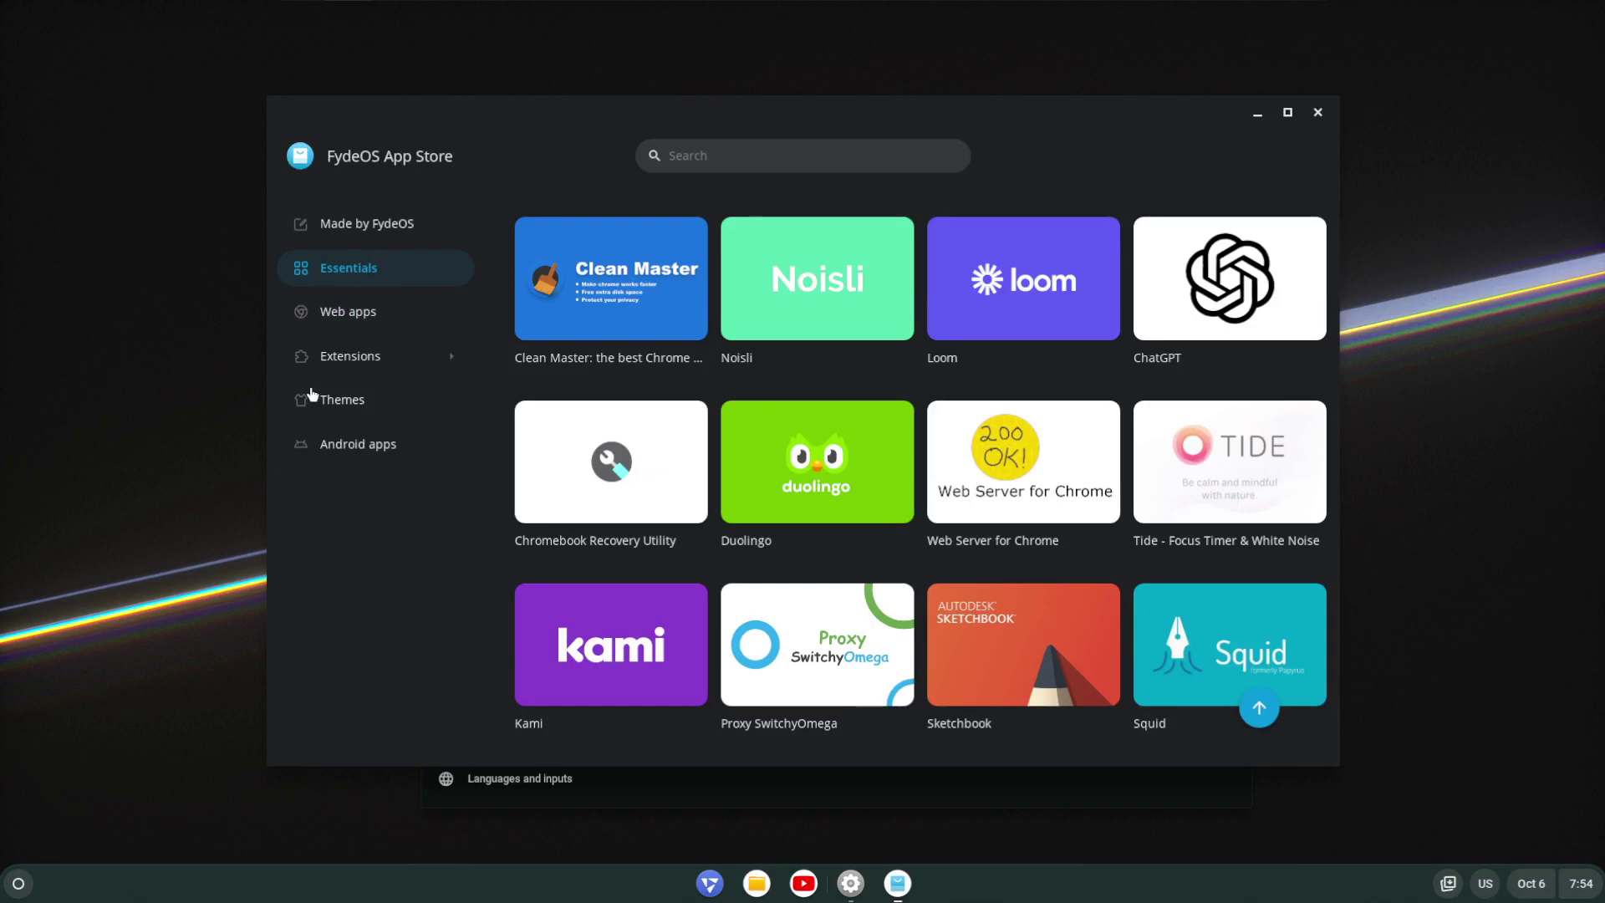
Install the uBlock Origin extension from the App Store's Extensions category.
click(345, 359)
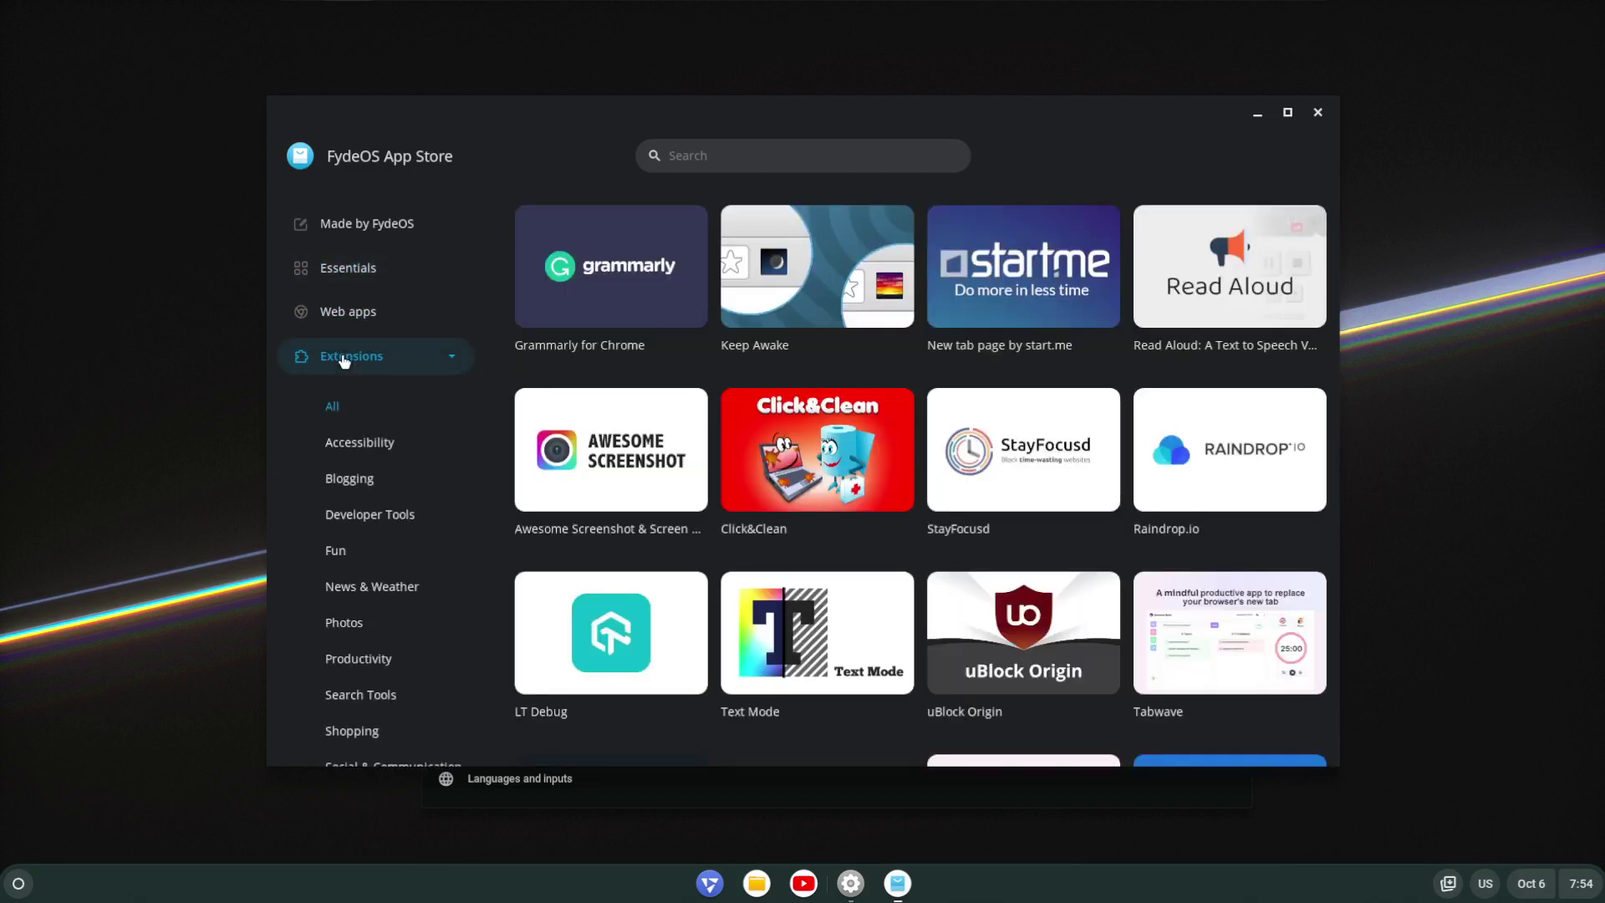
scroll(1034, 340, down, 4)
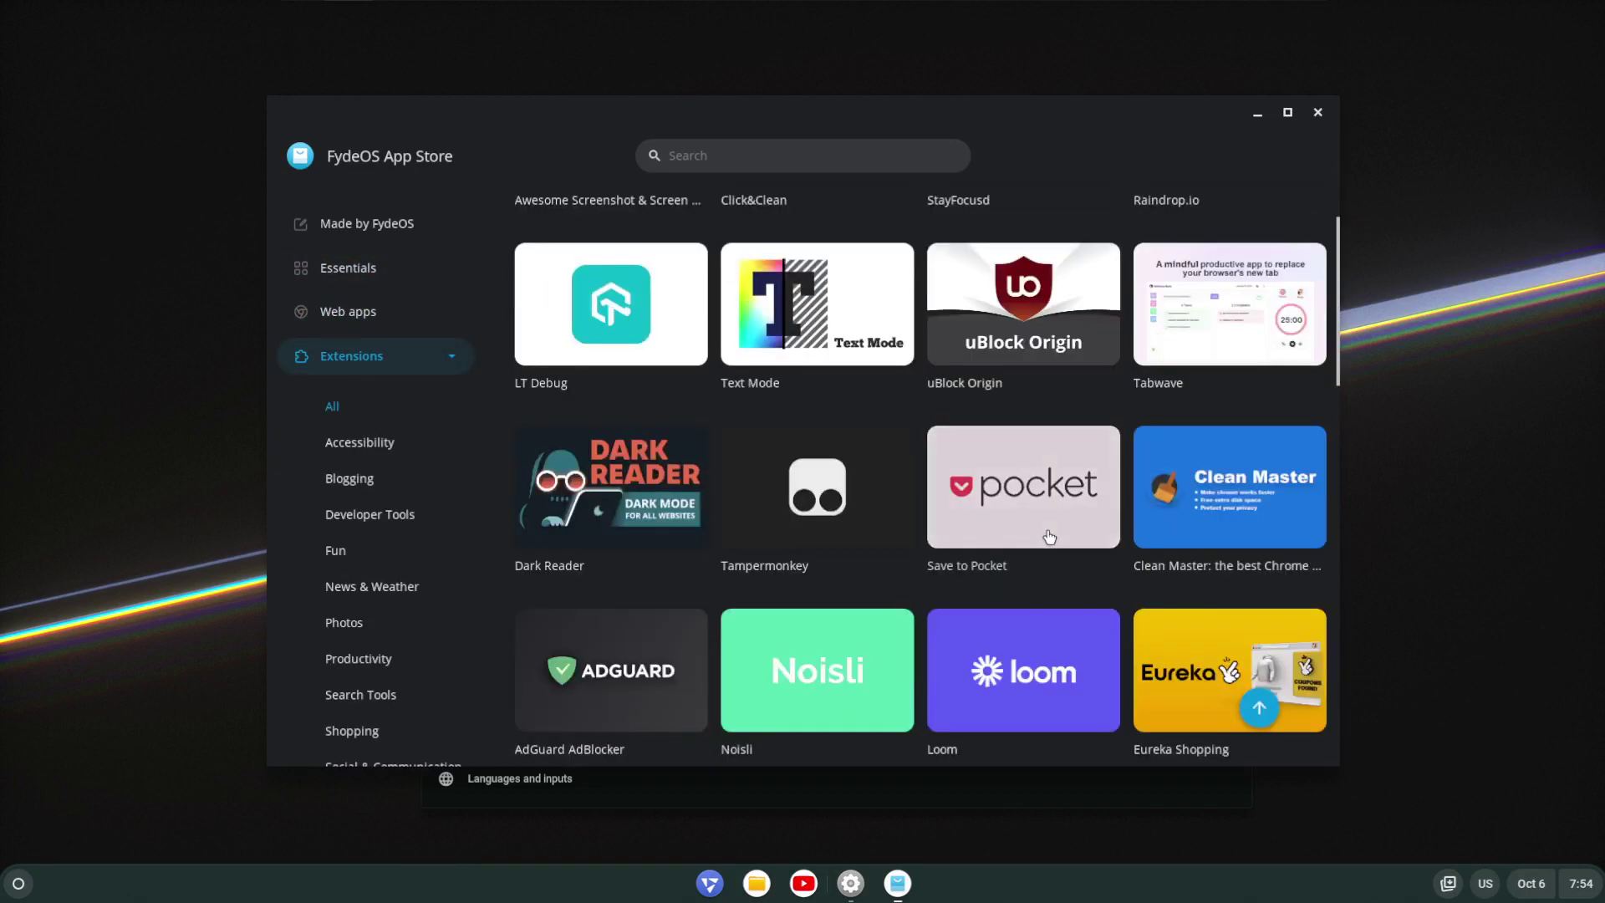
click(1035, 339)
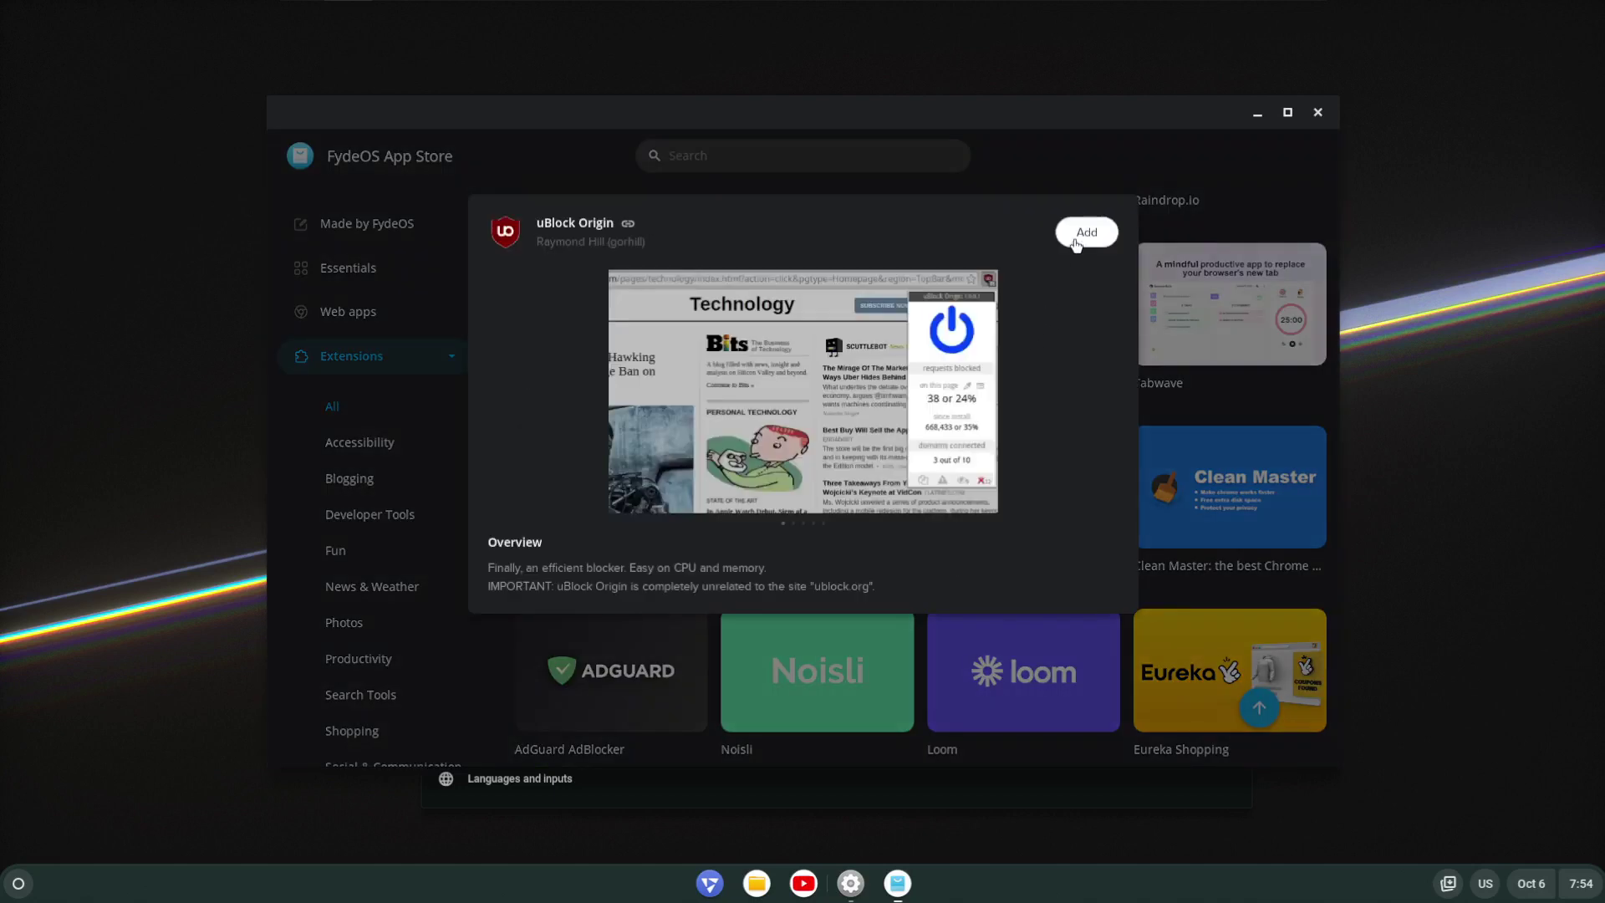
click(1078, 229)
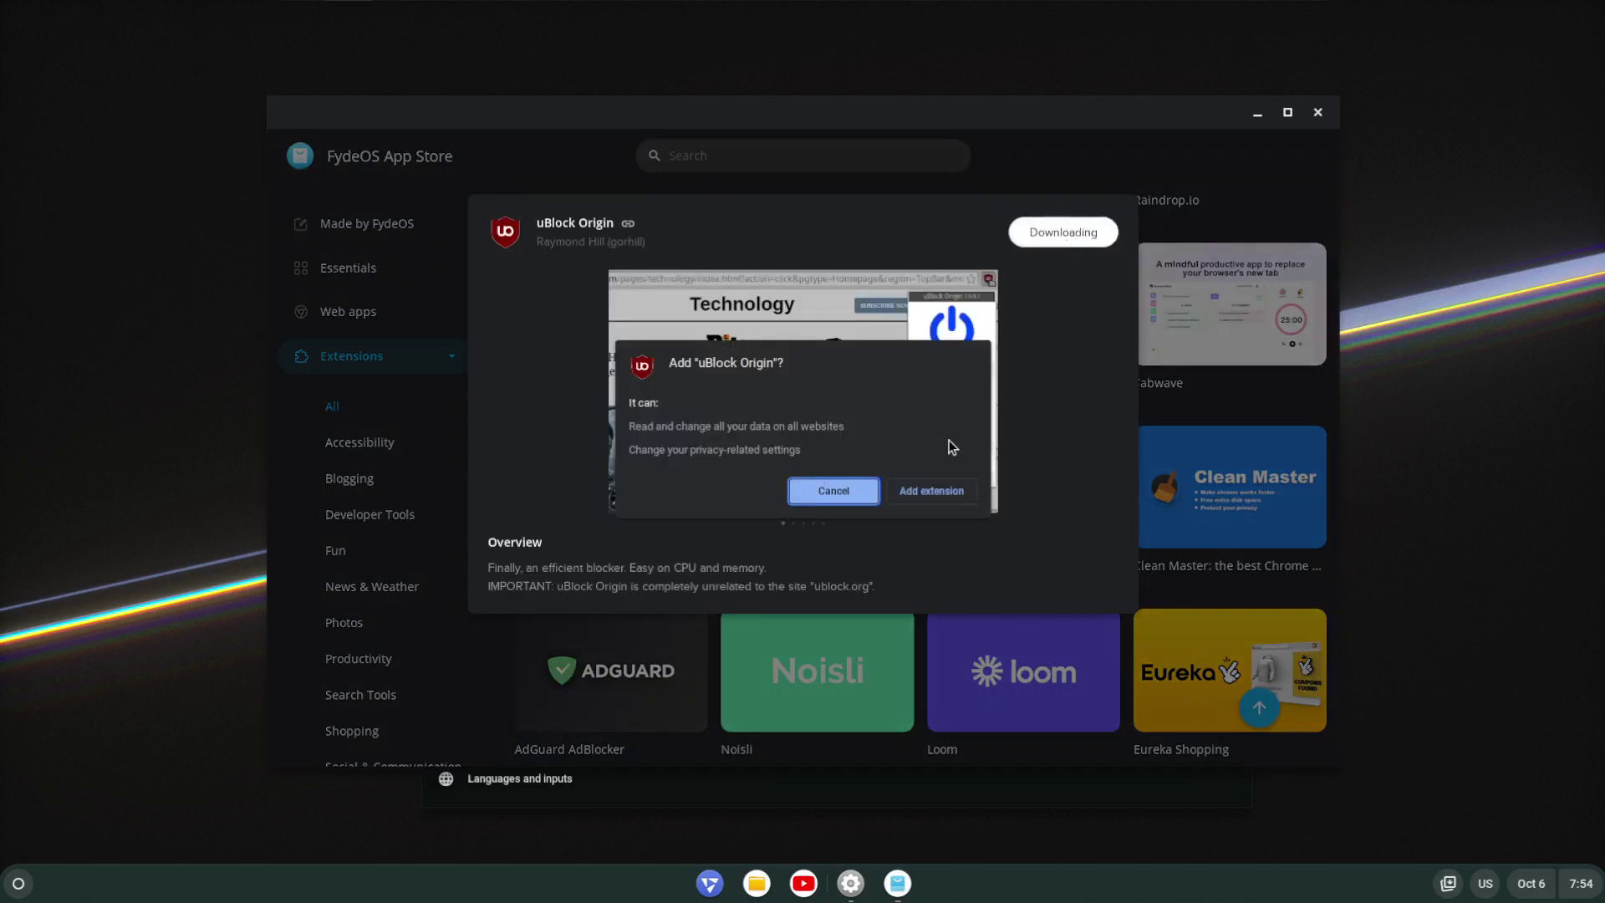
click(927, 490)
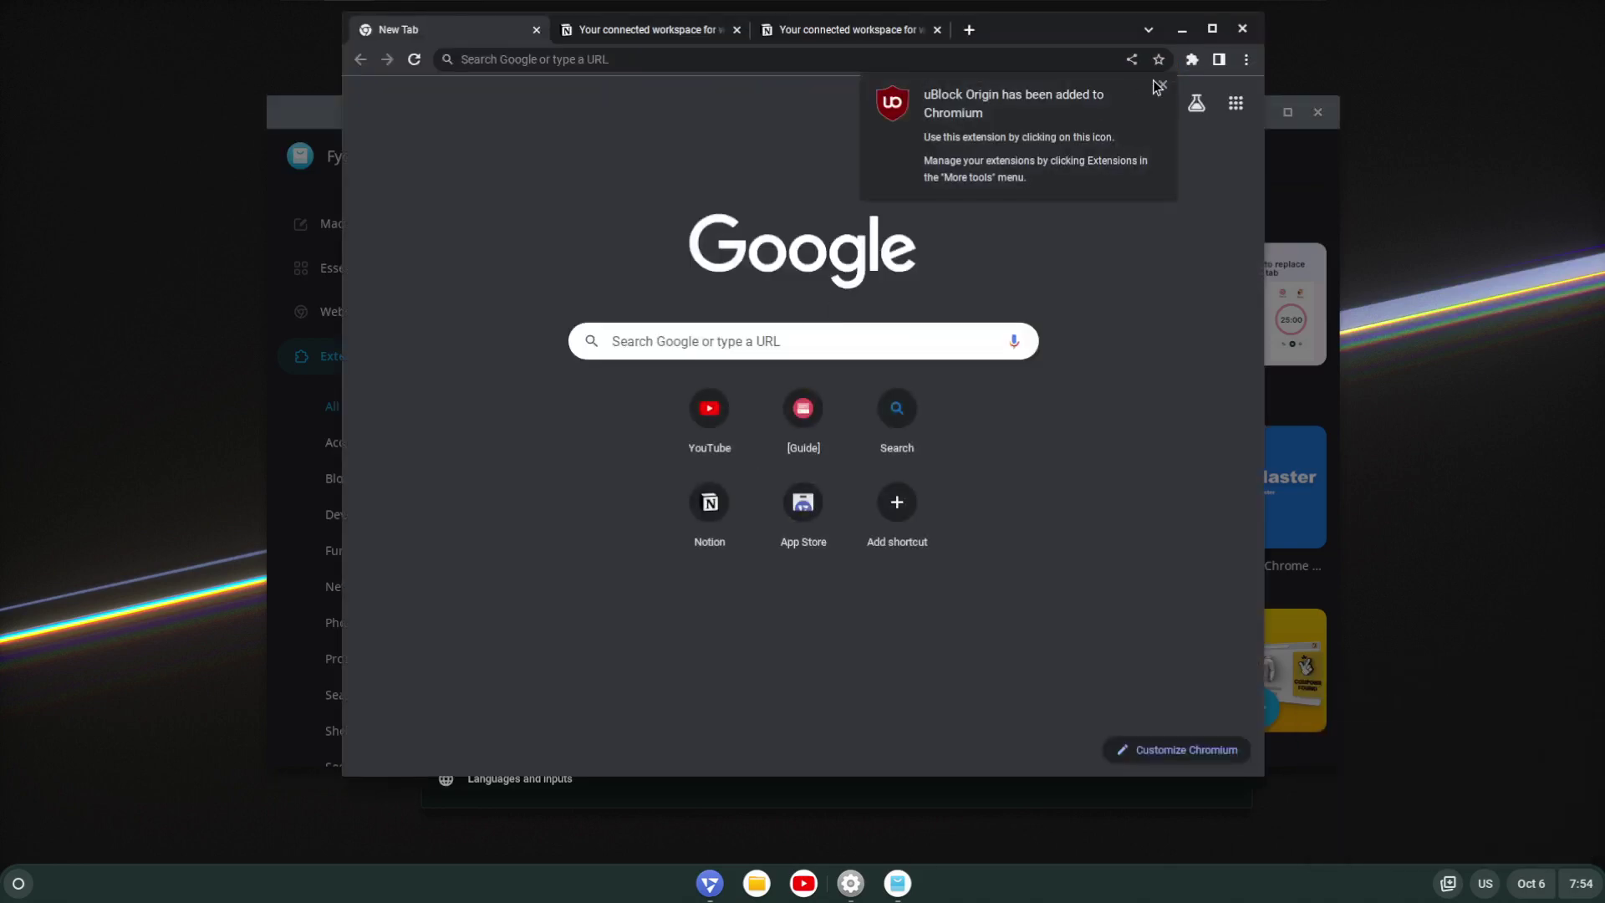
Pin FydeOS System Controller and uBlock Origin in Chromium's toolbar, then close the browser window.
click(1161, 85)
click(1192, 60)
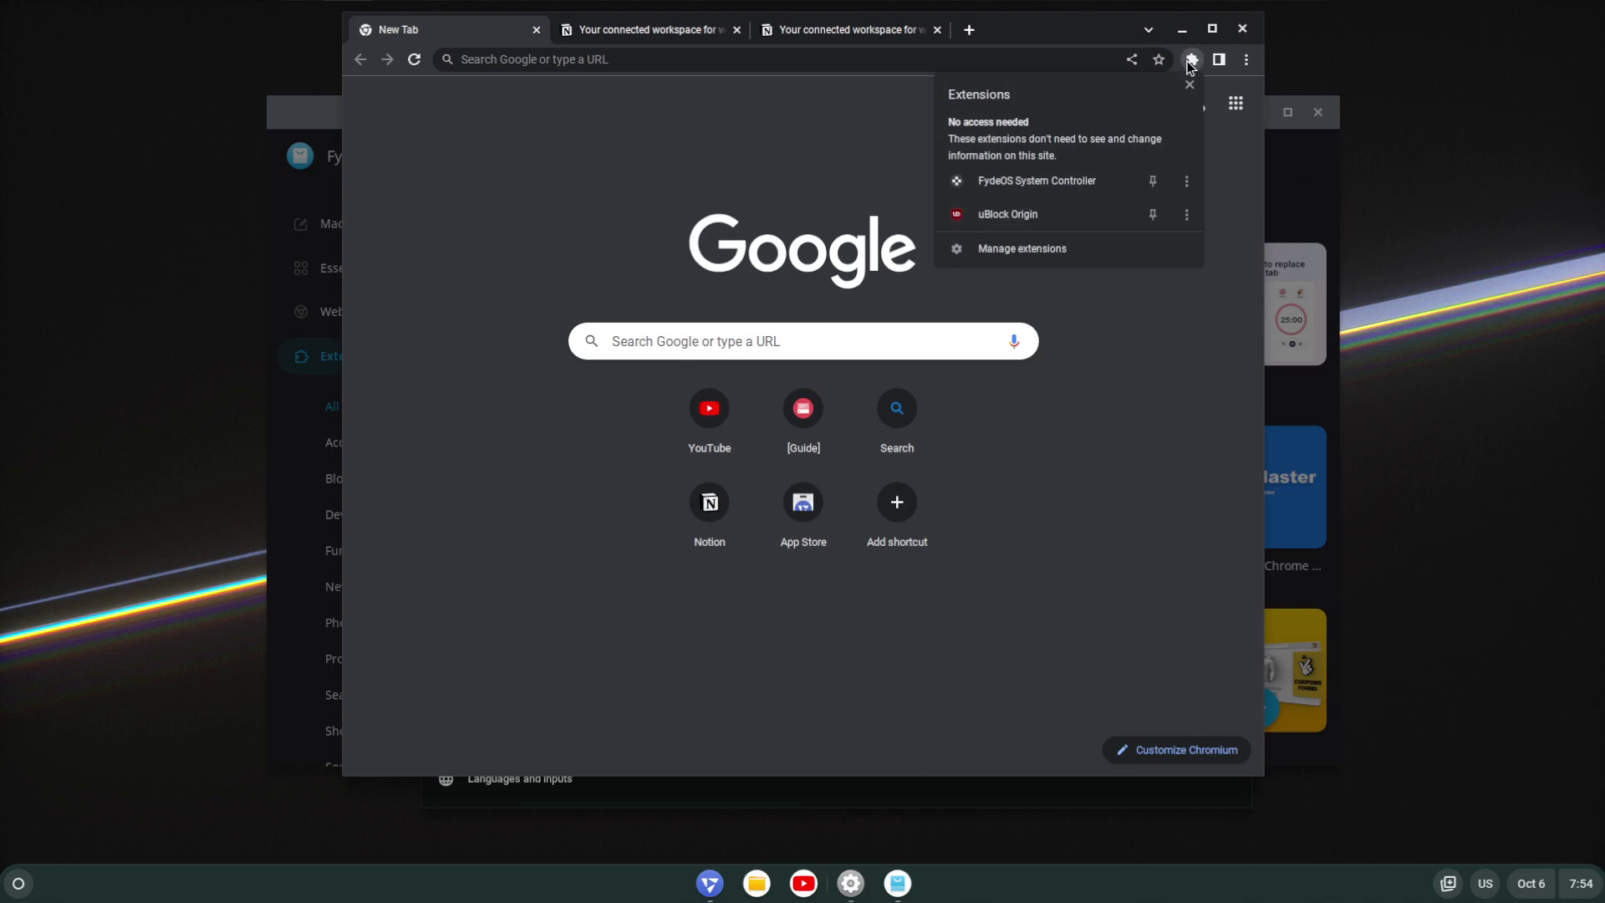
click(1153, 181)
click(1153, 214)
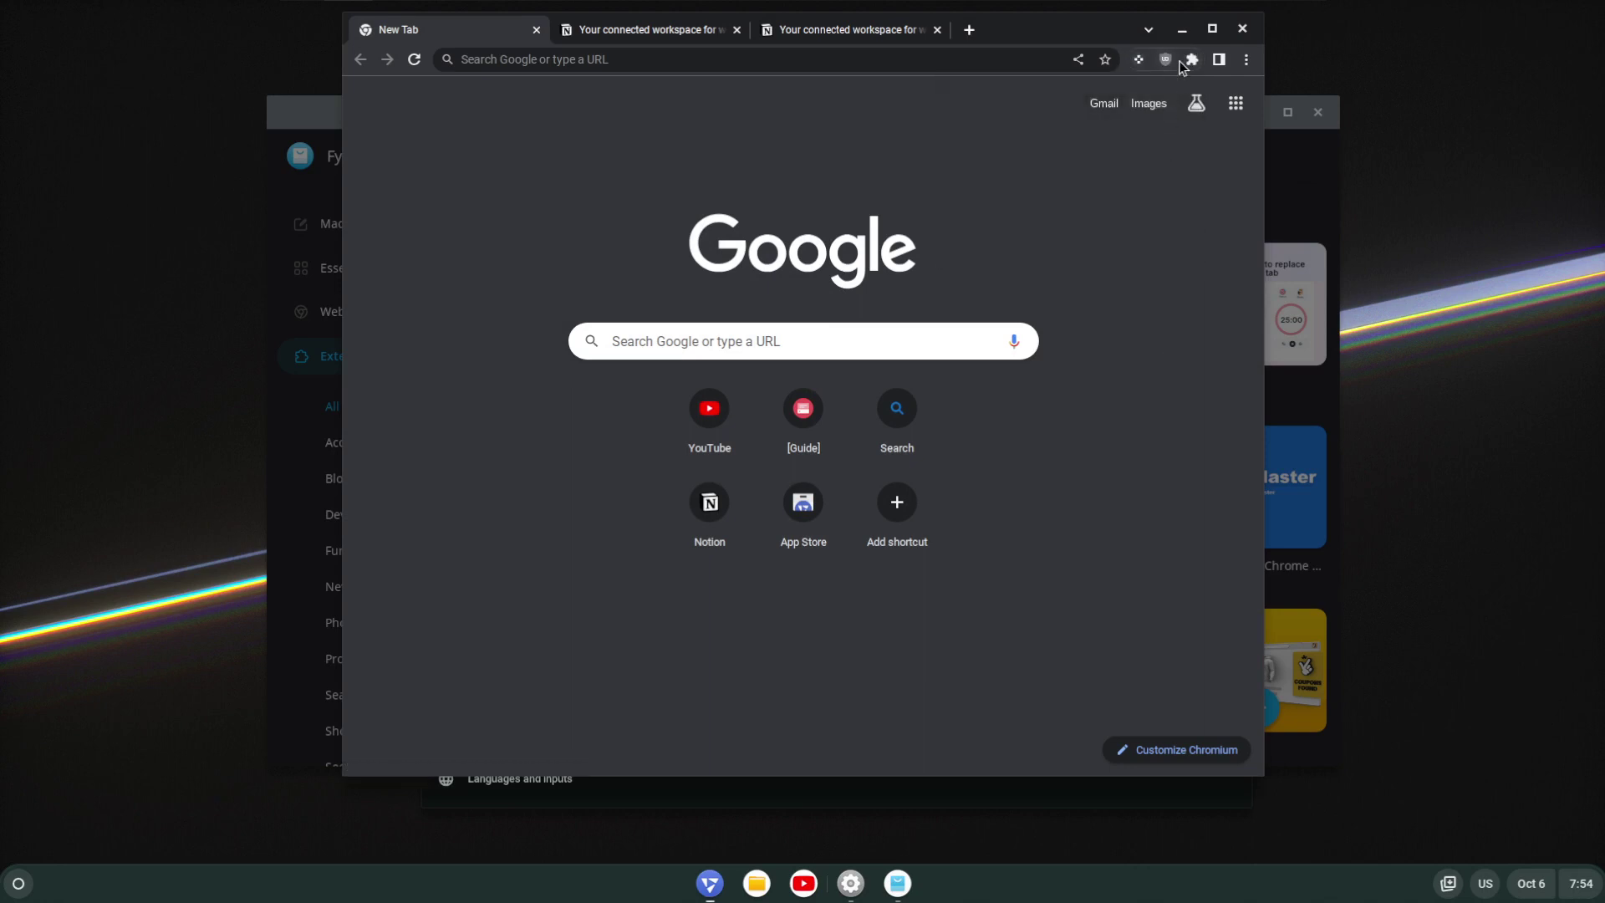
click(1243, 30)
Close the uBlock Origin details and scroll through the Themes grid, including Just Black, Telepathy and Tiger.
click(632, 663)
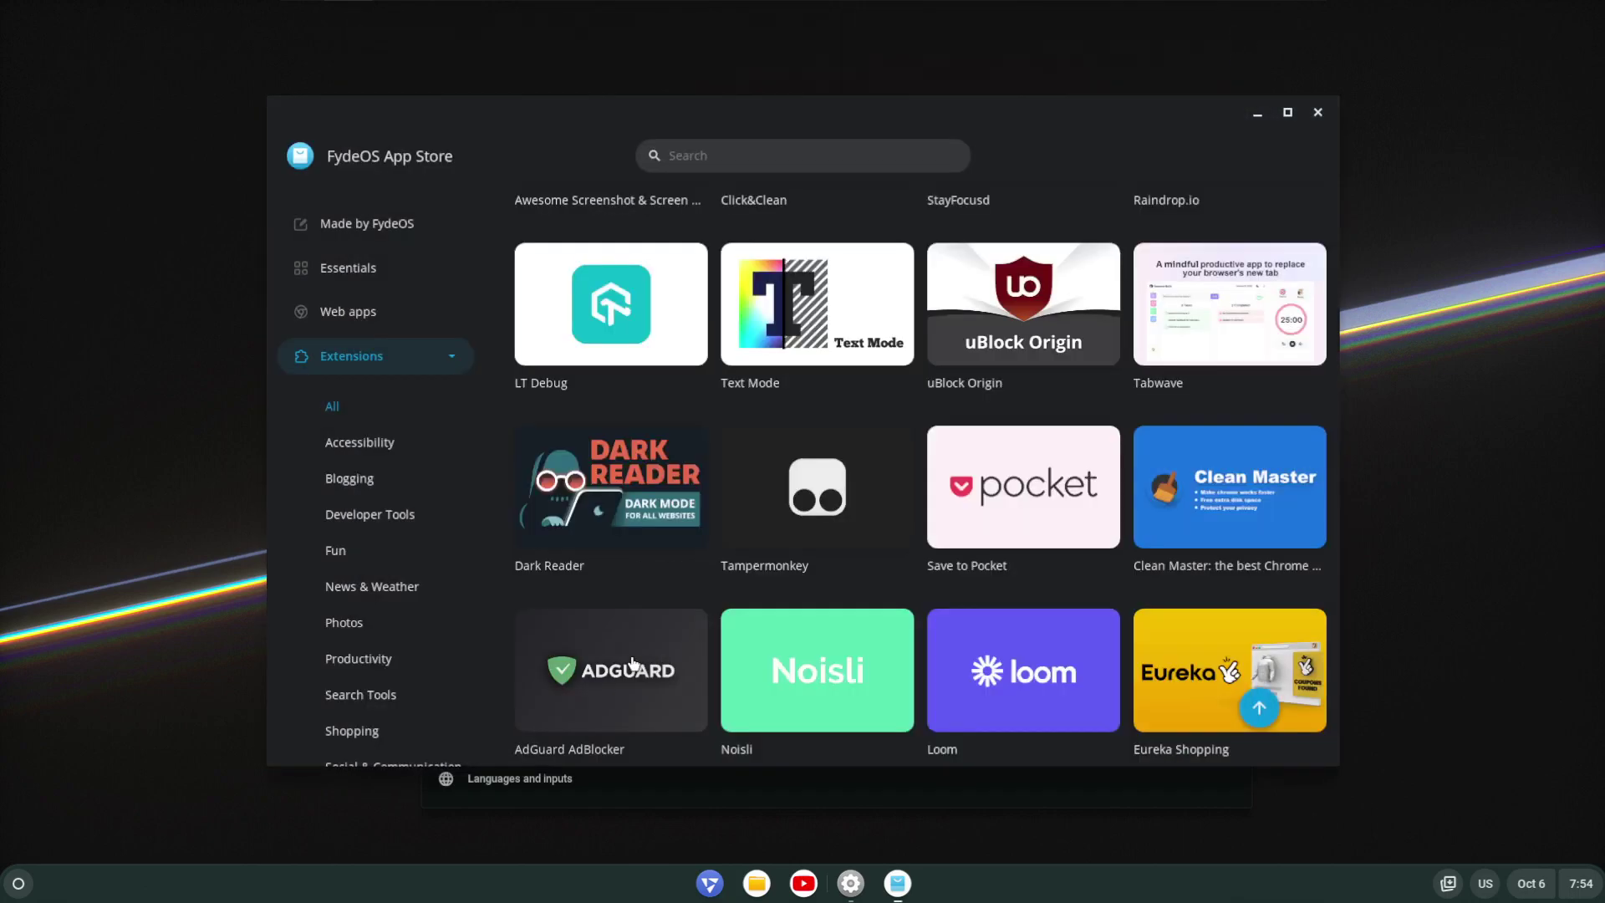
click(400, 362)
click(352, 402)
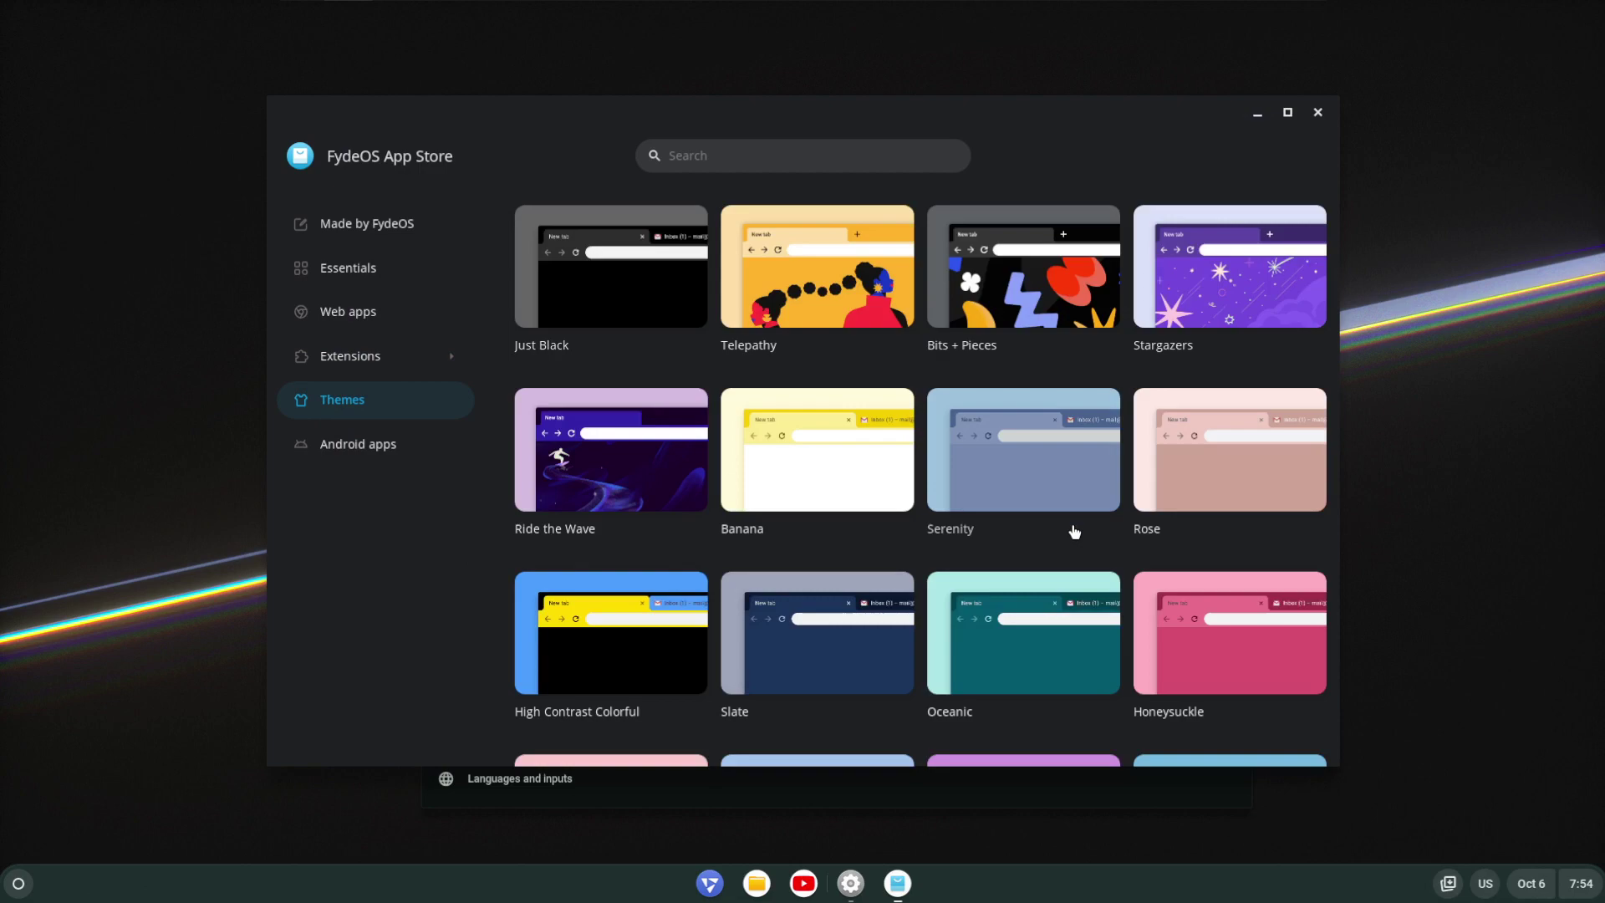
scroll(887, 616, down, 4)
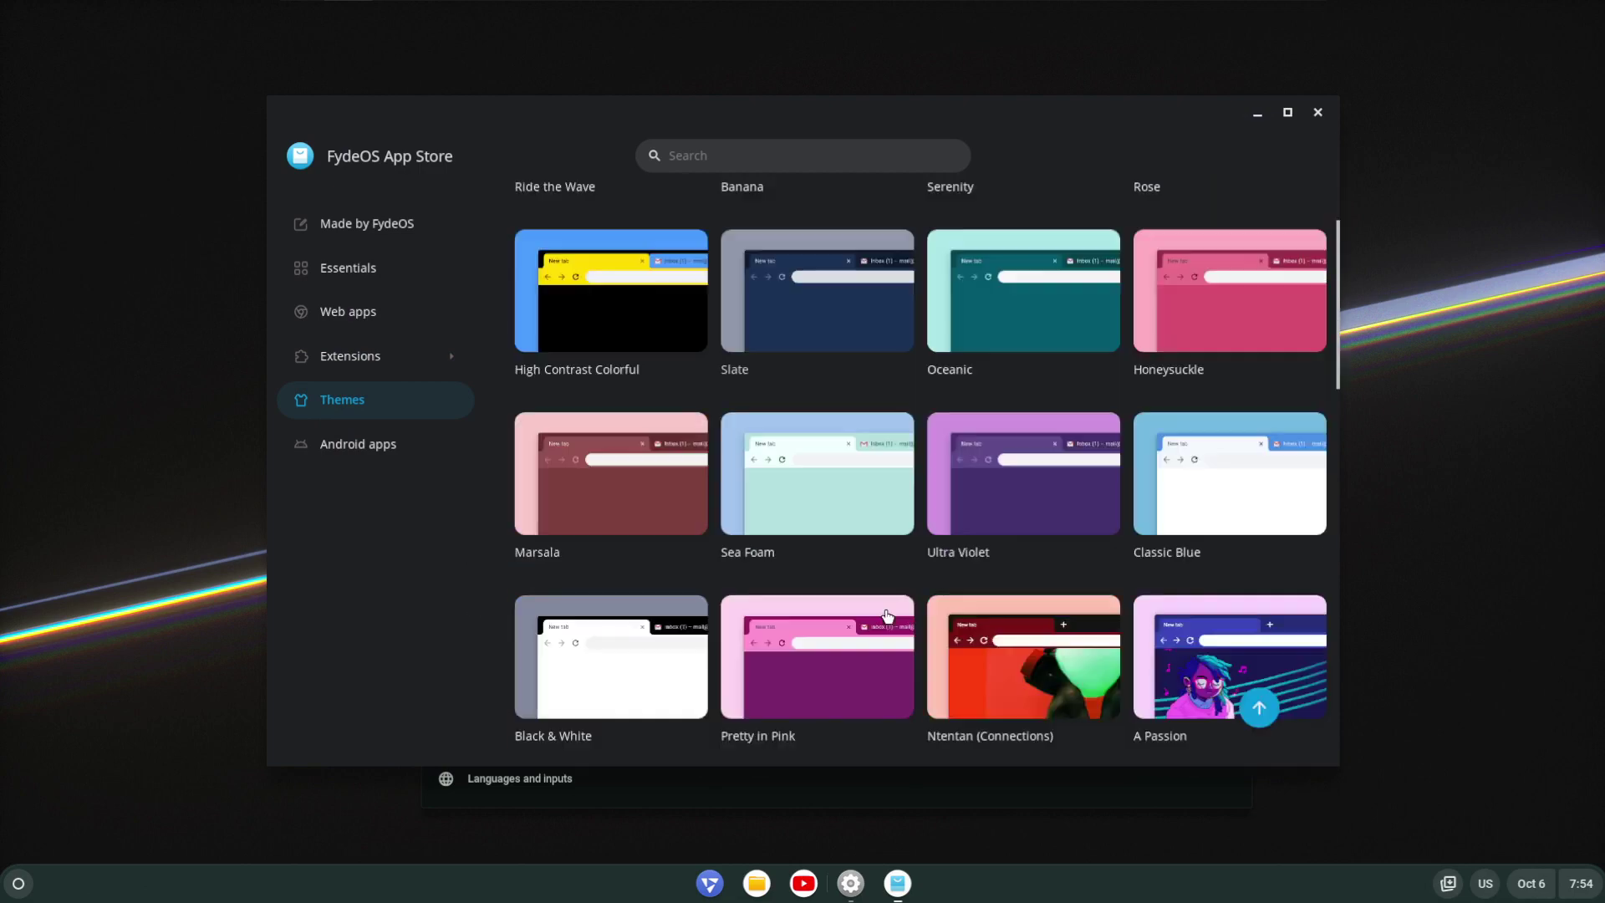
scroll(888, 616, down, 9)
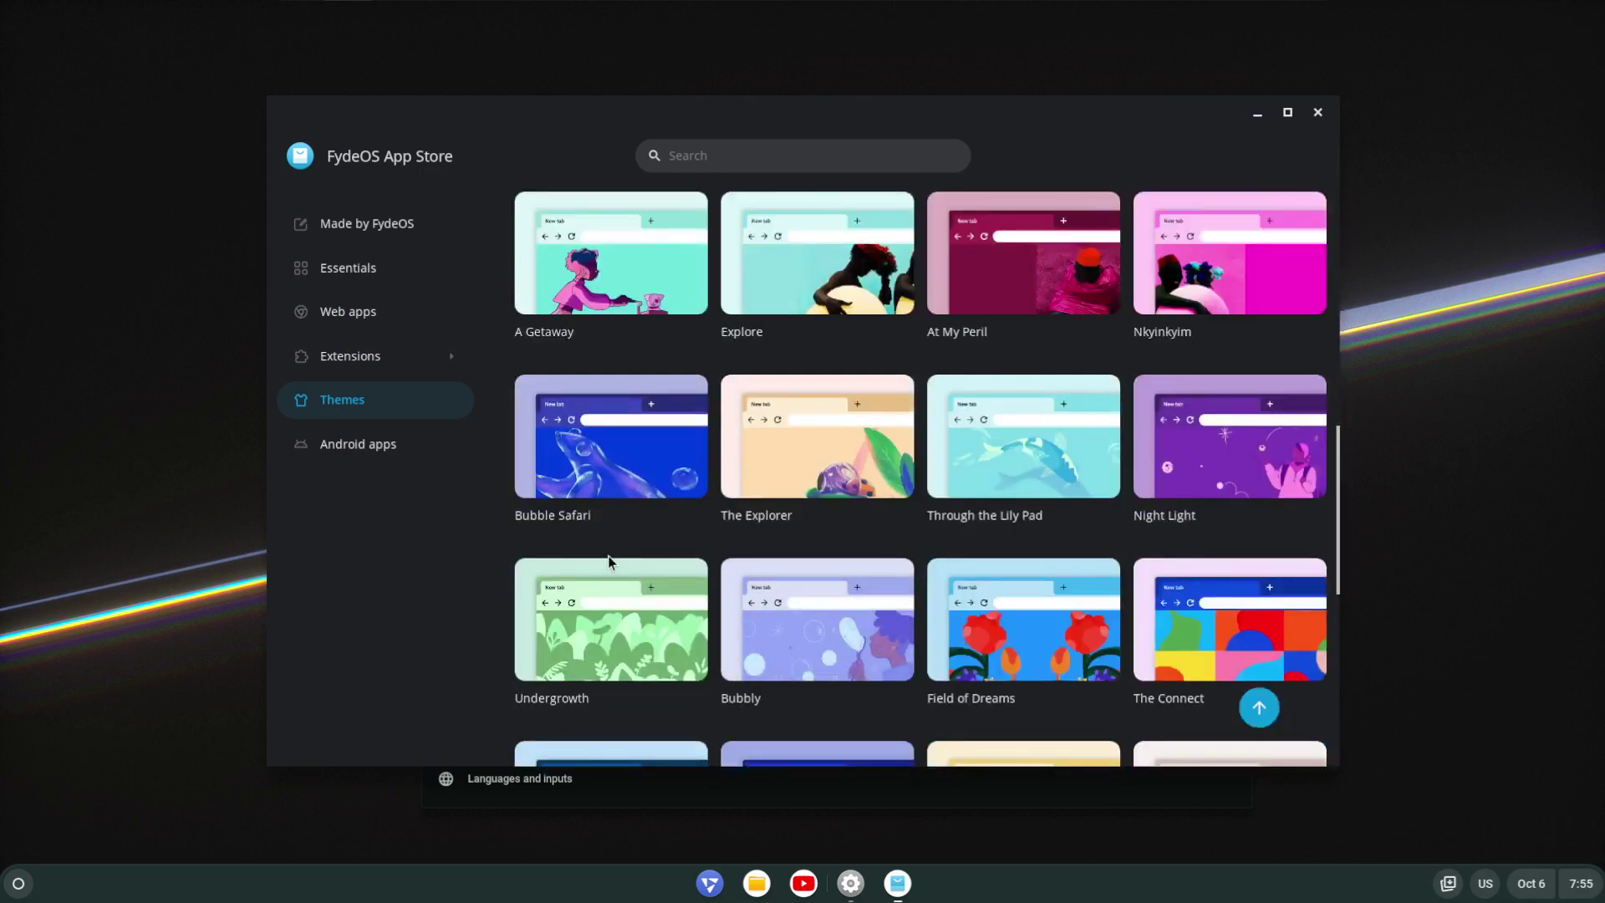
scroll(609, 555, up, 13)
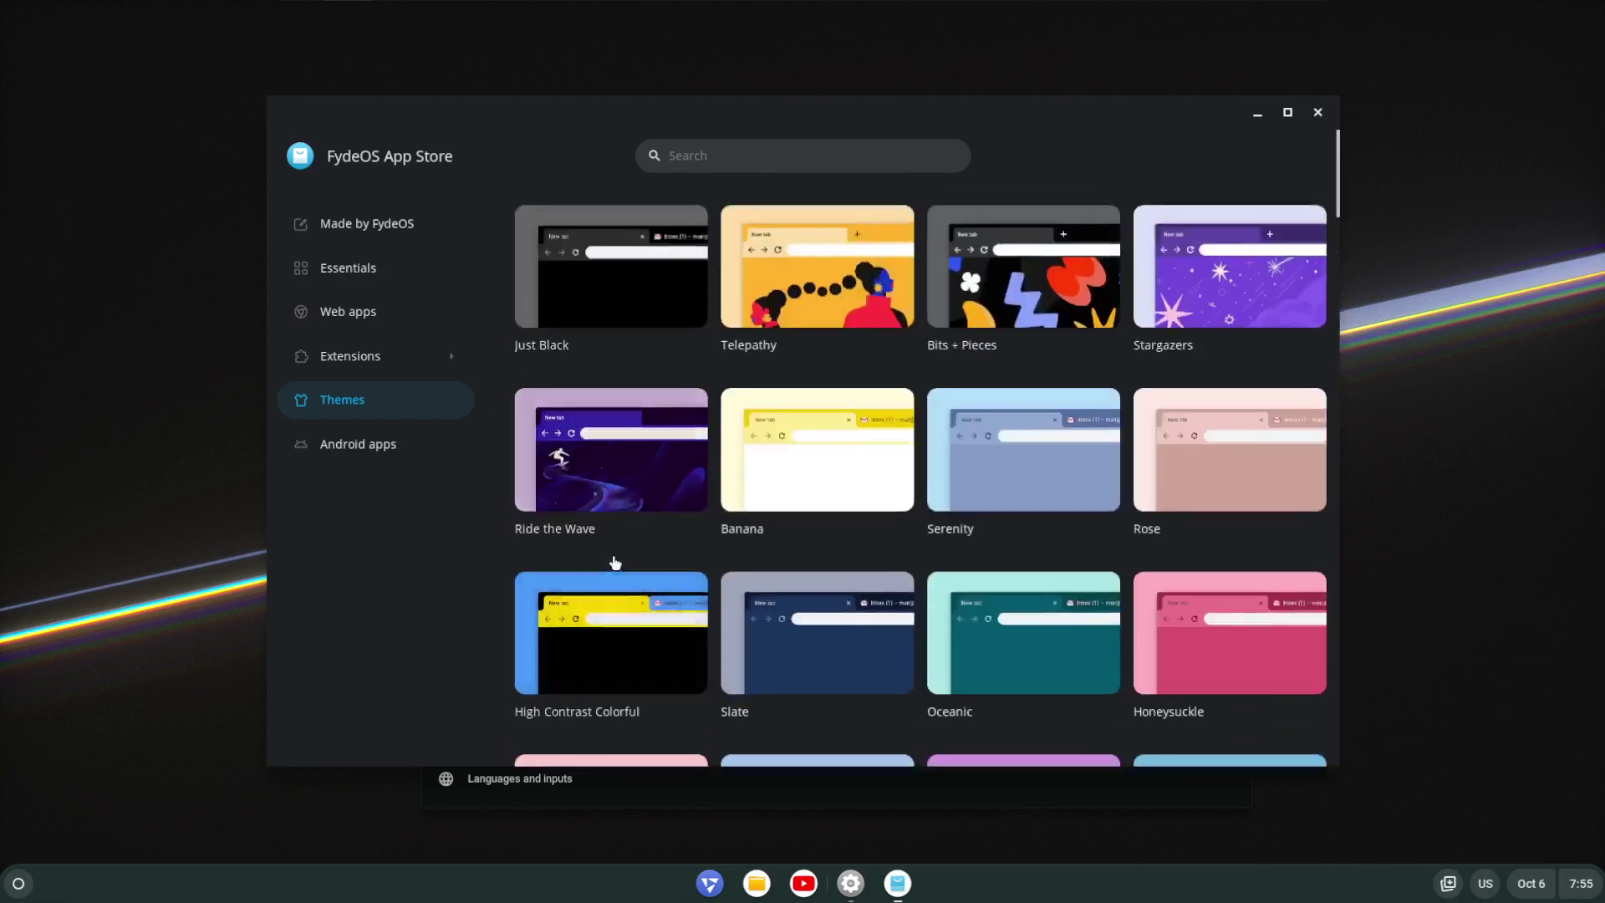
scroll(595, 552, down, 4)
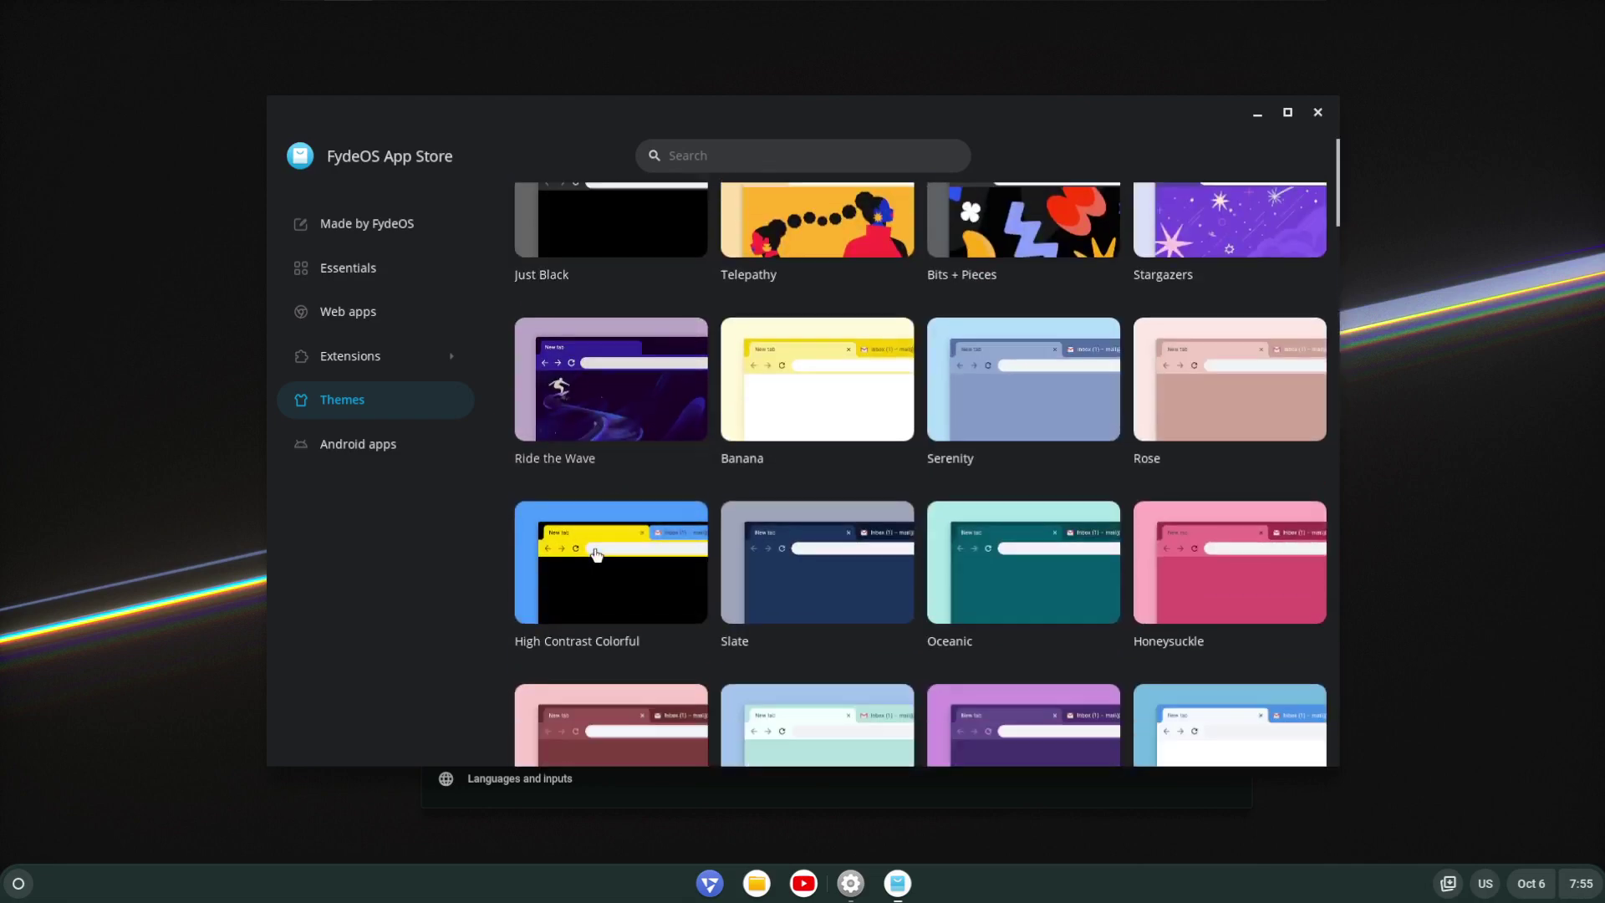
scroll(589, 552, down, 7)
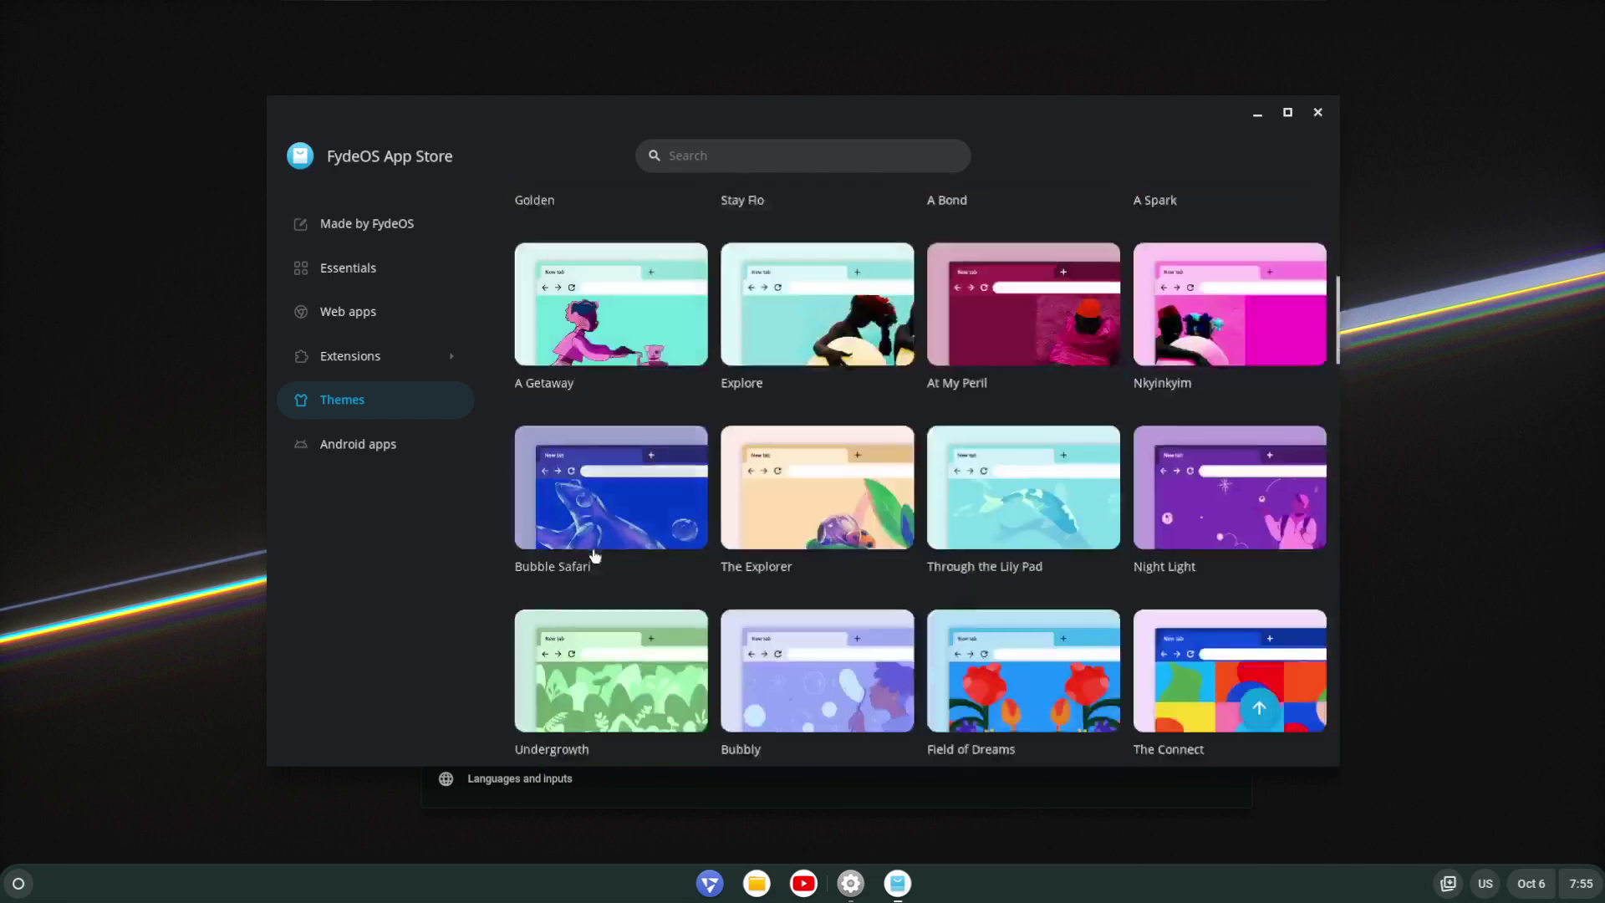
scroll(619, 506, down, 15)
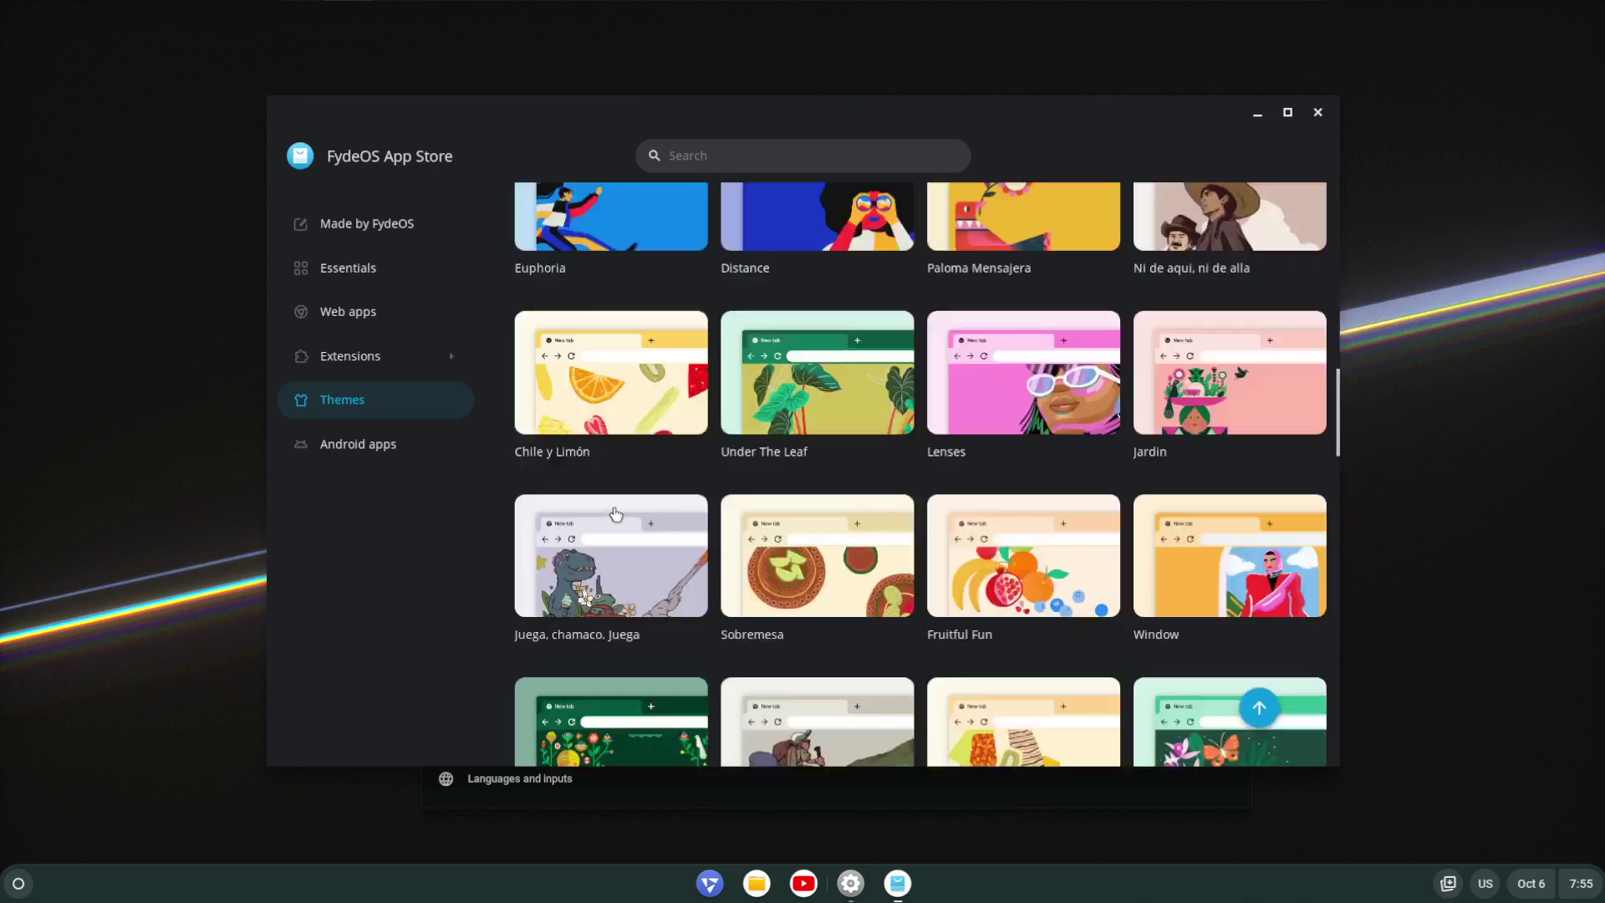
scroll(608, 507, down, 10)
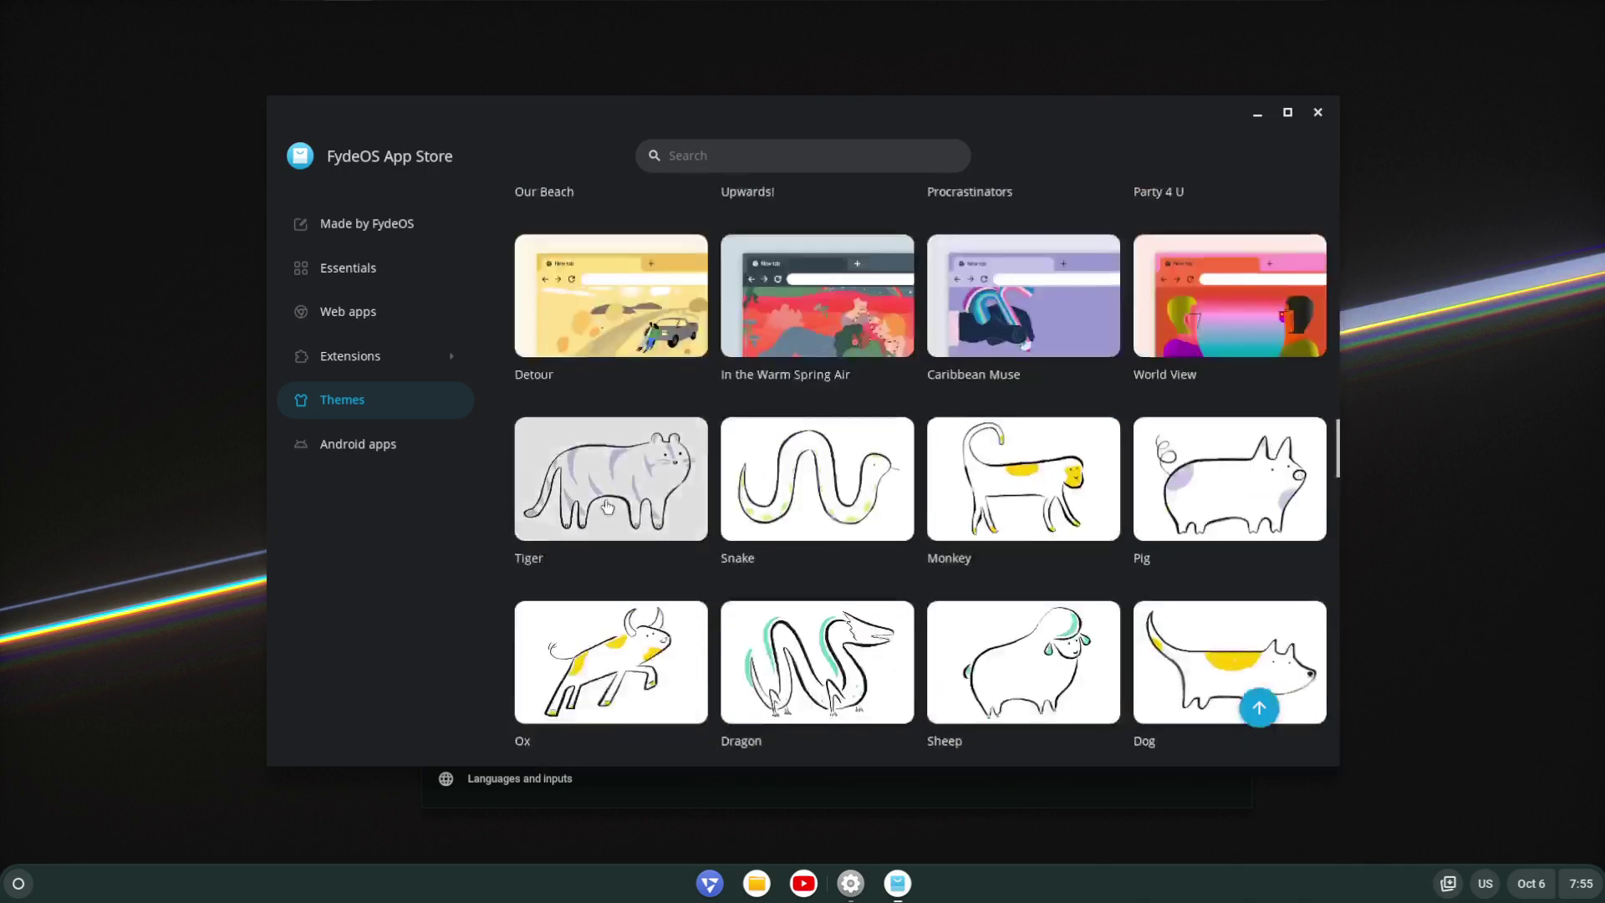
scroll(608, 507, up, 4)
scroll(608, 508, up, 5)
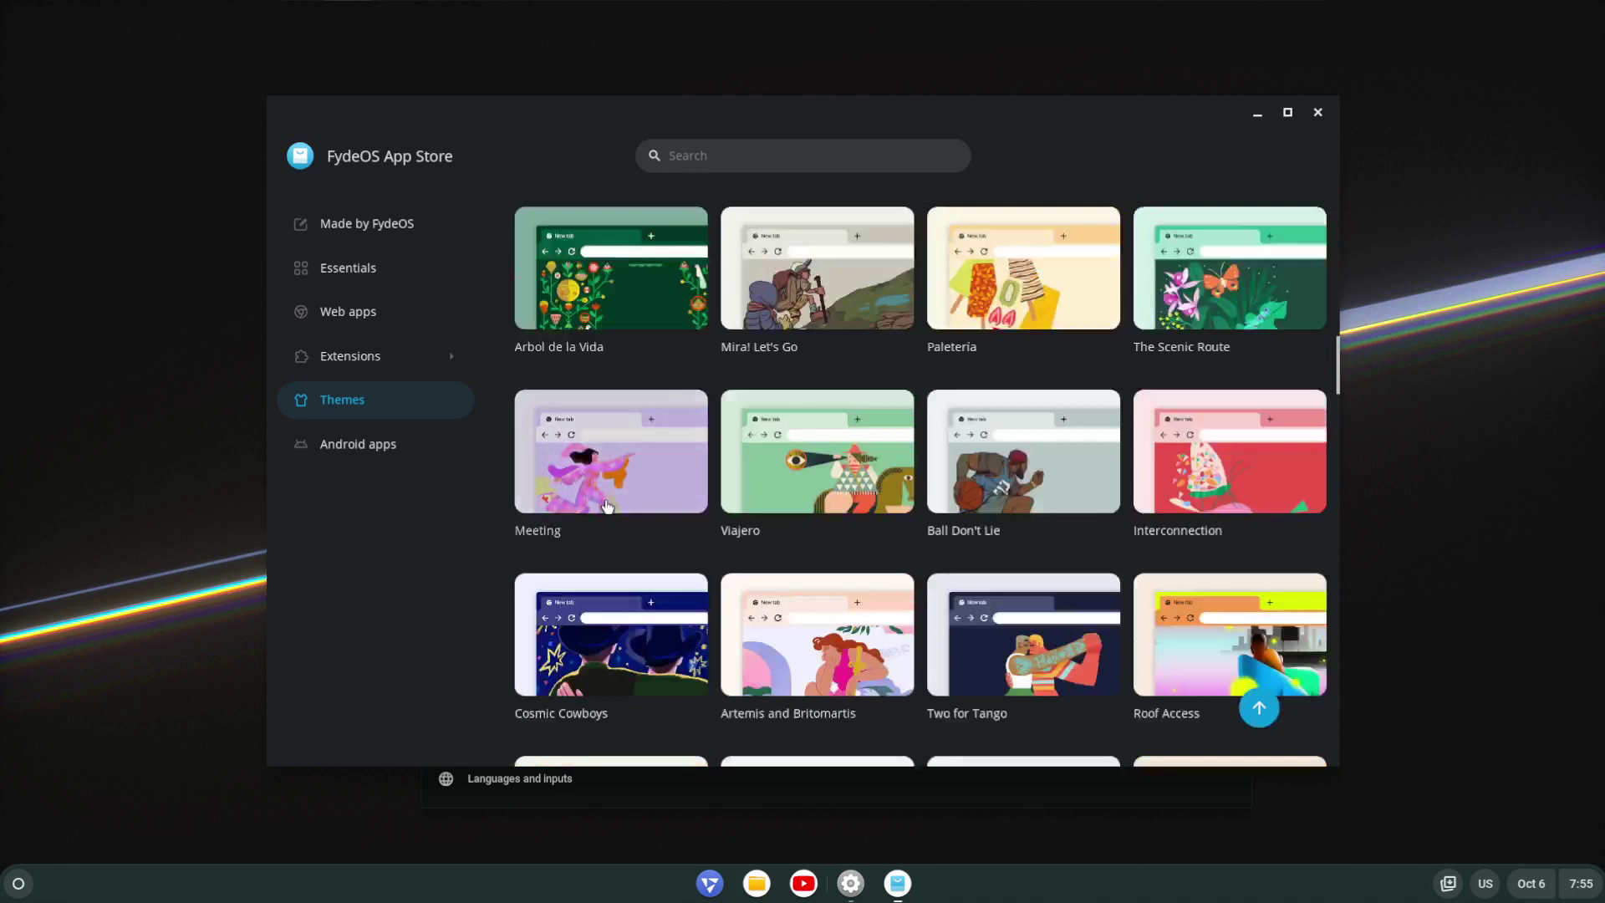
scroll(608, 508, up, 2)
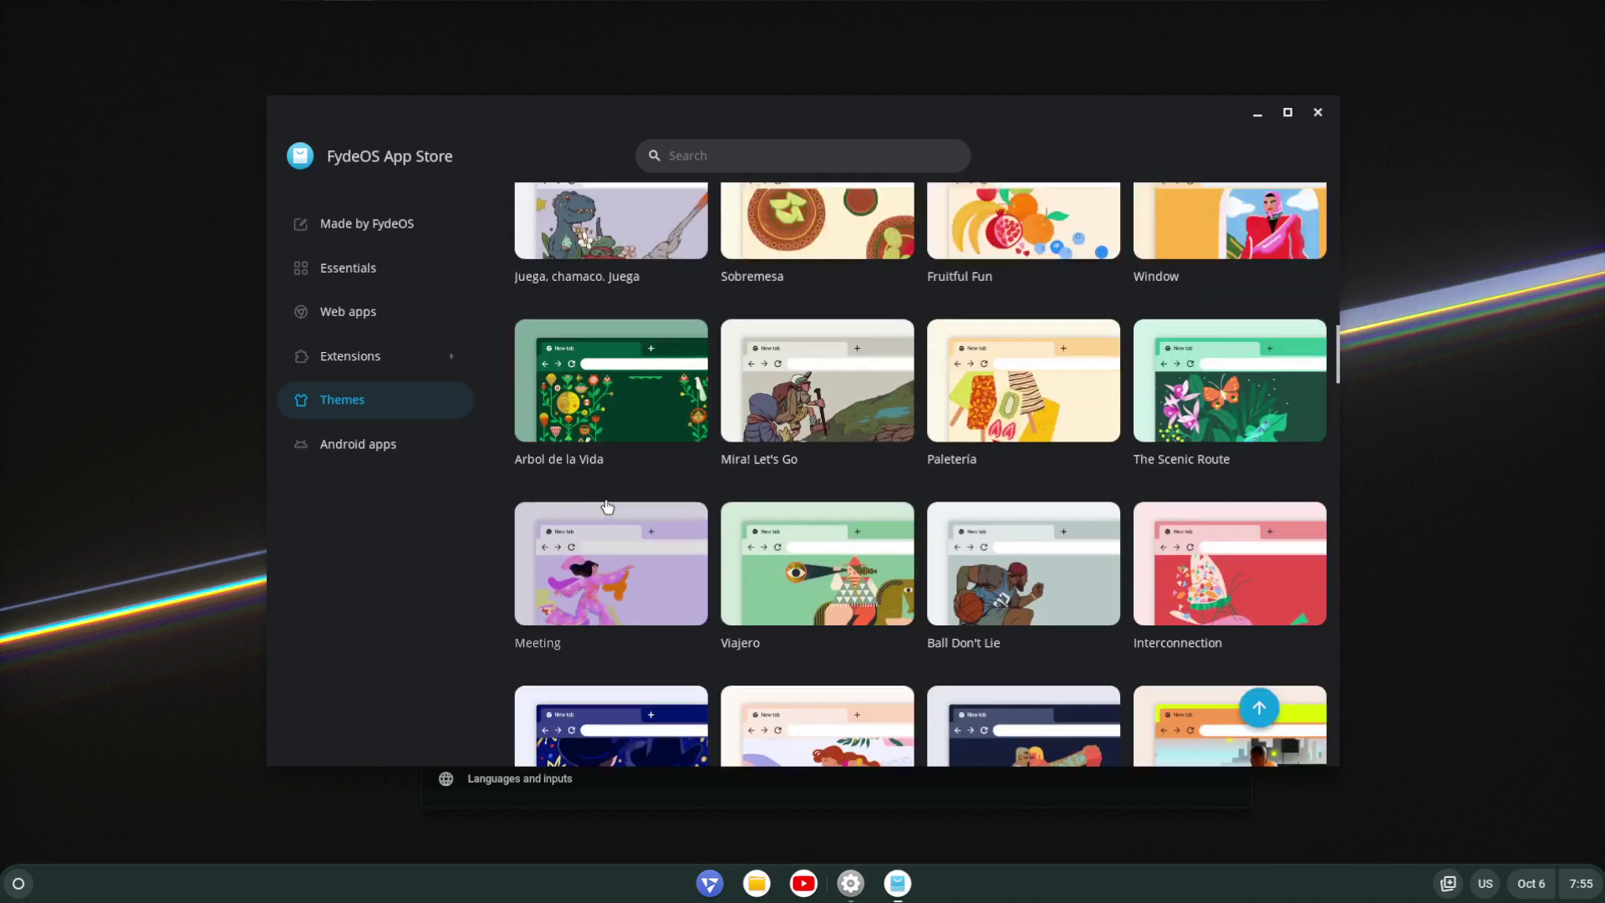
scroll(607, 508, down, 10)
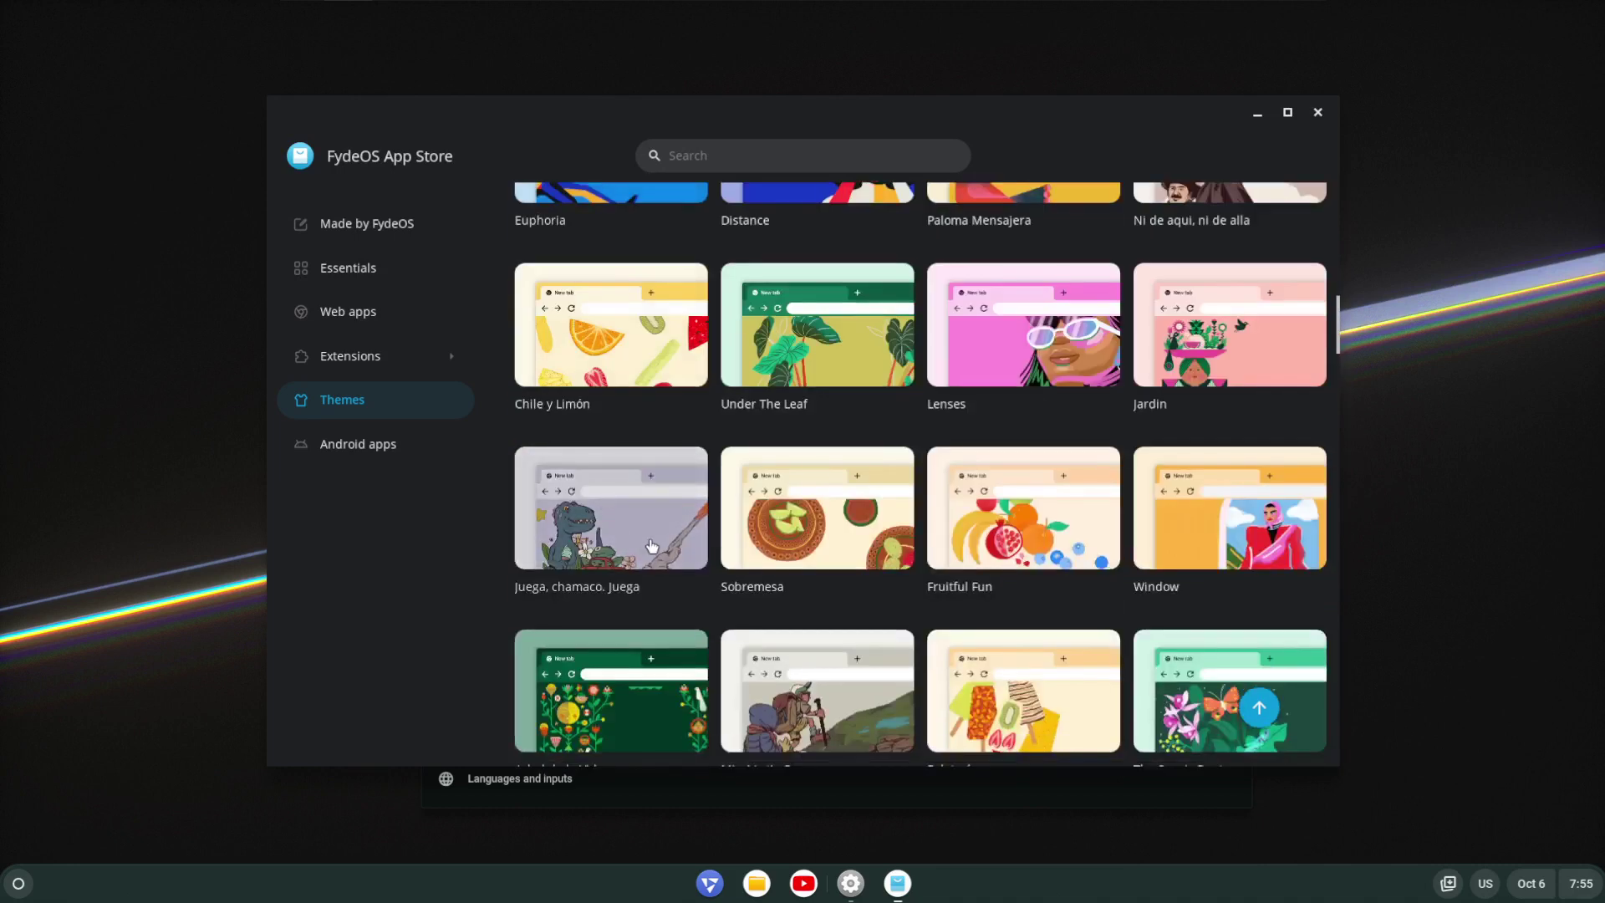
Add the Juega, chamaco. Juega theme from its details, then close the details dialog.
click(586, 507)
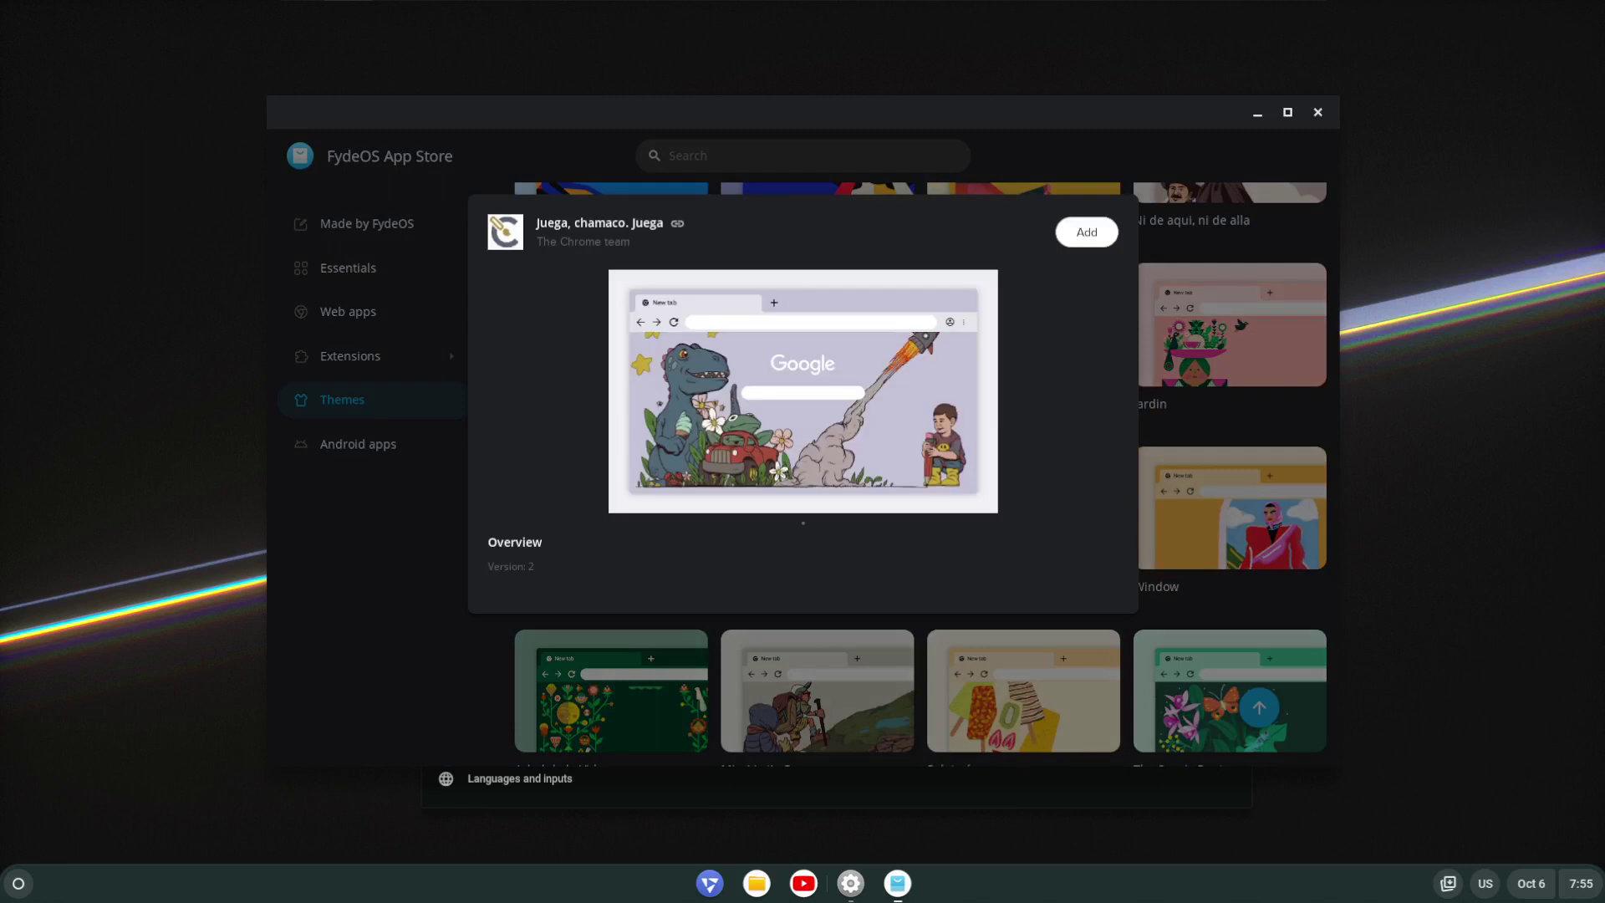
click(1102, 233)
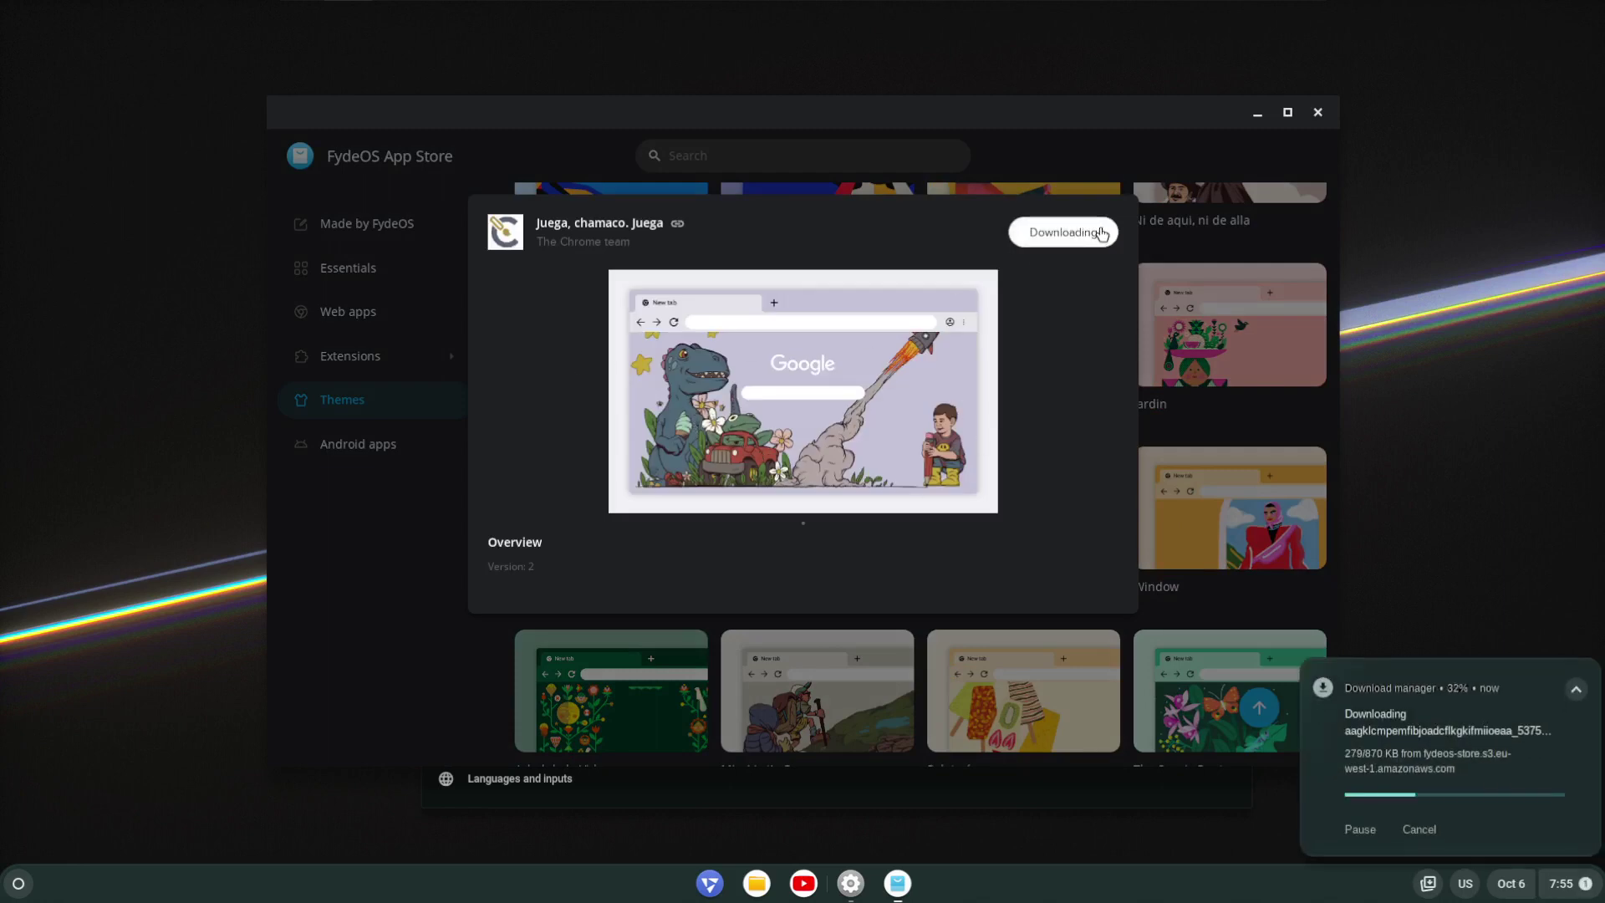
click(1080, 235)
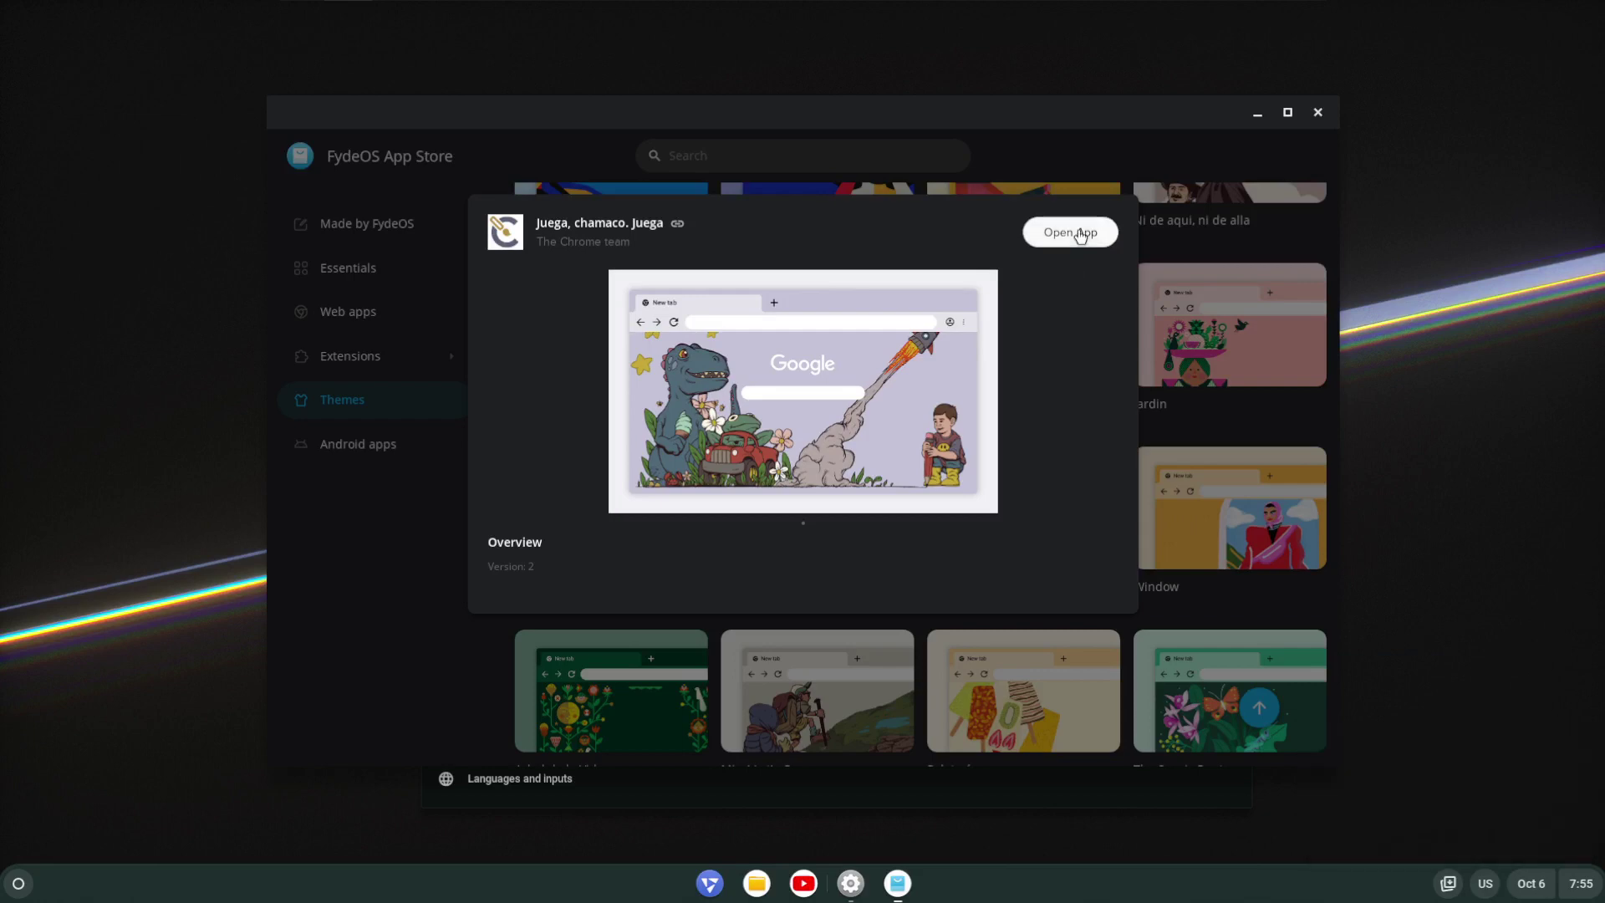
click(316, 613)
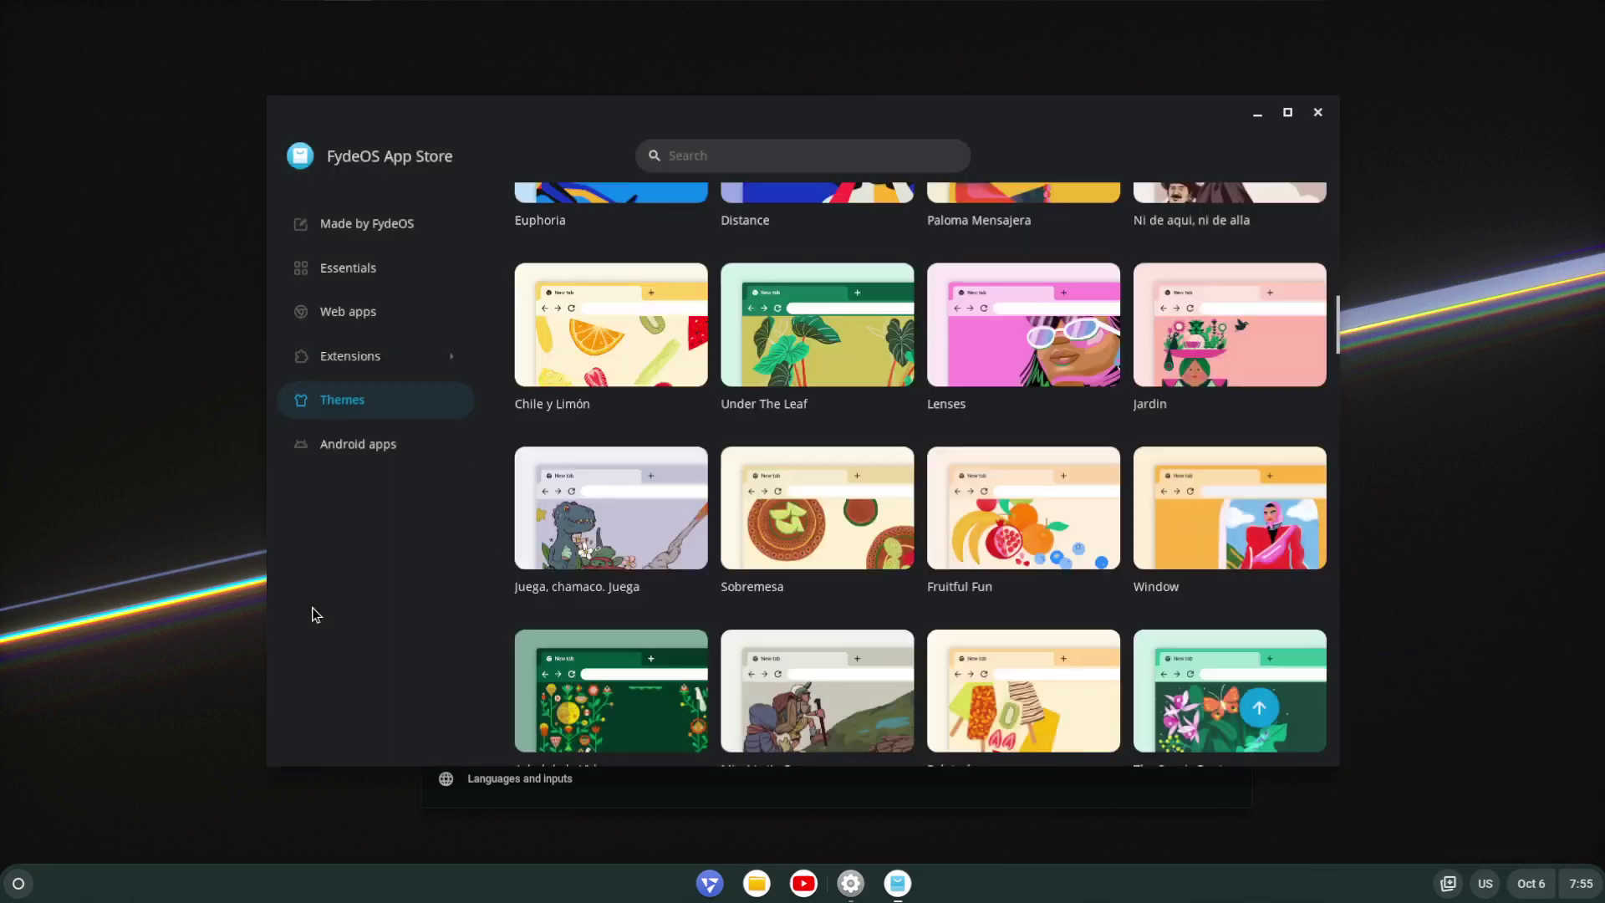
Open the Android apps catalogue maximized and start downloading the 191 MB eBay app.
click(341, 455)
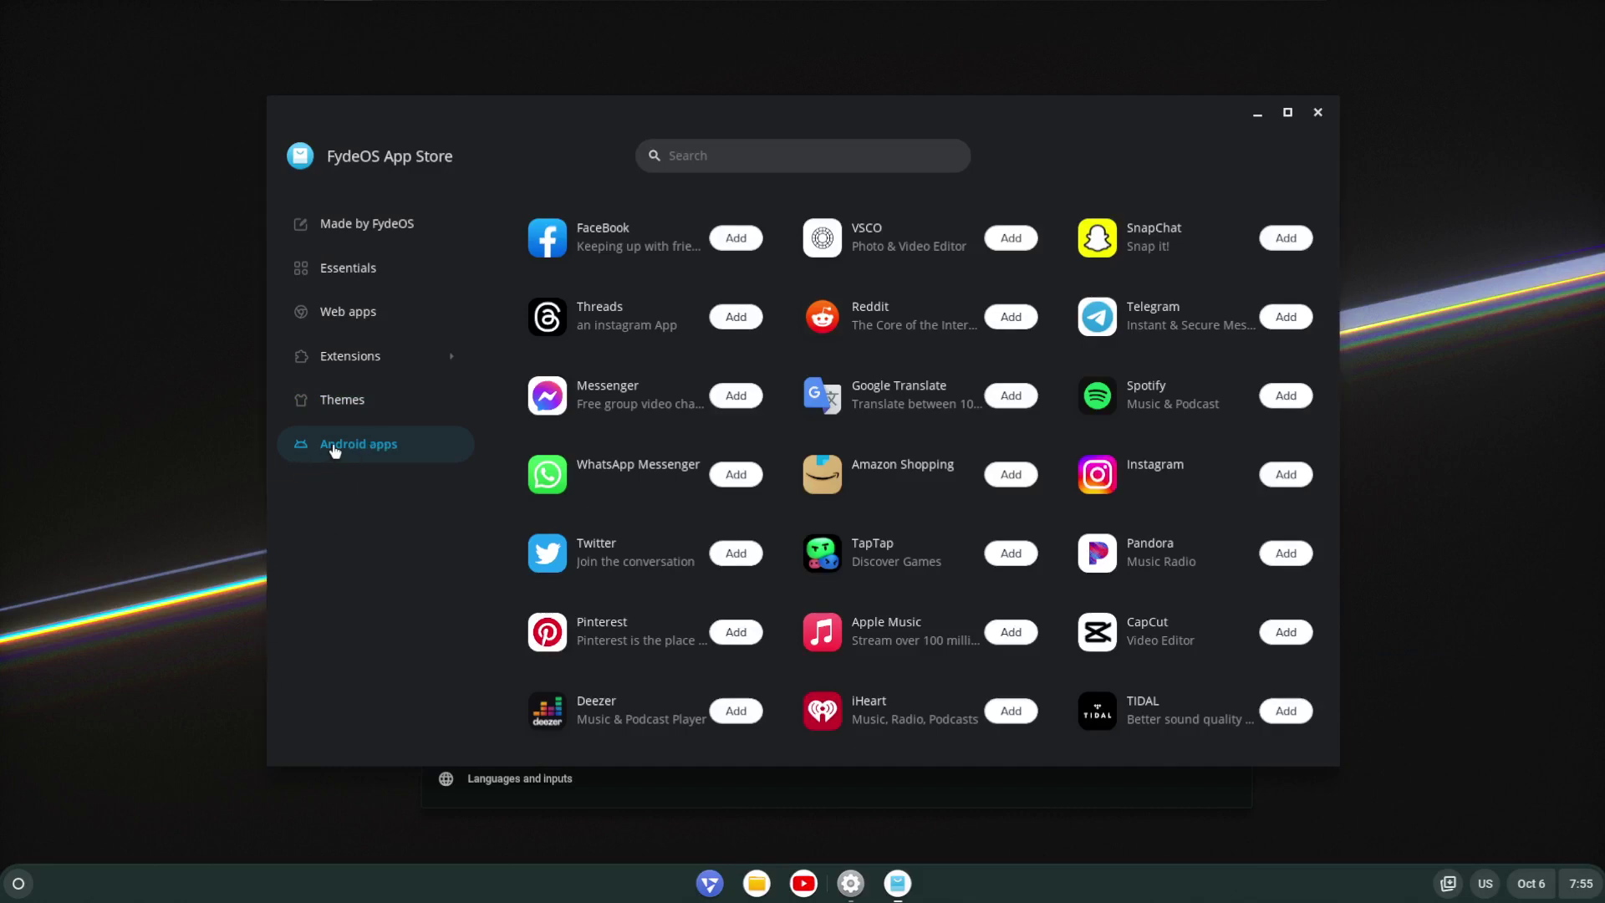
click(1288, 112)
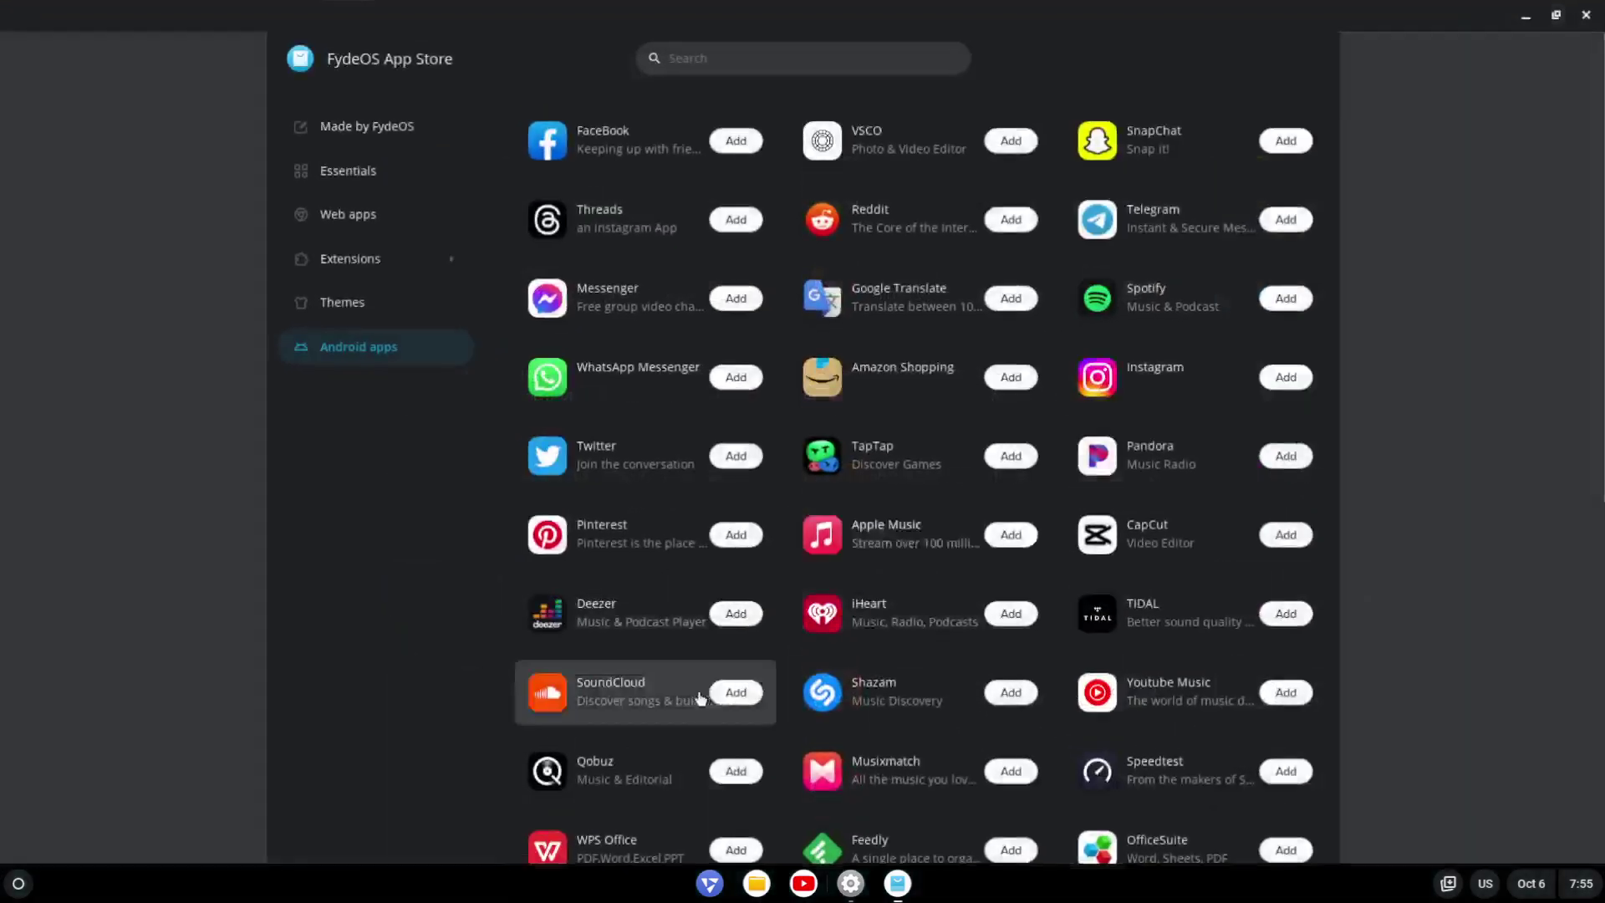
scroll(967, 709, down, 8)
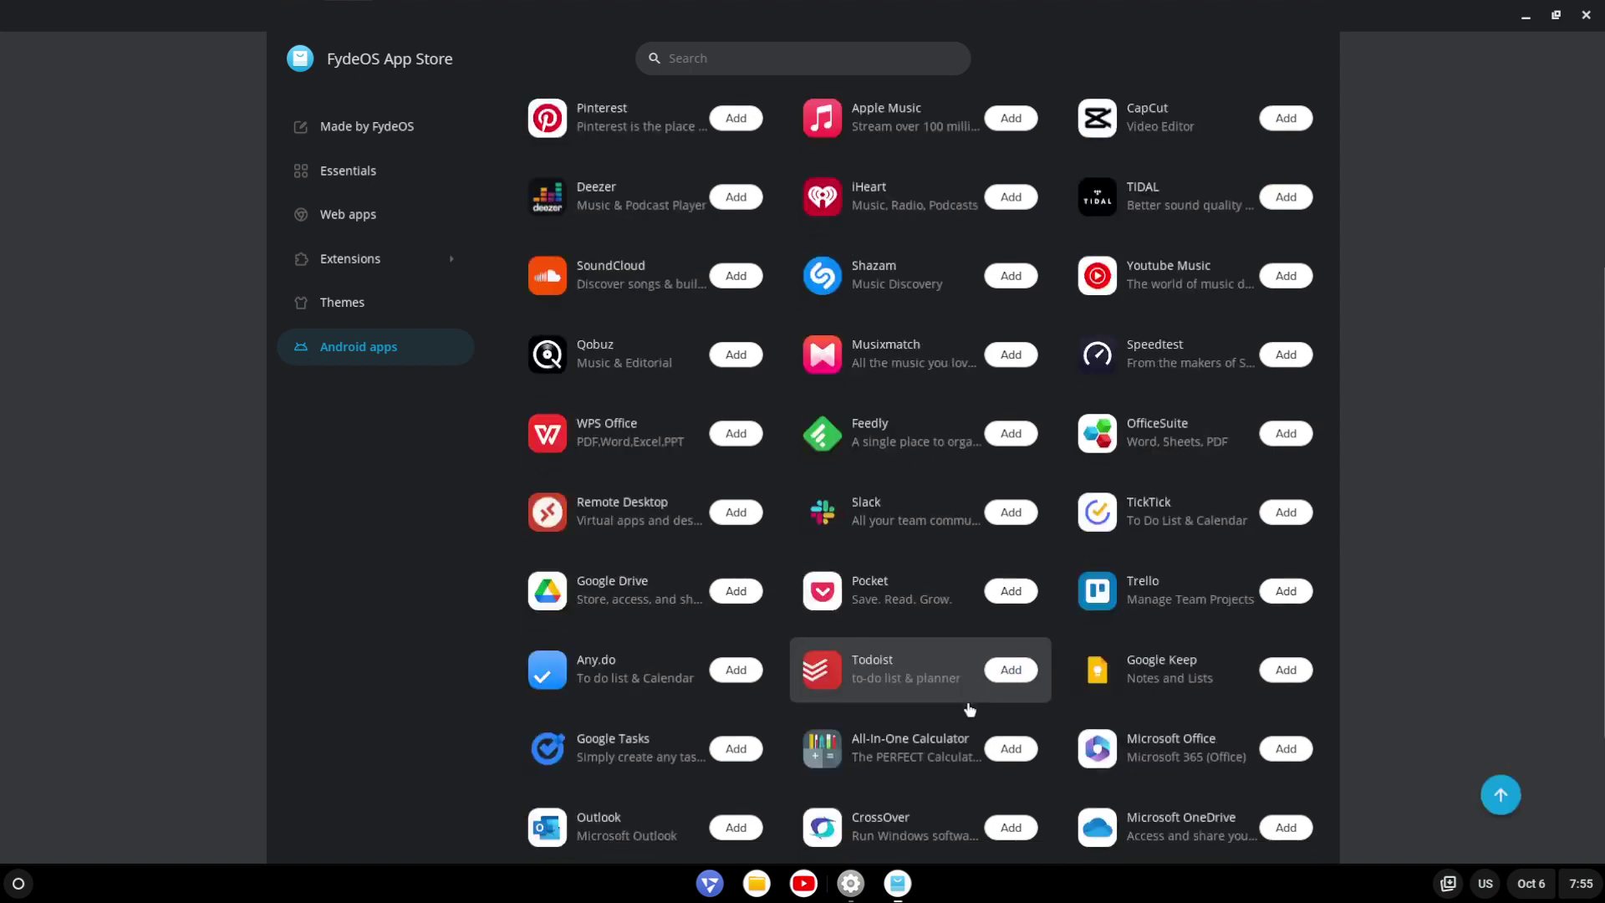
scroll(967, 709, down, 6)
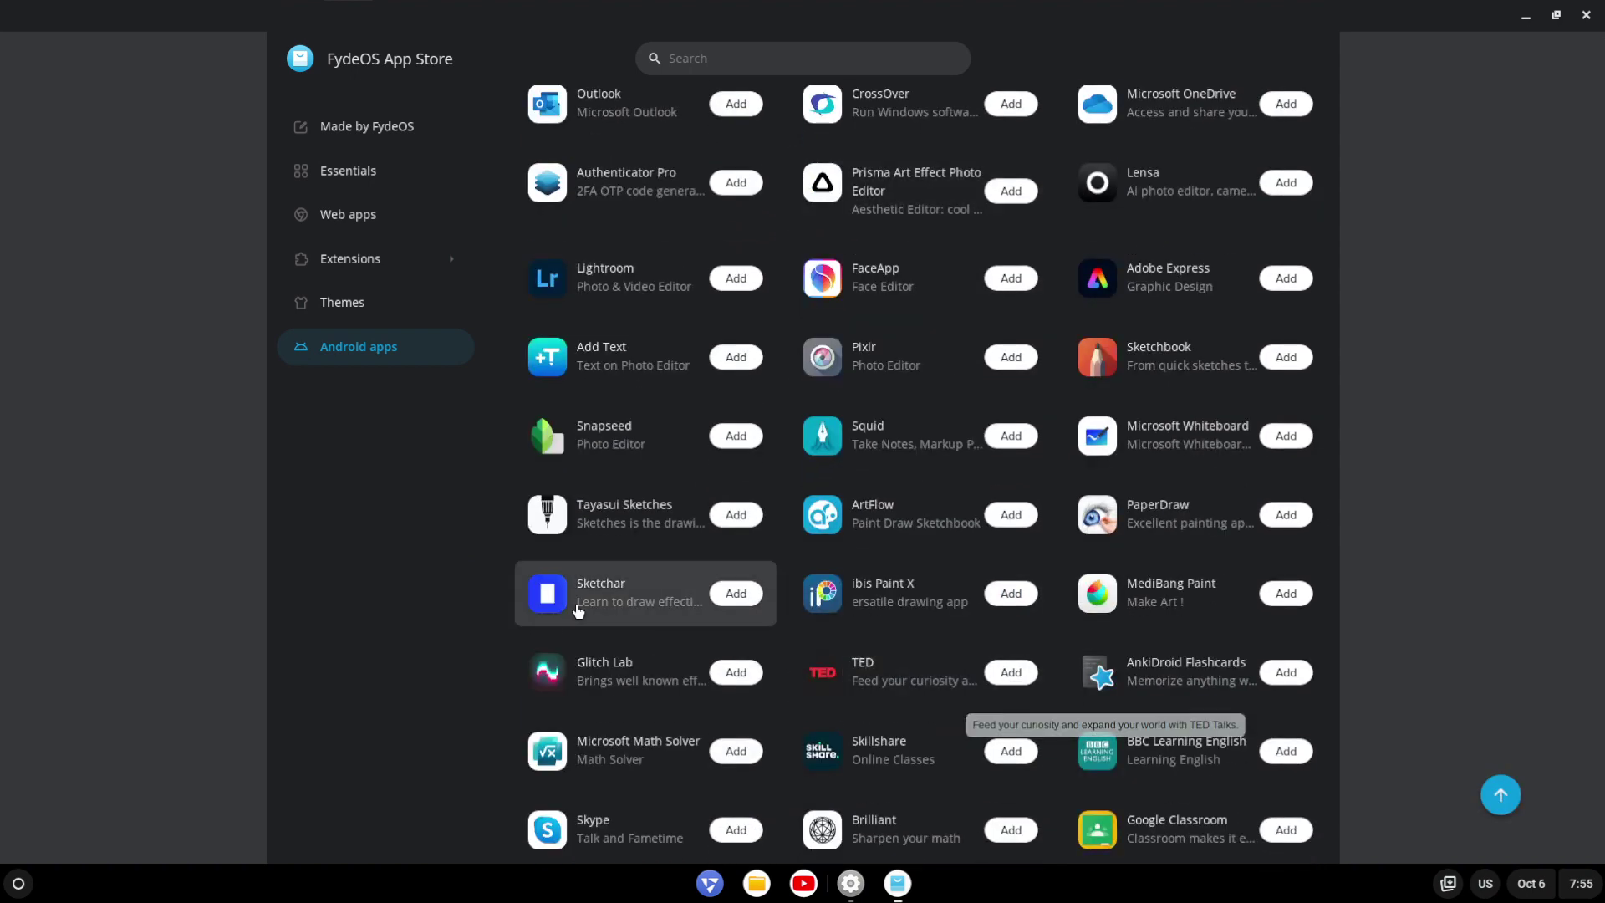
scroll(497, 587, down, 7)
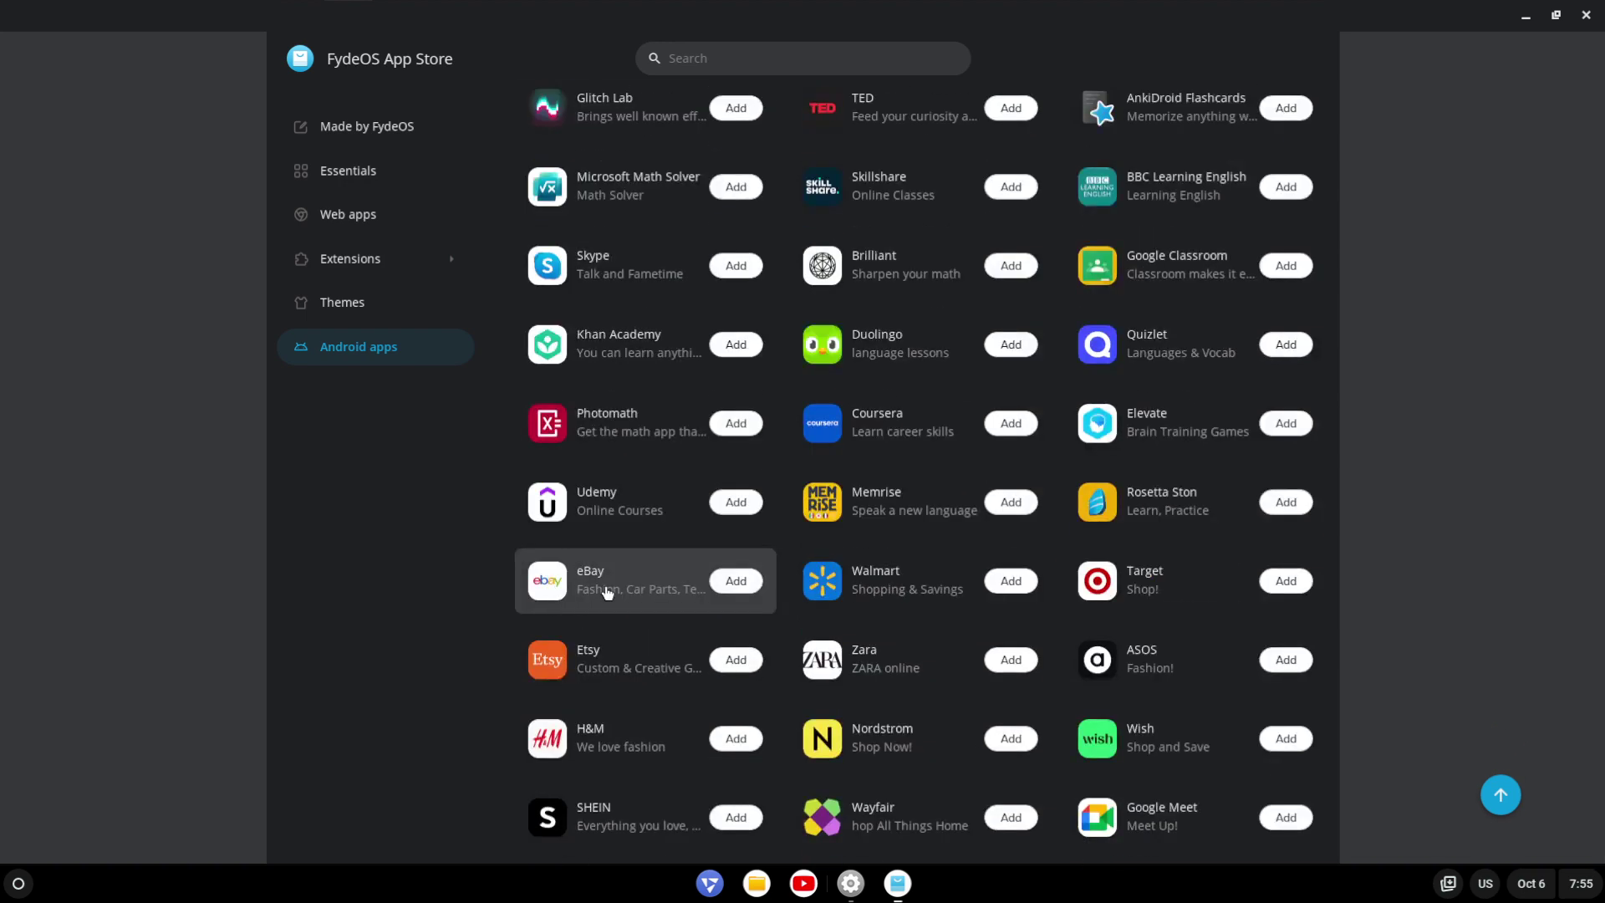
click(733, 582)
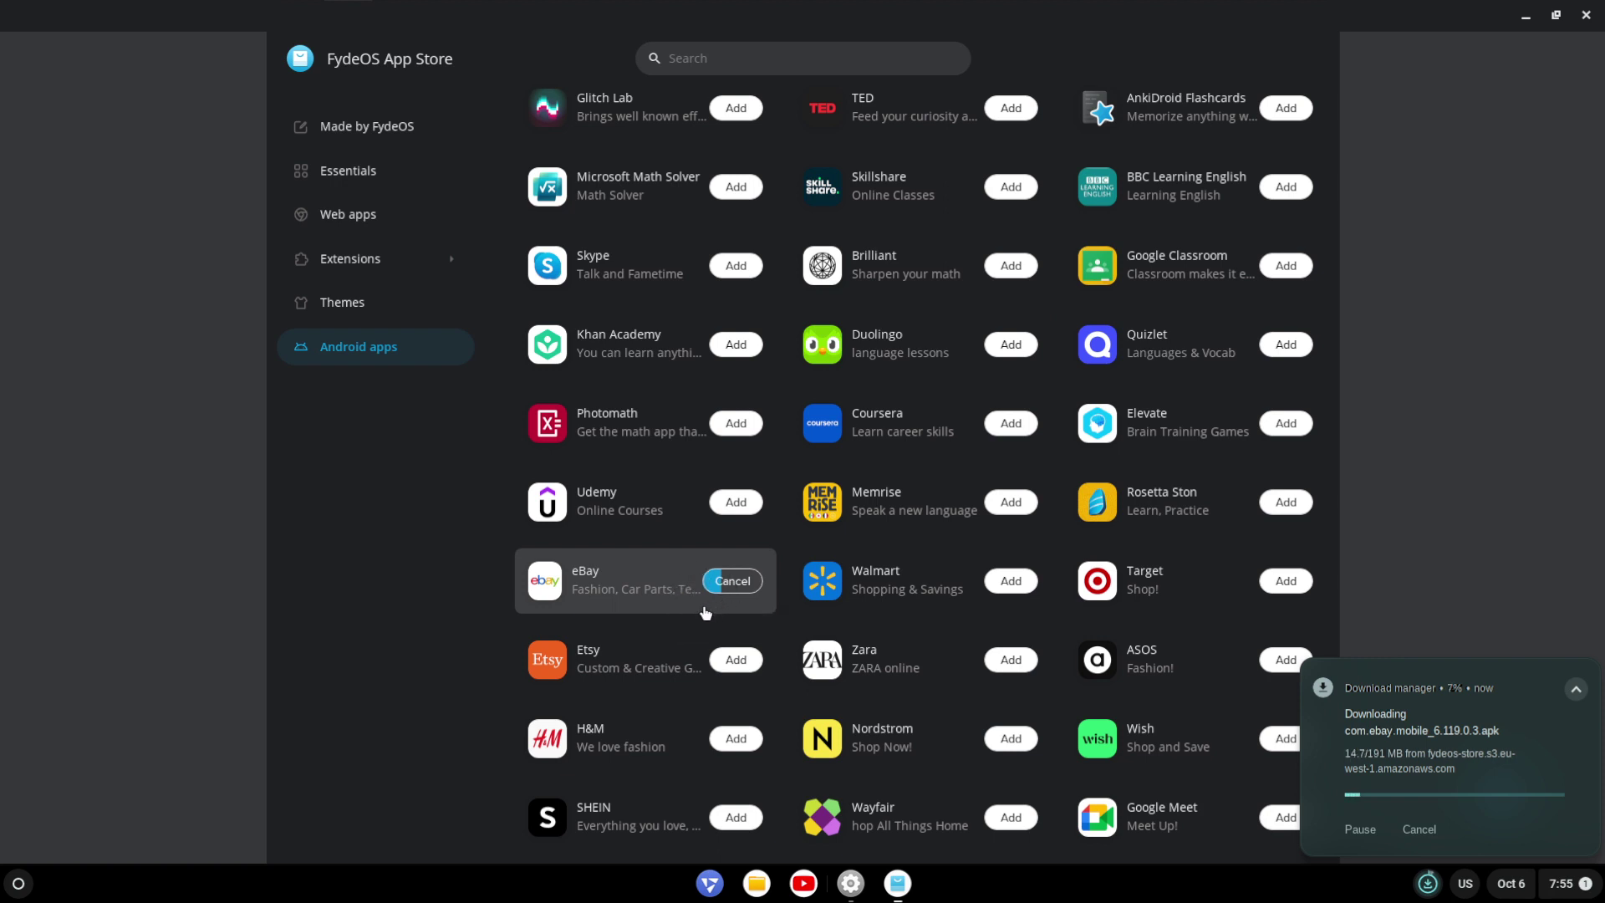
Wait for the eBay APK to finish installing until its button reads Open.
scroll(707, 609, up, 1)
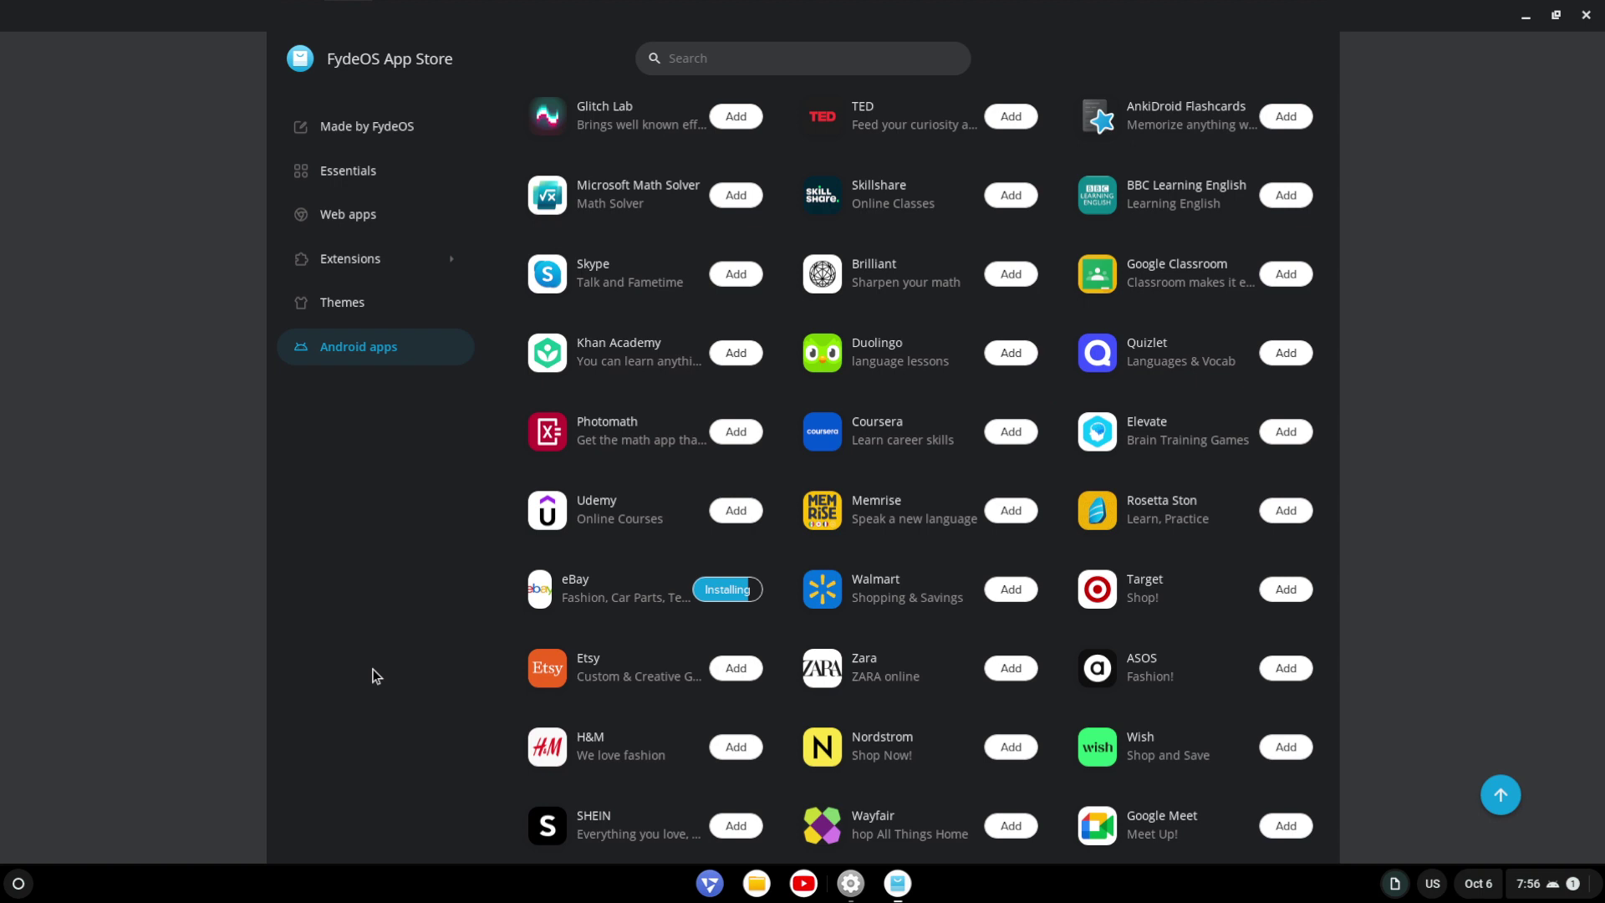
scroll(375, 676, down, 1)
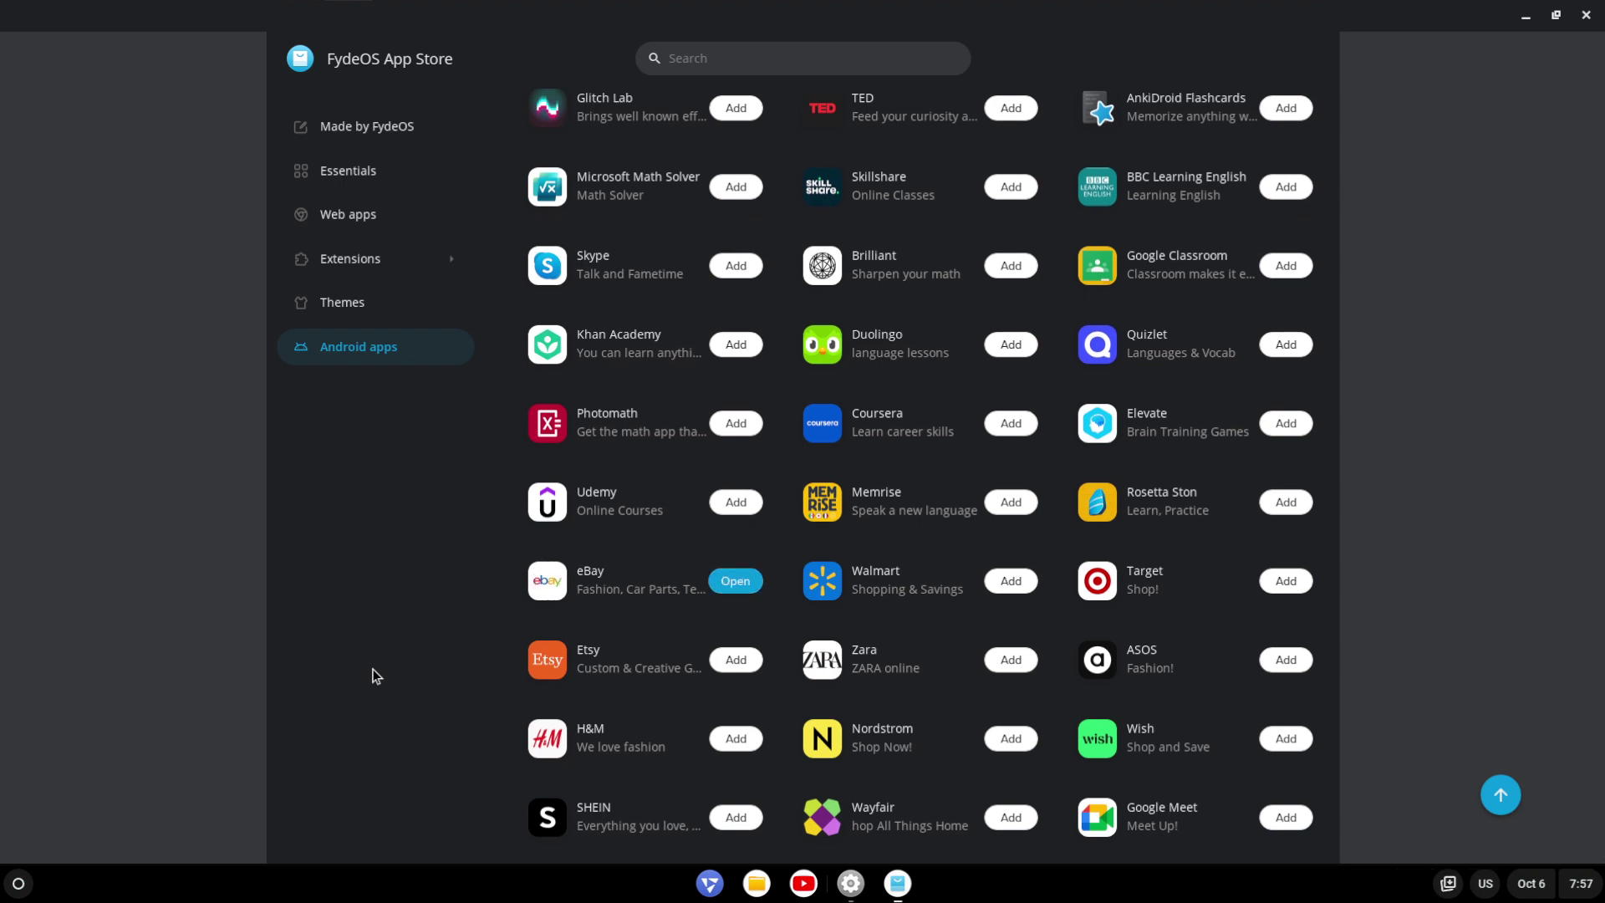
Launch eBay, dismiss its sign-in prompt, retry loading, then close eBay and the App Store.
click(12, 887)
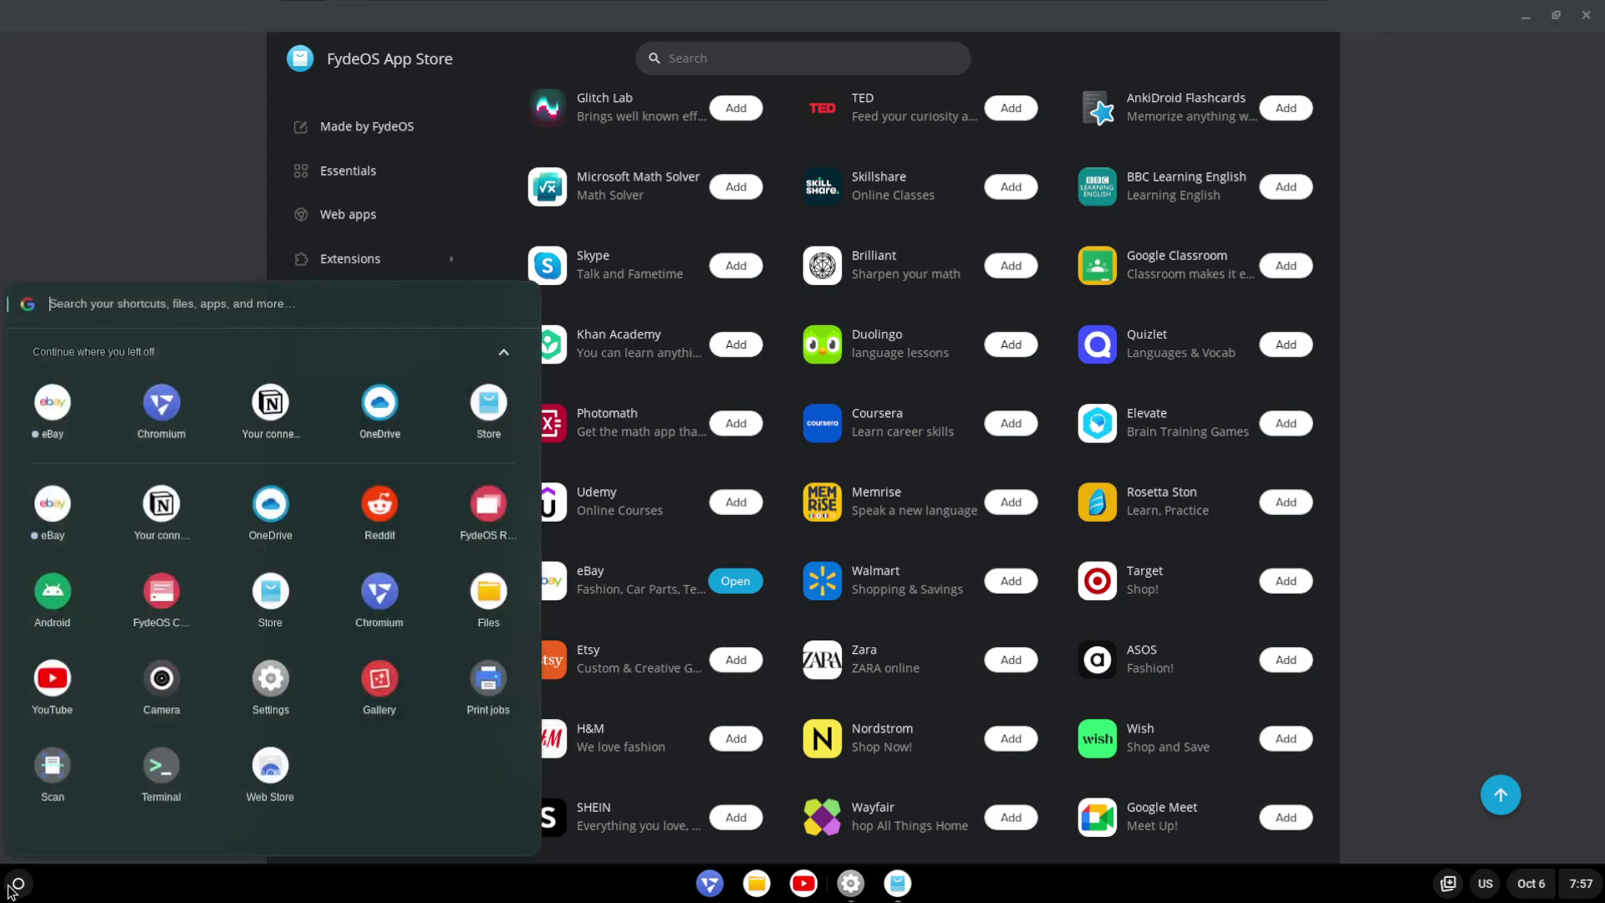
click(50, 502)
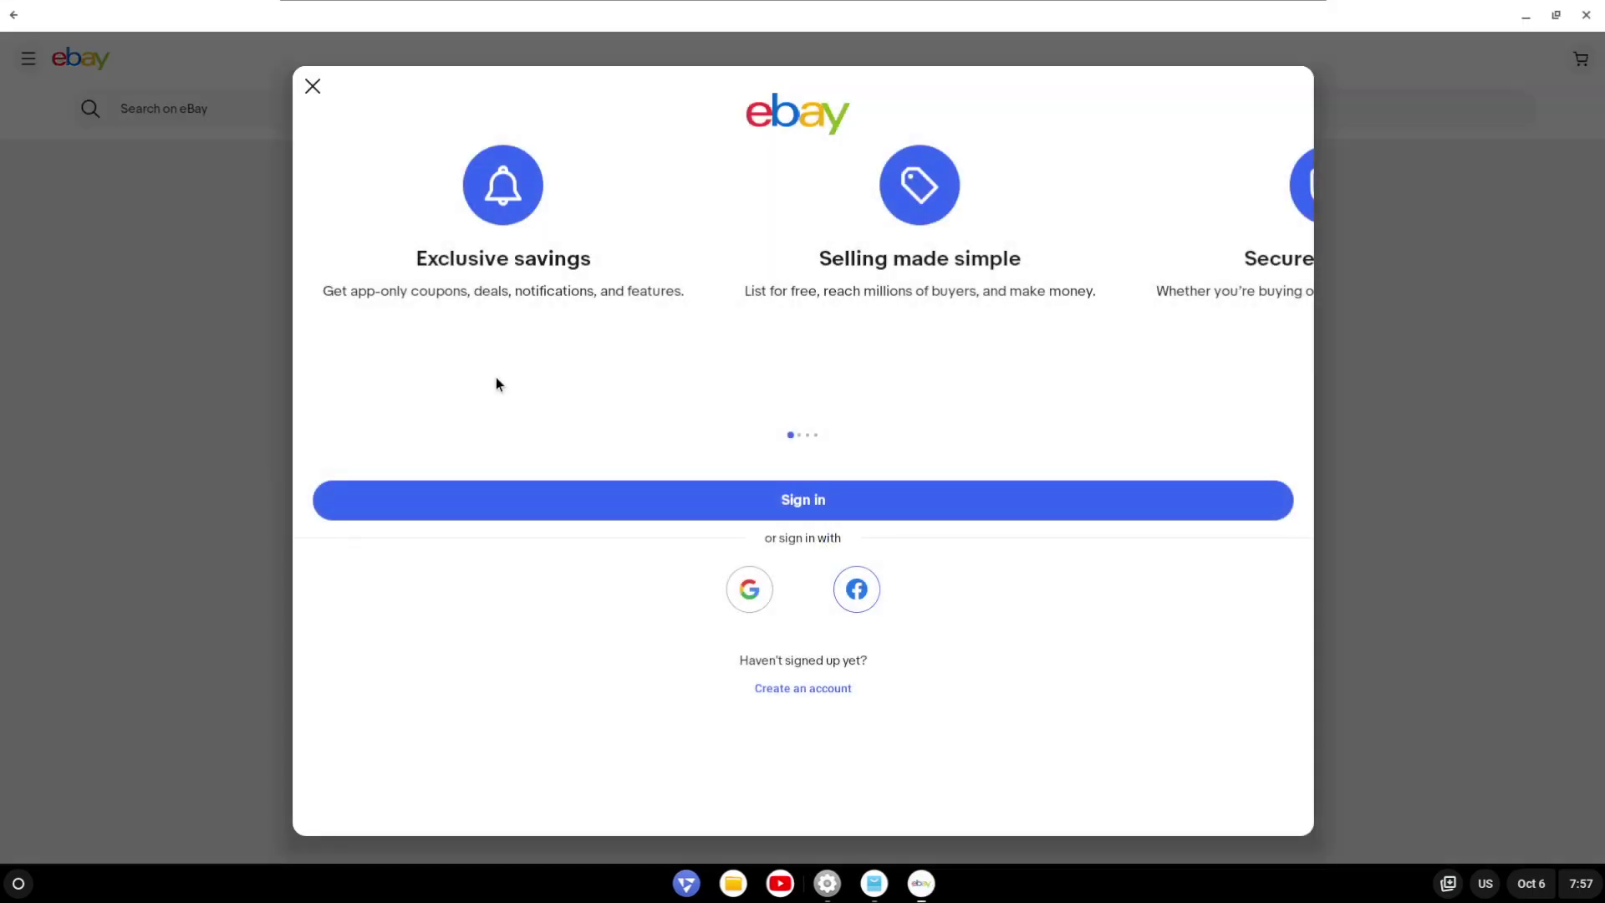
click(314, 84)
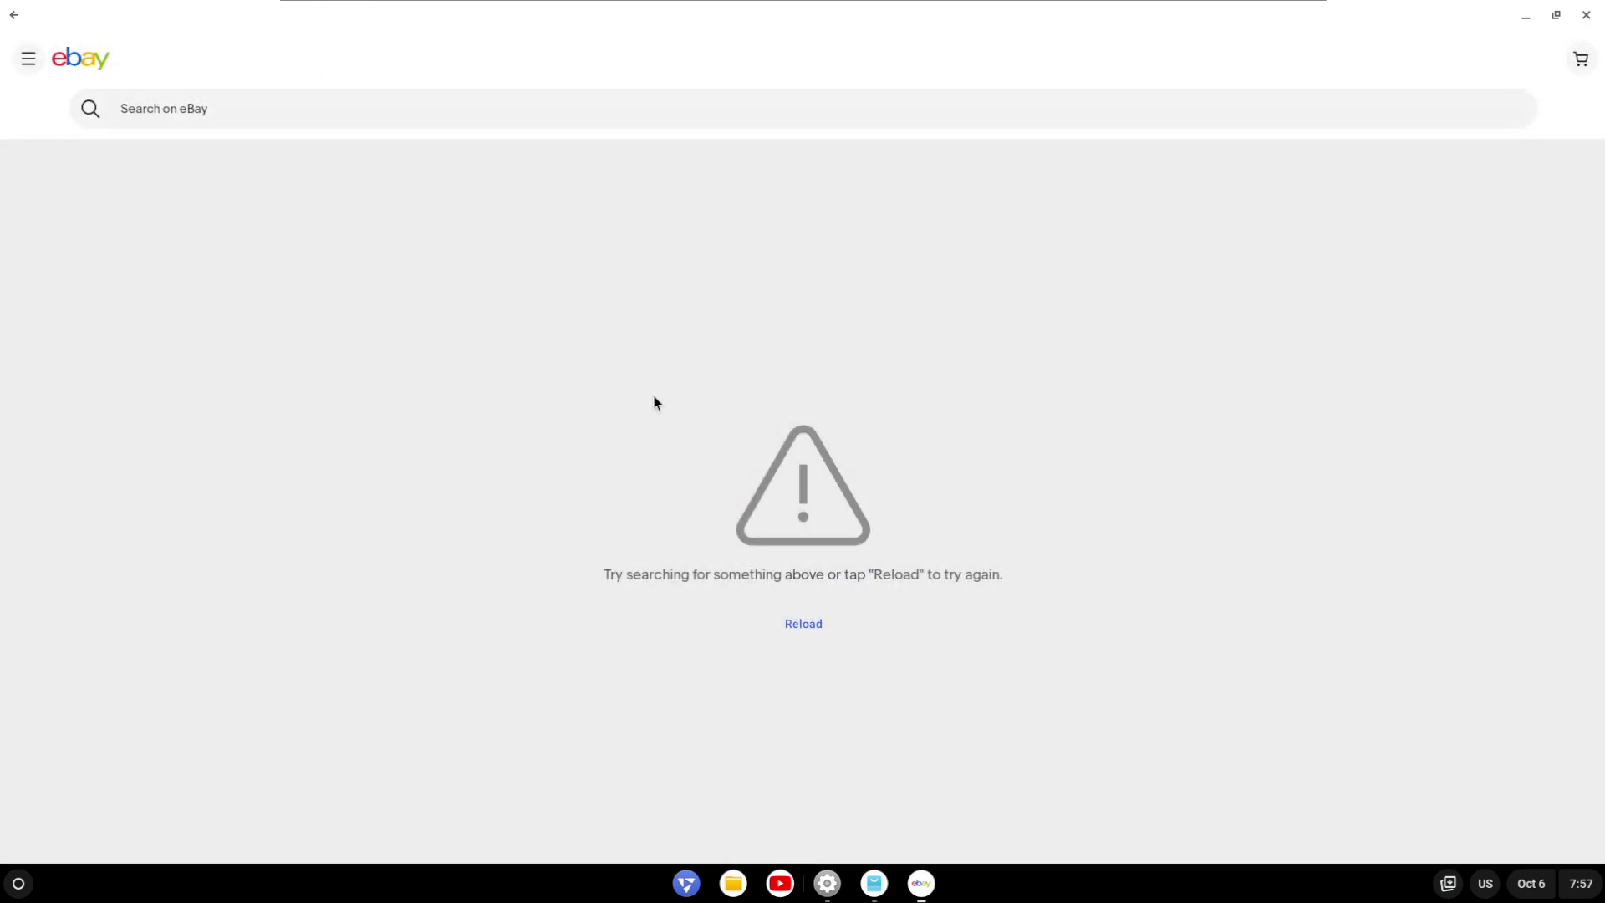
click(804, 624)
click(42, 62)
click(498, 262)
click(1587, 15)
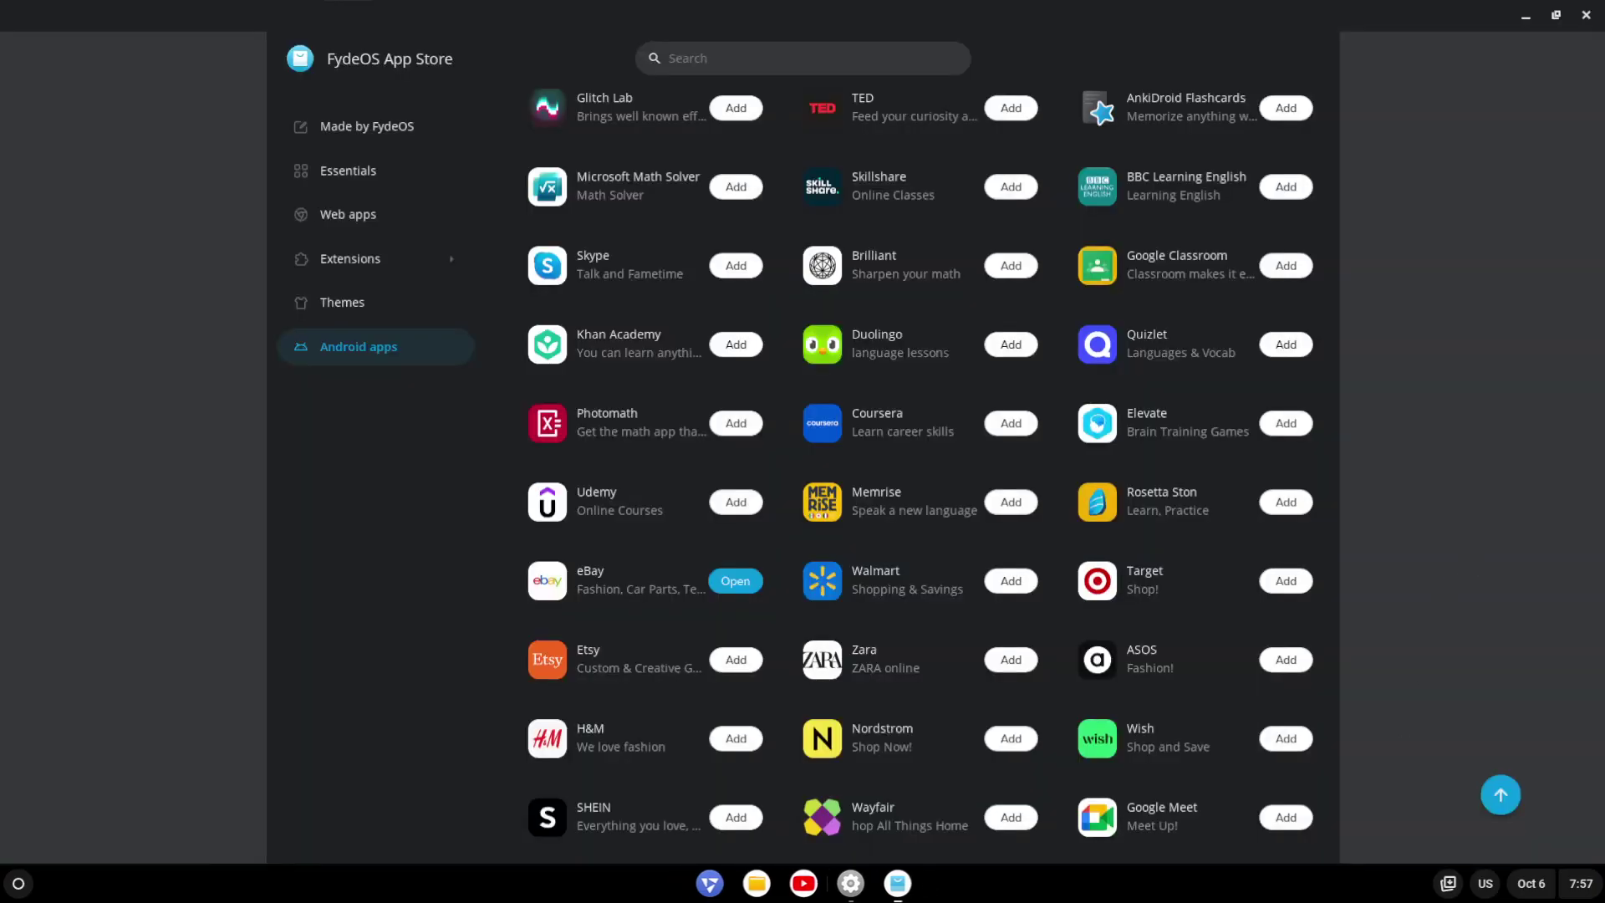
click(1586, 15)
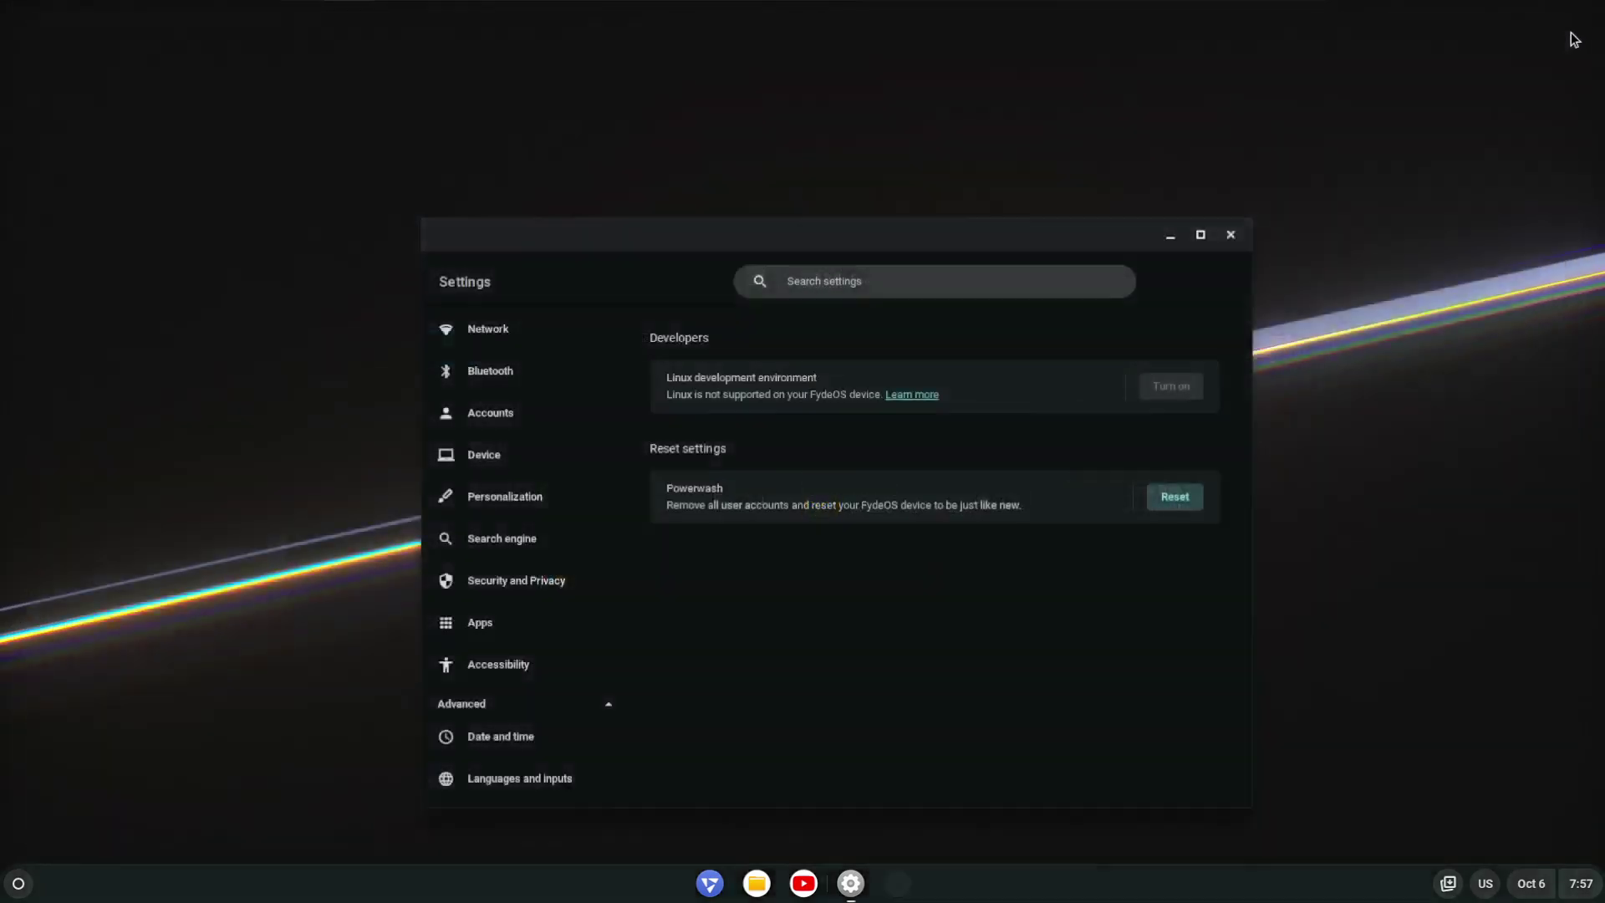
Close the Settings window and bring up the desktop's shelf and wallpaper menu.
click(1231, 234)
right_click(623, 336)
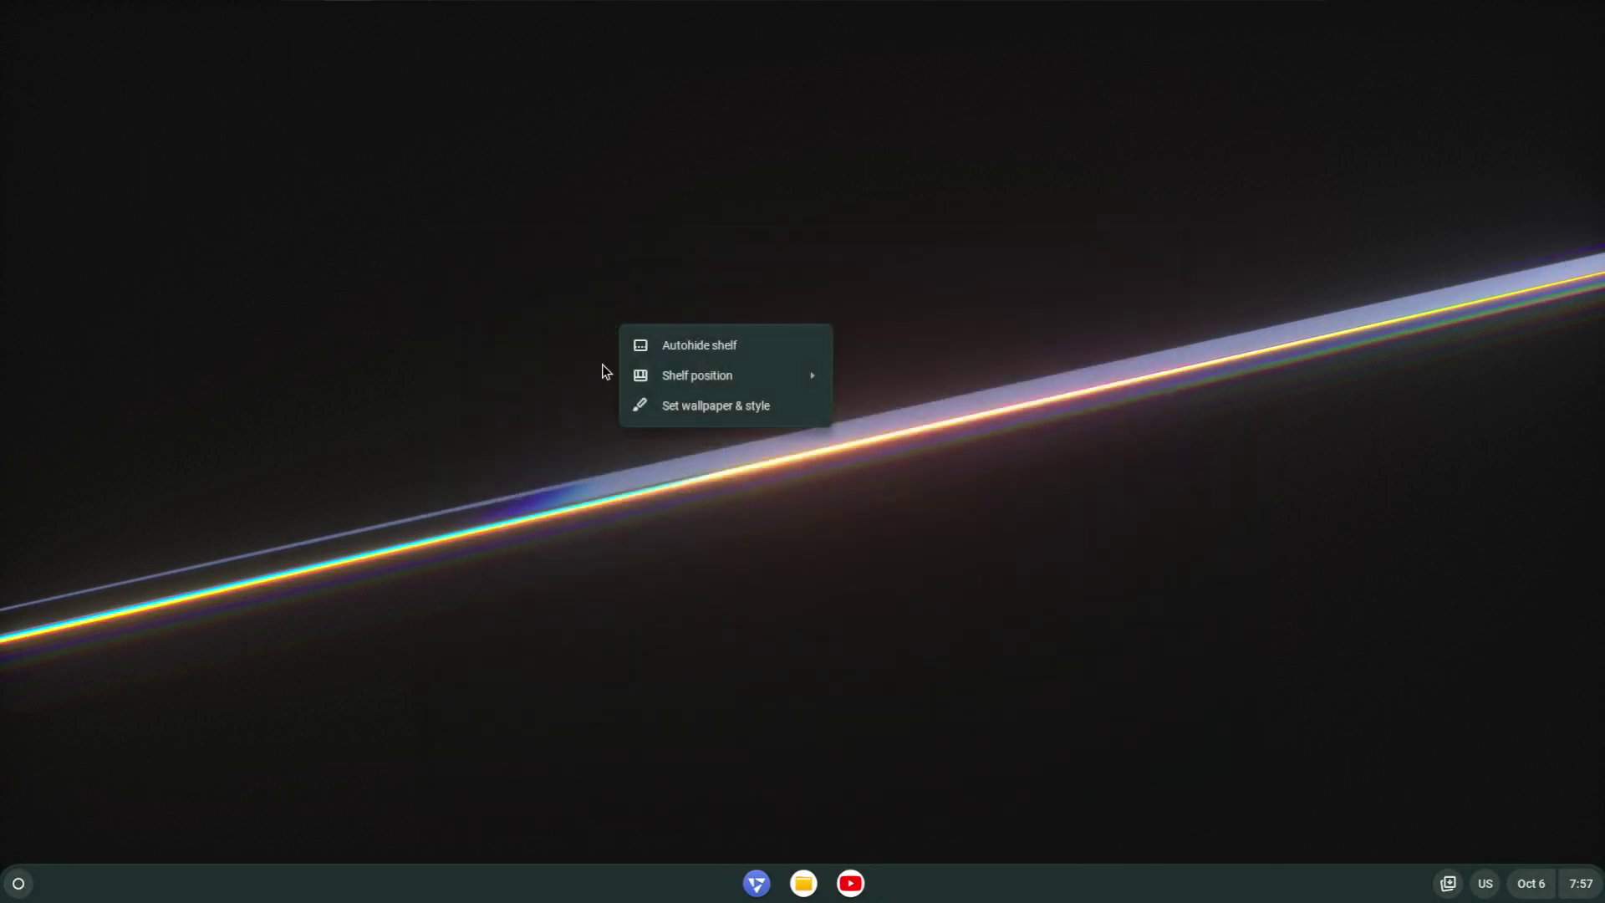
mouse_move(794, 388)
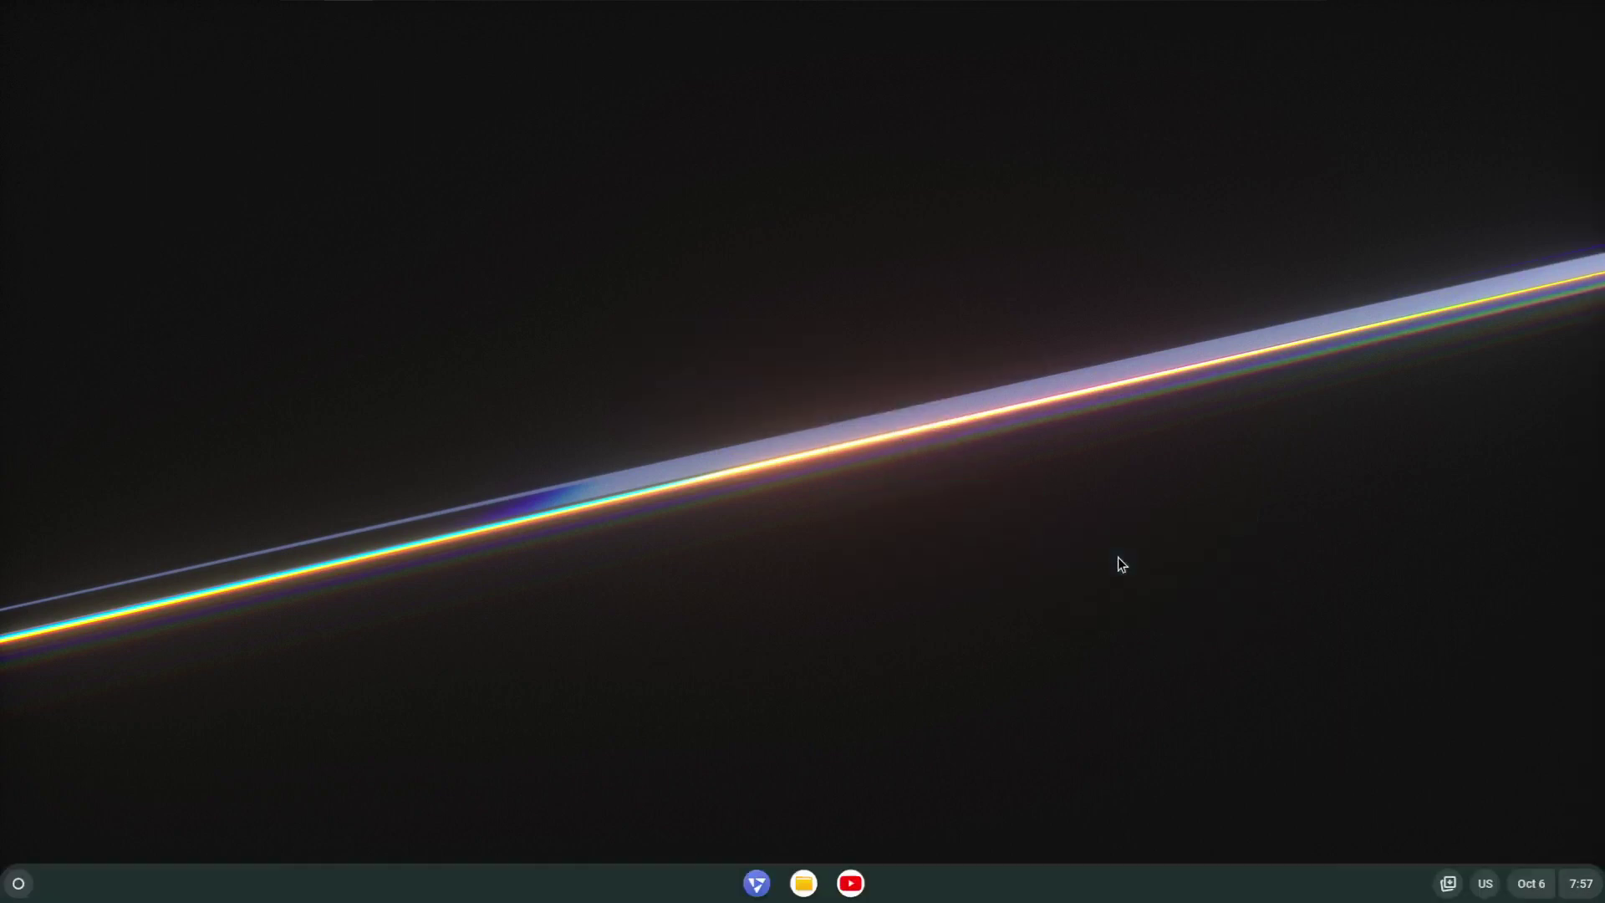
right_click(882, 549)
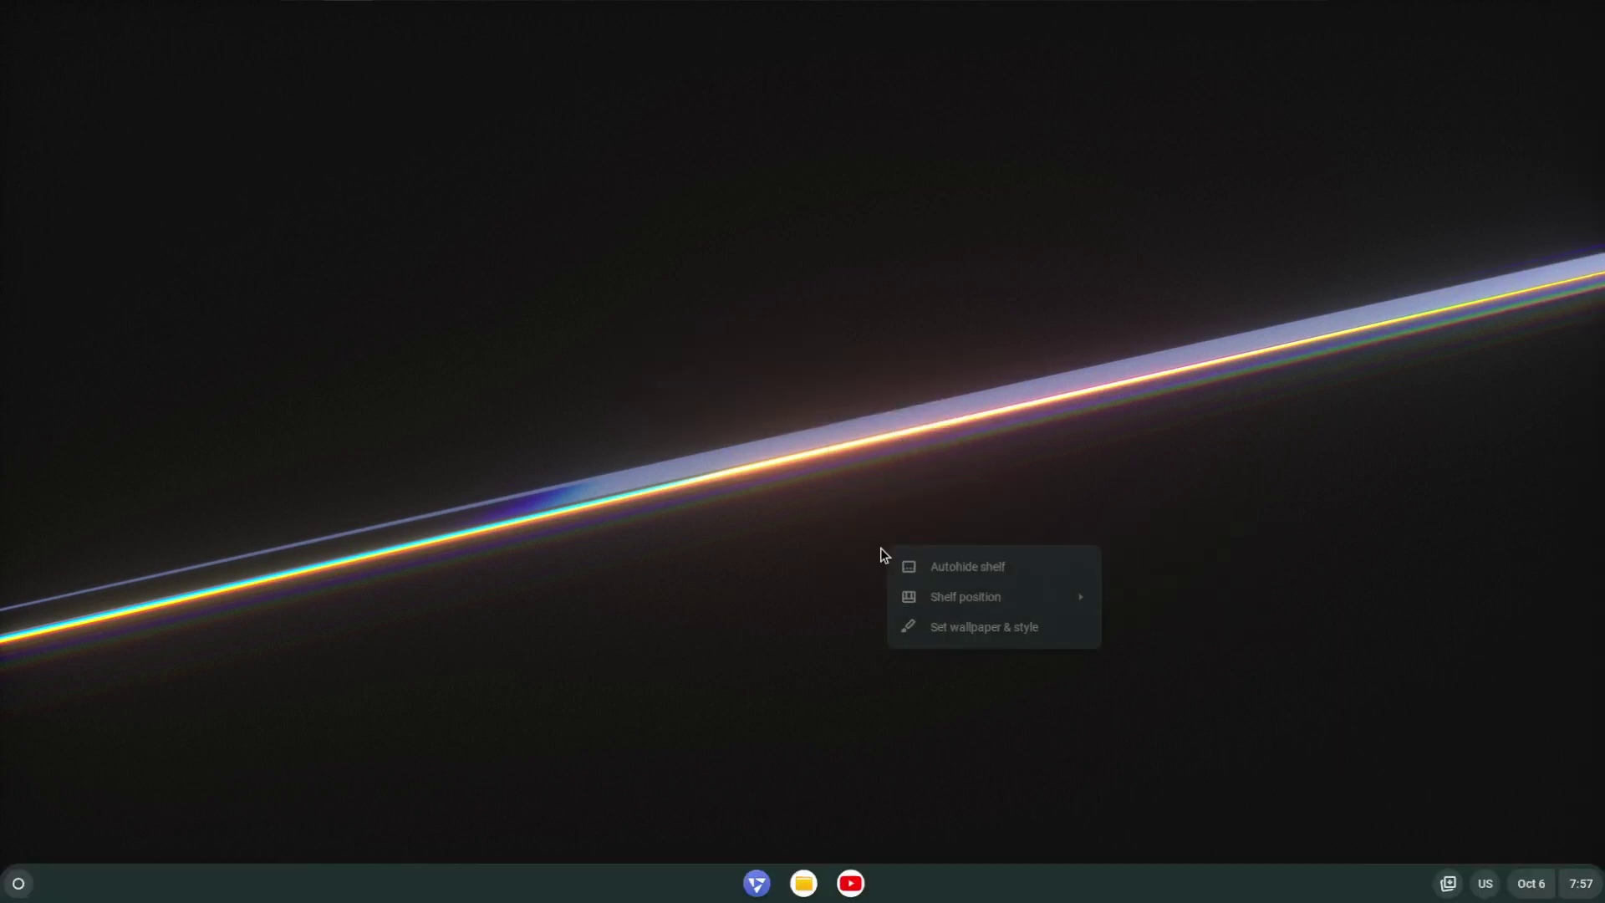
Open Wallpaper & style and browse the list of wallpaper collections.
click(1000, 622)
scroll(996, 620, down, 2)
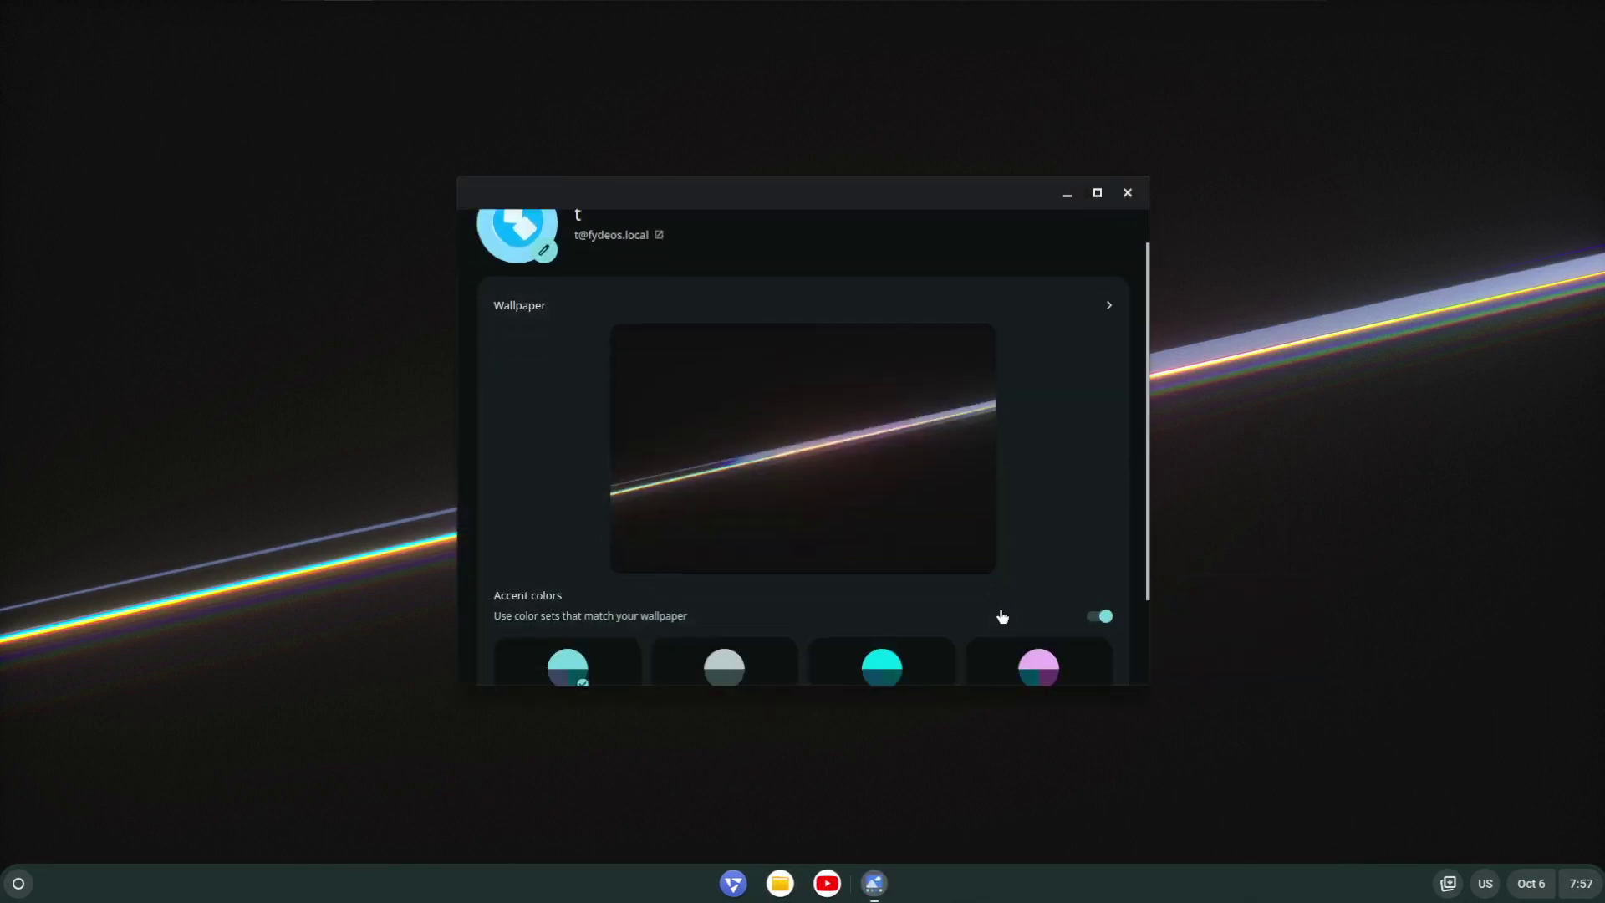
scroll(999, 606, up, 5)
click(1107, 351)
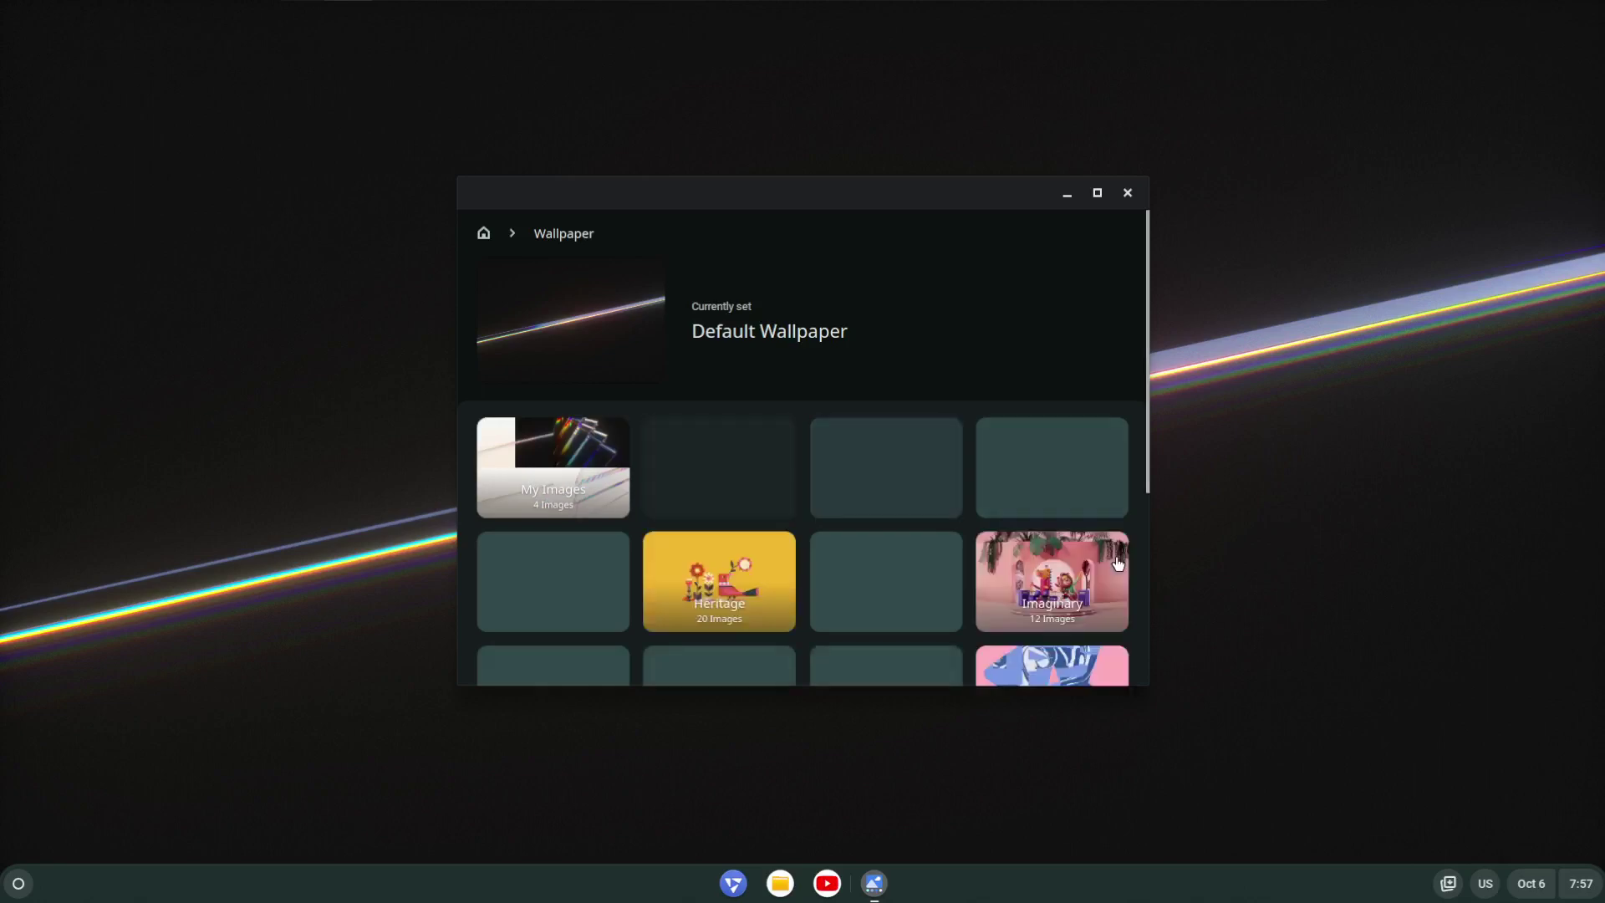
scroll(1118, 563, down, 3)
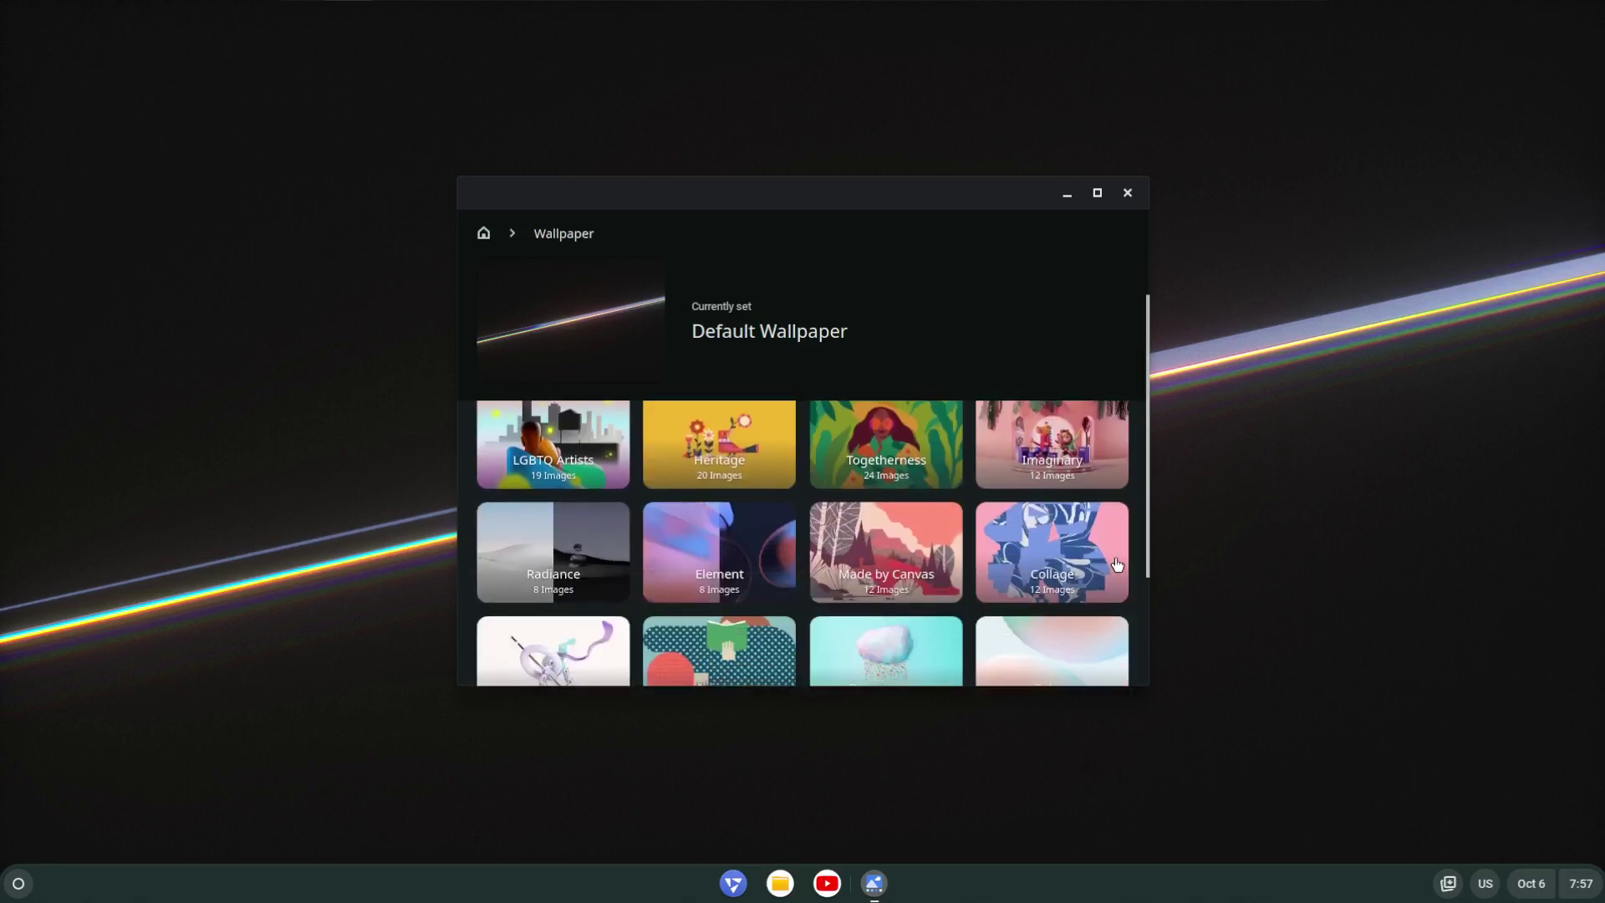
scroll(1117, 563, down, 2)
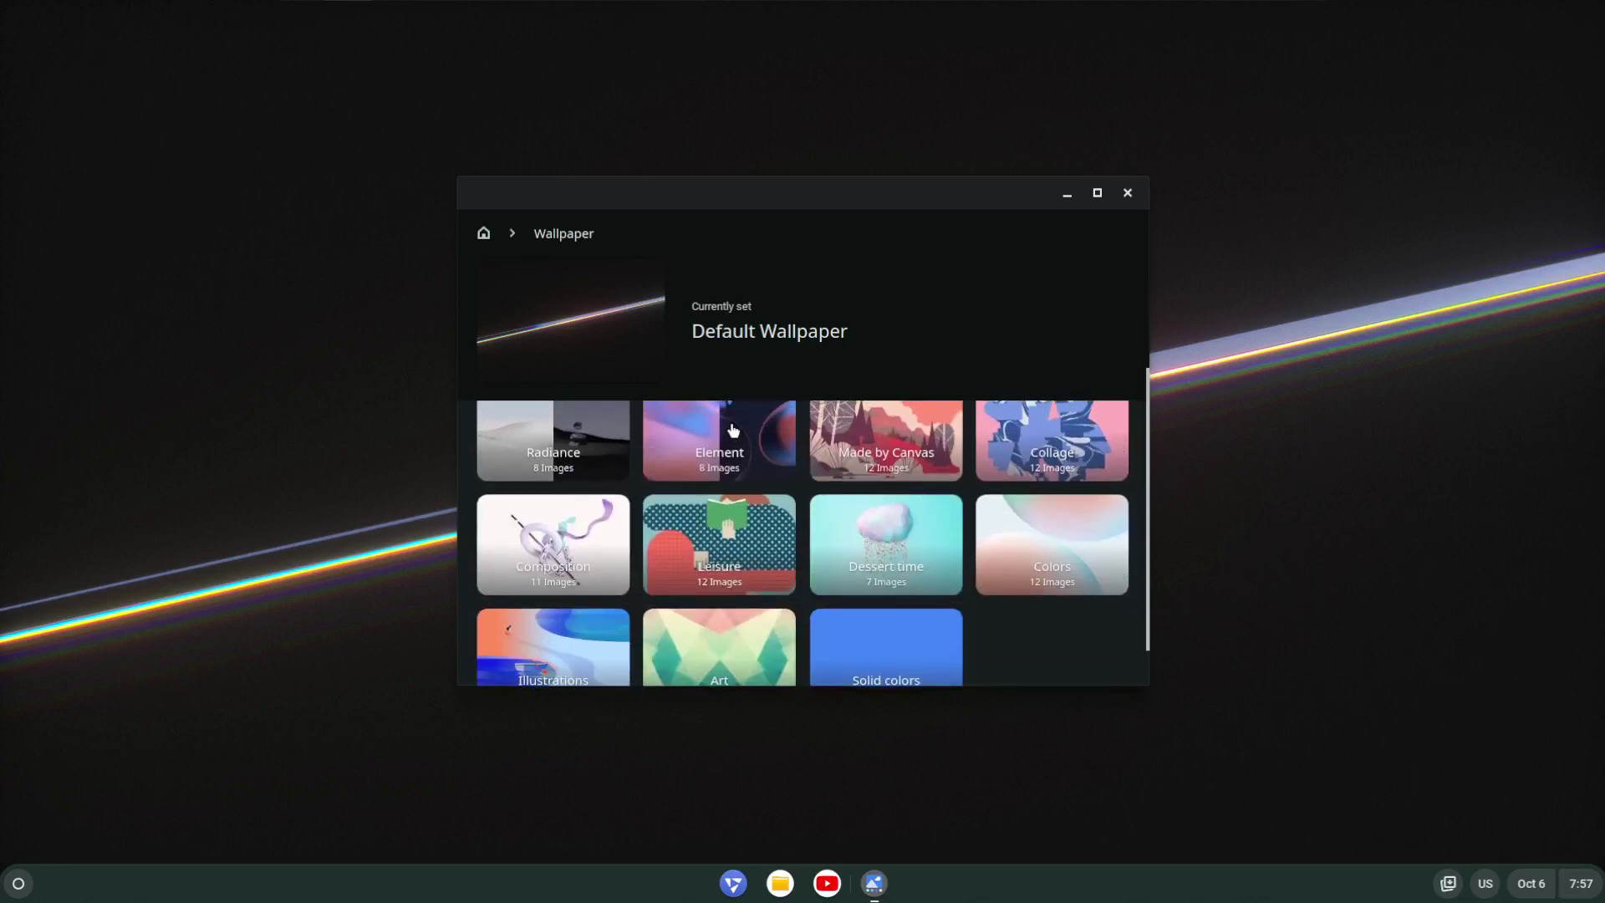
scroll(730, 430, down, 1)
scroll(725, 535, up, 5)
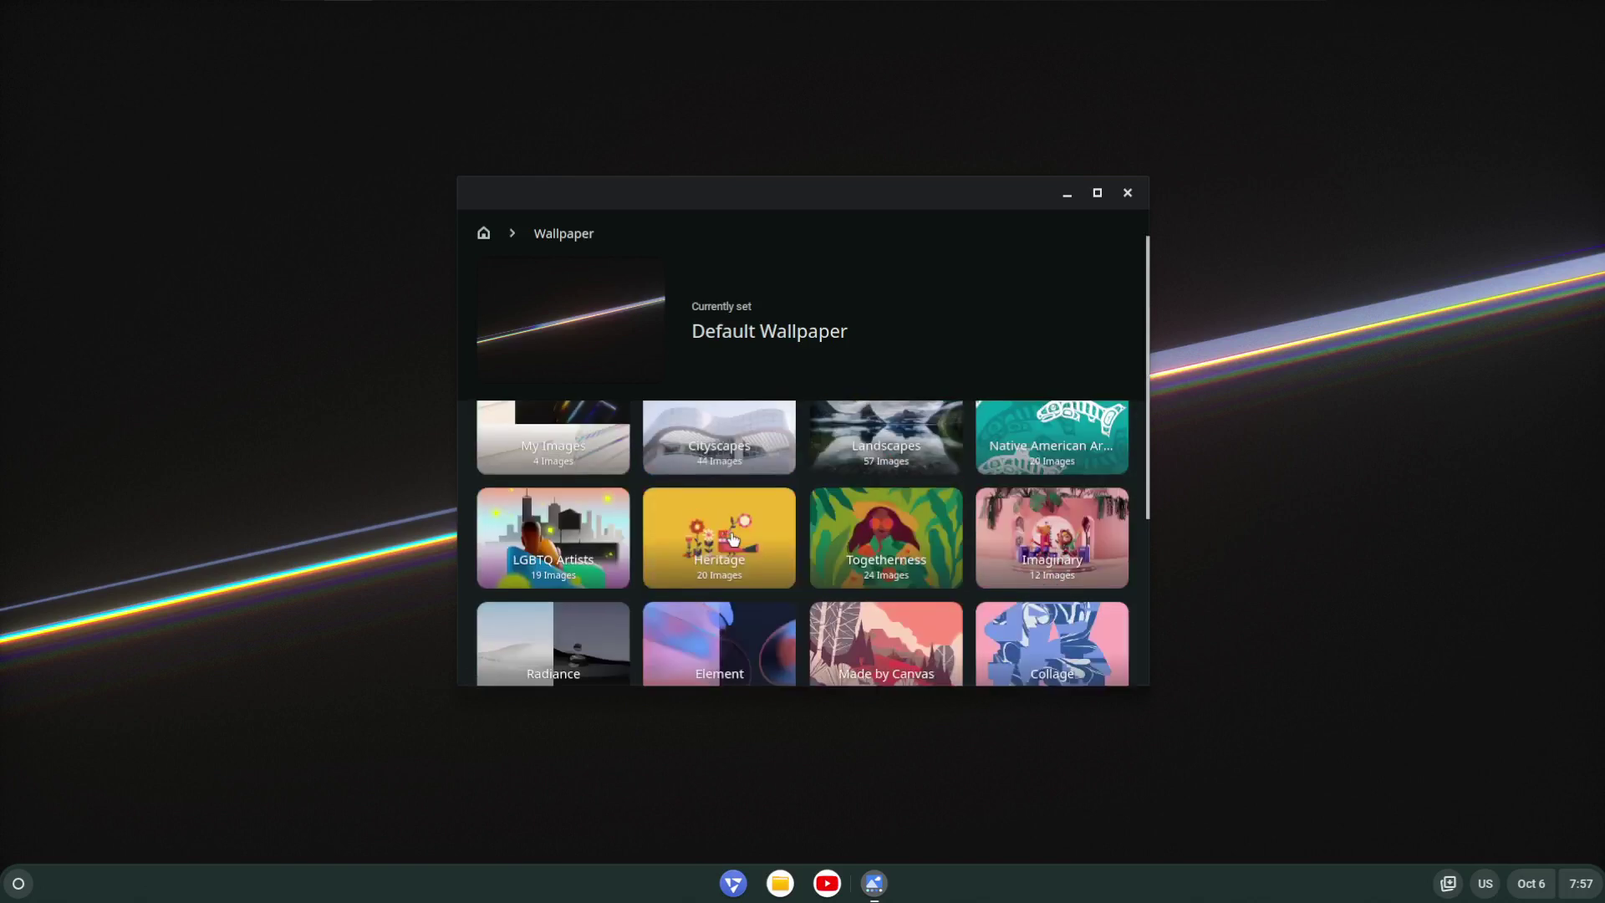
scroll(702, 560, down, 5)
Apply the first Element collection image as wallpaper, close the window, and show the app list.
click(729, 410)
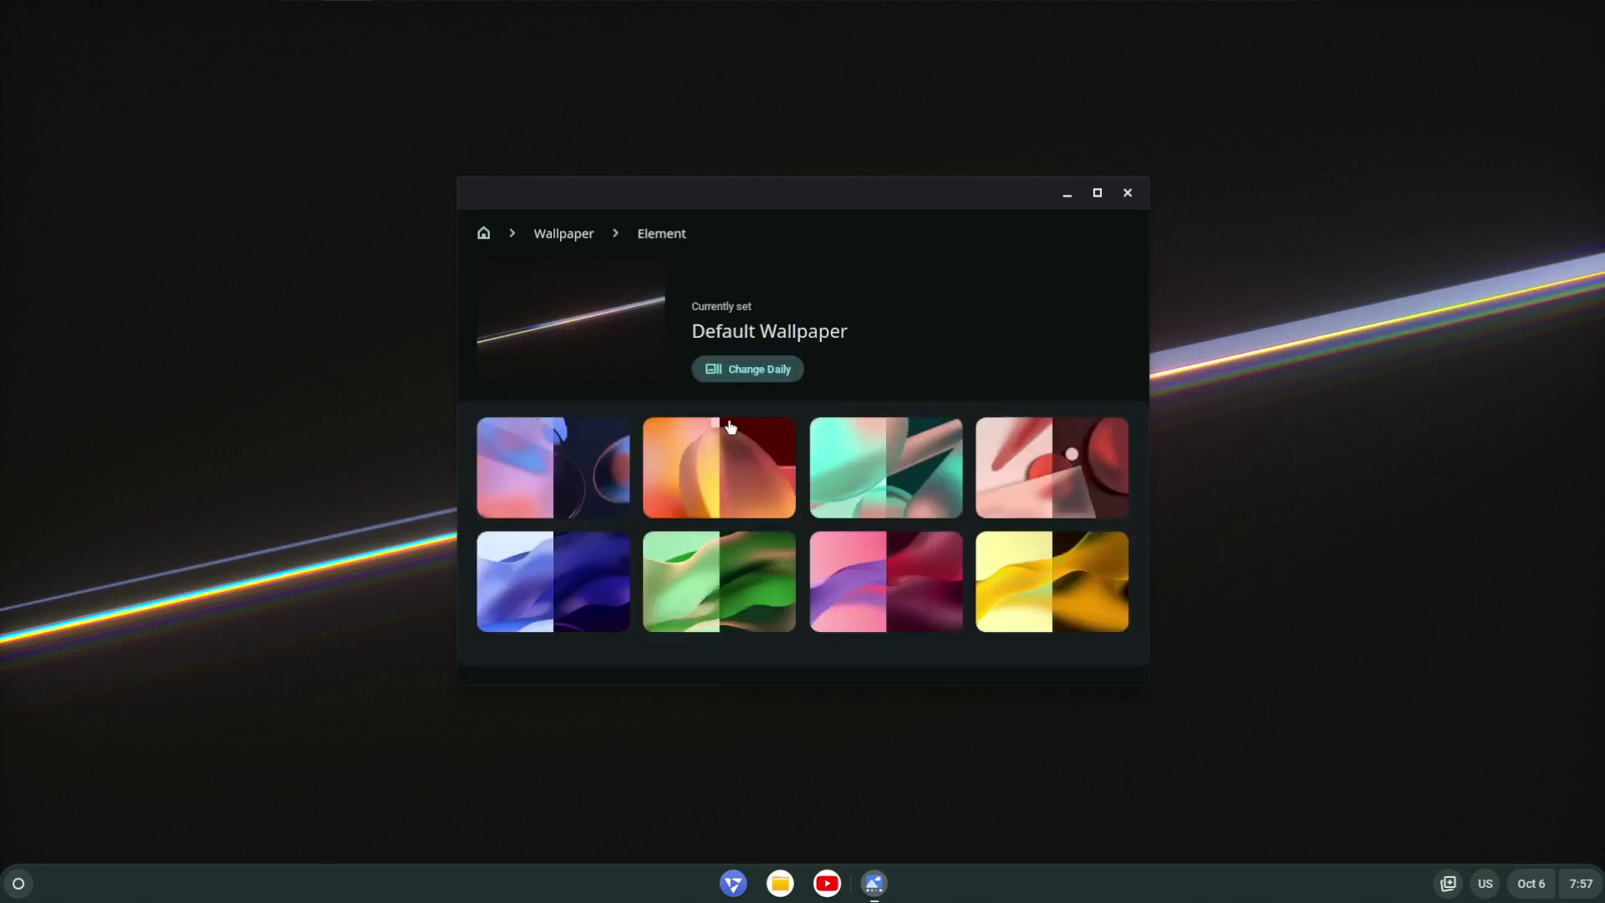
click(583, 511)
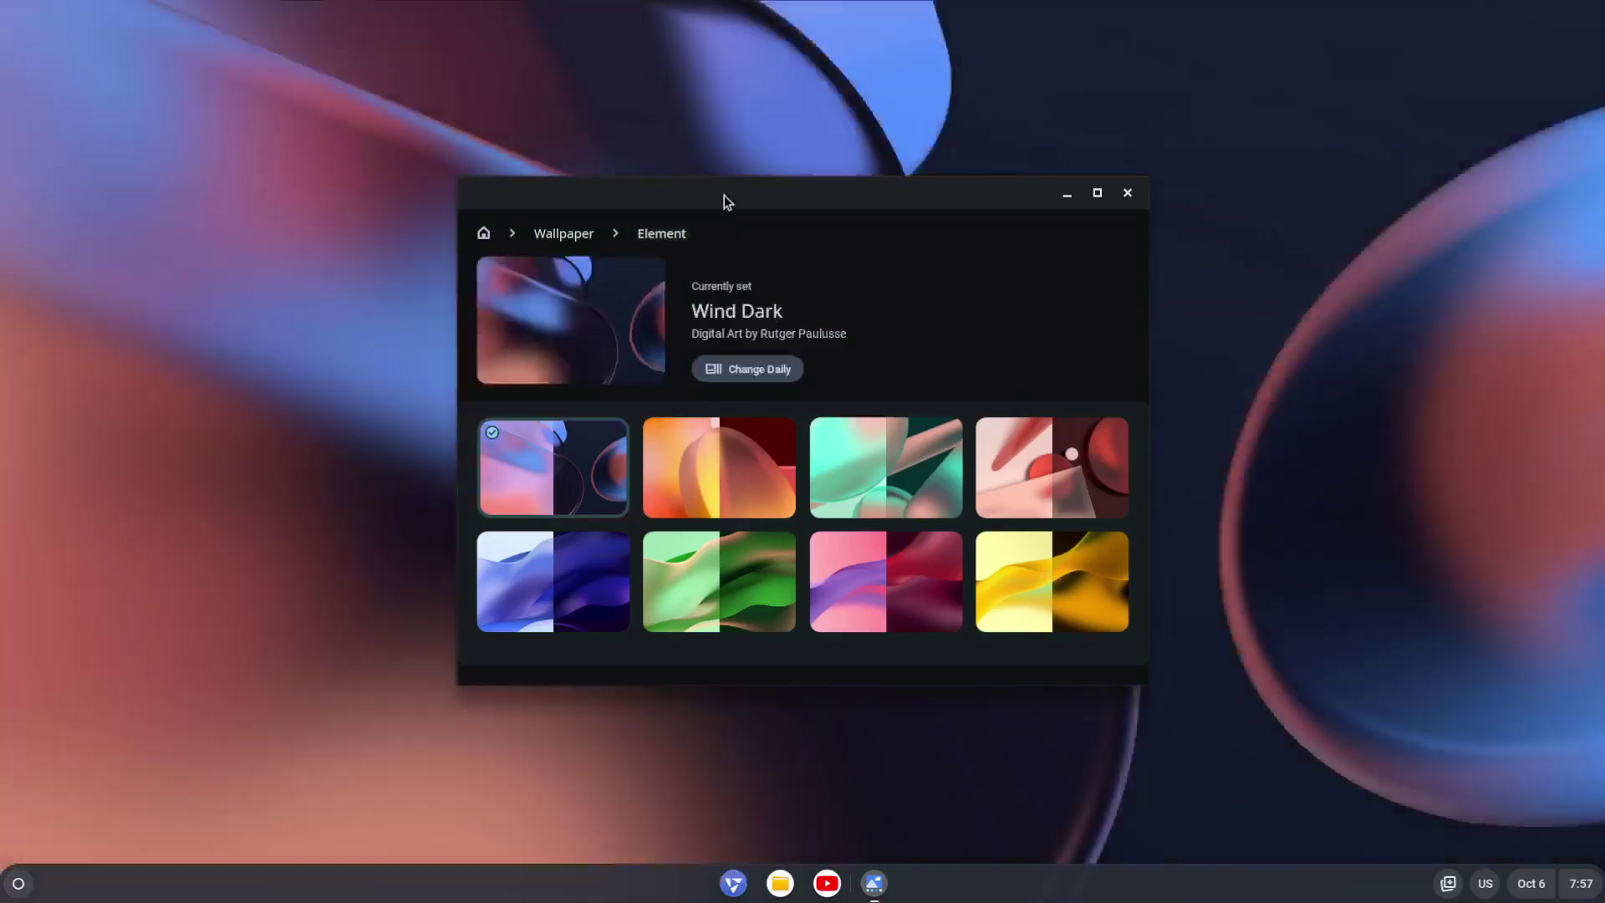
click(1130, 193)
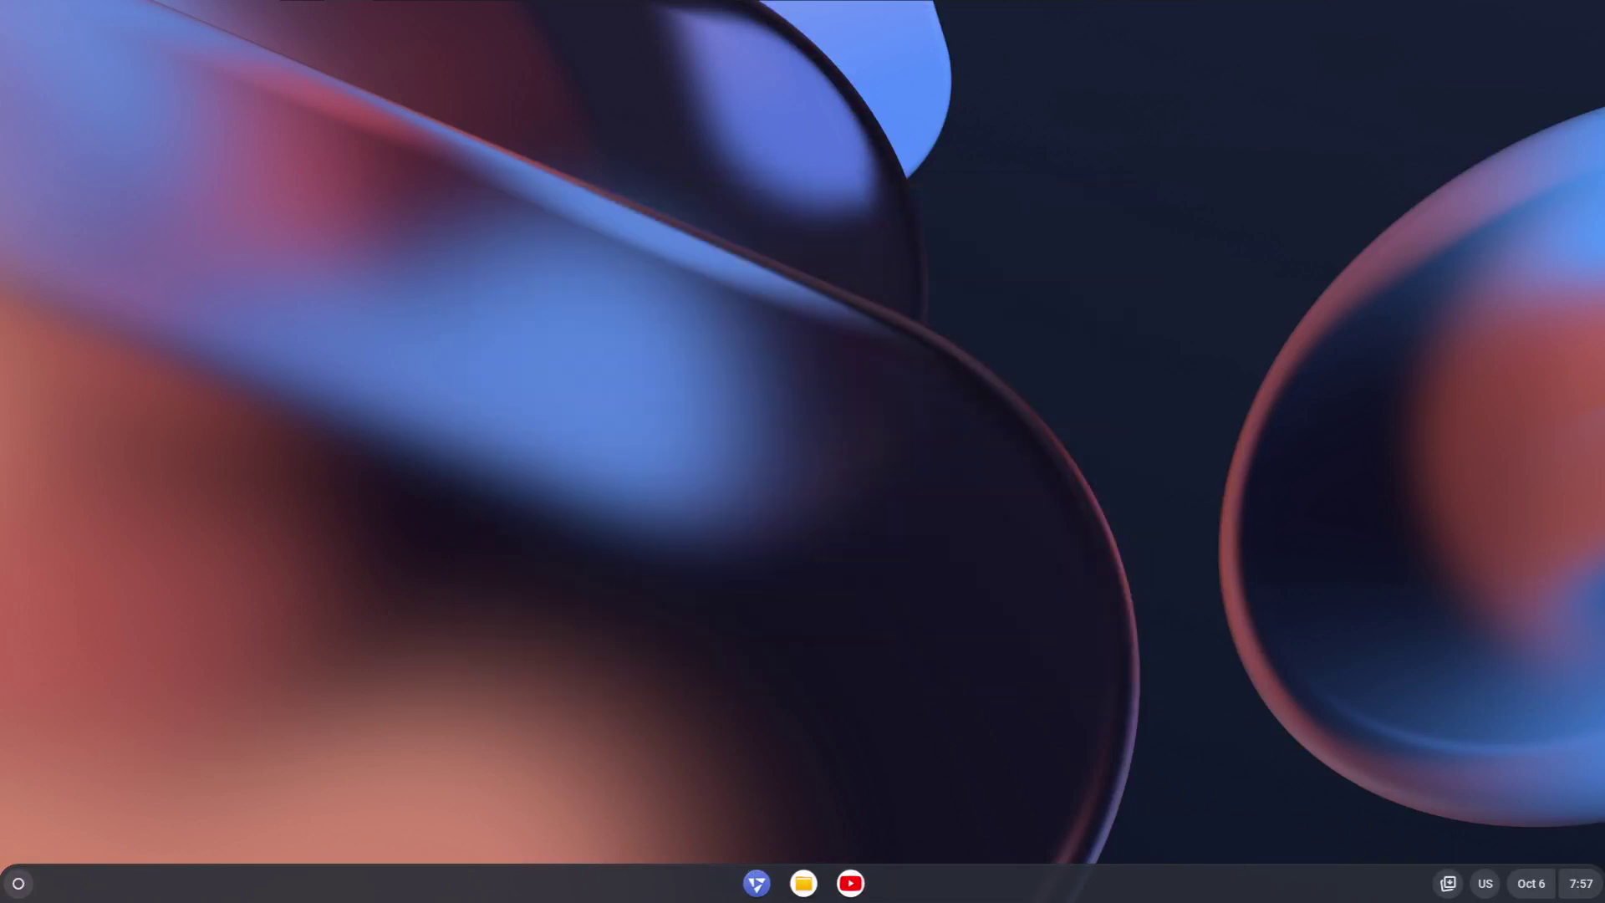
click(18, 884)
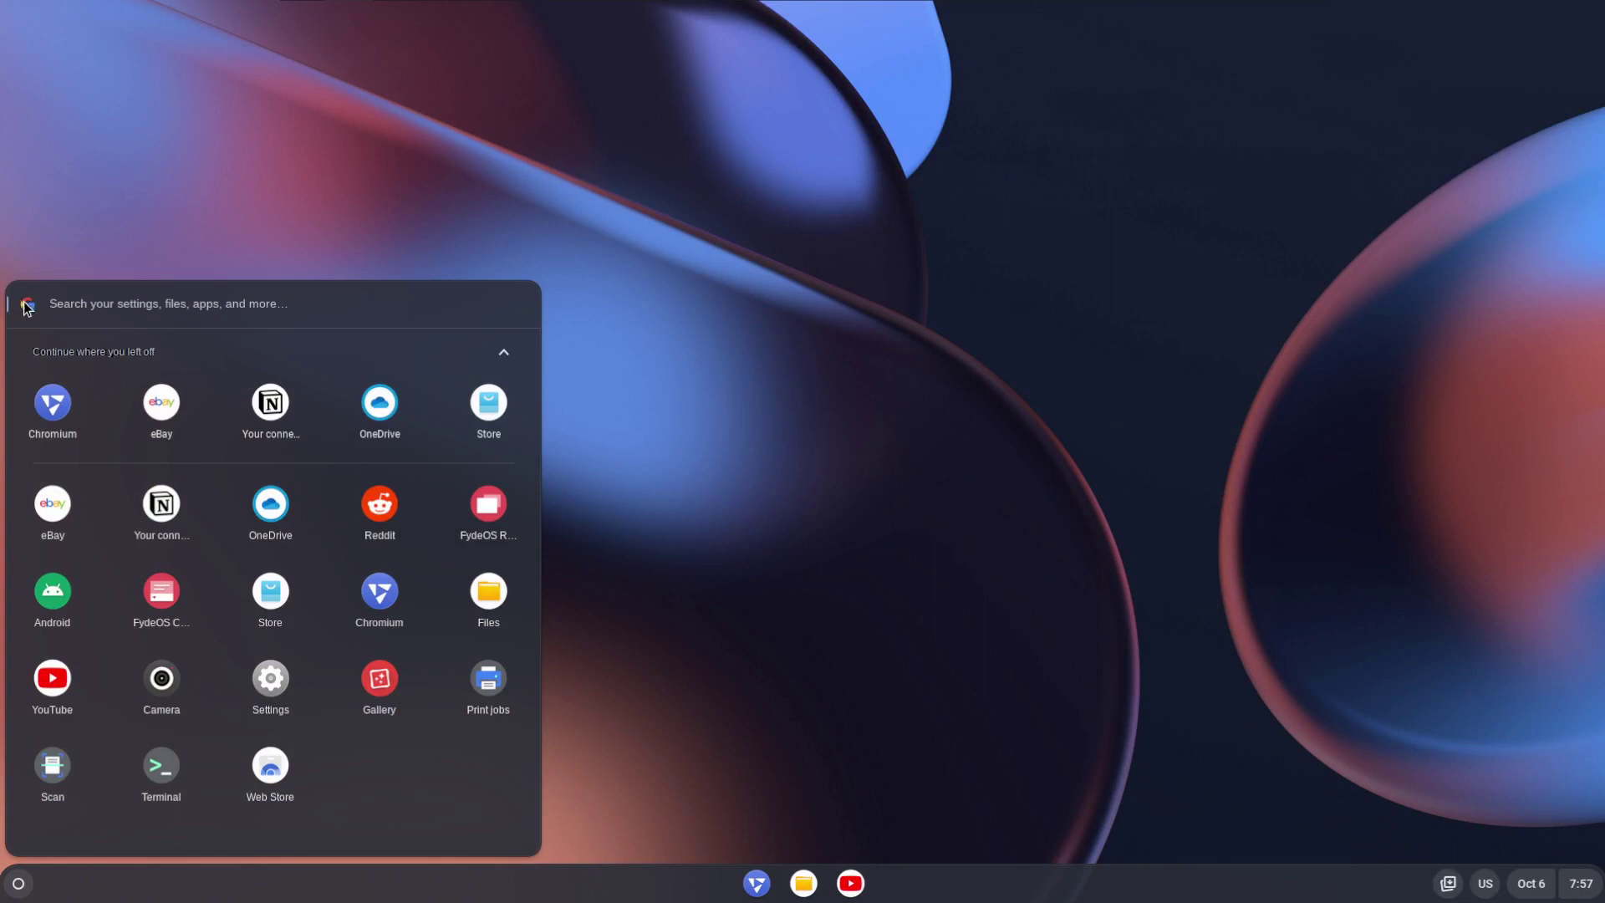
Launch Settings from the app list, maximize it, and scroll through the main list.
click(274, 668)
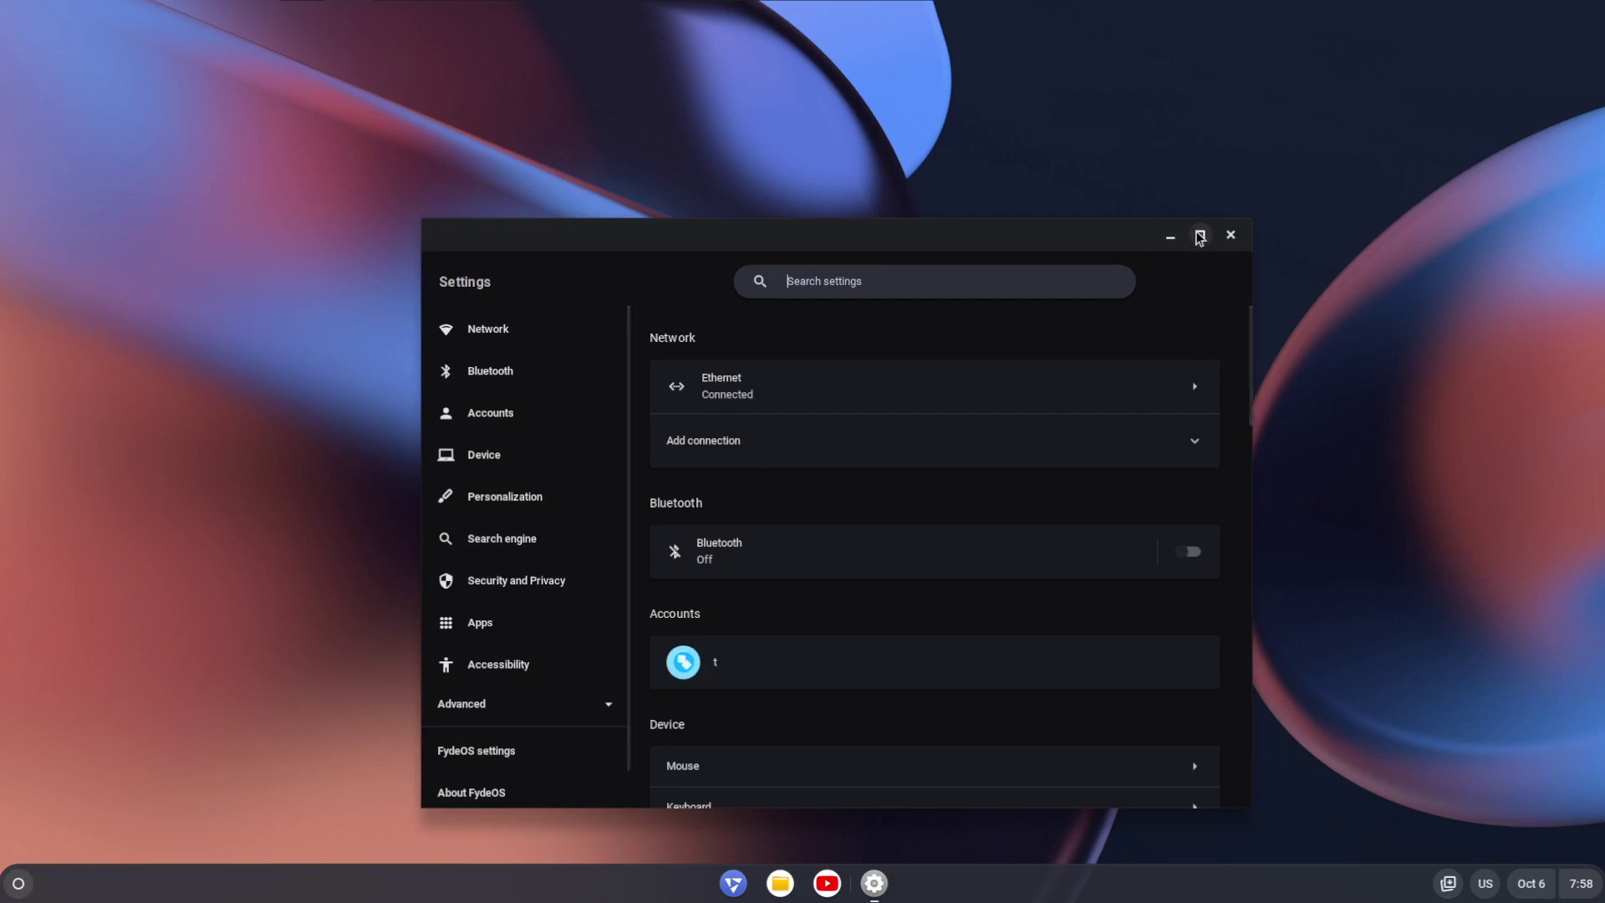
click(1200, 234)
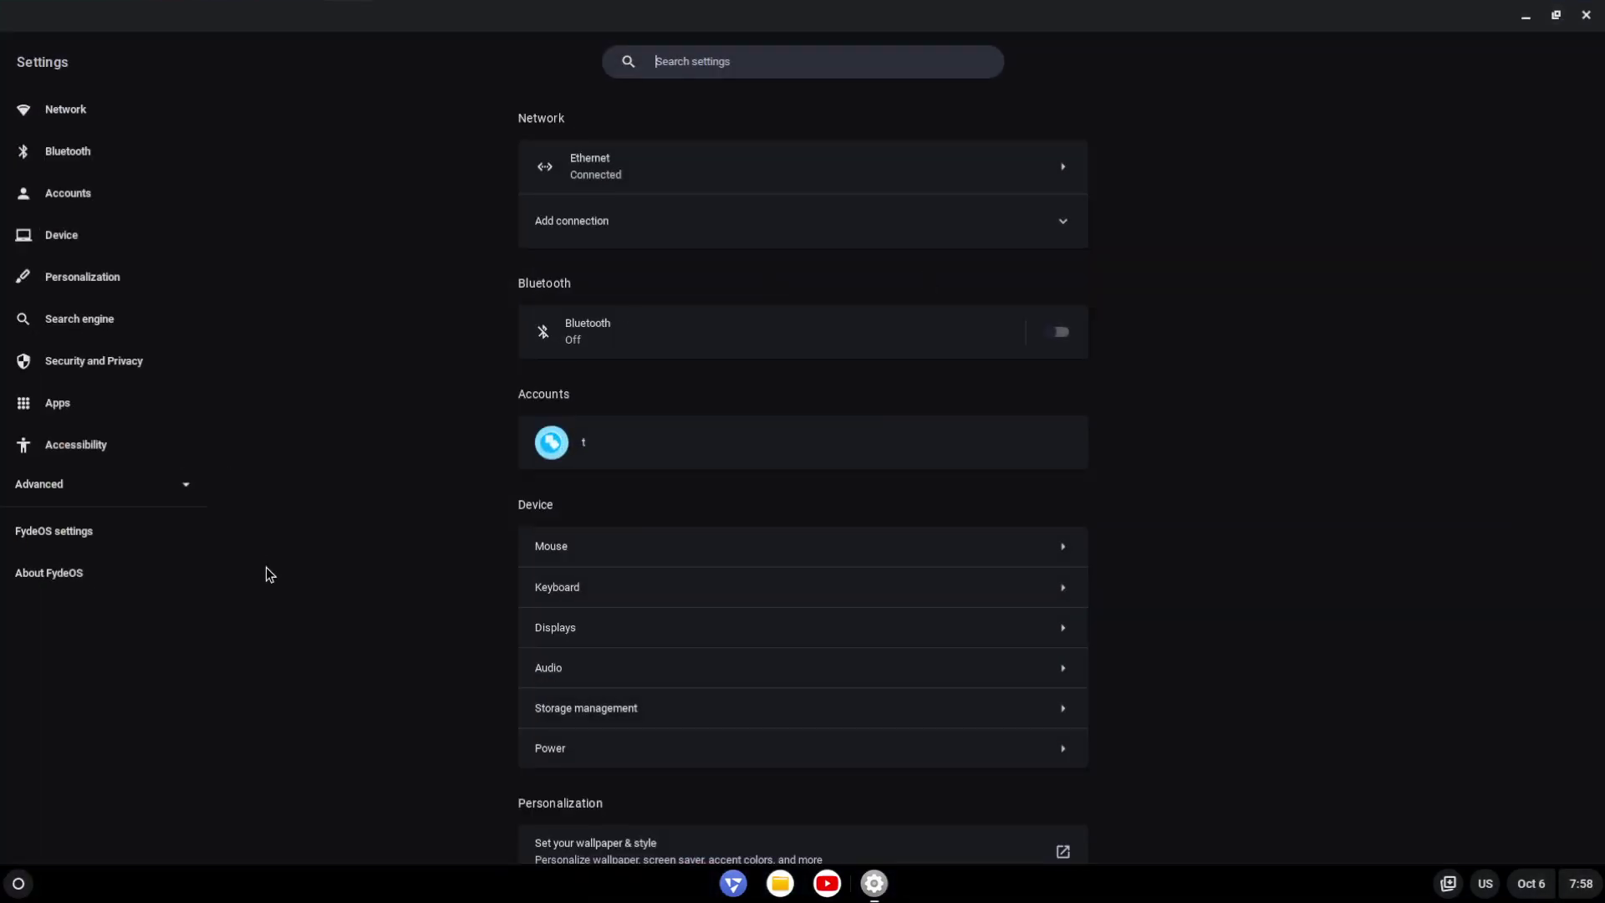
scroll(316, 668, down, 8)
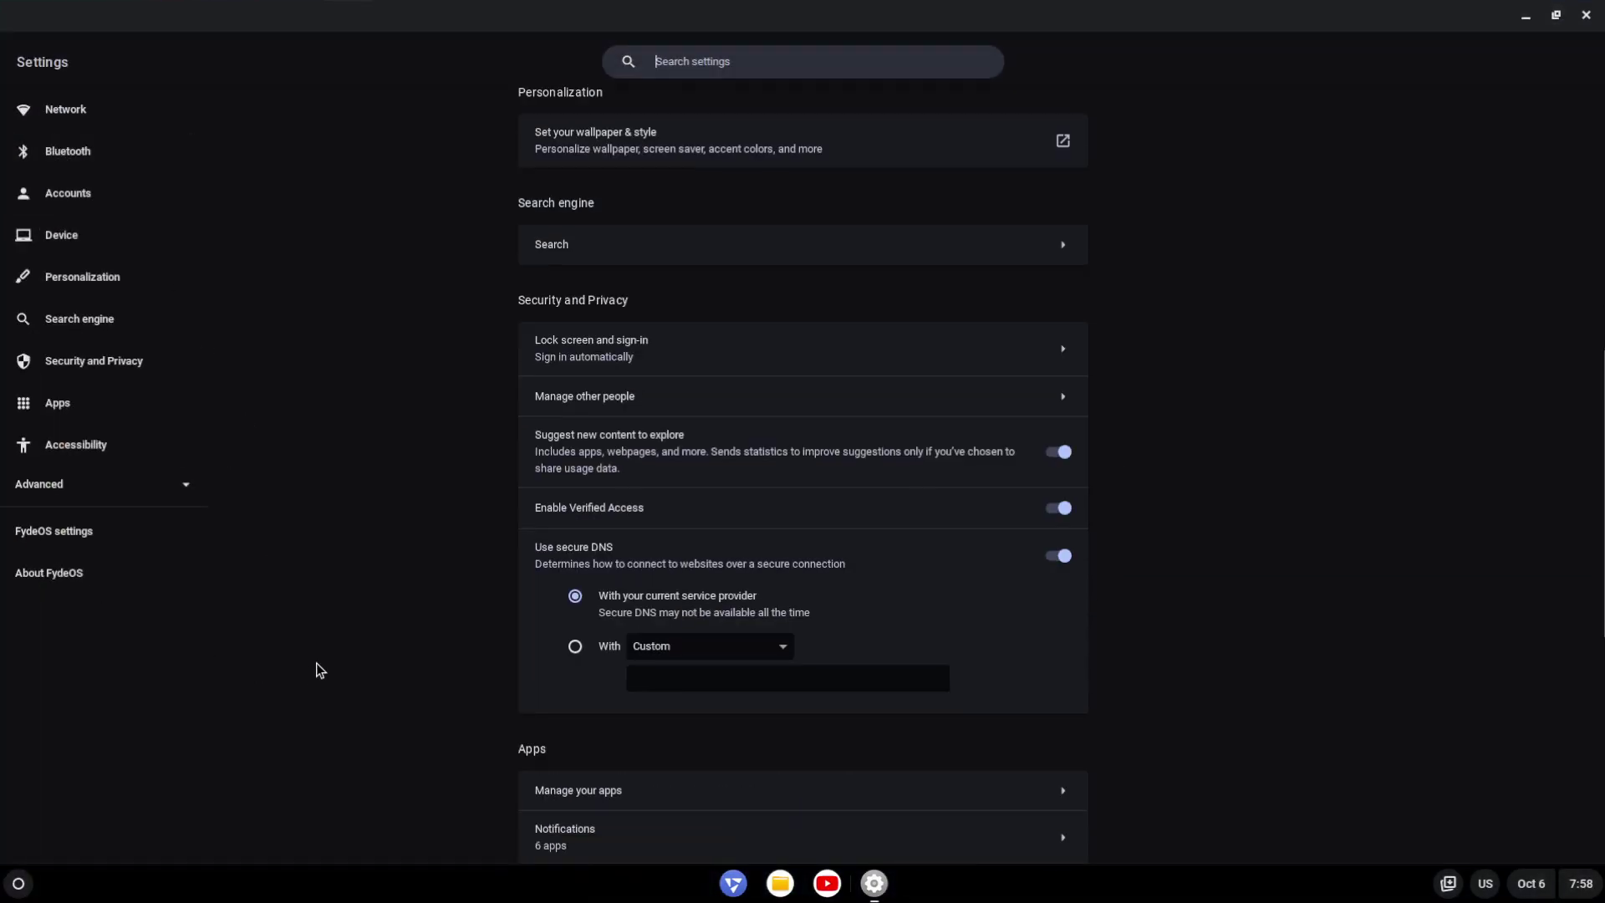
scroll(313, 669, up, 8)
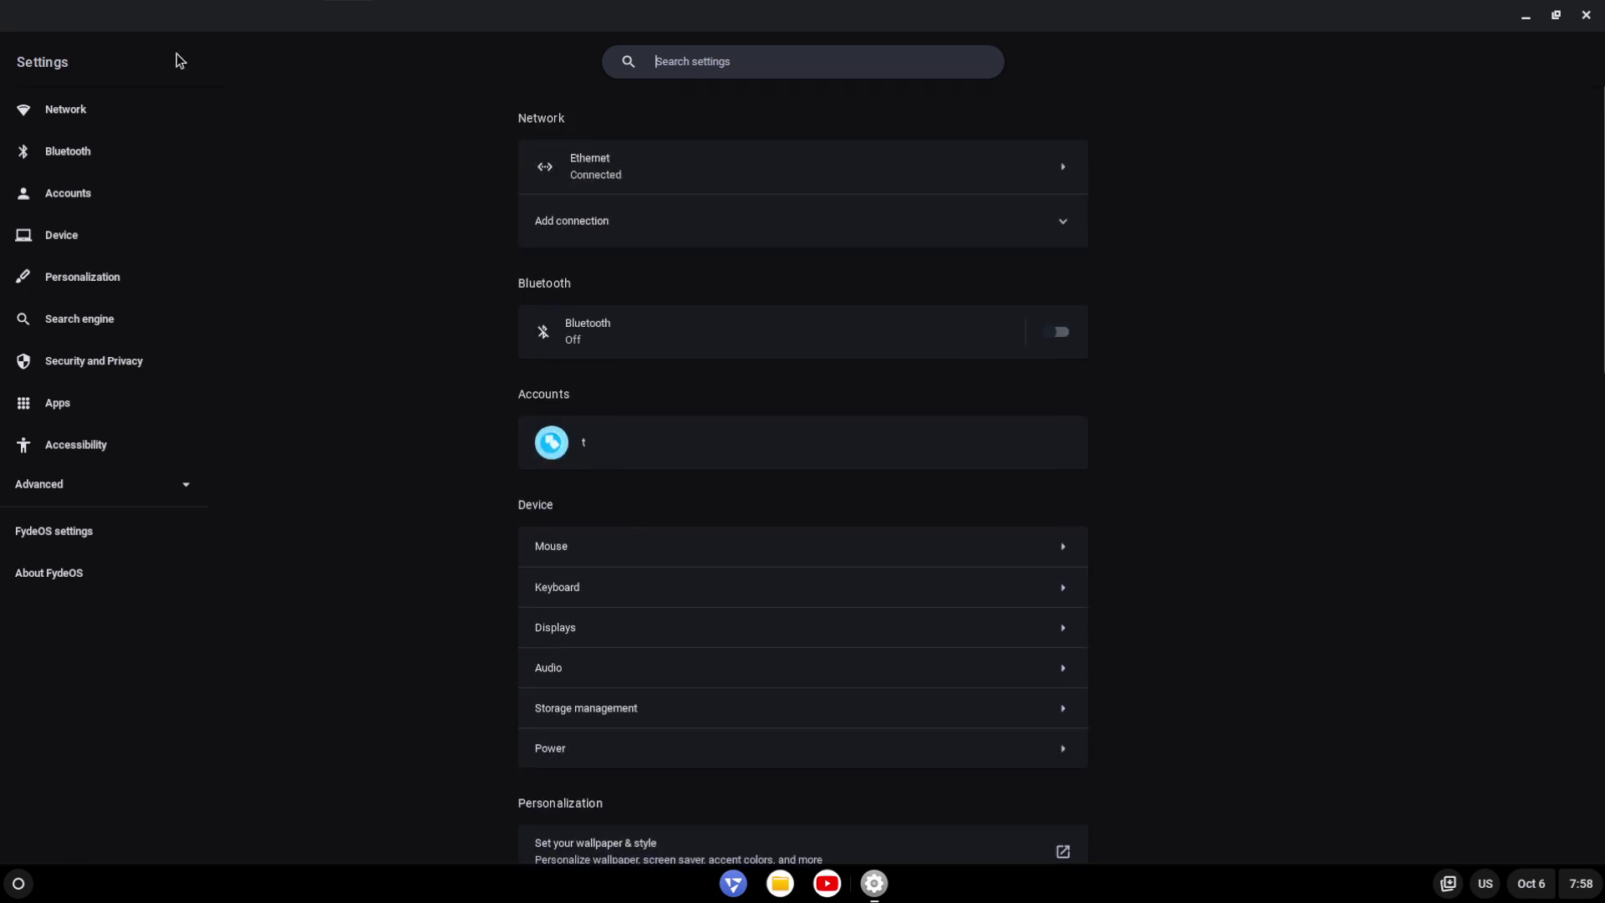
scroll(544, 672, down, 15)
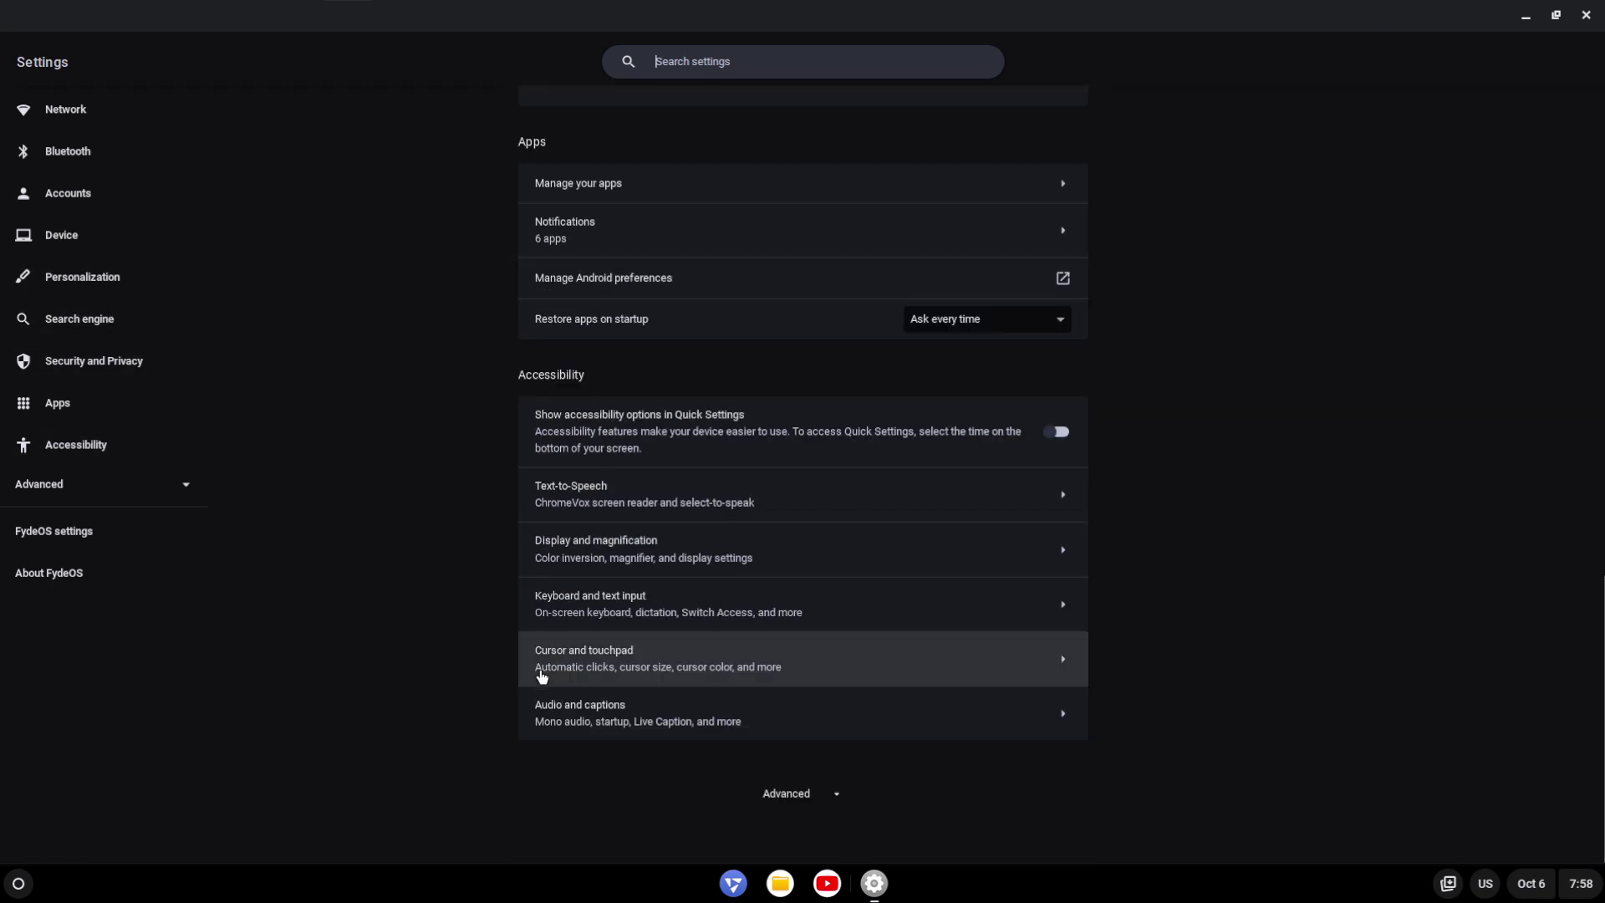
scroll(542, 675, up, 5)
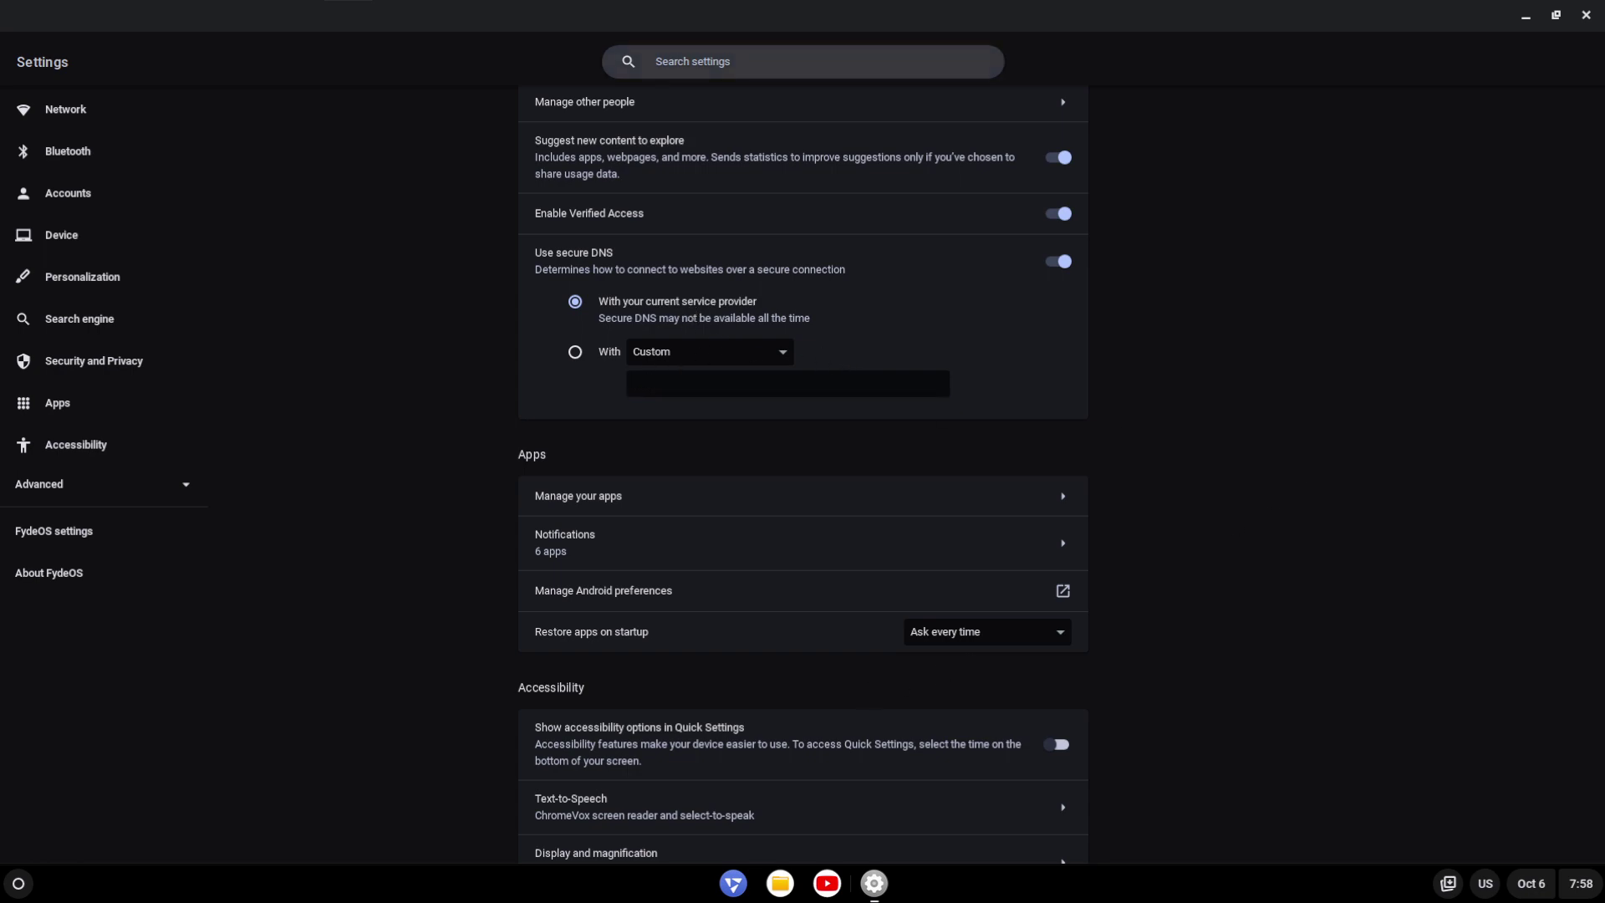
scroll(789, 701, down, 3)
scroll(789, 701, up, 9)
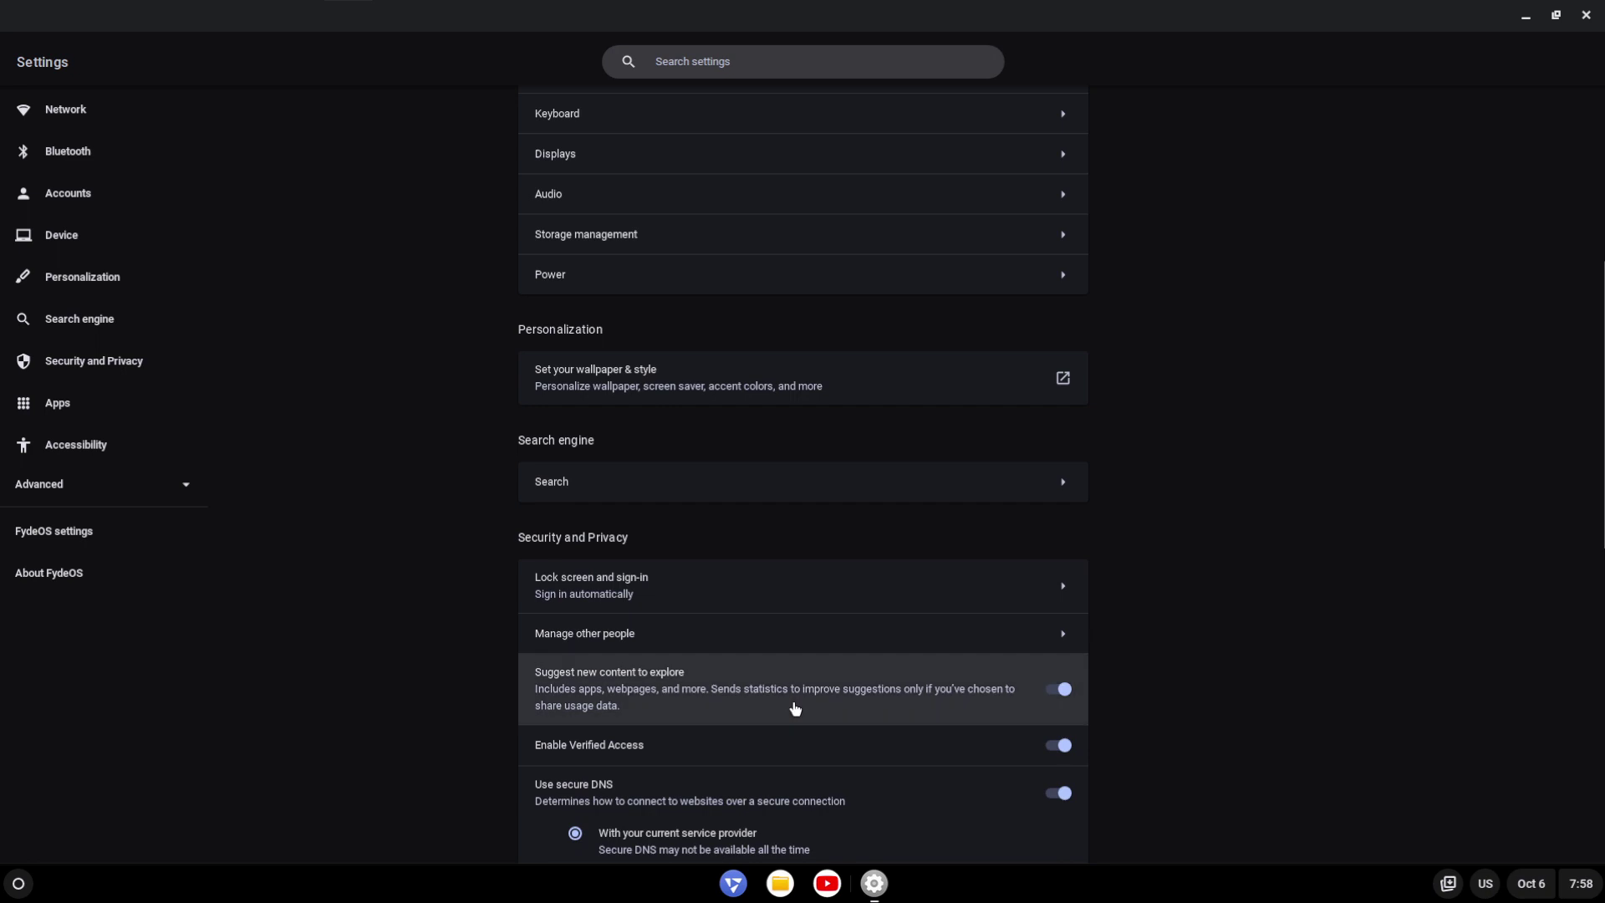
scroll(795, 707, up, 4)
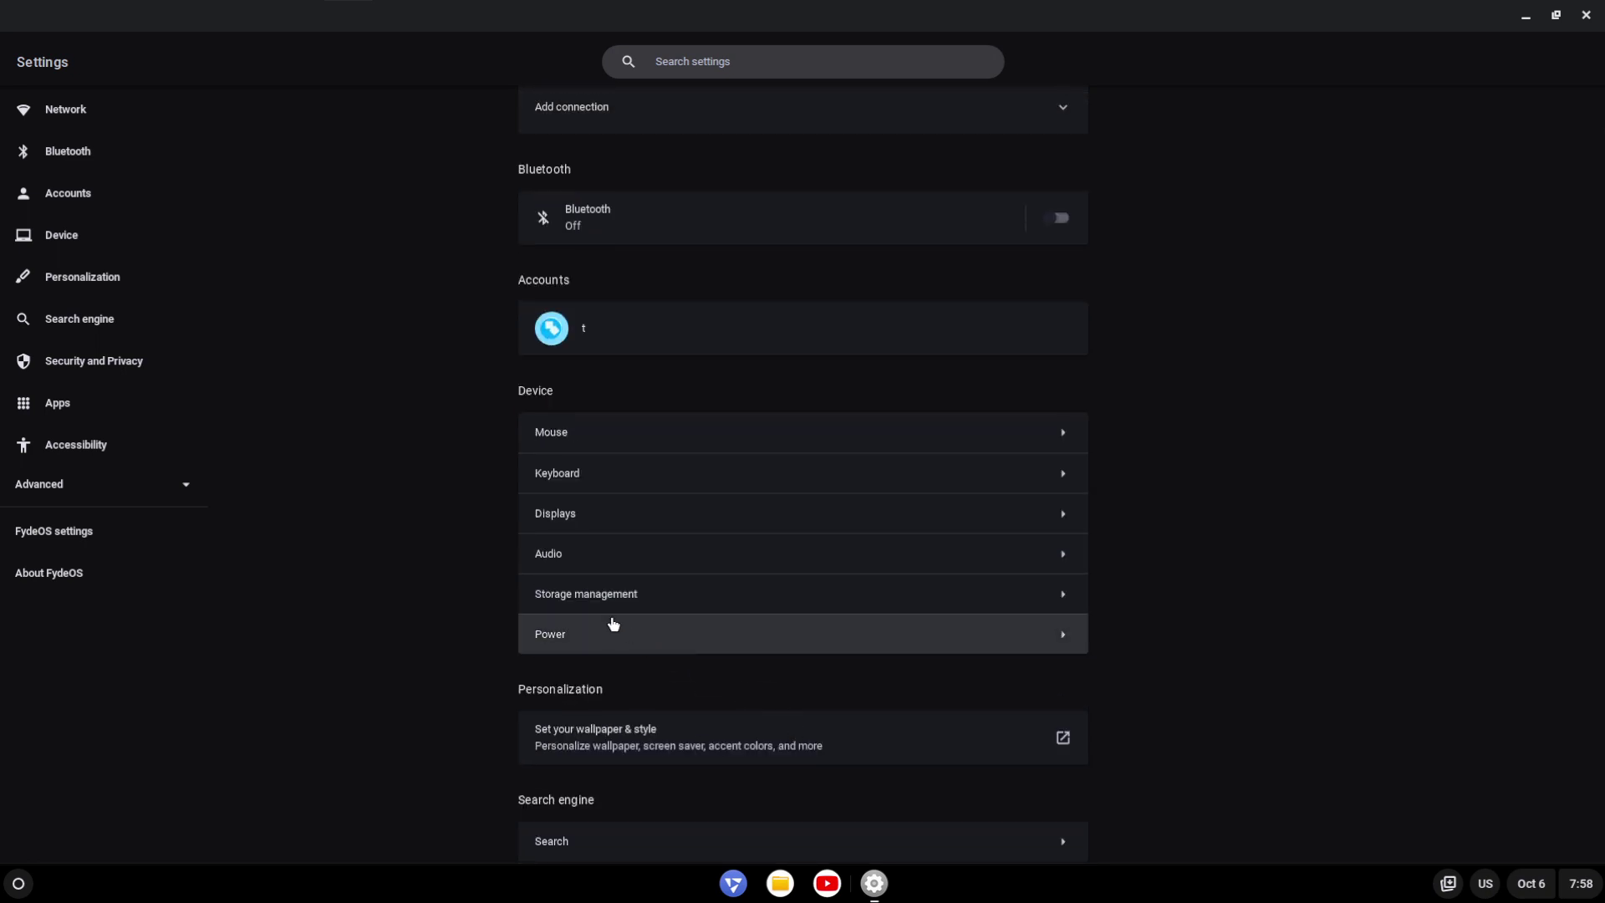
Inspect the Displays, Mouse and Search engine settings pages in turn.
click(602, 515)
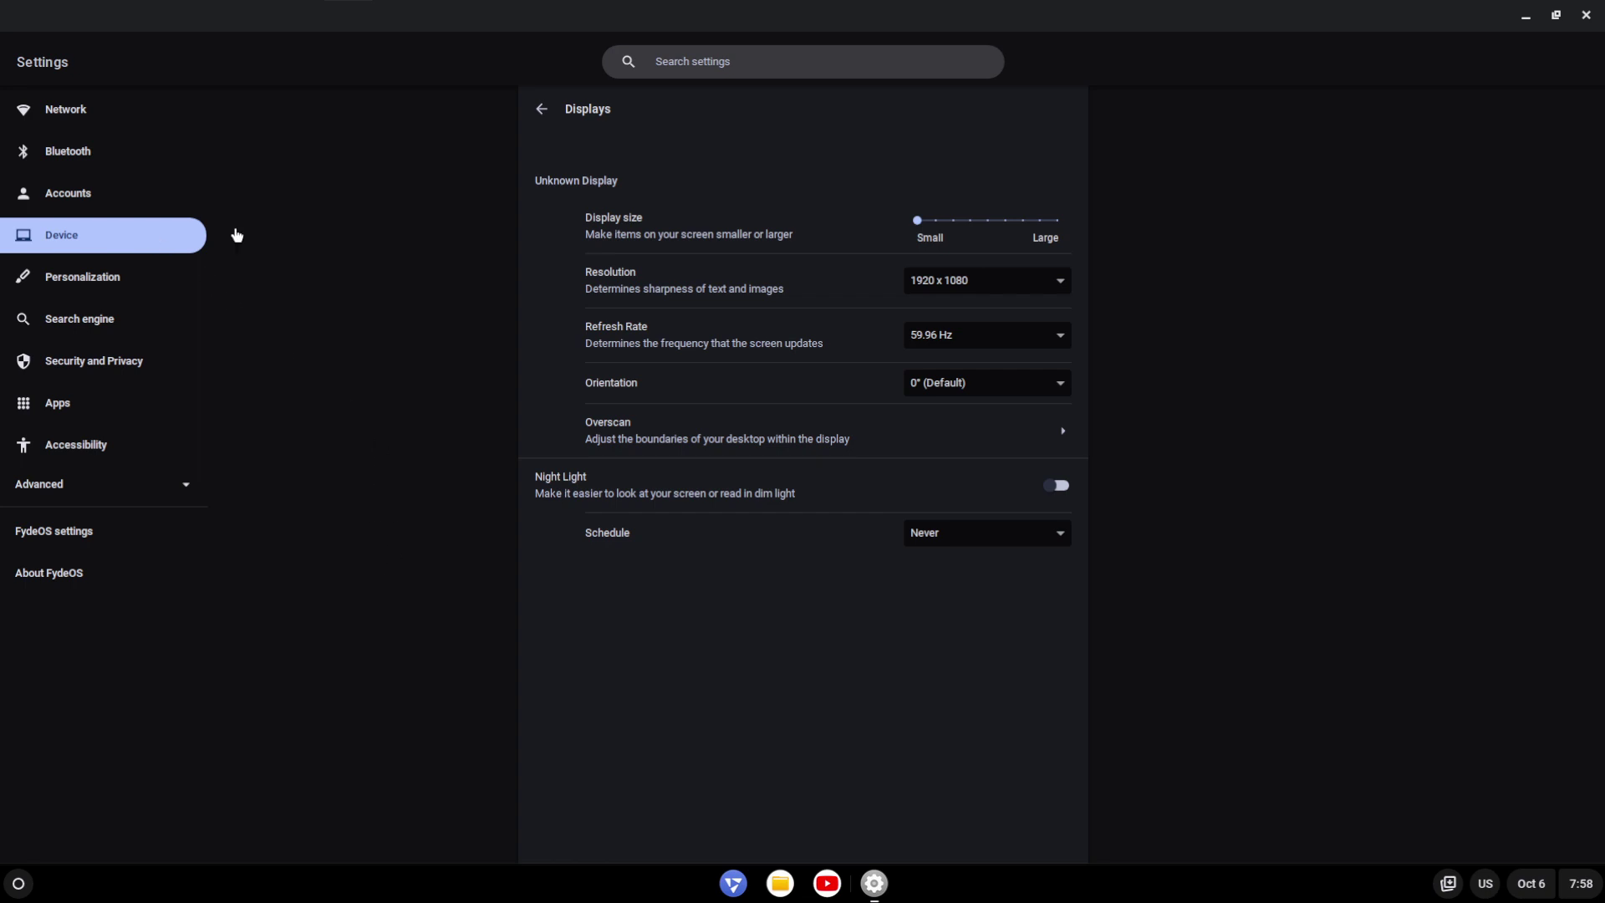
click(542, 109)
click(607, 432)
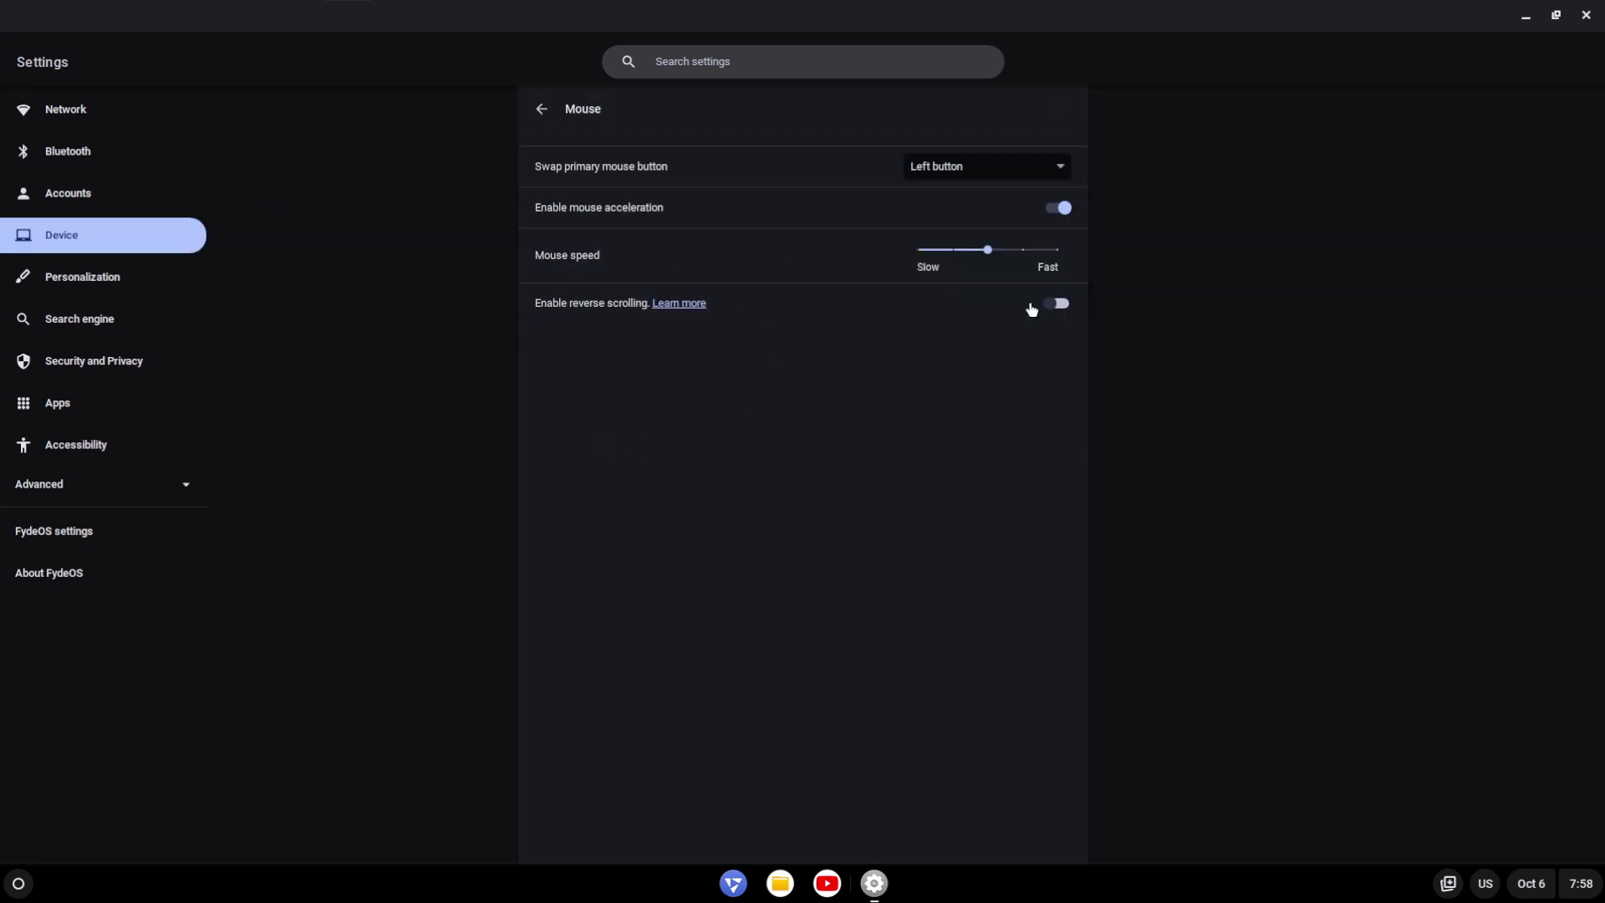
click(543, 110)
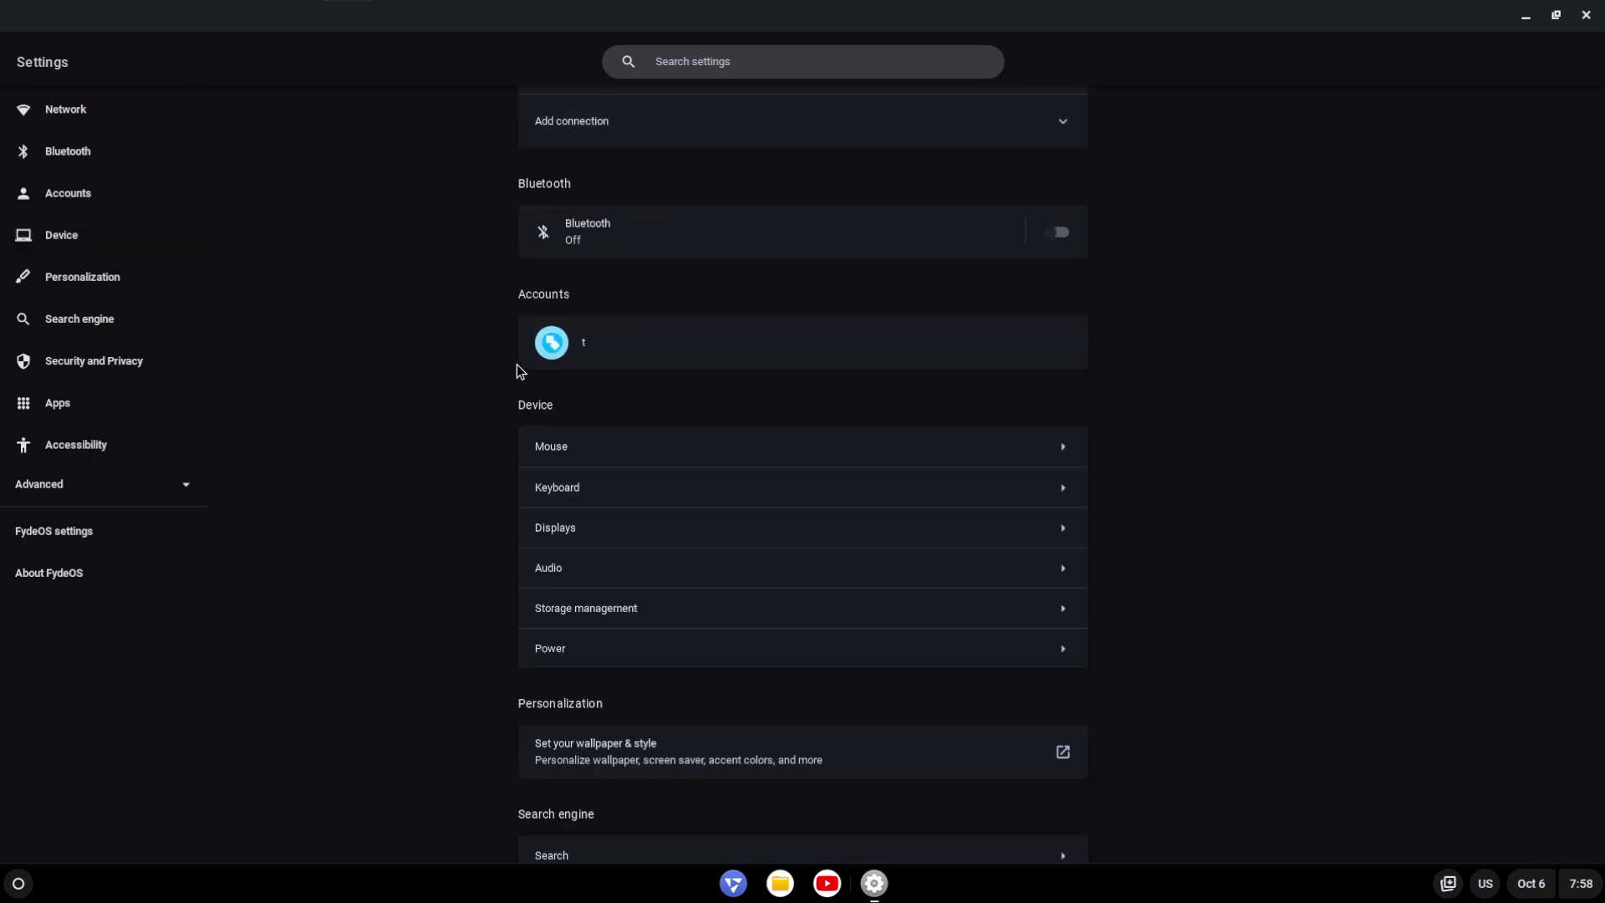
click(69, 240)
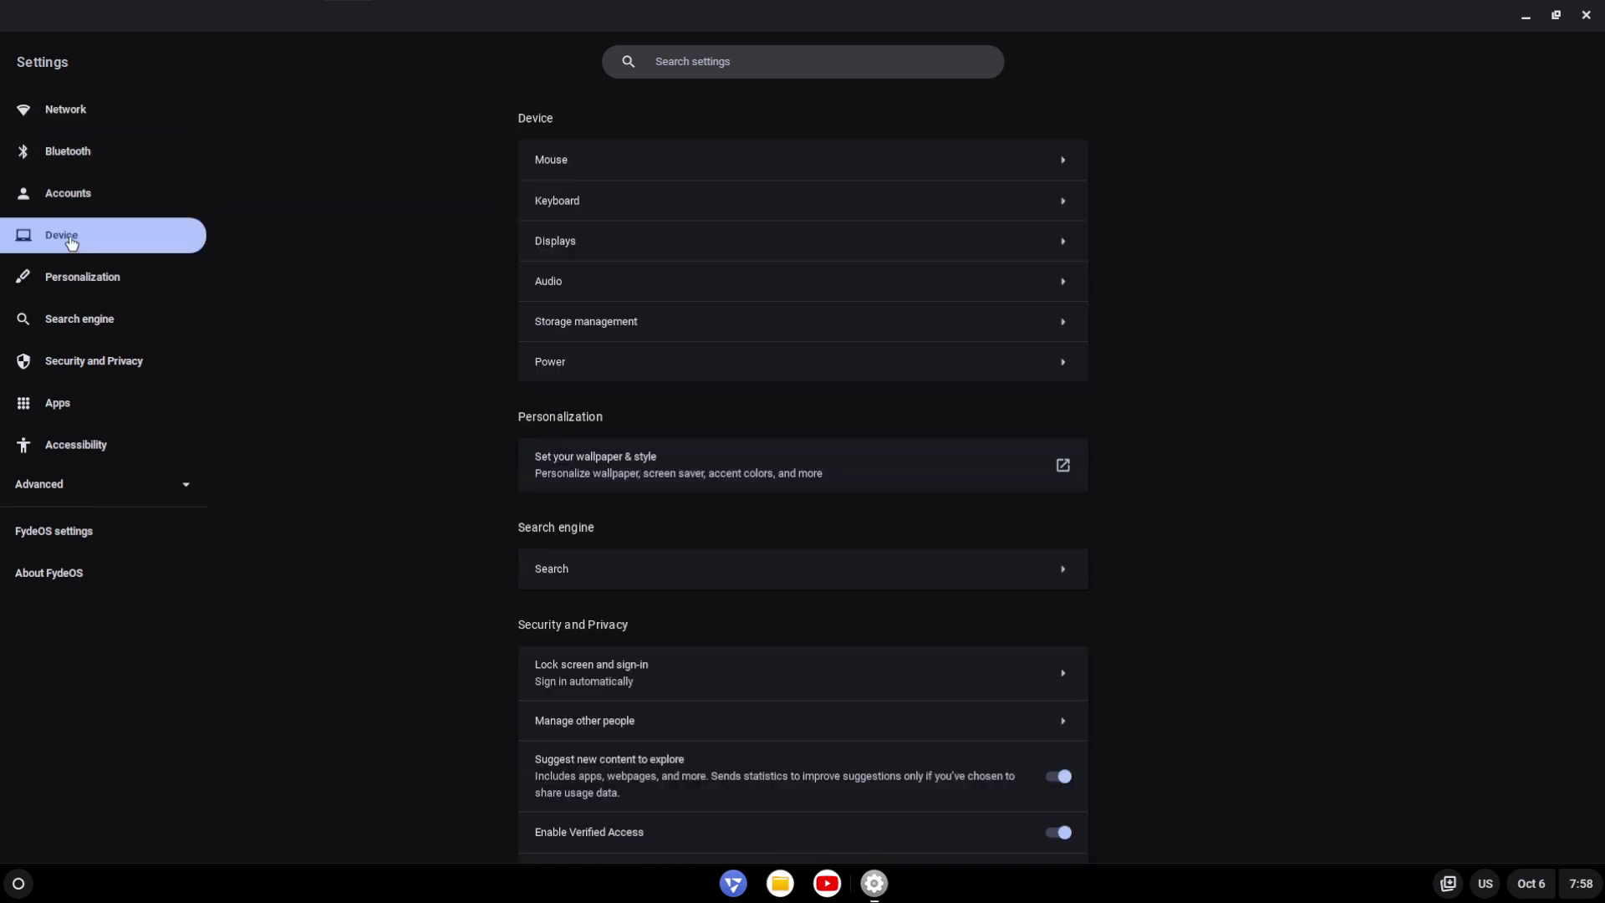
click(64, 337)
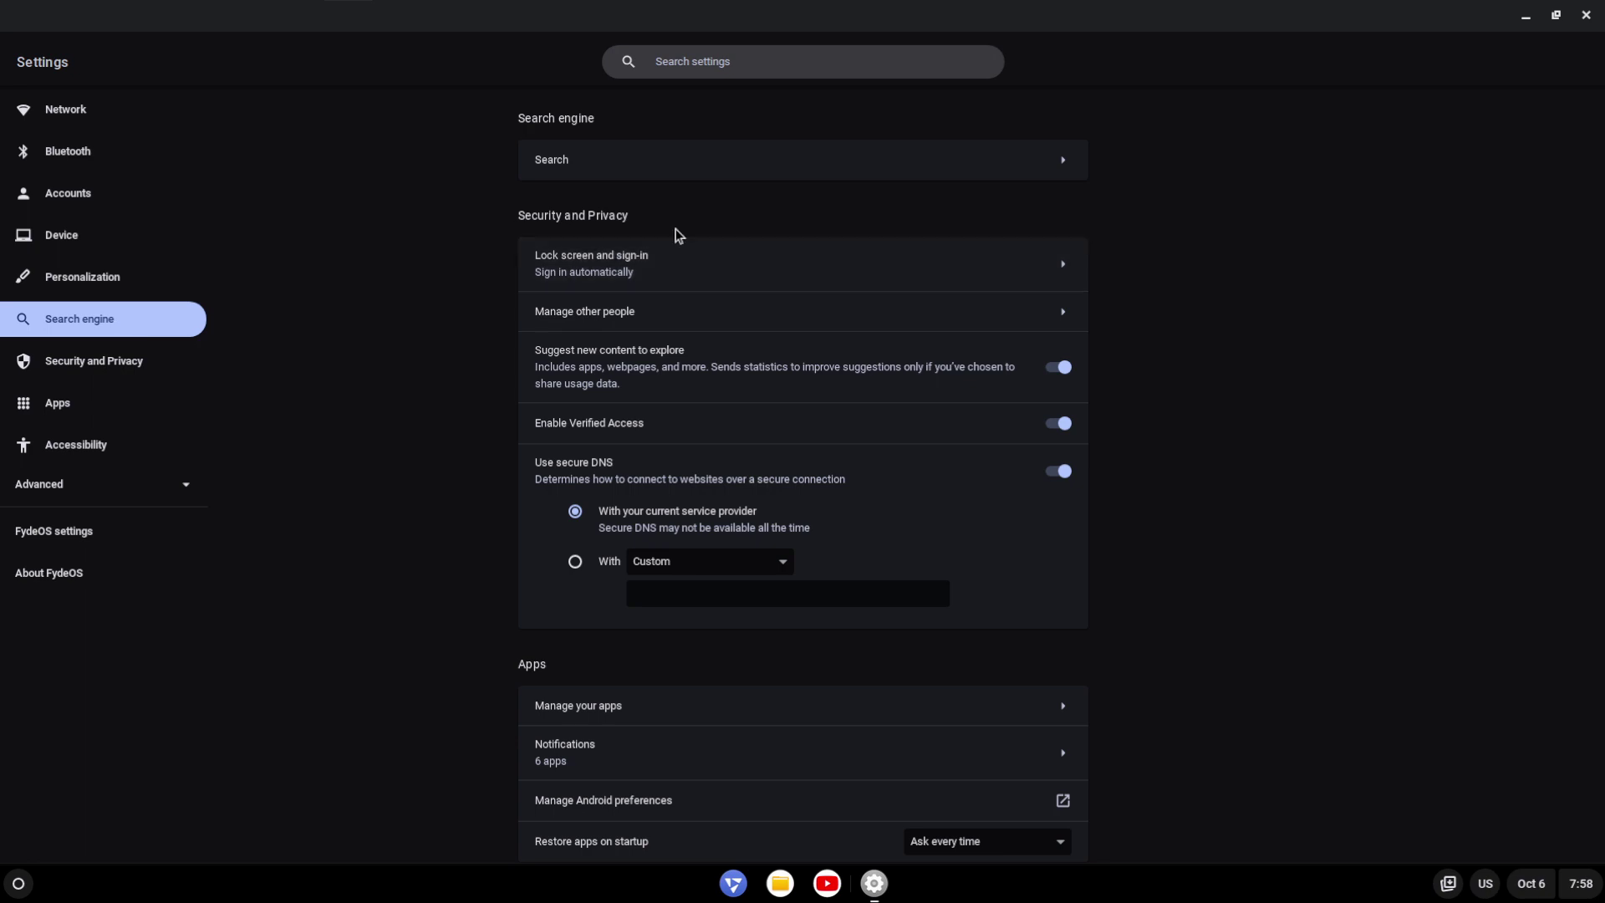
click(811, 167)
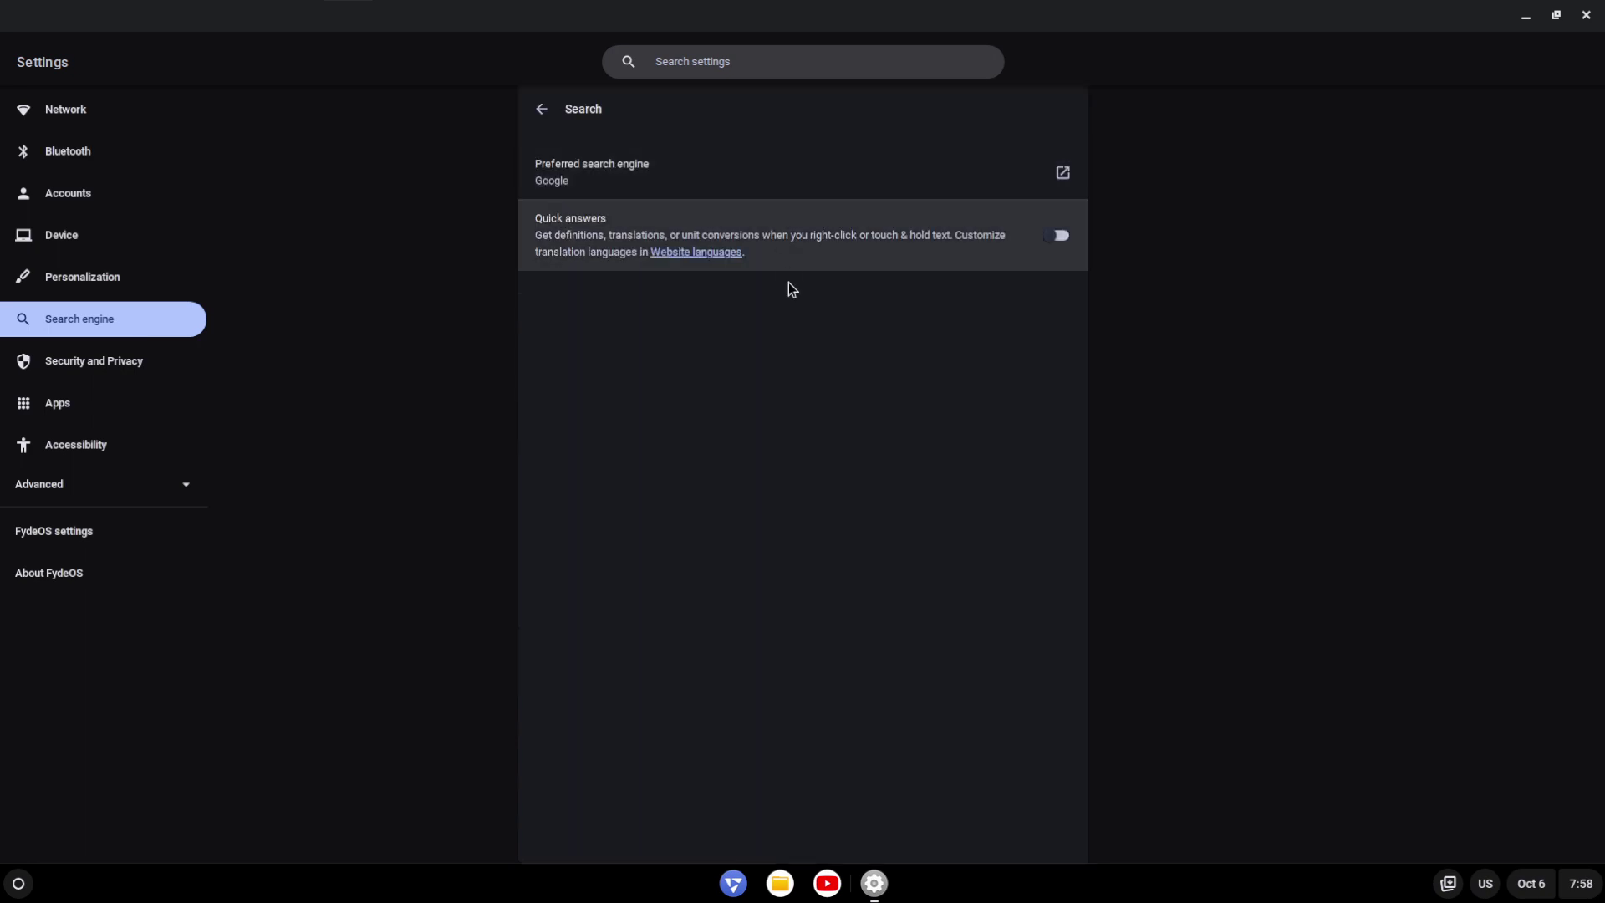
click(541, 108)
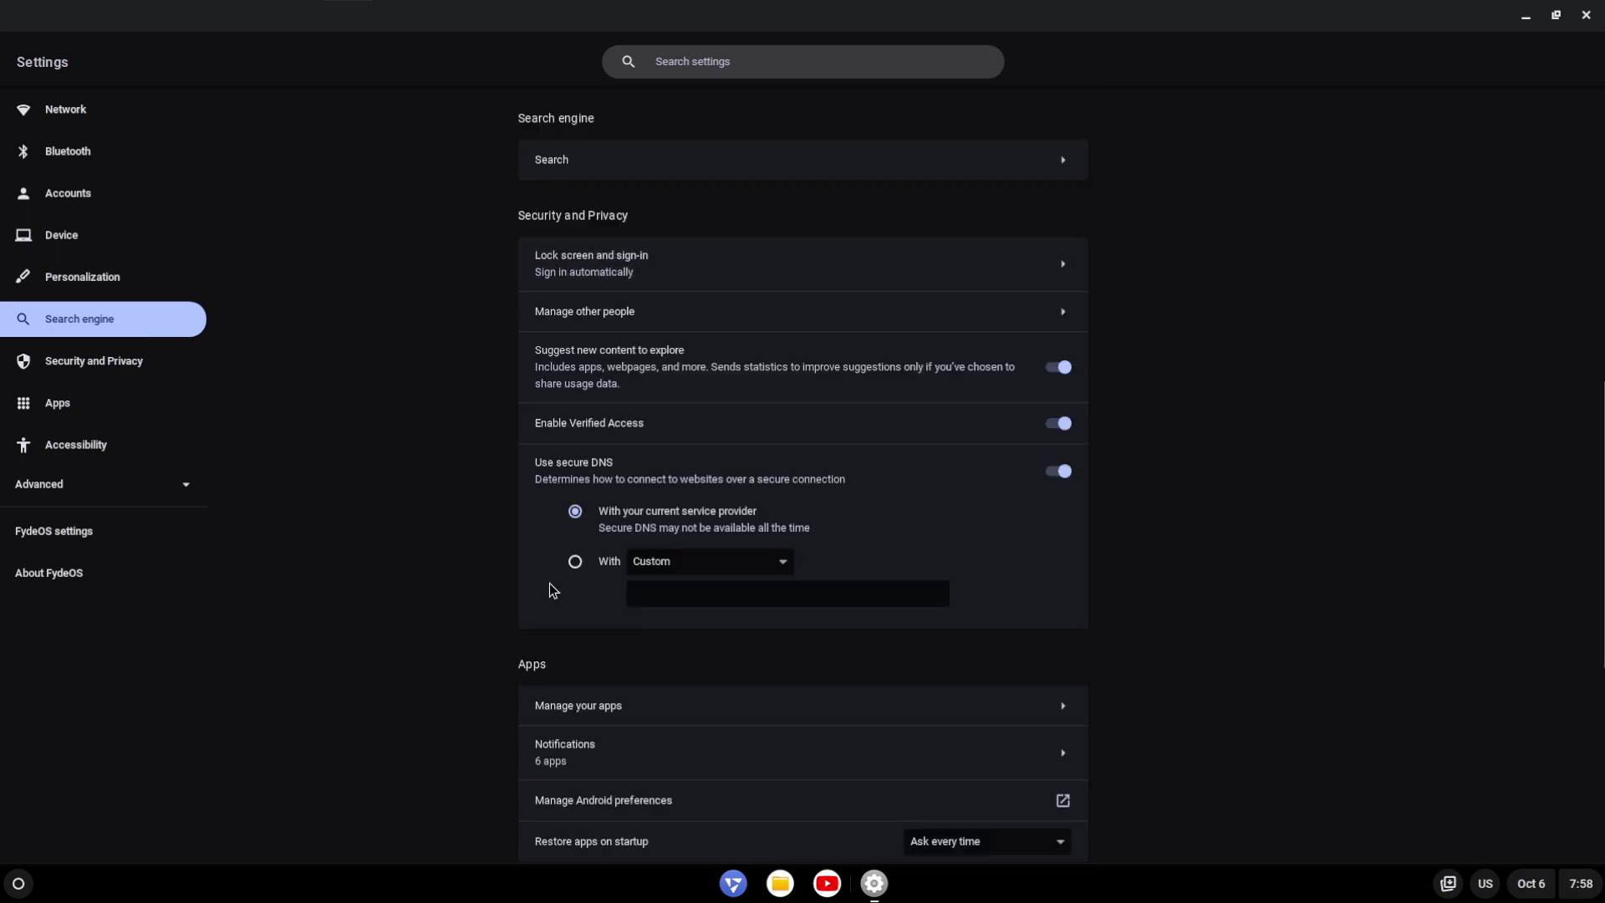
View the FydeOS account settings and advanced categories, then close Settings.
scroll(549, 584, down, 3)
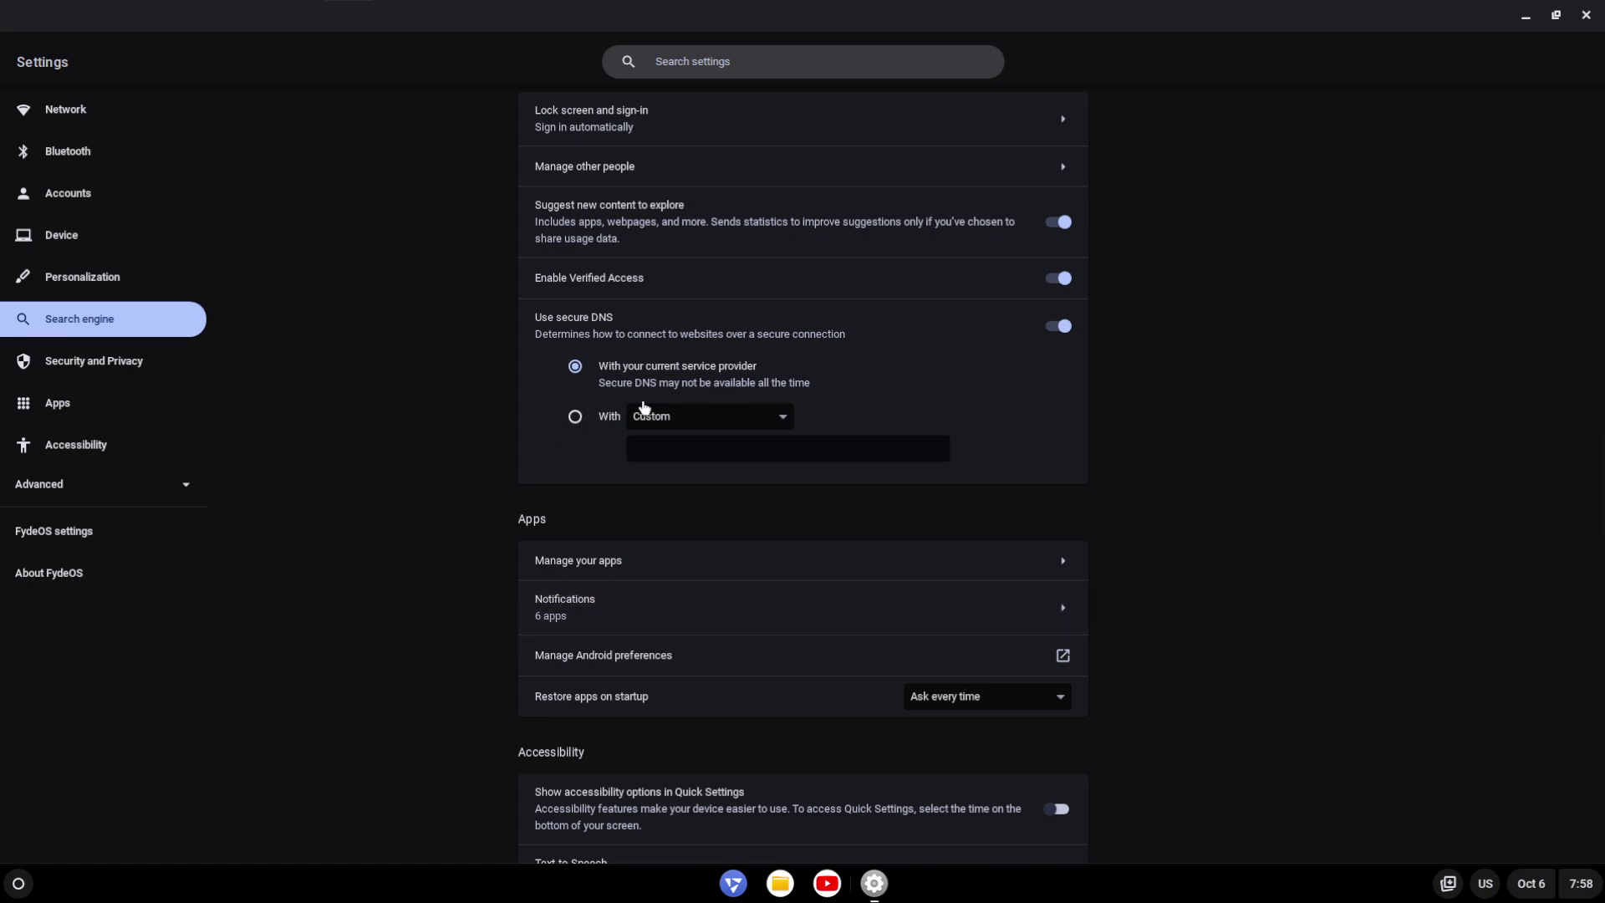
scroll(371, 555, down, 8)
scroll(358, 570, up, 20)
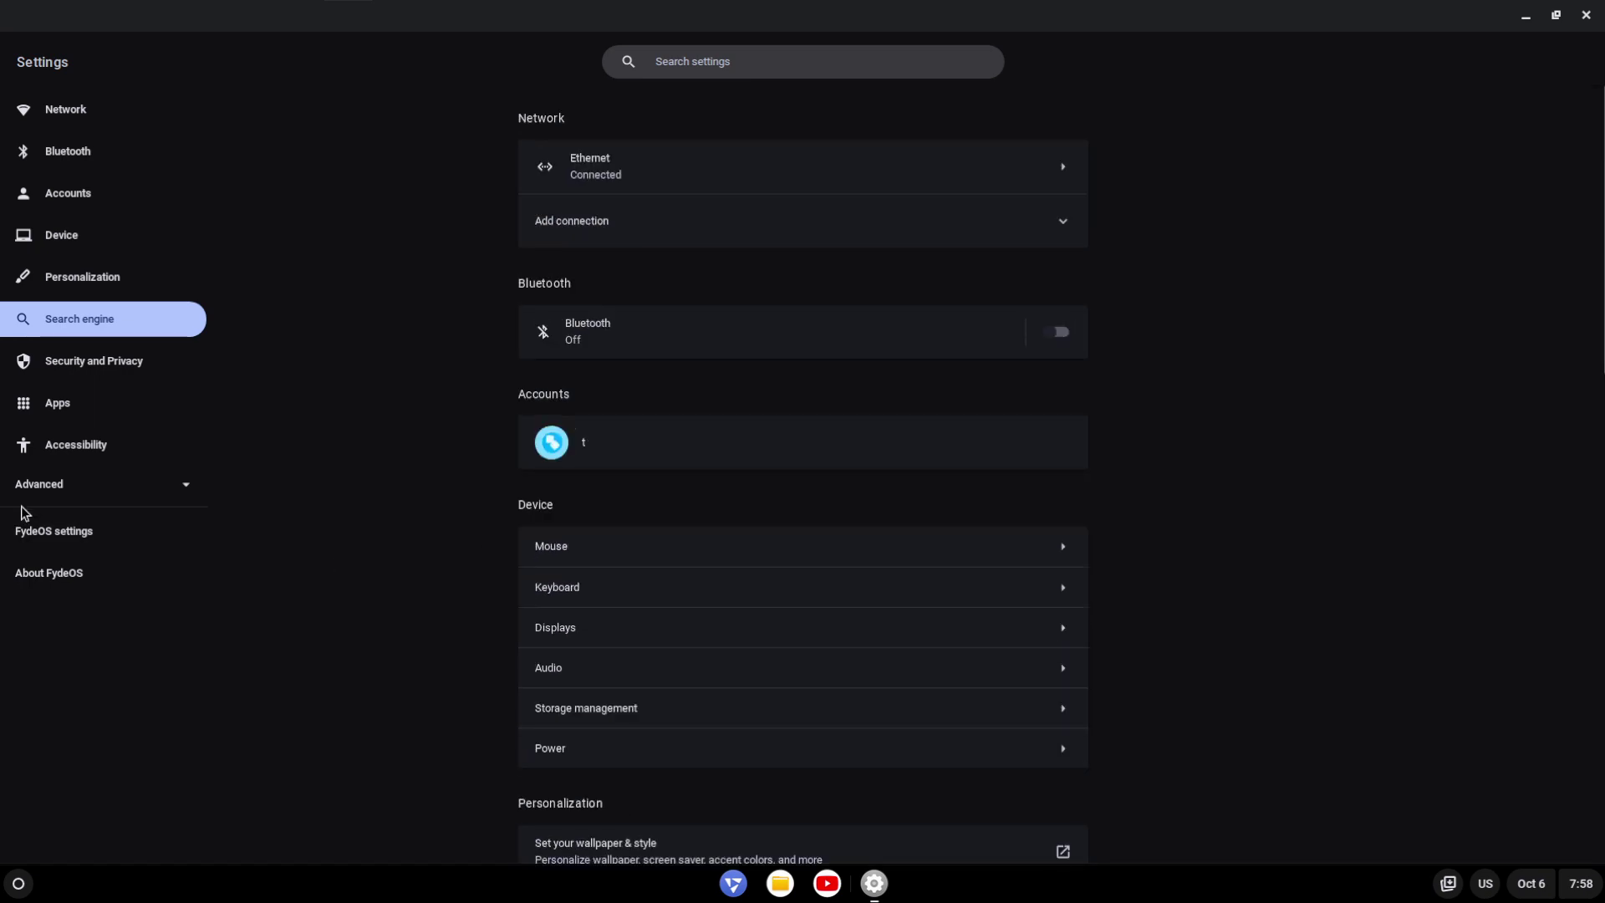
click(75, 529)
click(67, 486)
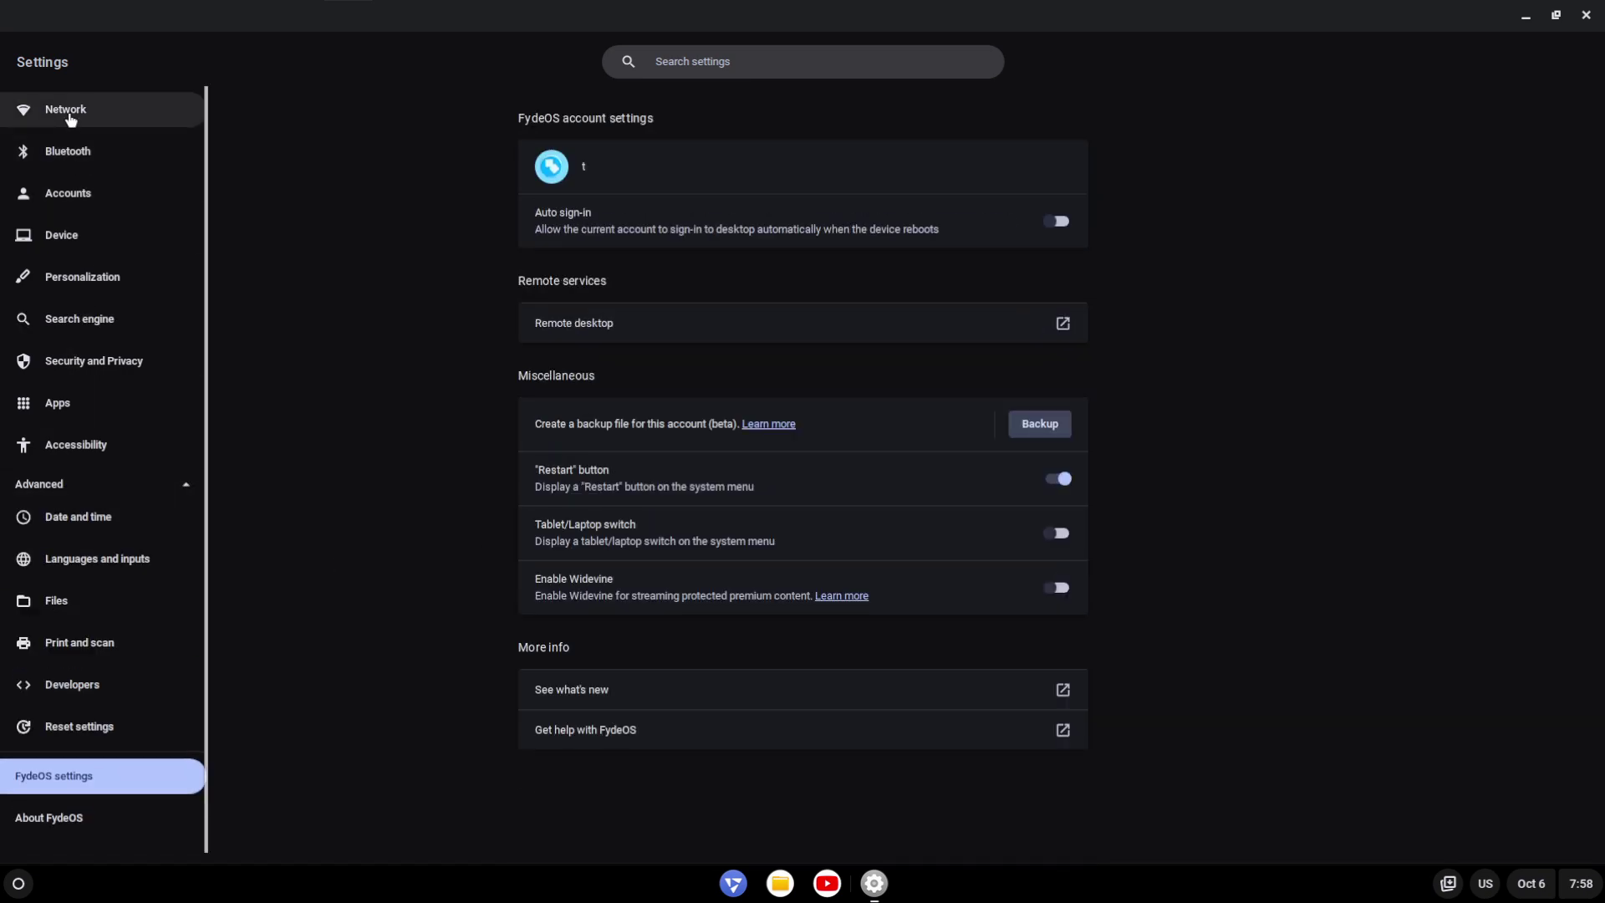
click(1586, 14)
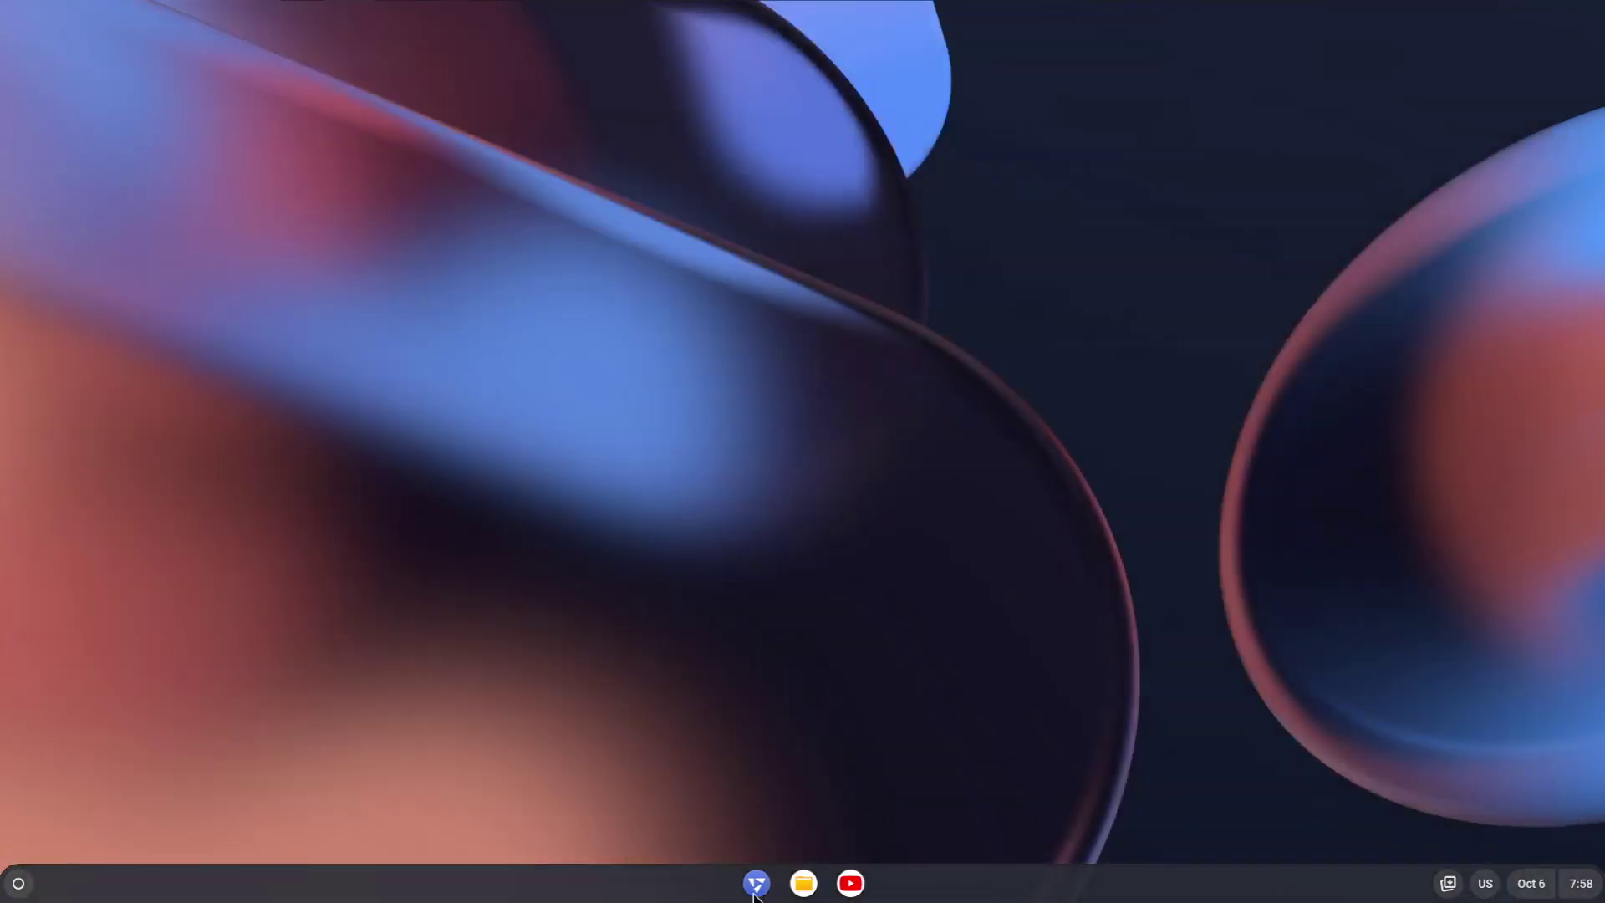
Open Chromium, close both Notion workspace tabs, and maximize the browser window.
click(754, 892)
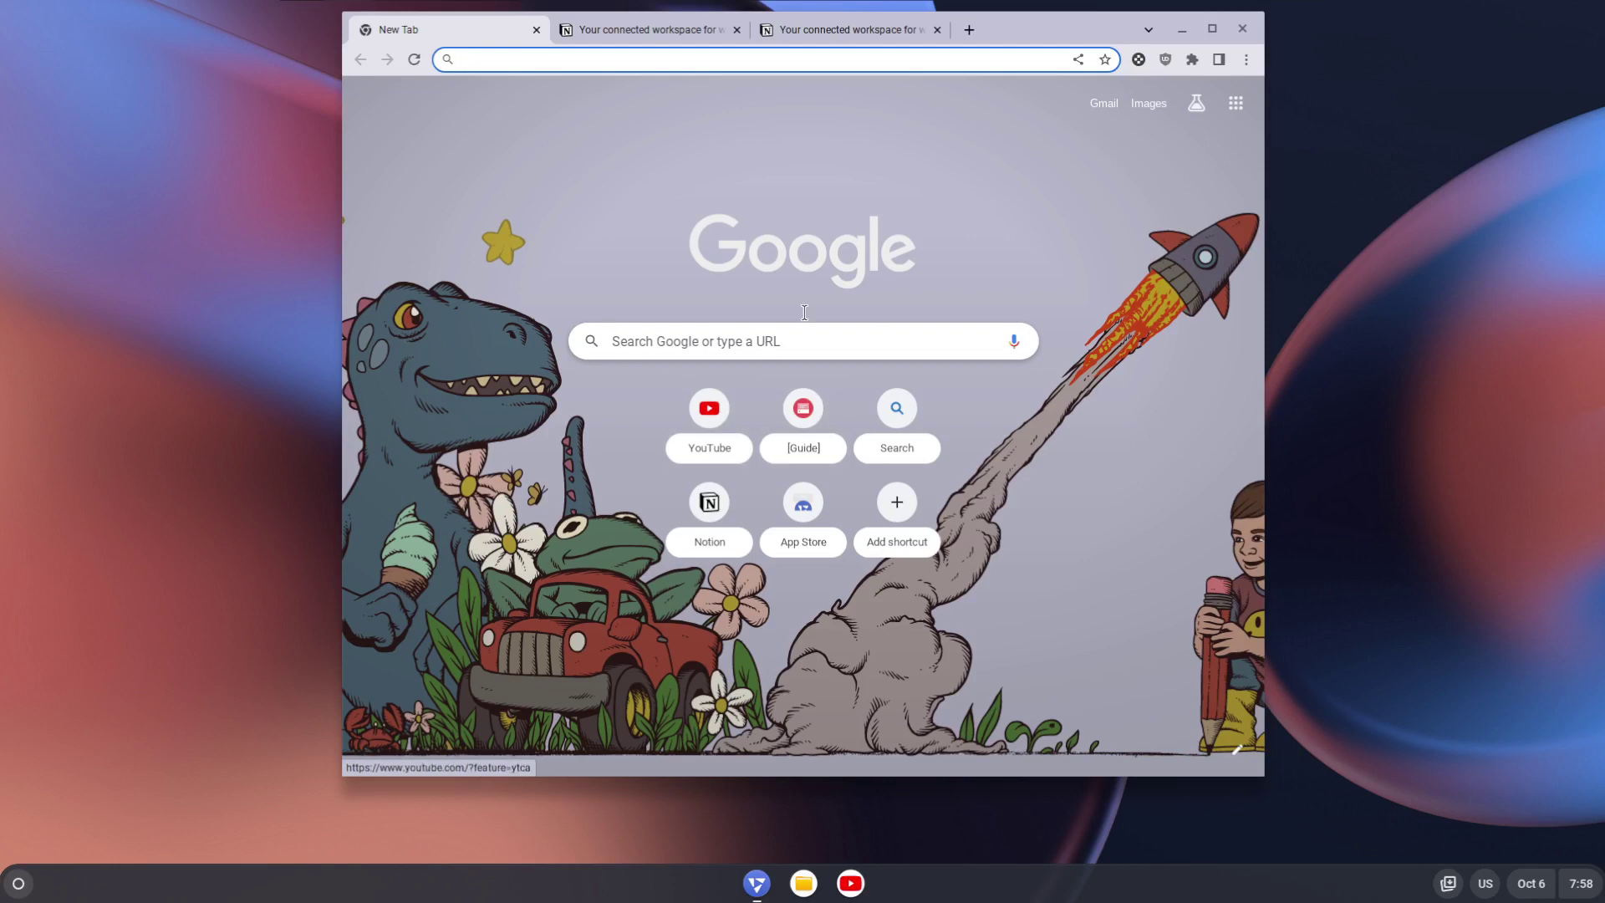
middle_click(644, 27)
middle_click(645, 28)
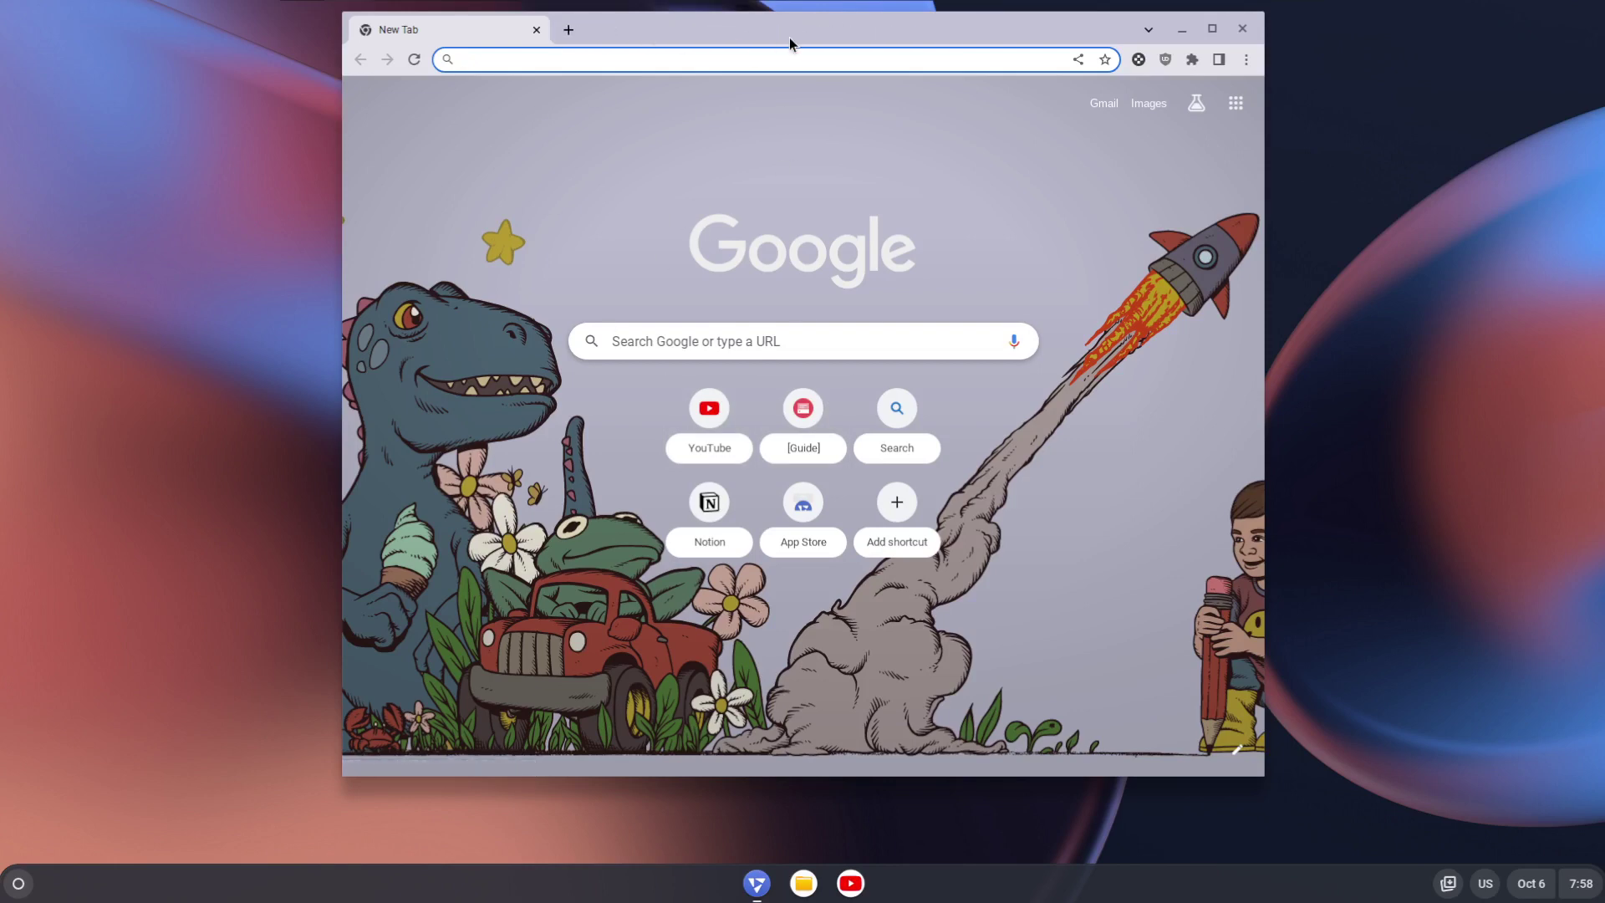
double_click(790, 38)
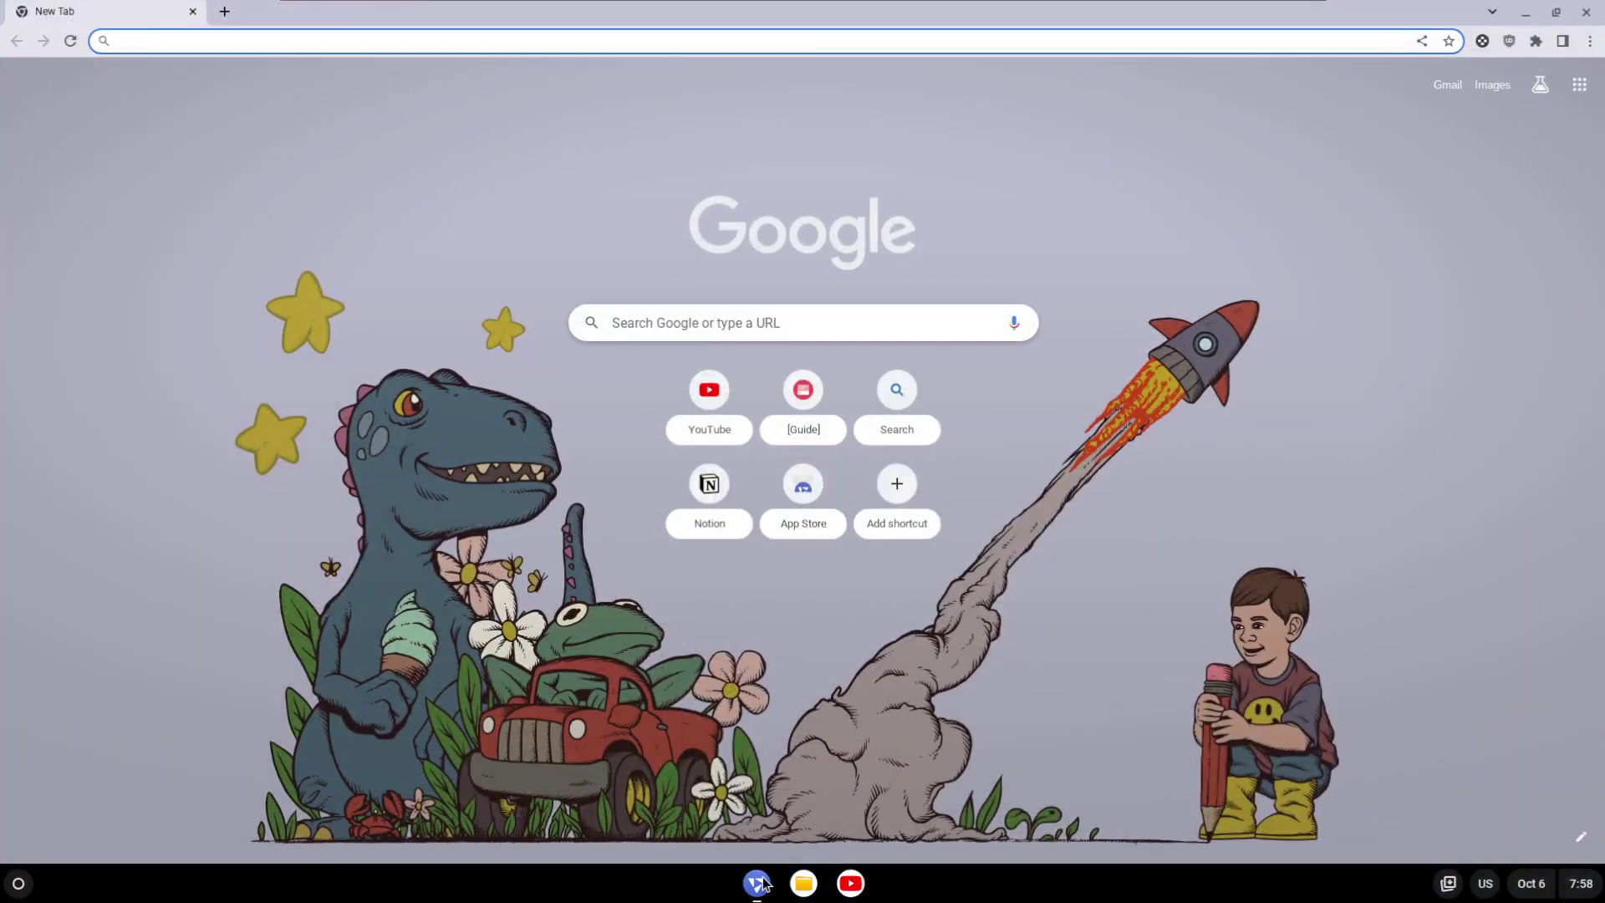
Open Chromium's App info from its shelf menu, then go to Device settings.
right_click(761, 885)
click(761, 887)
right_click(803, 884)
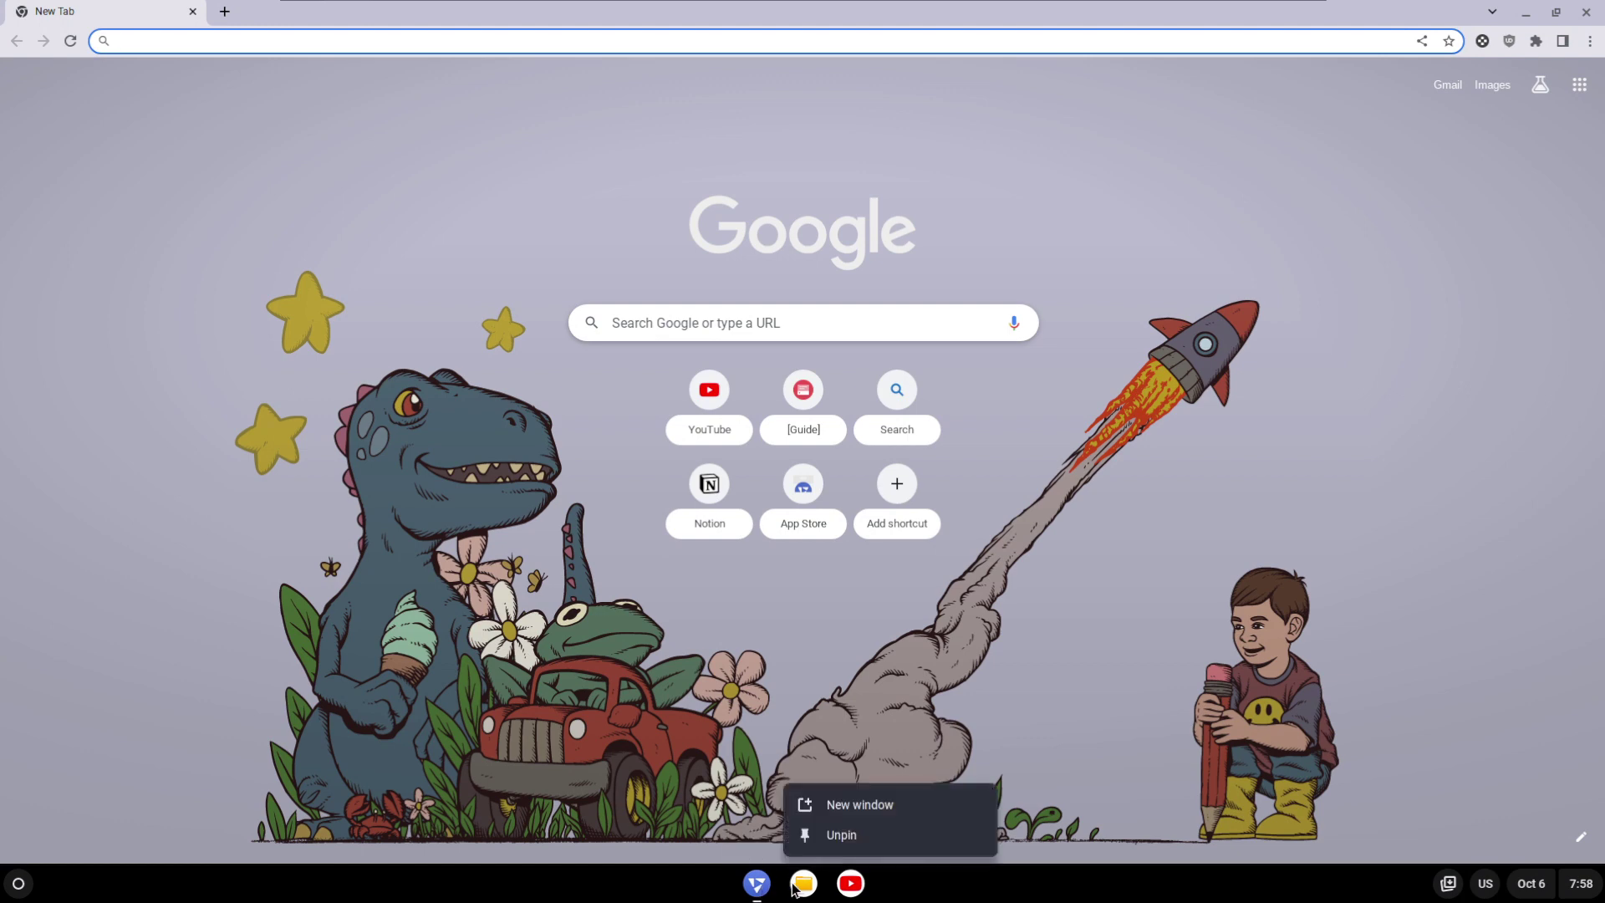
right_click(759, 891)
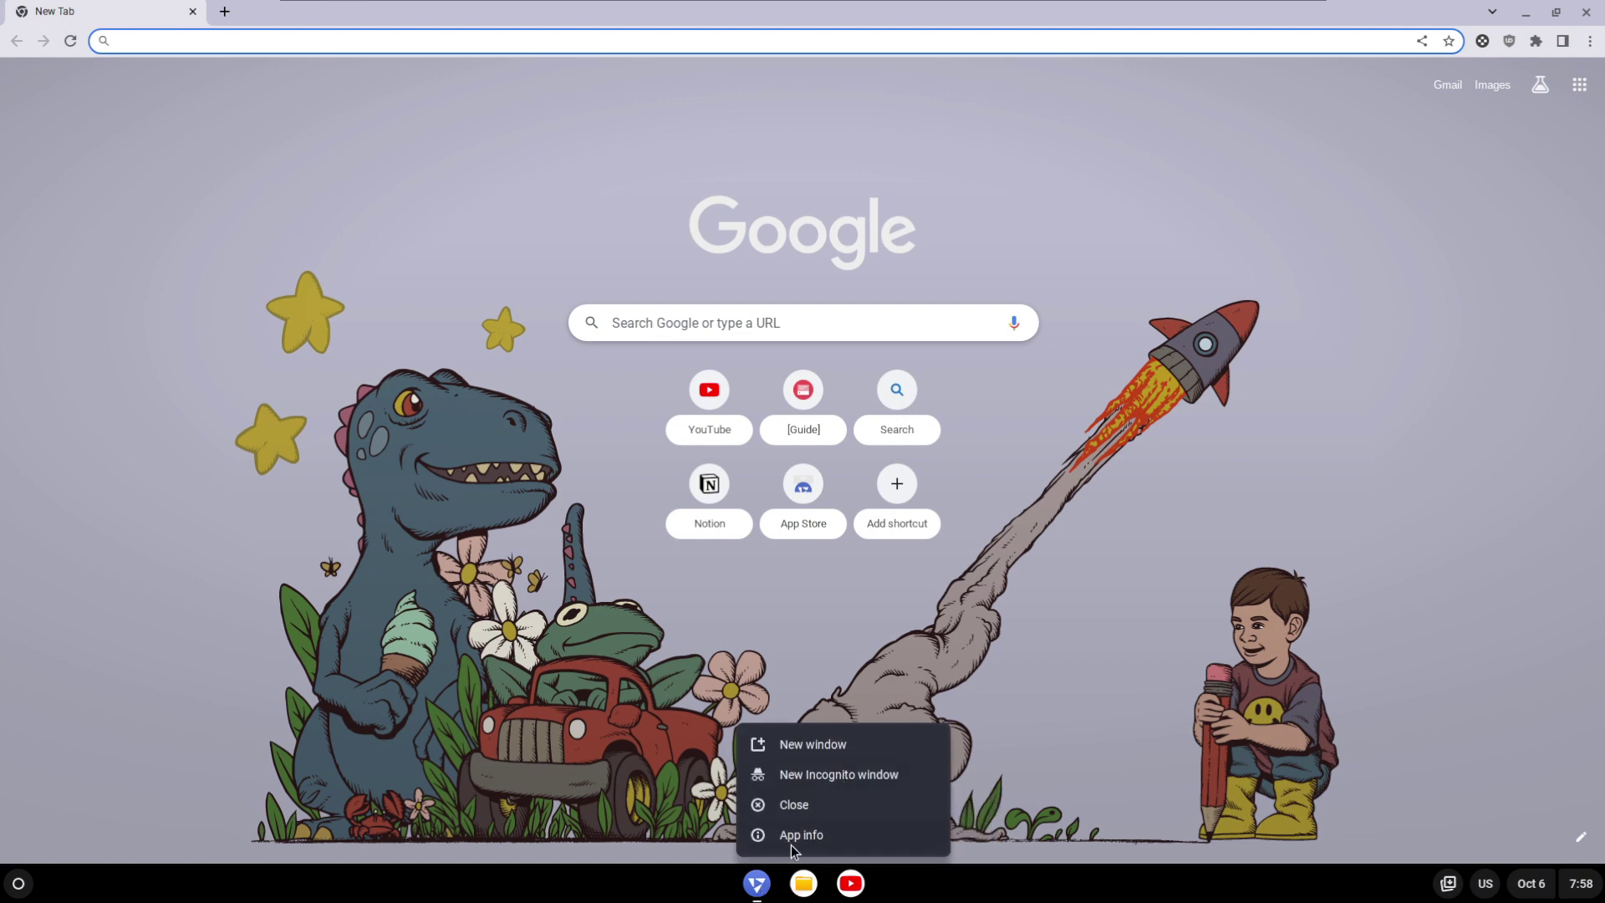
click(791, 841)
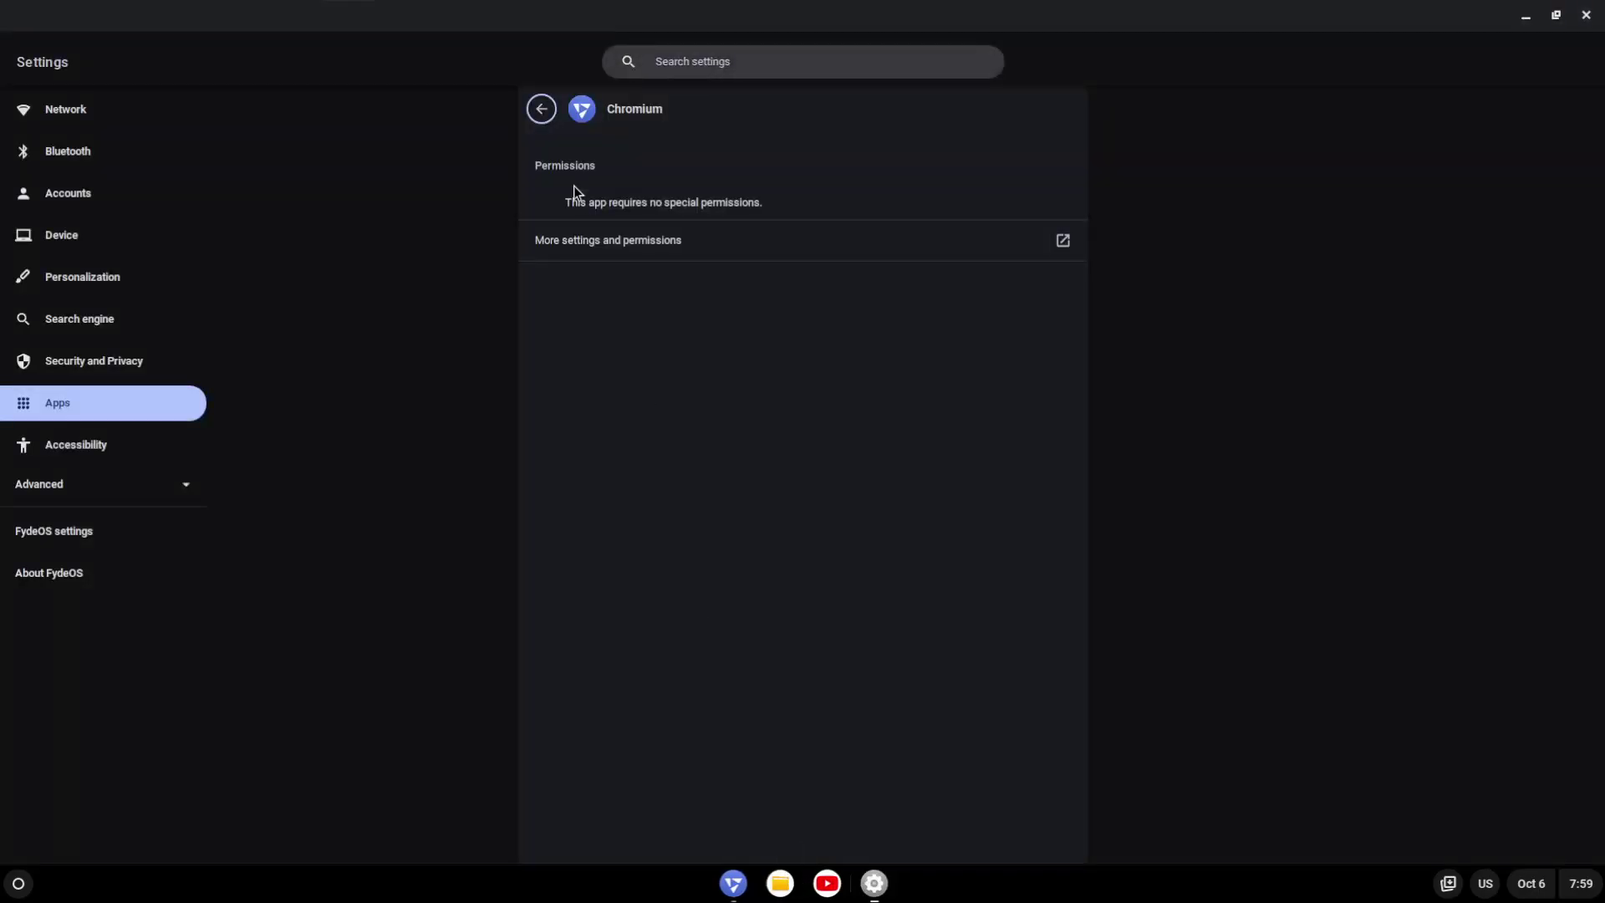
click(75, 249)
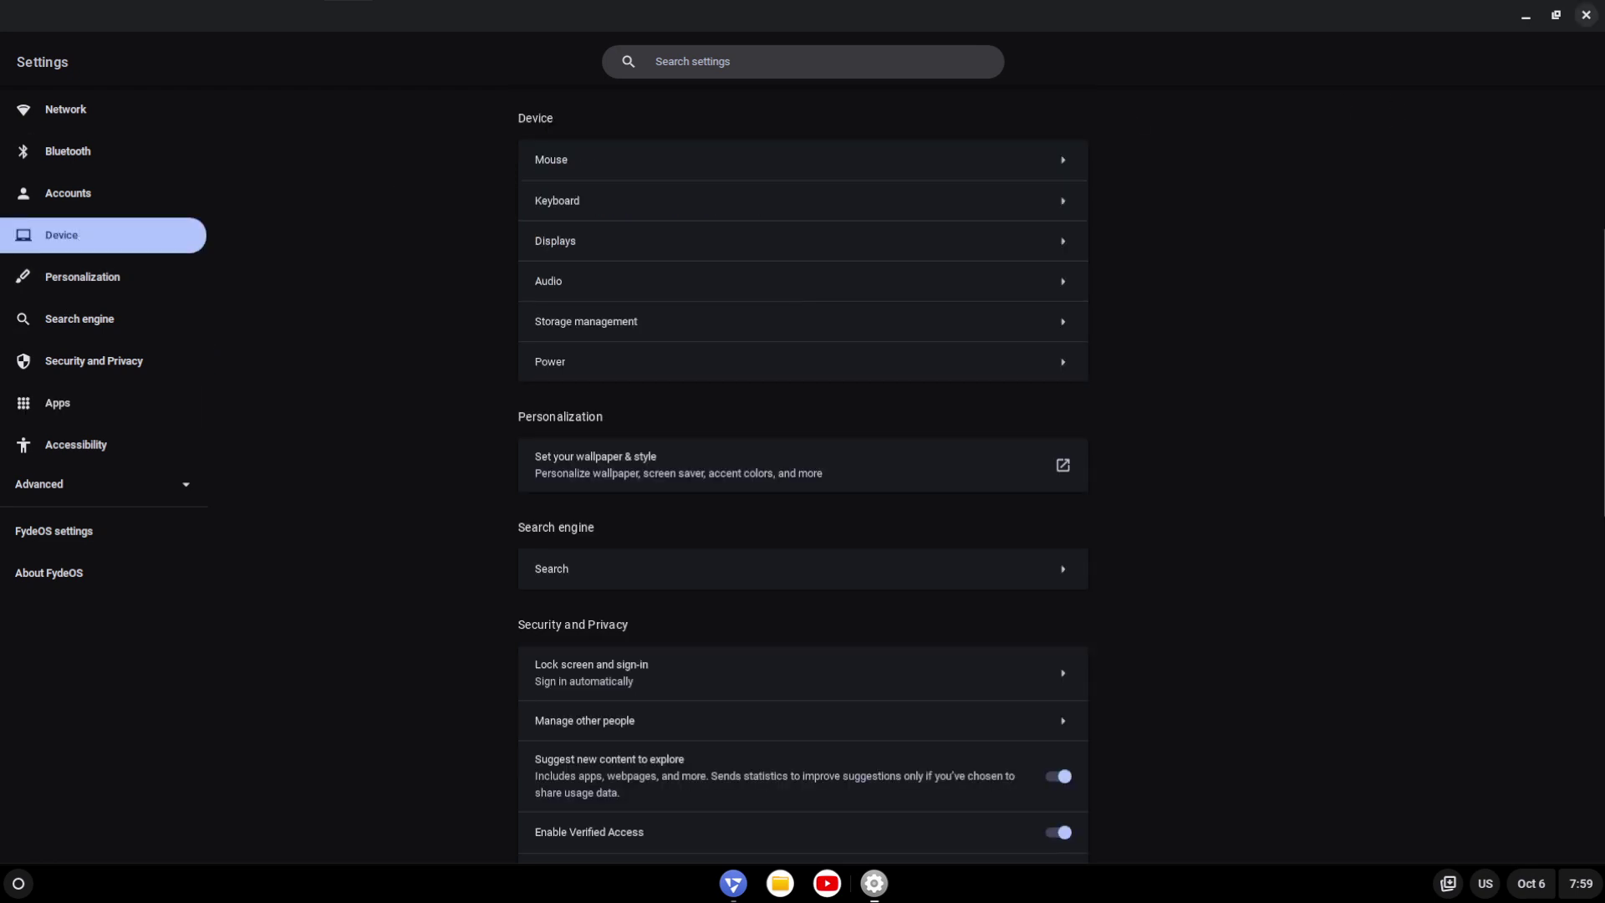
Close the Settings window and dismiss the shelf options menu.
click(1586, 14)
right_click(25, 885)
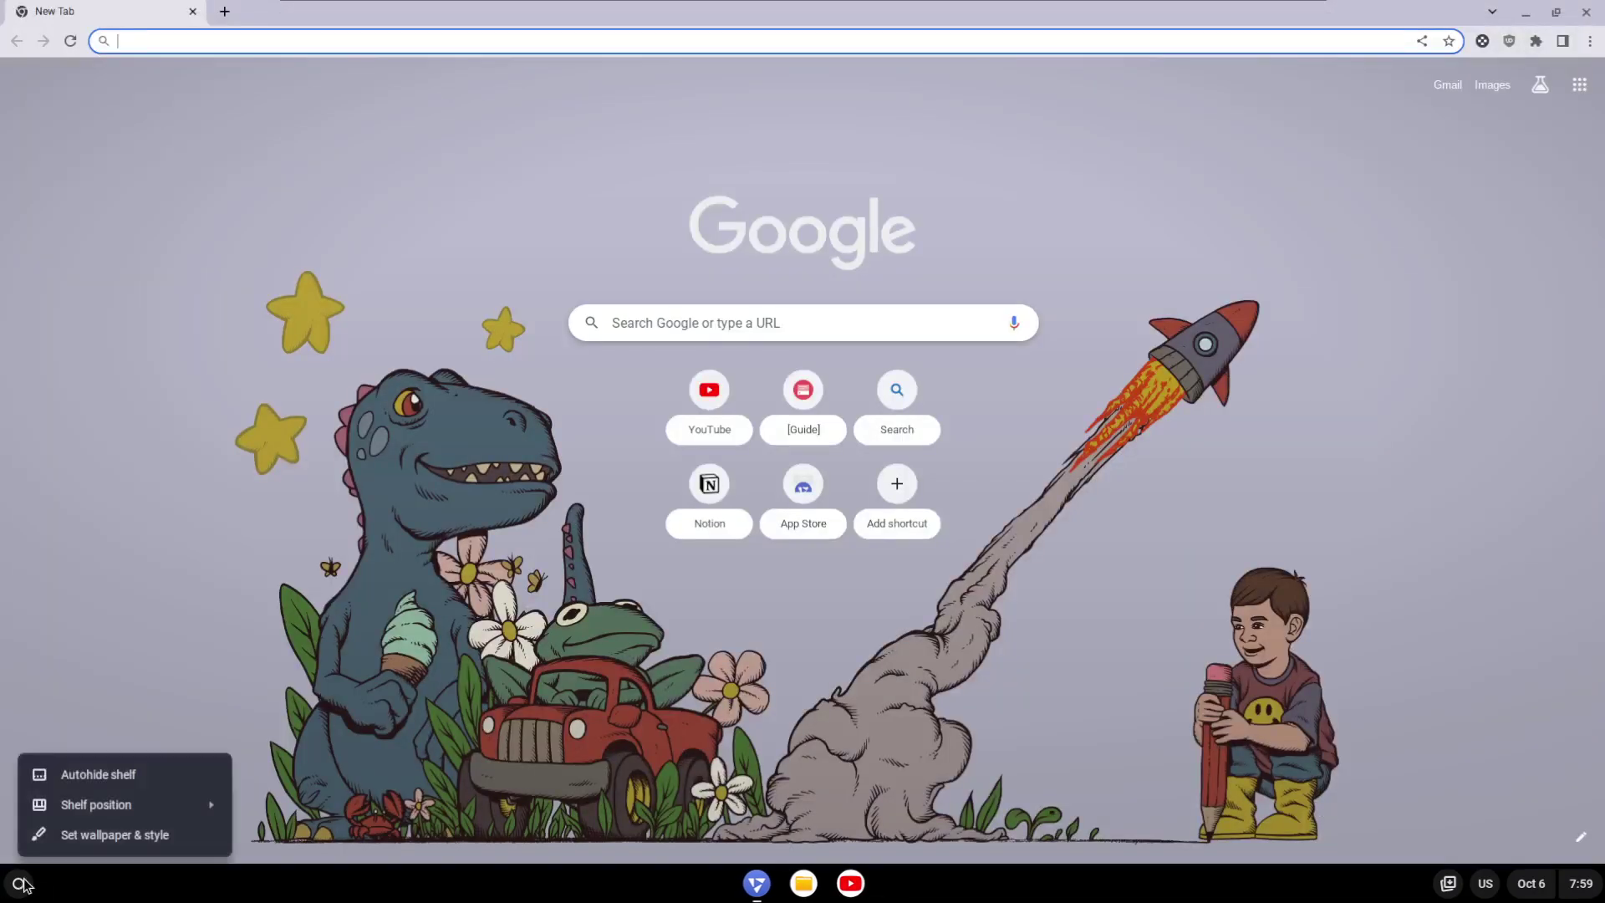
click(20, 884)
Collapse the launcher's recent apps row, then sign out via Quick Settings.
click(18, 884)
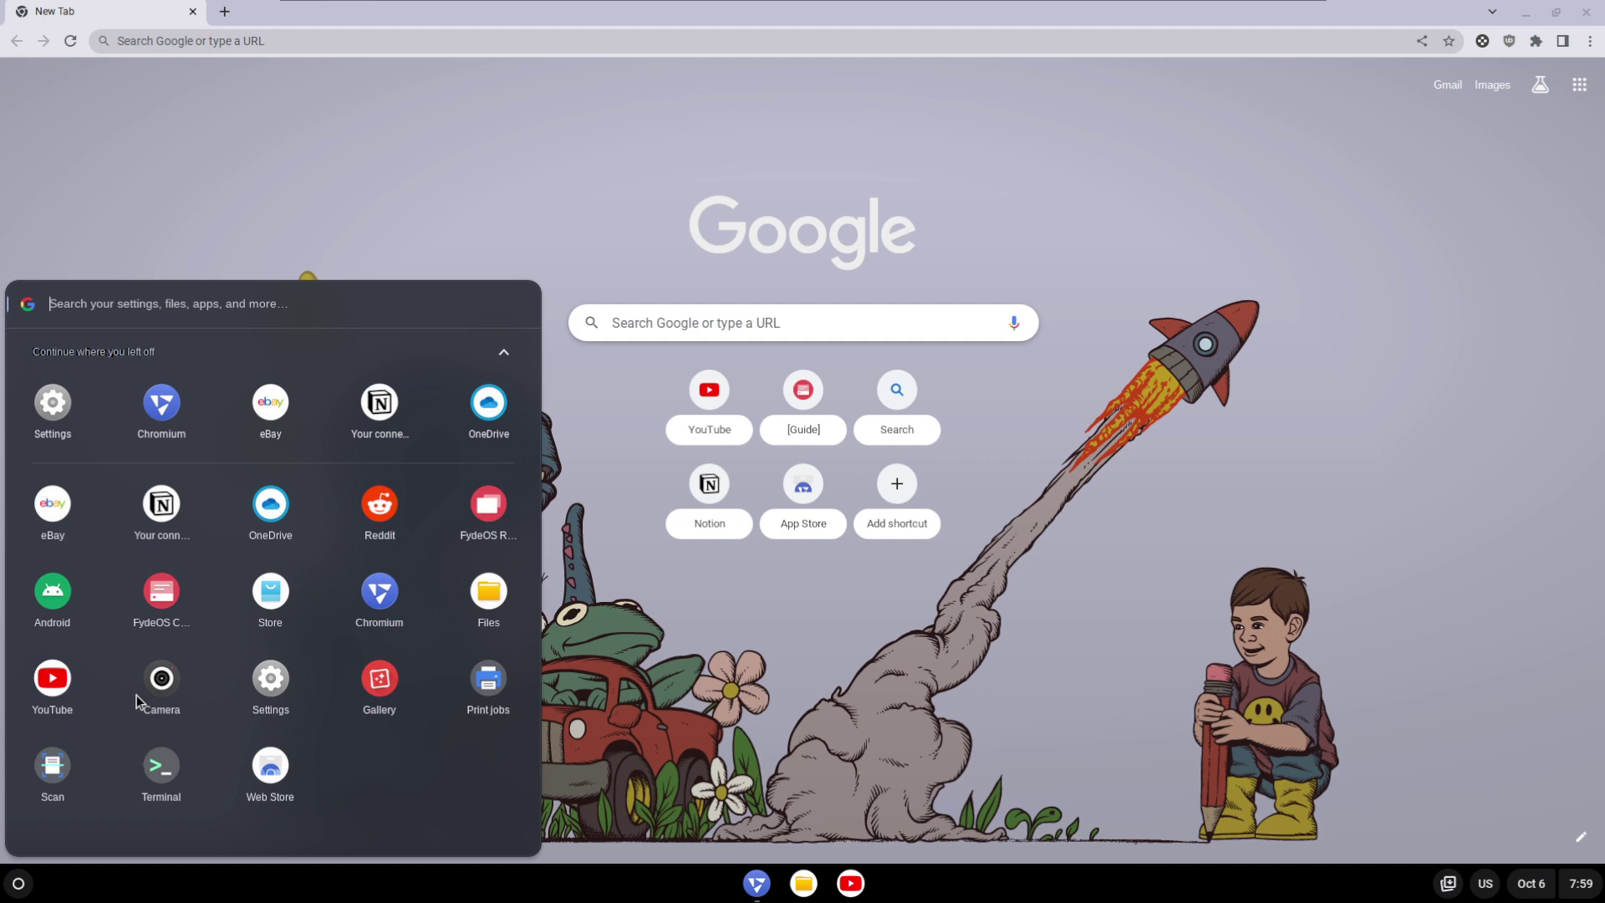
click(506, 352)
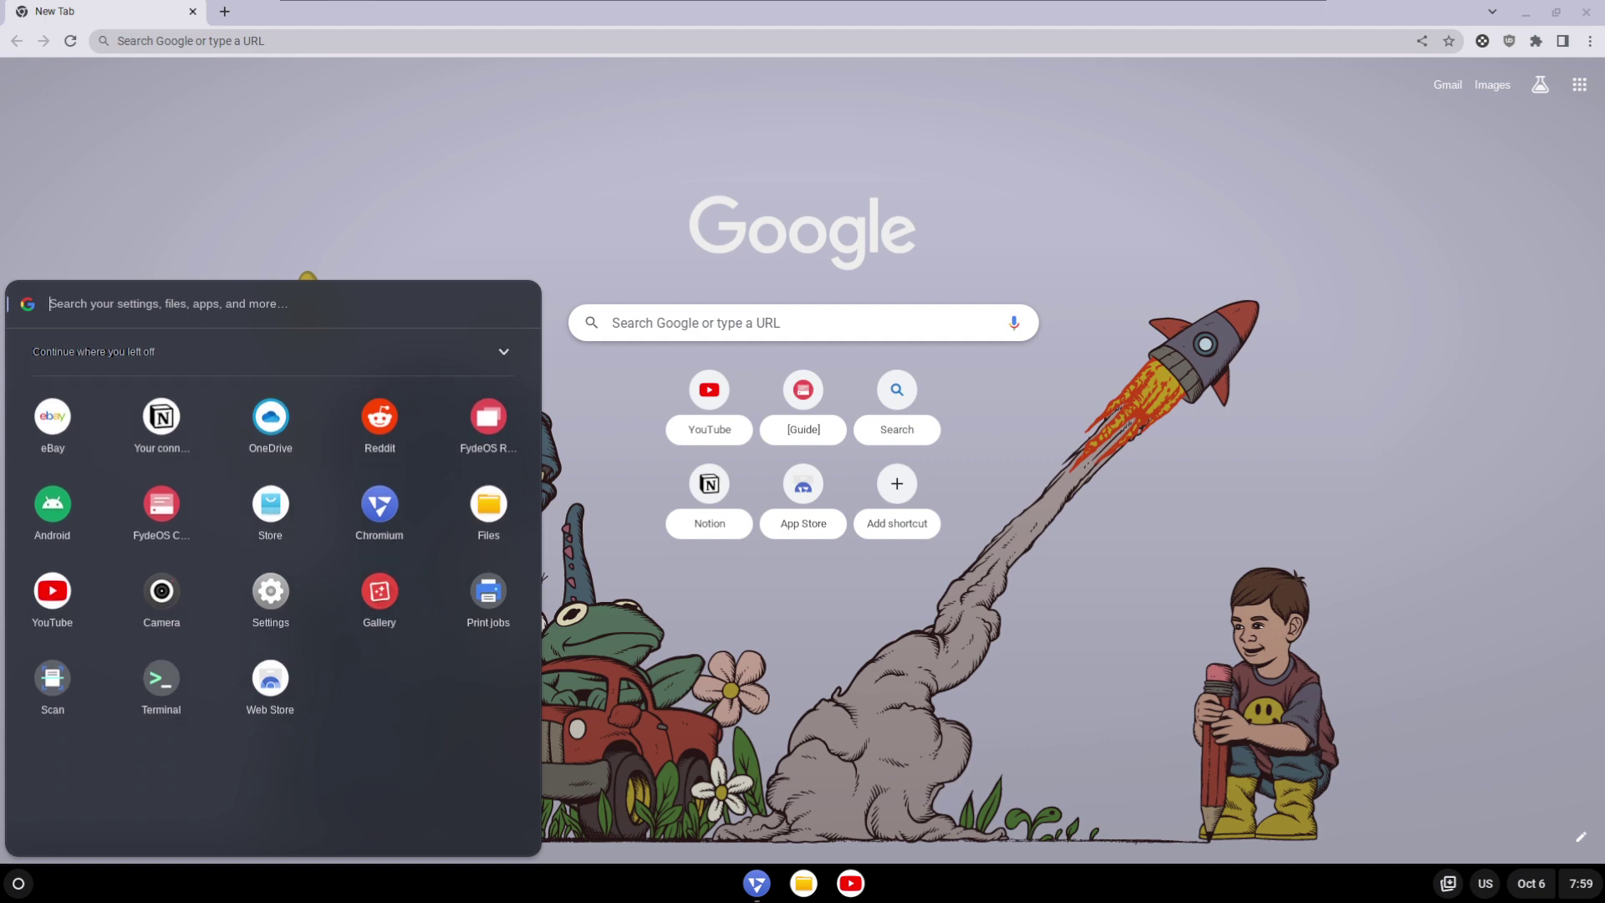
click(1584, 886)
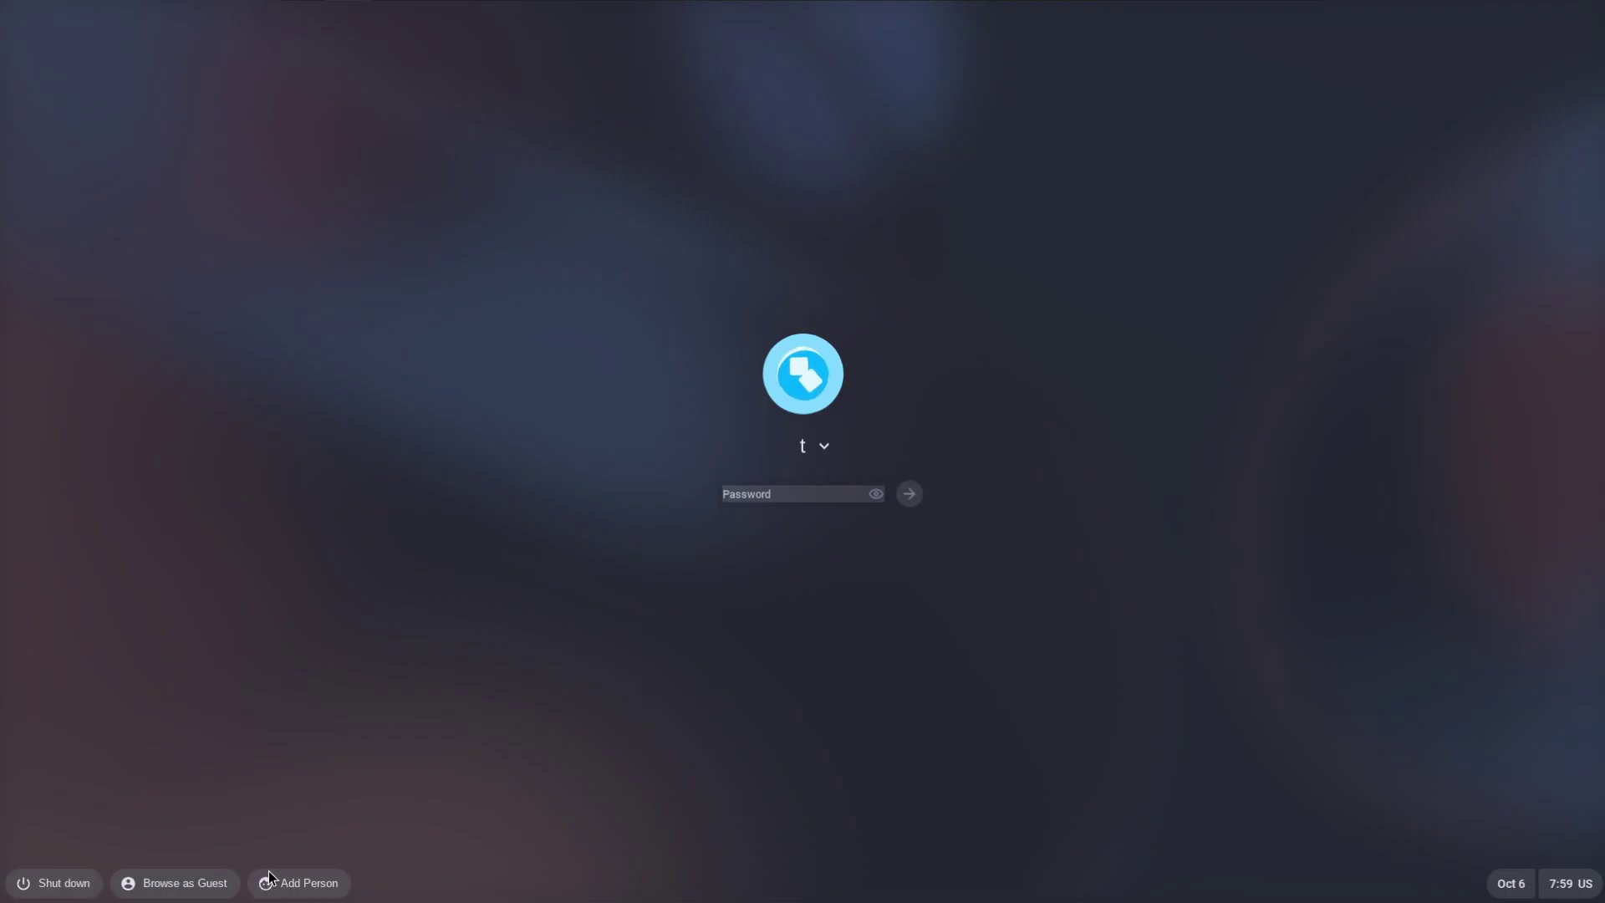
Preview Add Person's Google account sign-in, then back out and browse as Guest.
click(316, 887)
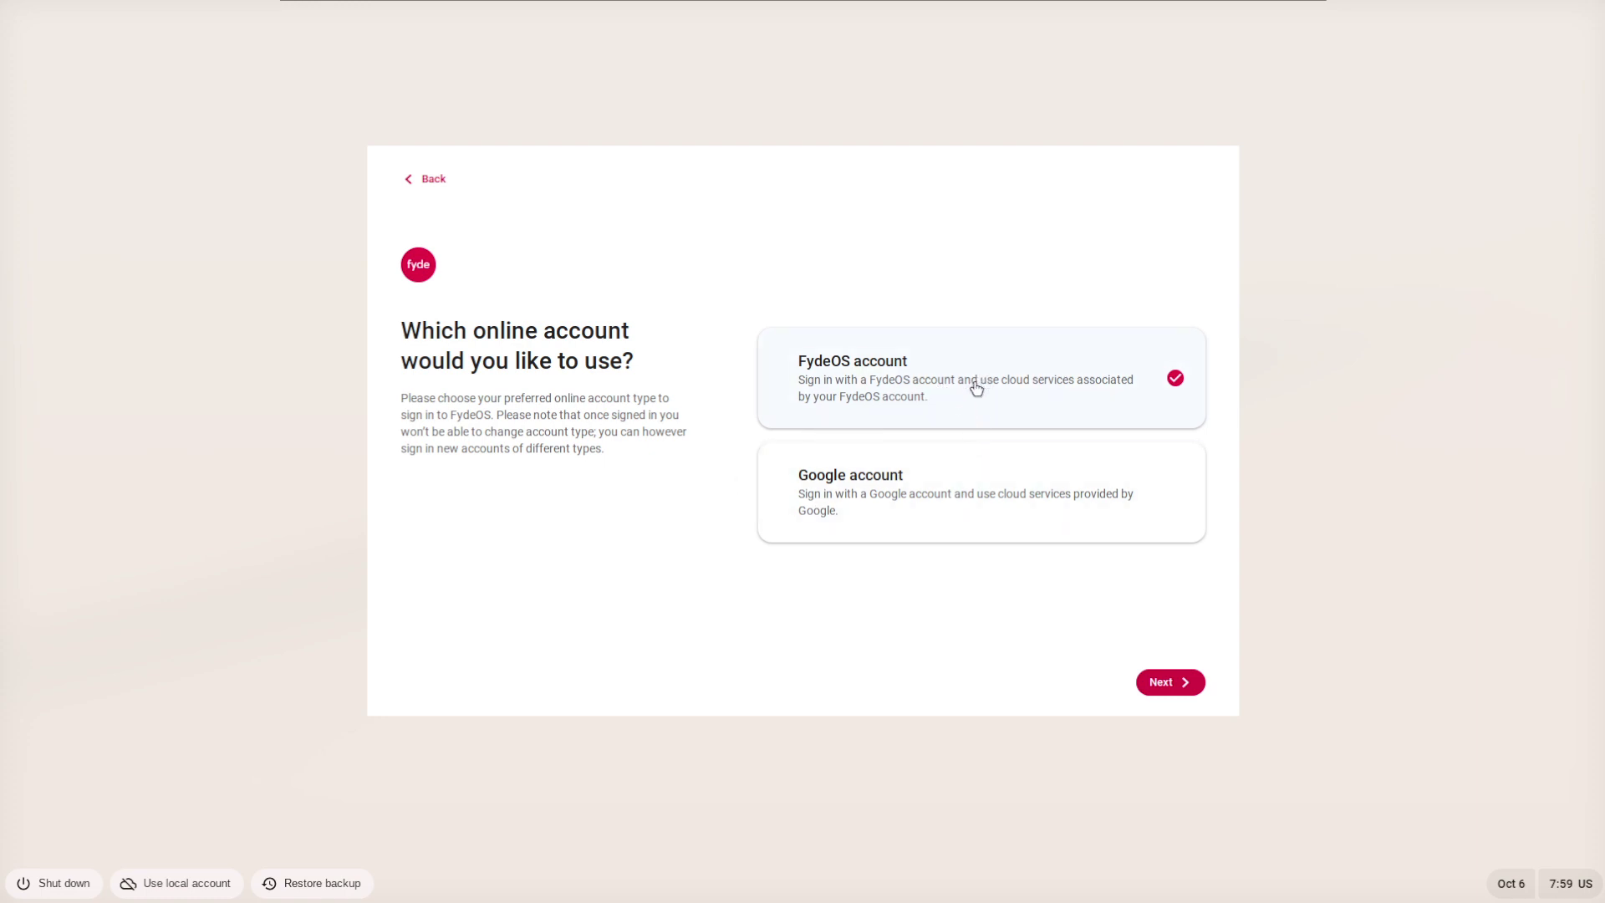
click(894, 524)
click(1166, 684)
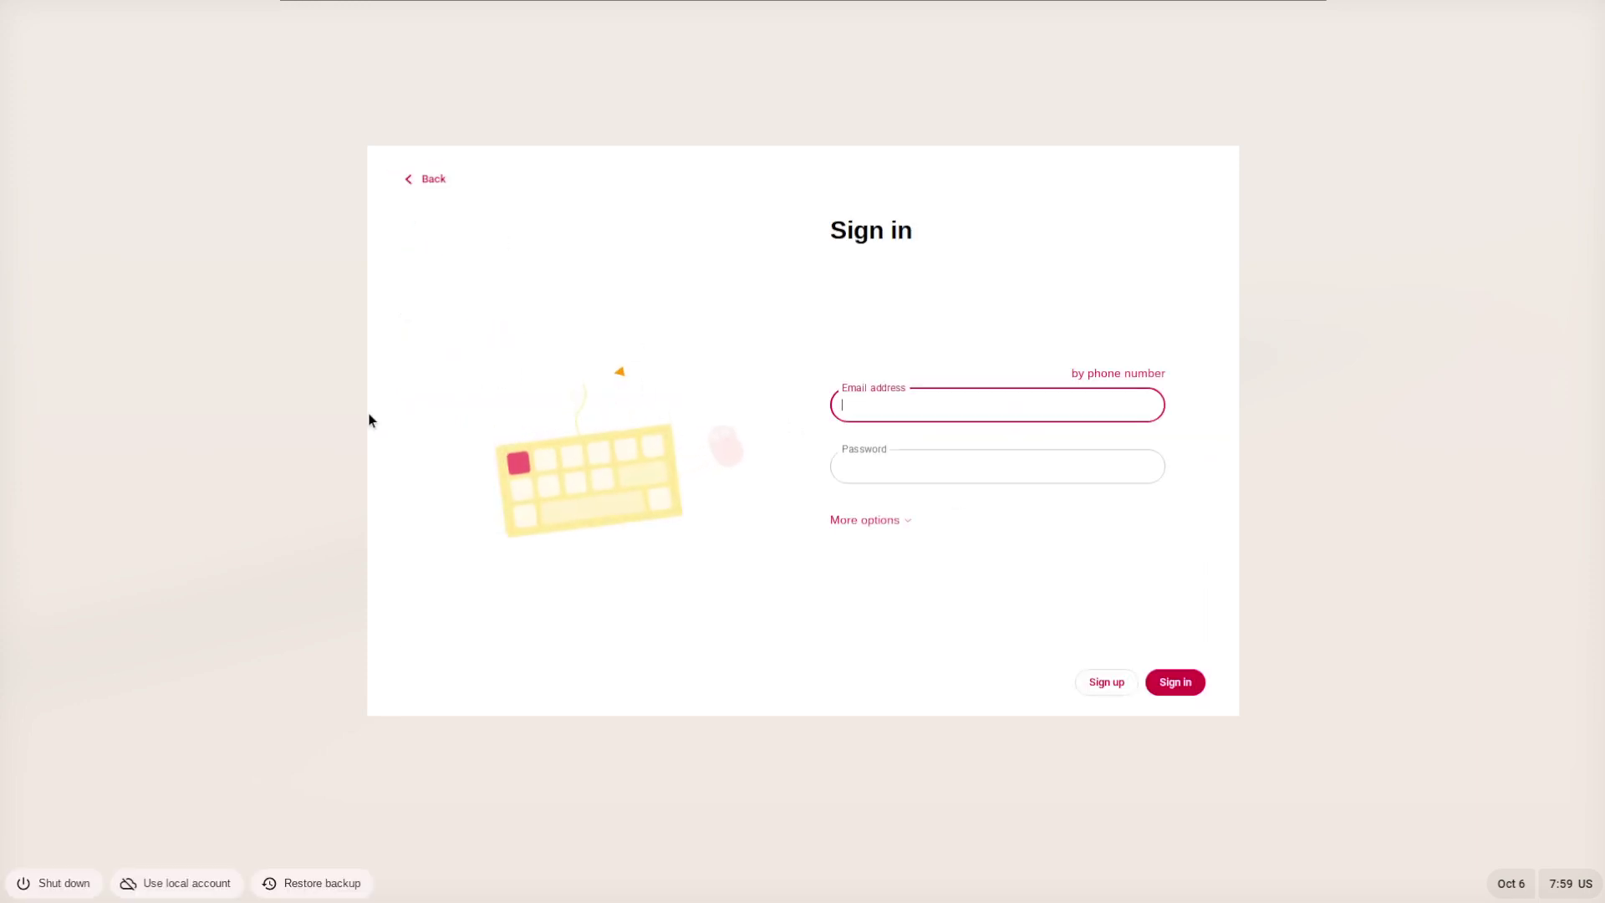
click(421, 181)
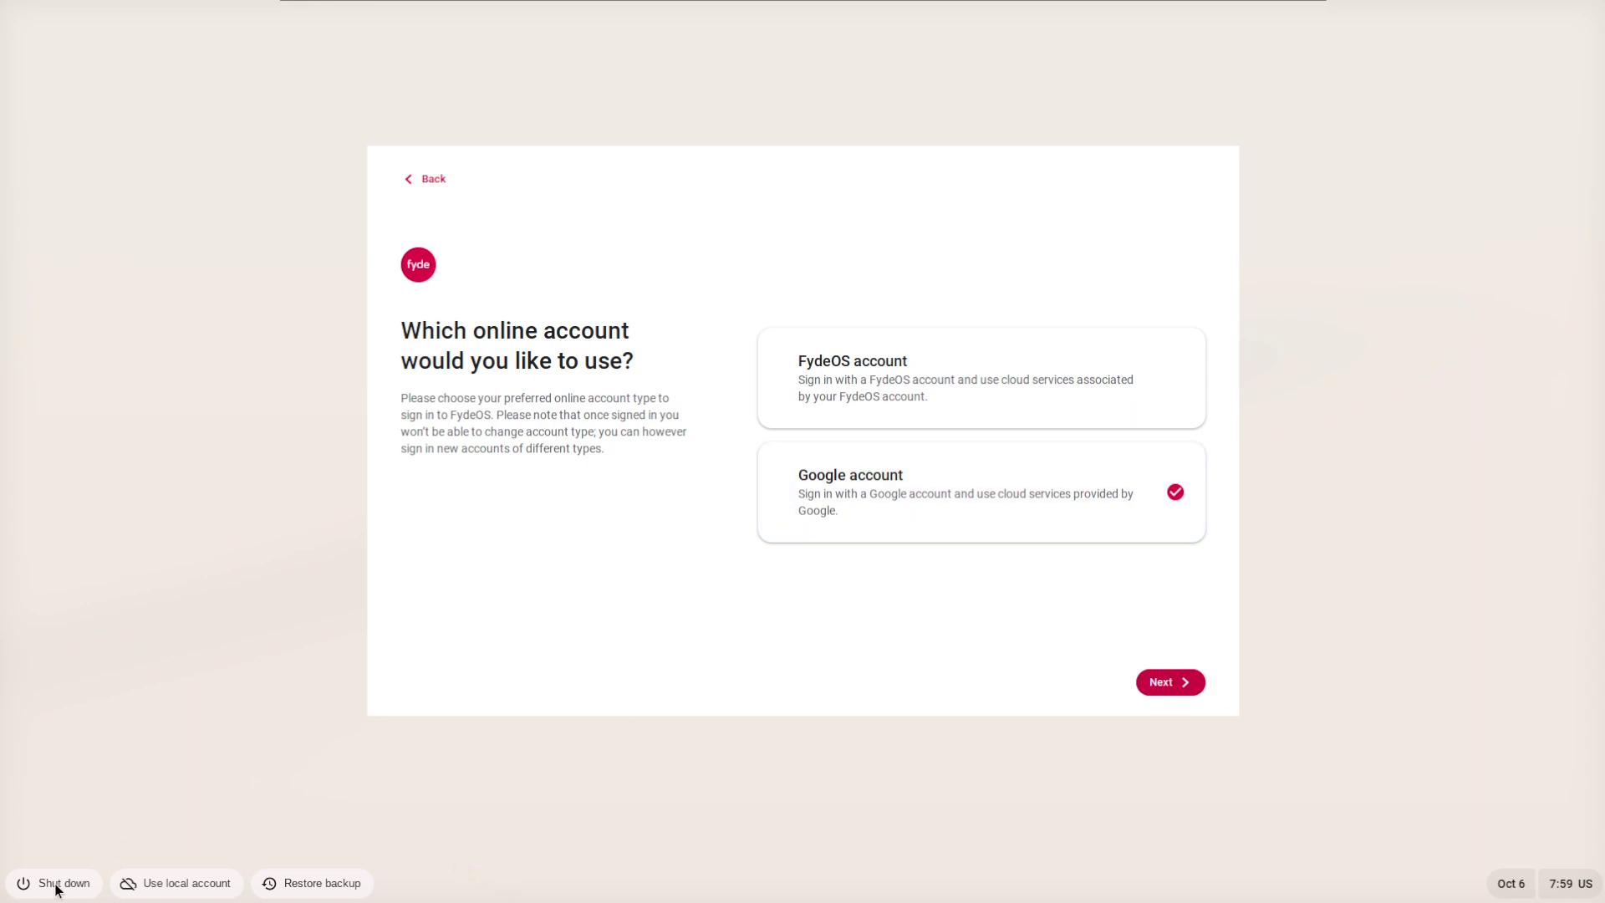
click(418, 182)
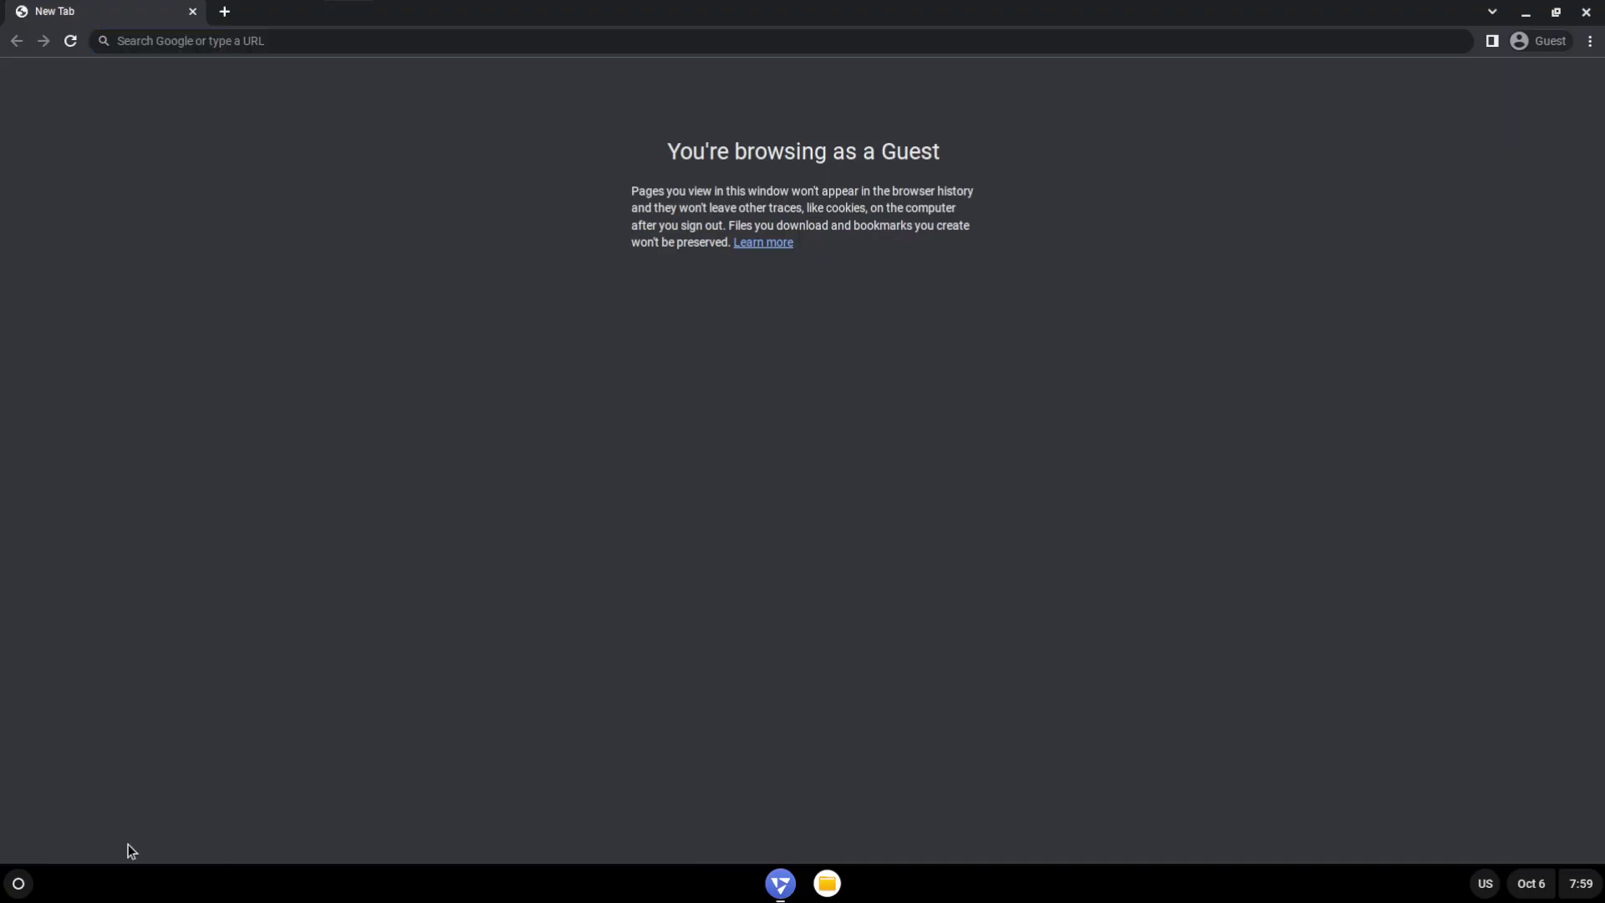
In the guest session, dismiss the launcher's sort tip and close the guest browser.
click(18, 884)
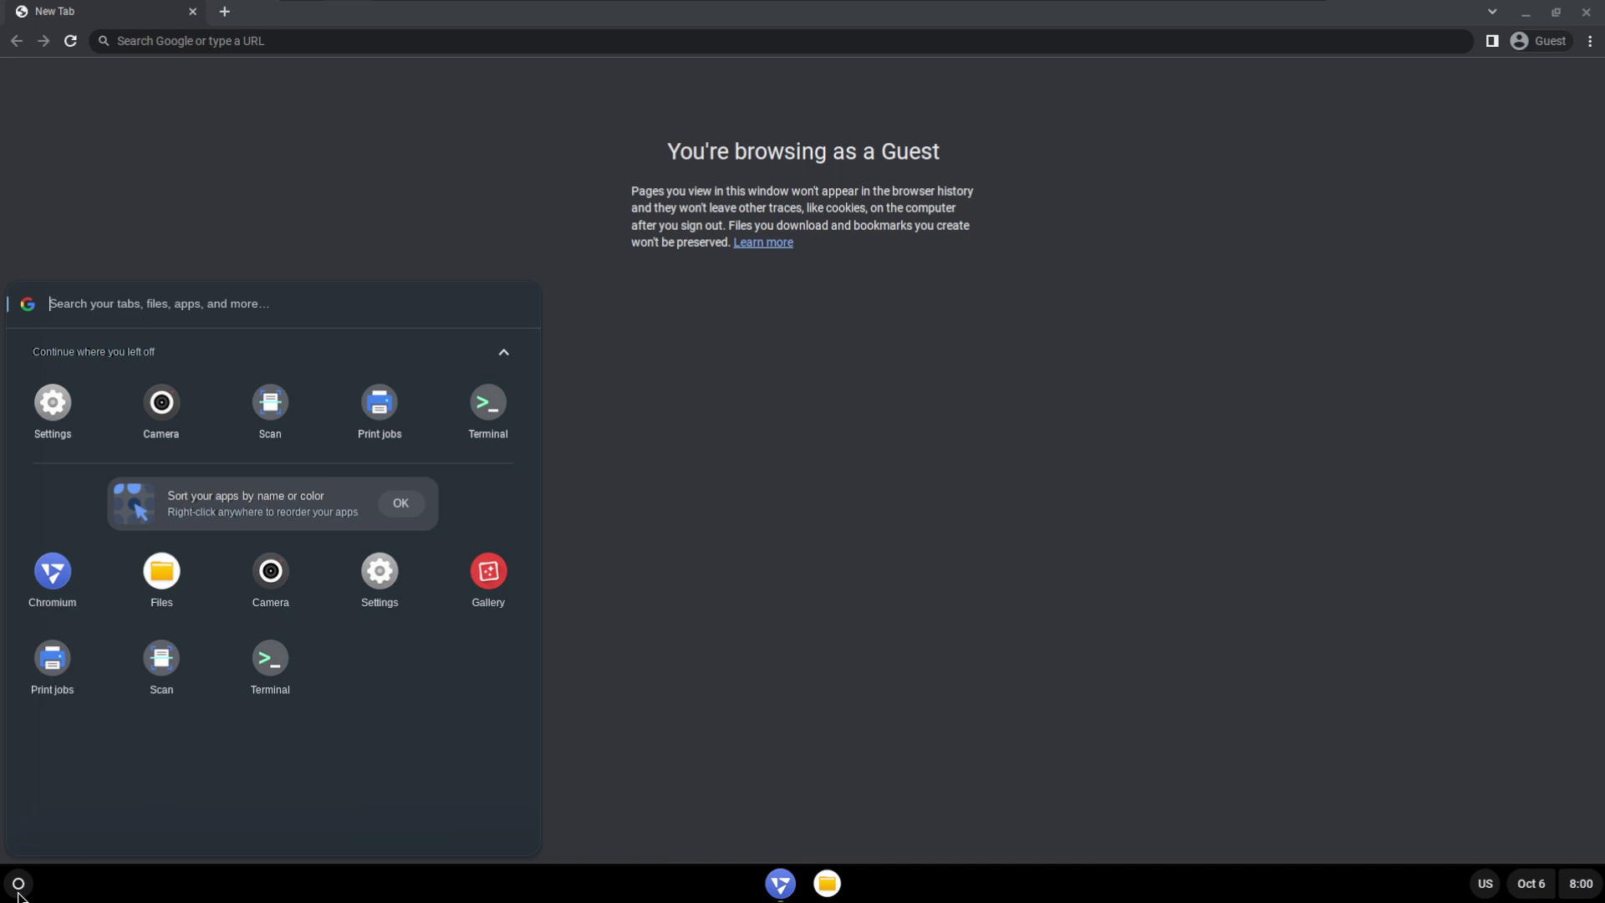
click(406, 502)
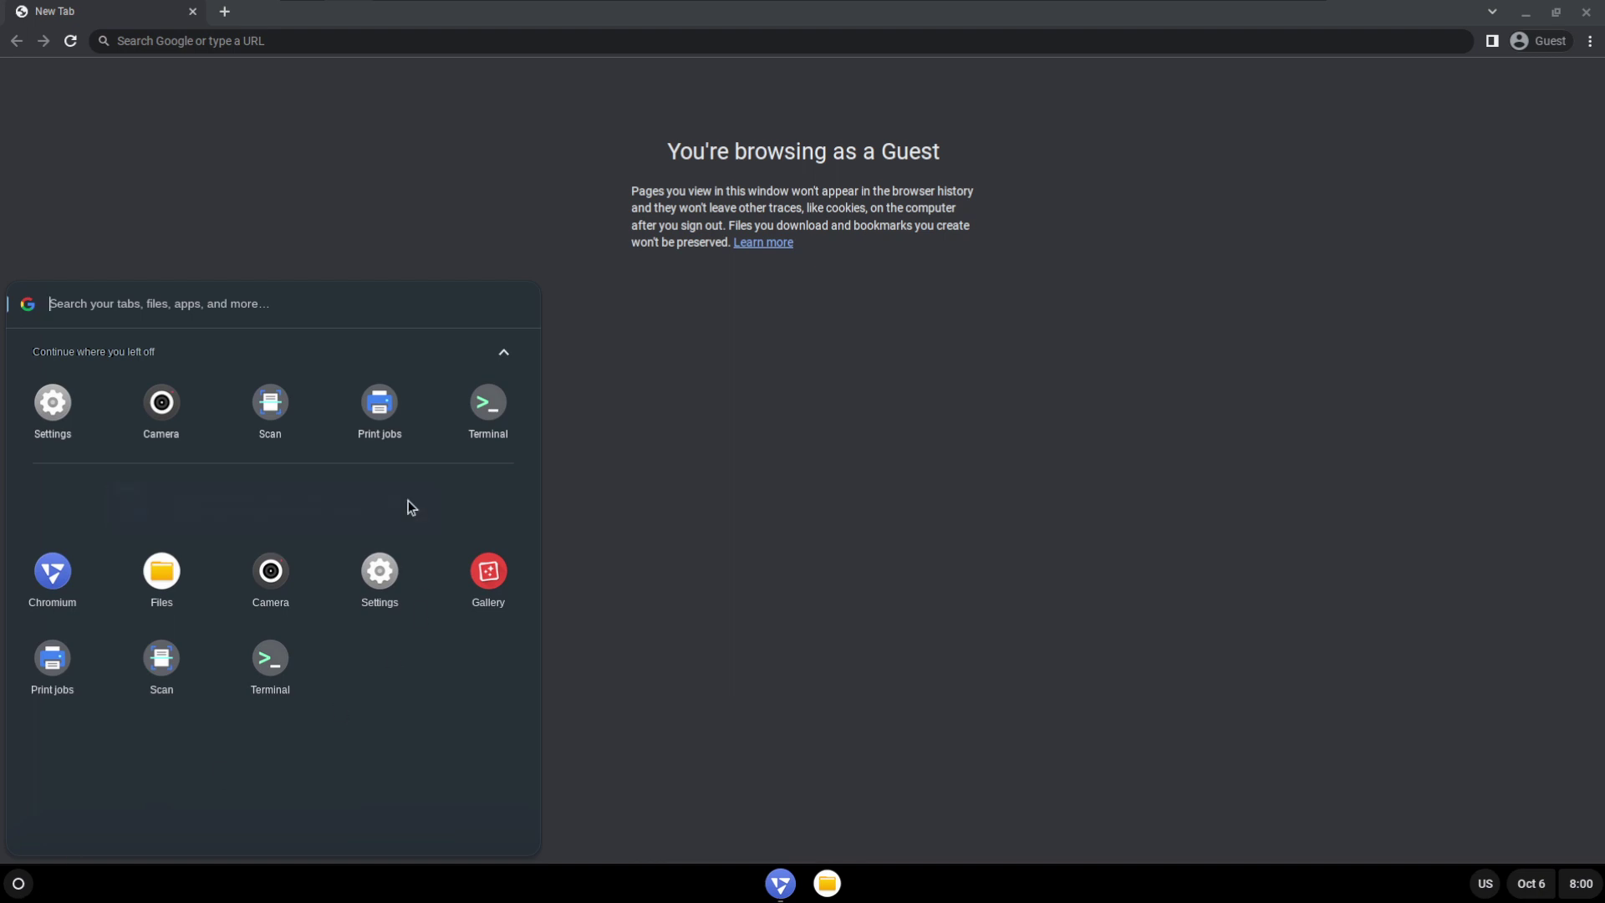
click(896, 499)
click(1600, 13)
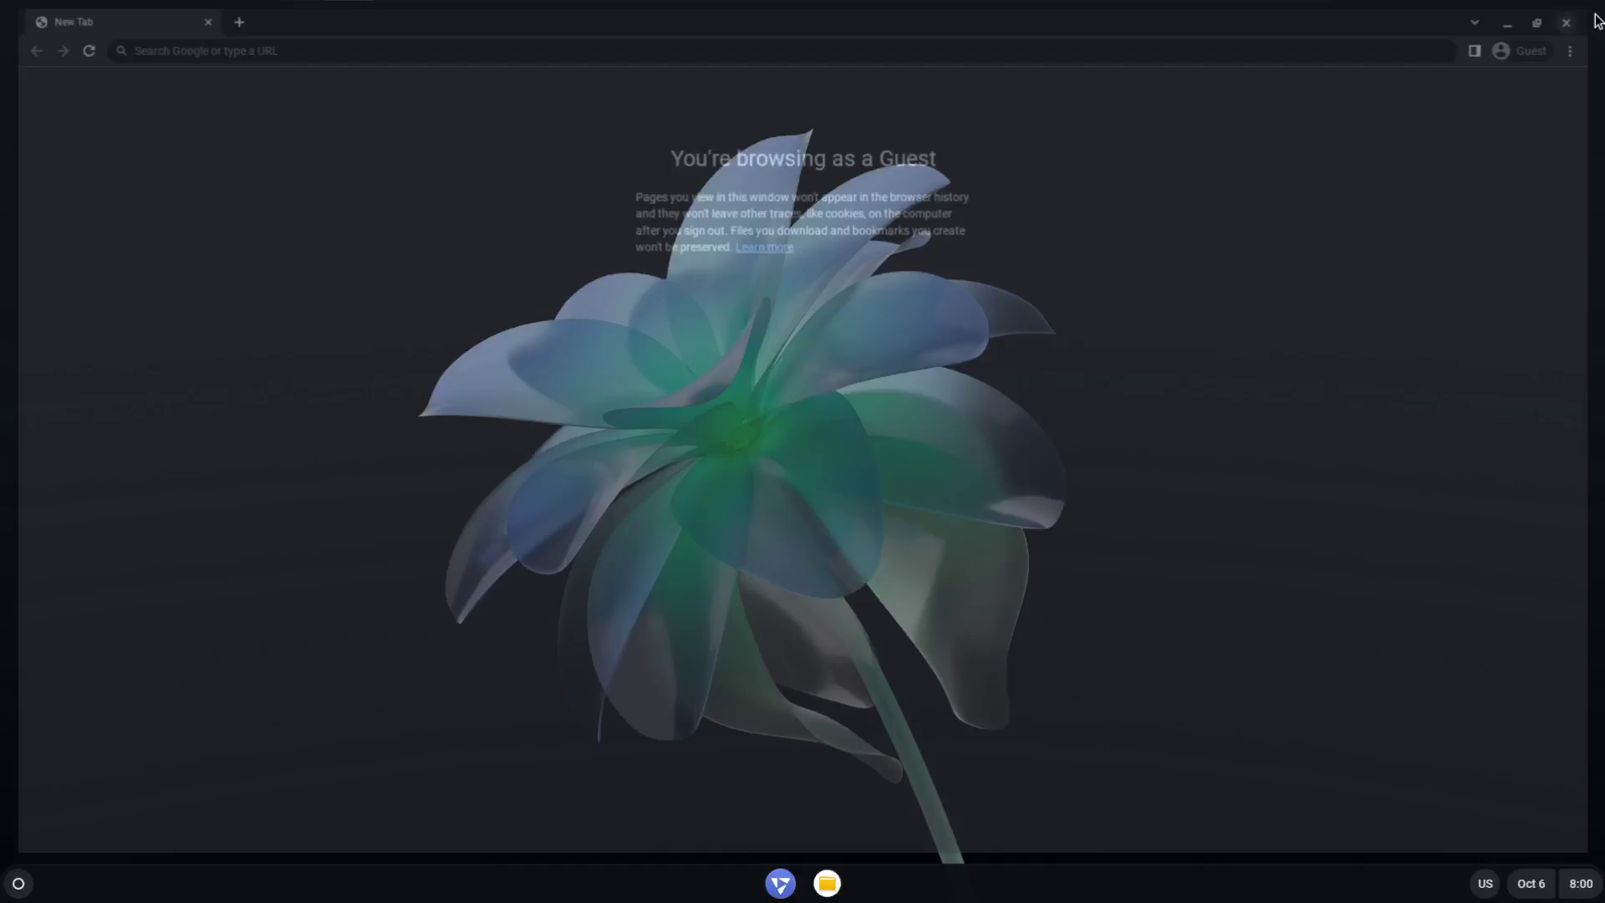
right_click(719, 241)
click(483, 468)
Launch Terminal, glance at the calendar, and exit guest mode via Quick Settings.
click(7, 899)
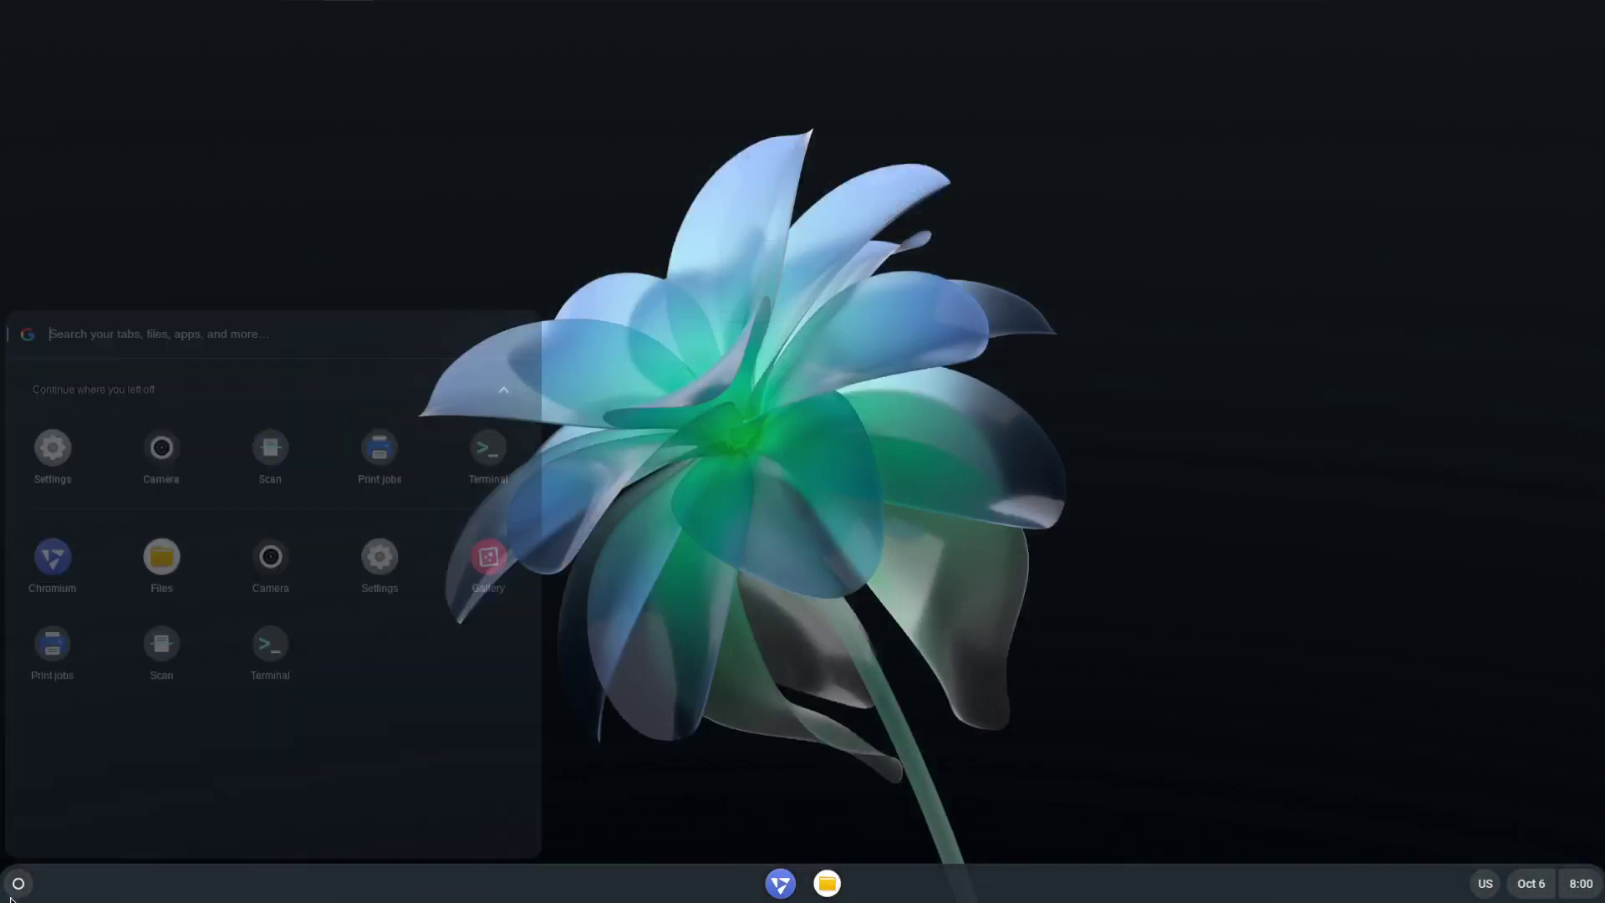
click(488, 415)
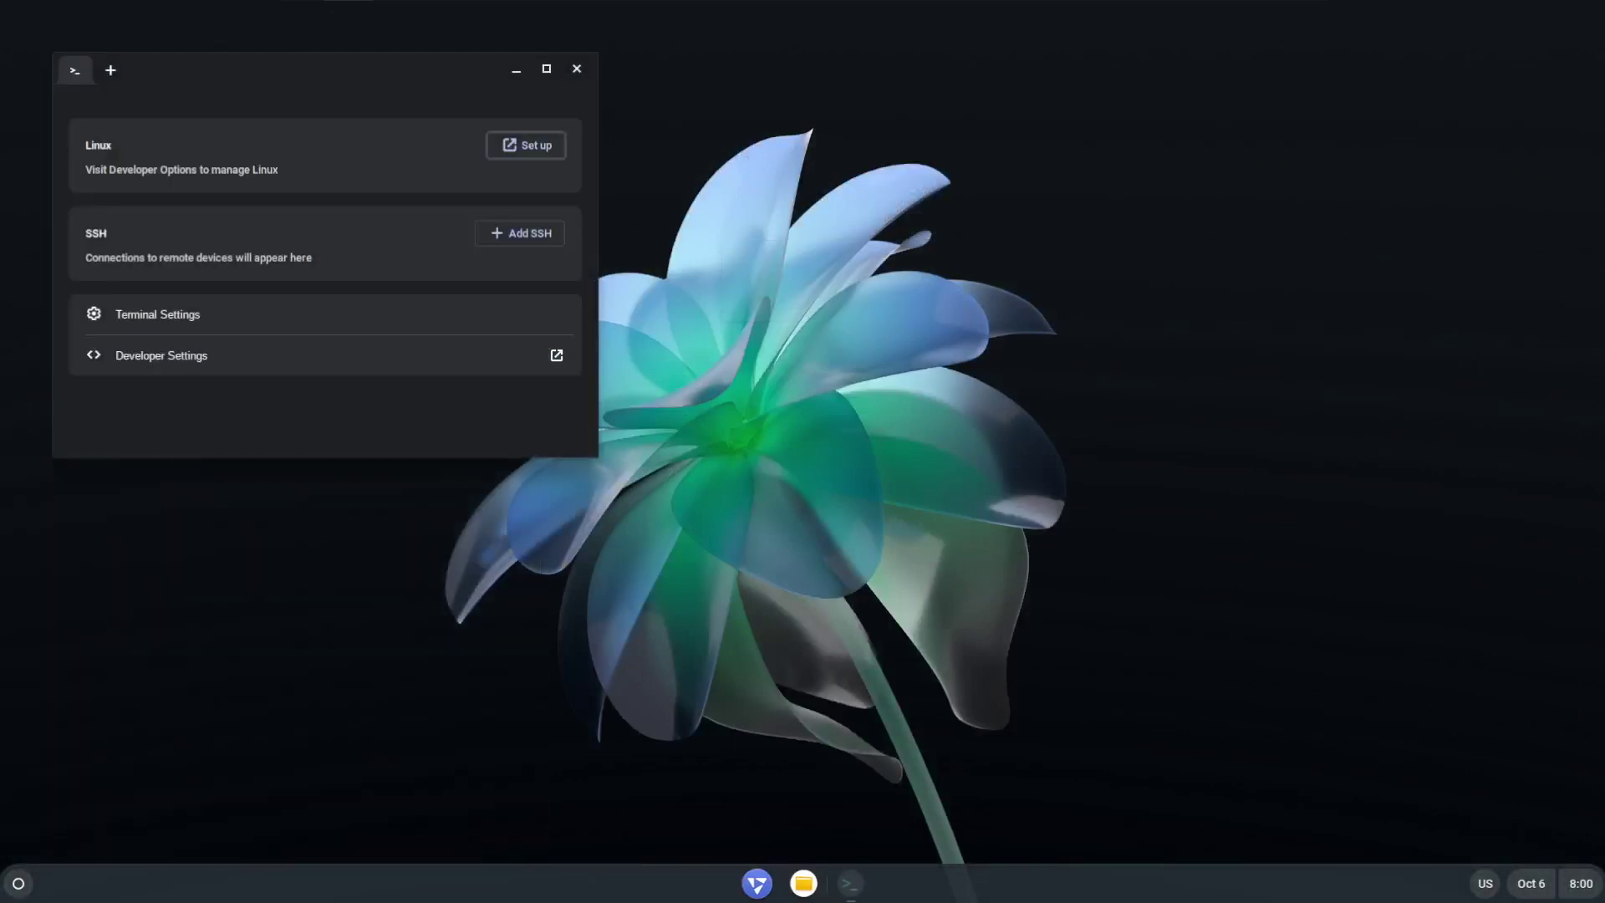
click(1522, 888)
click(1587, 888)
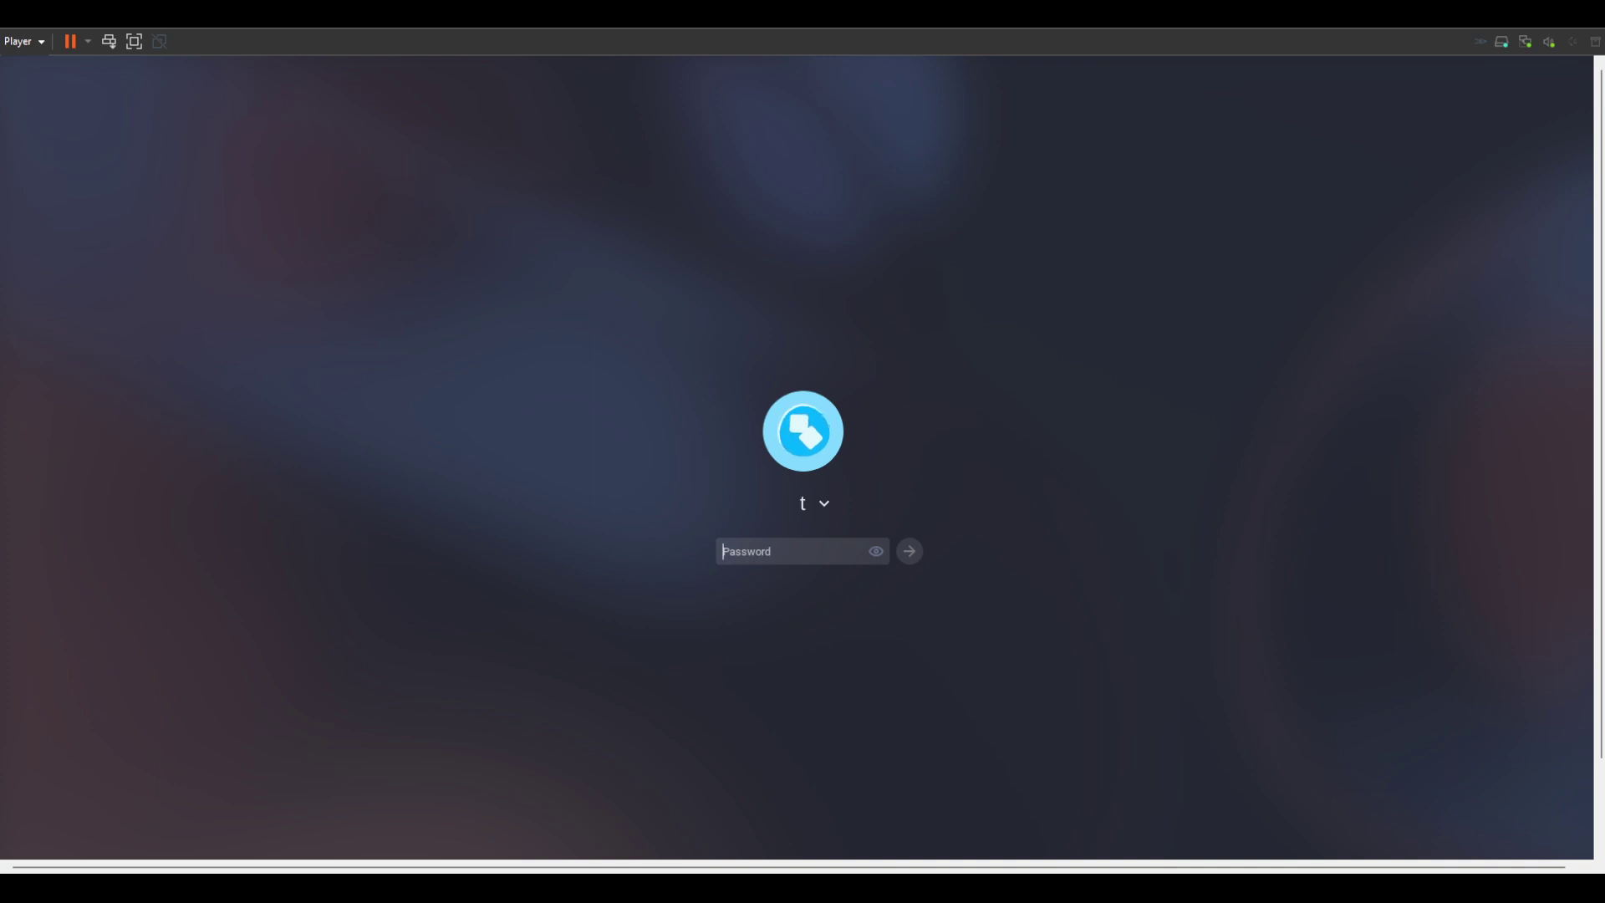
Make the VM full screen and sign in with the account password.
click(134, 41)
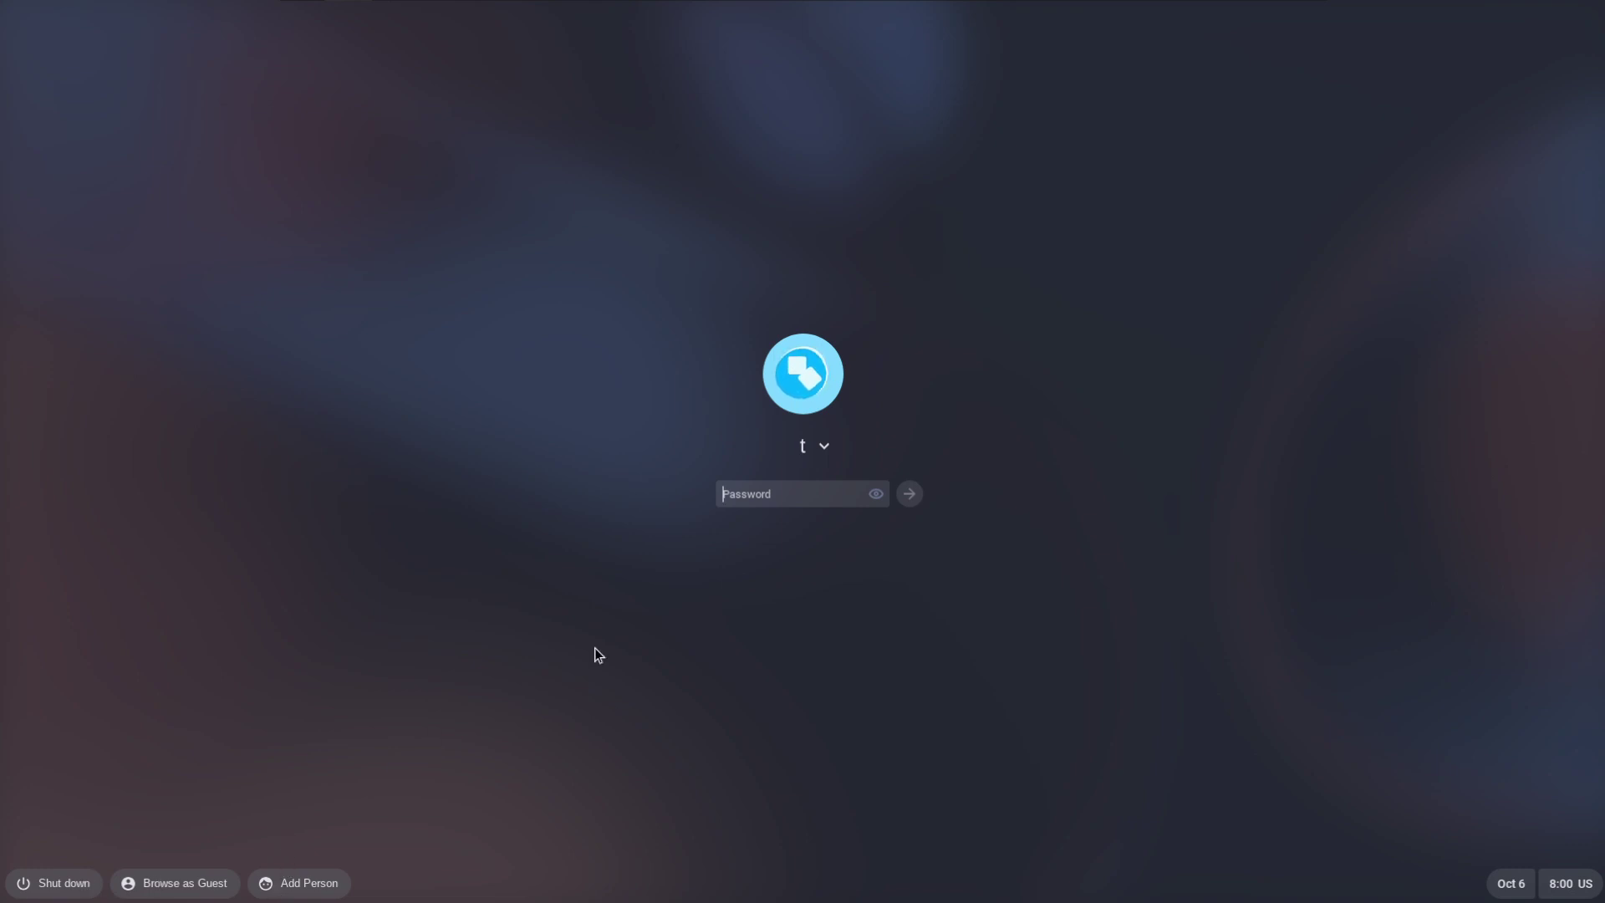
click(824, 446)
click(824, 443)
text(a)
click(919, 505)
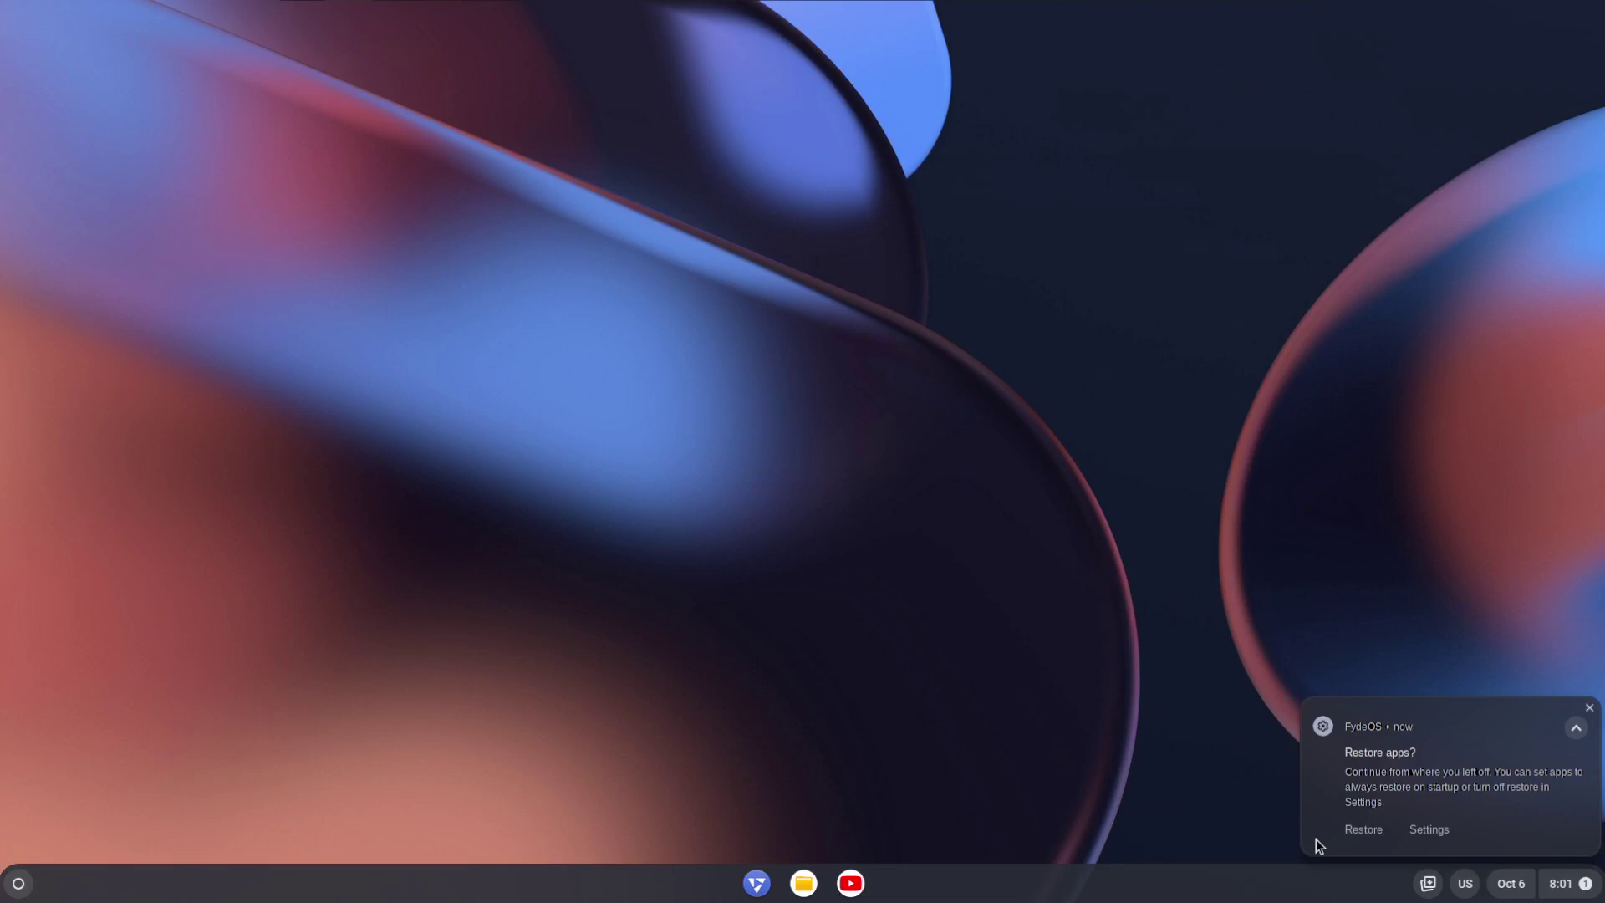
Restore the previous session's apps, close the restored browser, and dismiss the calendar and desktop menu.
click(1373, 828)
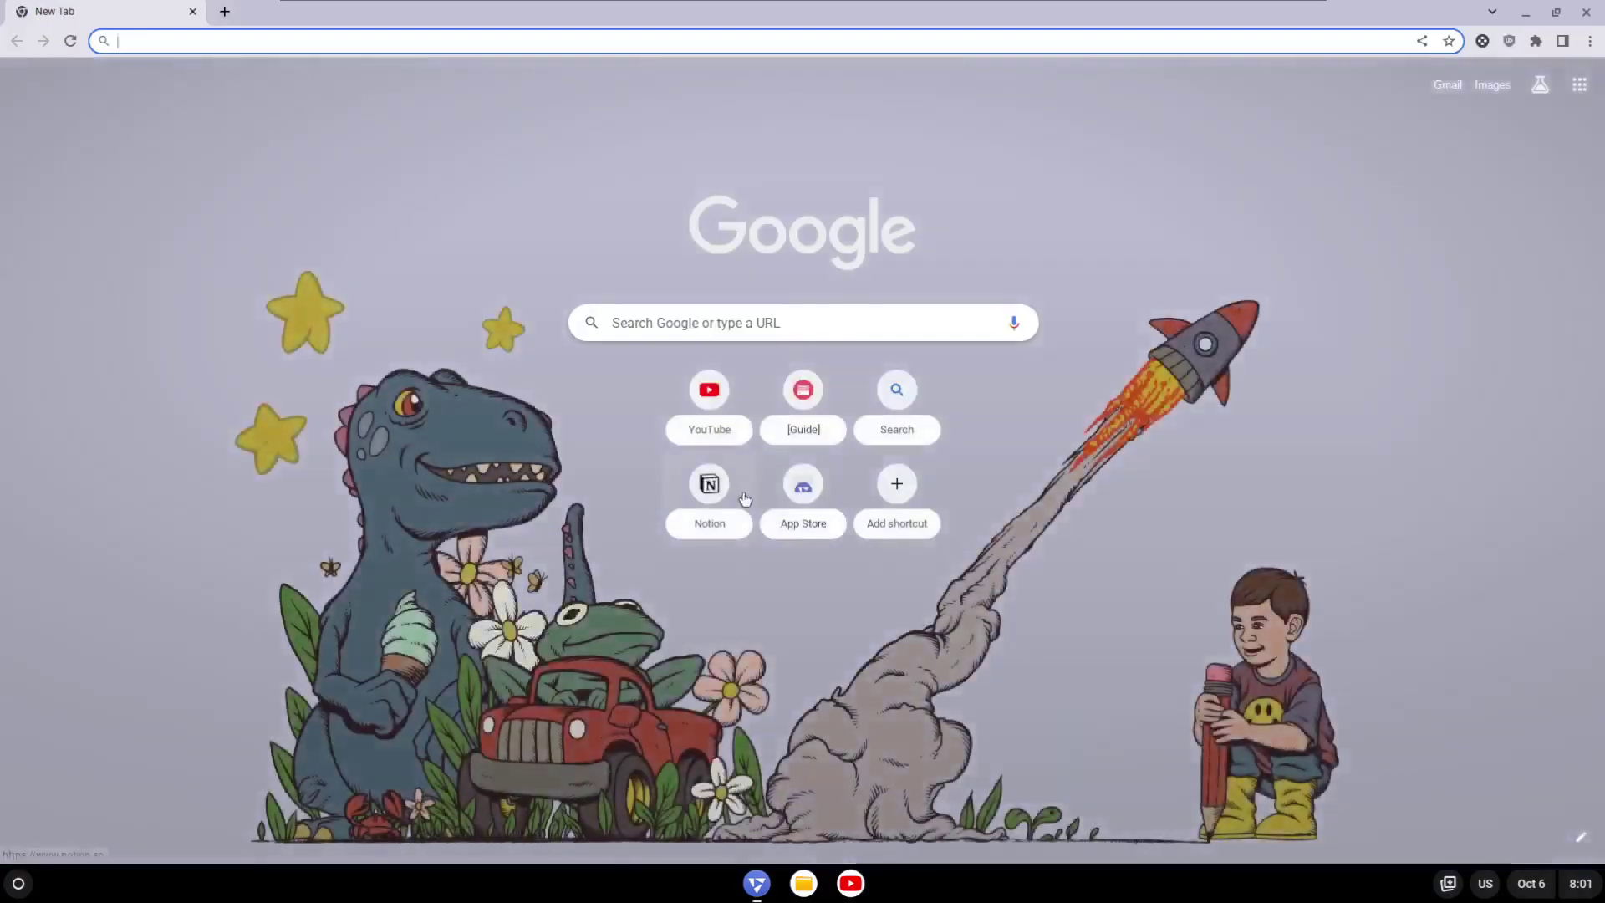
click(1588, 16)
click(1523, 885)
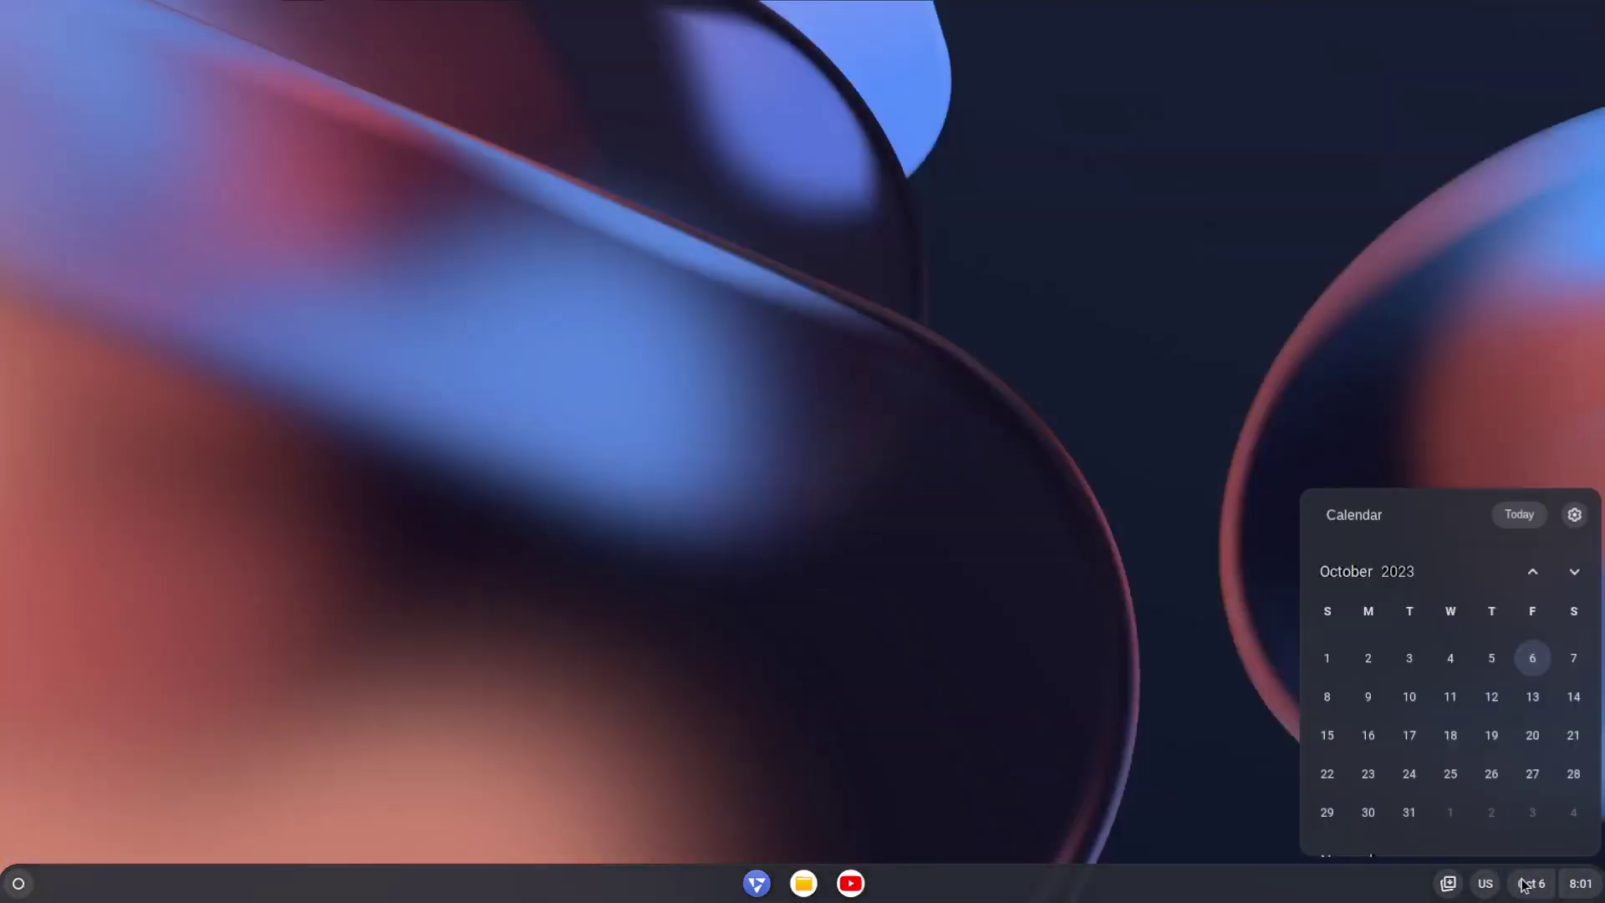
click(1523, 884)
right_click(704, 444)
click(479, 389)
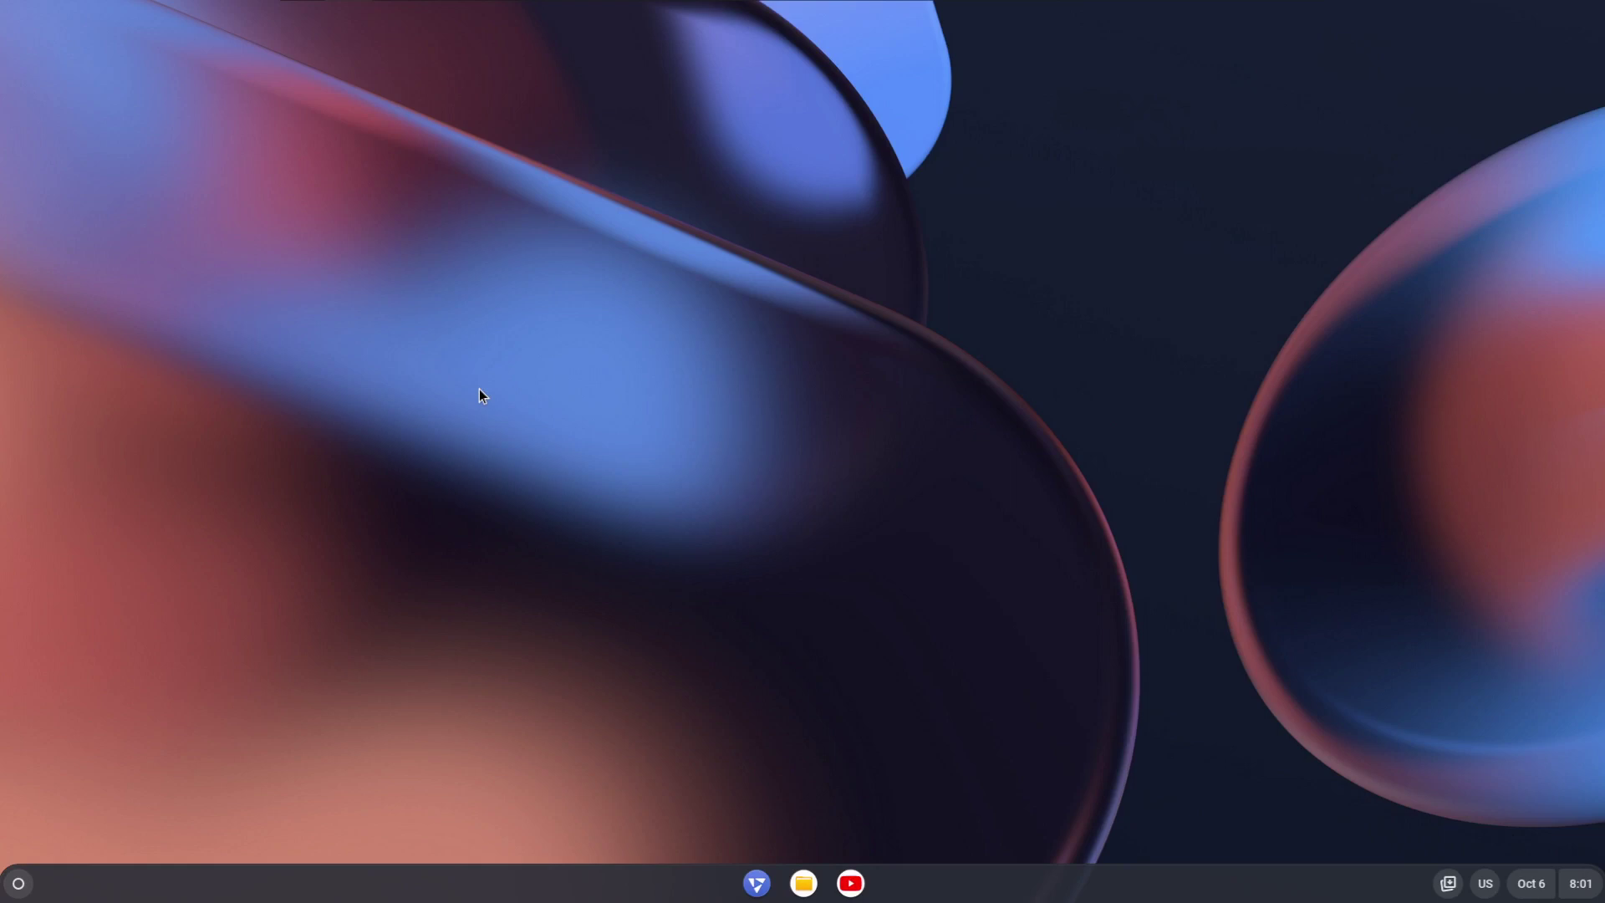
Toggle the app launcher by click and Super key, then open Files from the shelf.
click(10, 885)
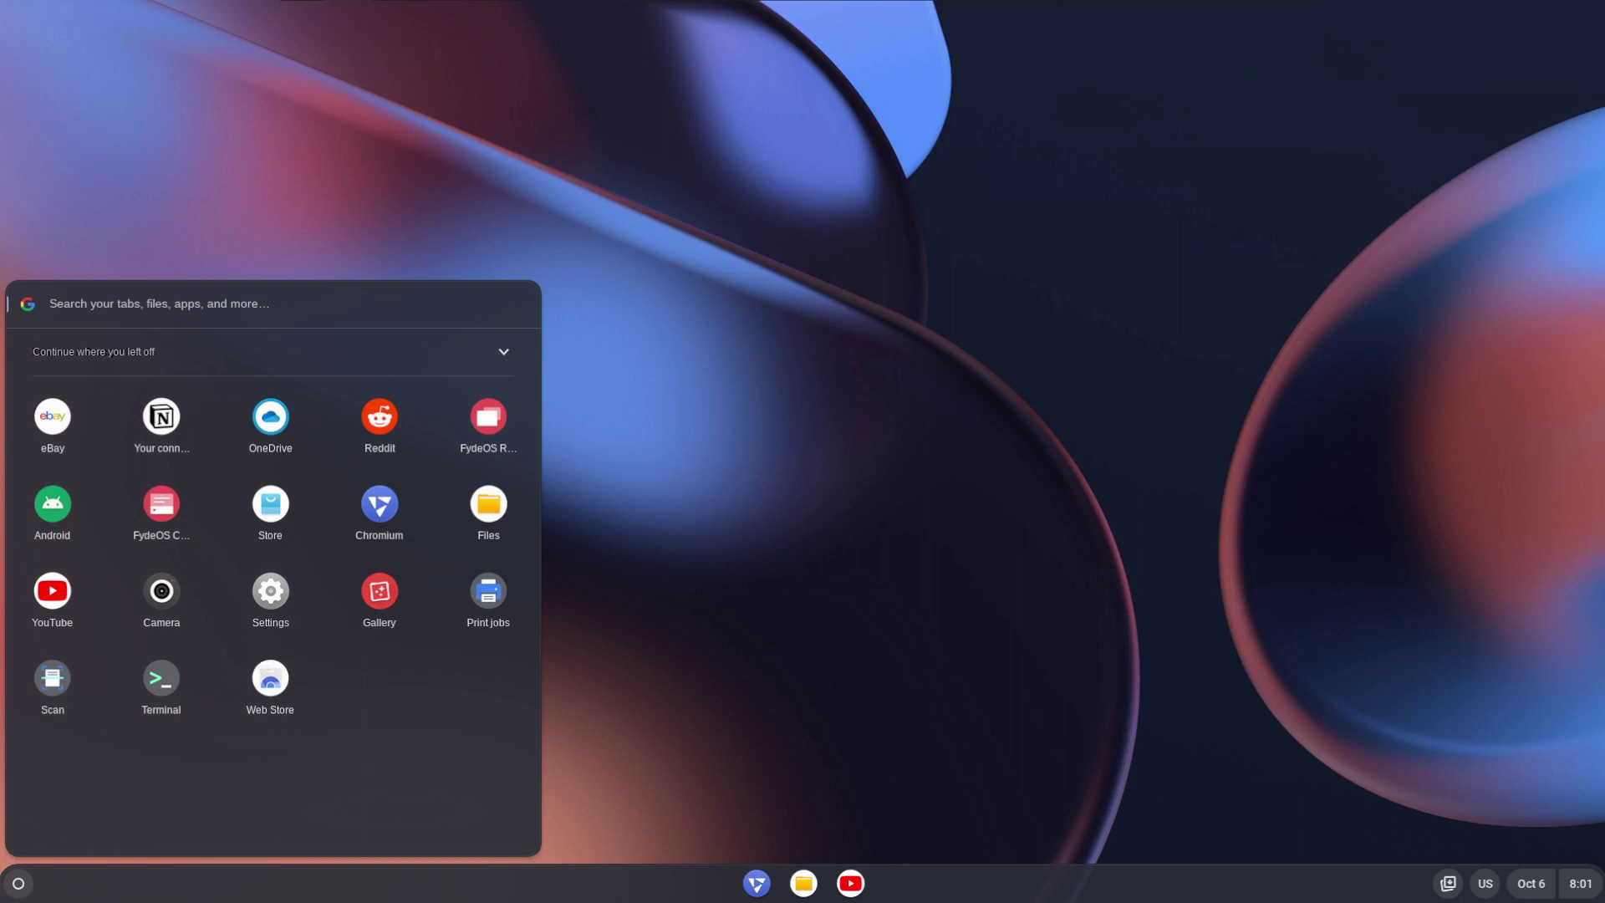
key(Escape)
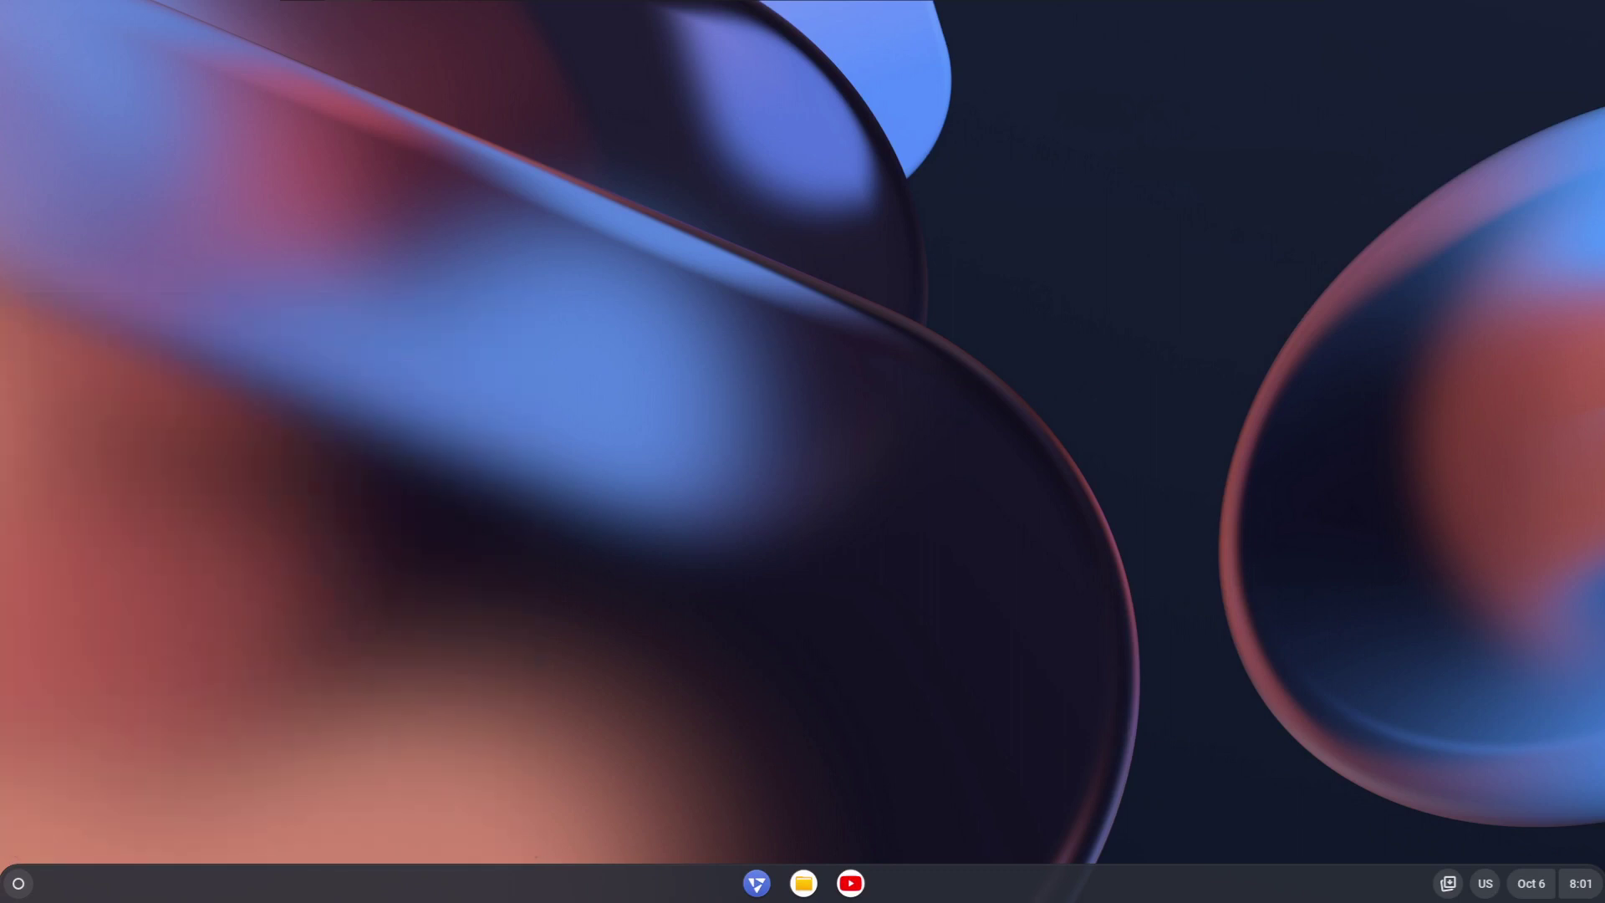
key(super)
key(Escape)
right_click(834, 236)
click(762, 285)
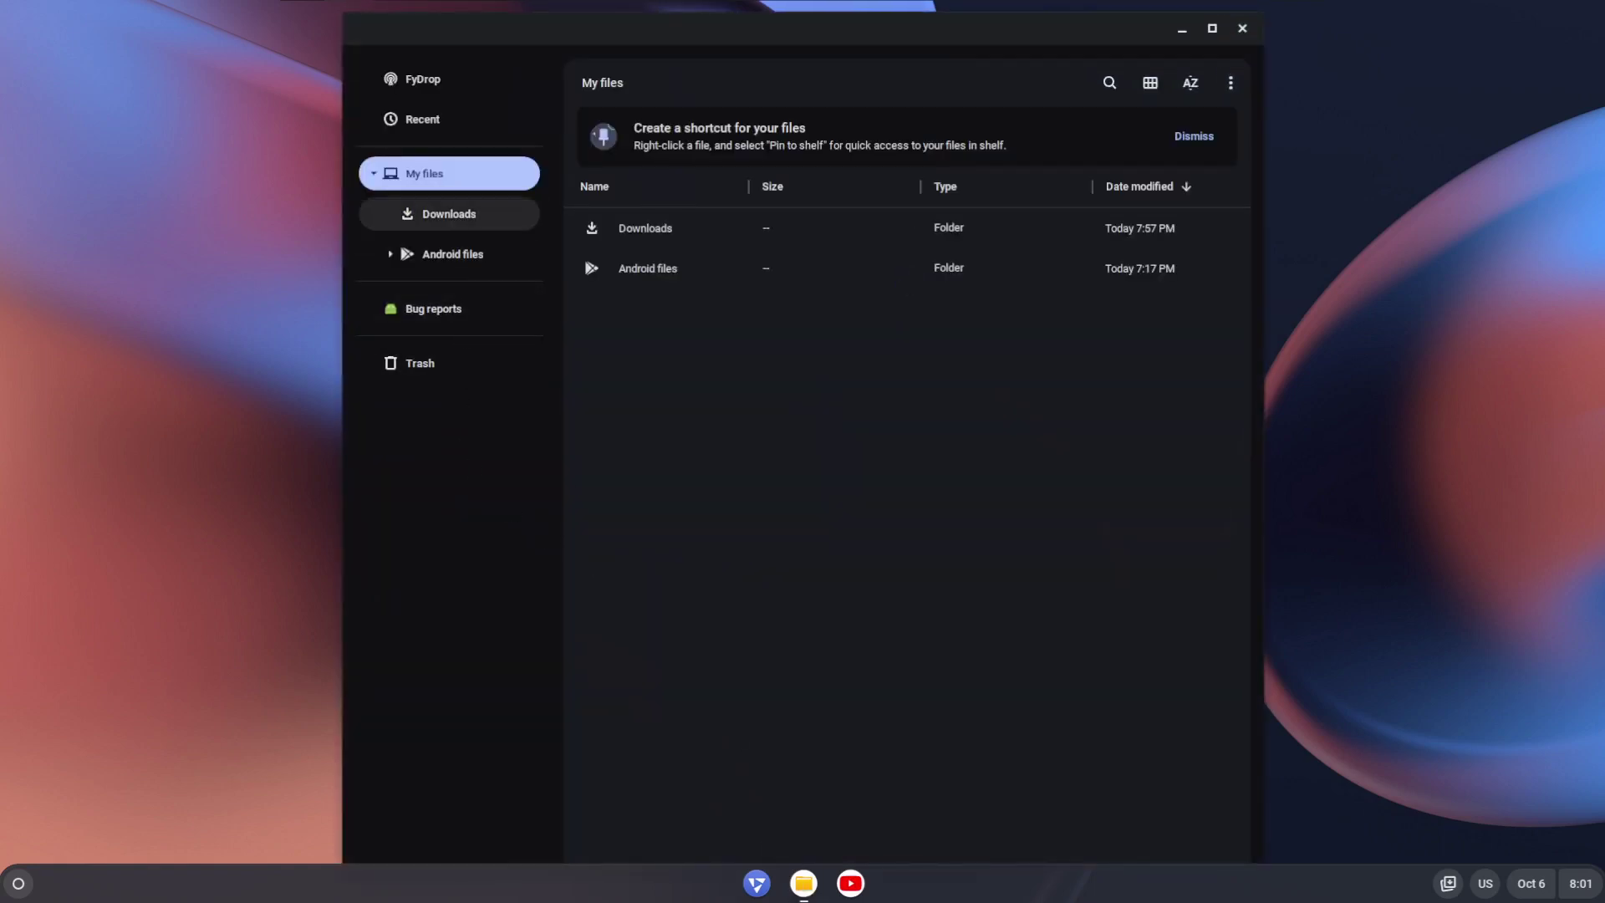
View the empty FyDrop location, close the Files window, and dismiss the desktop menu.
click(434, 83)
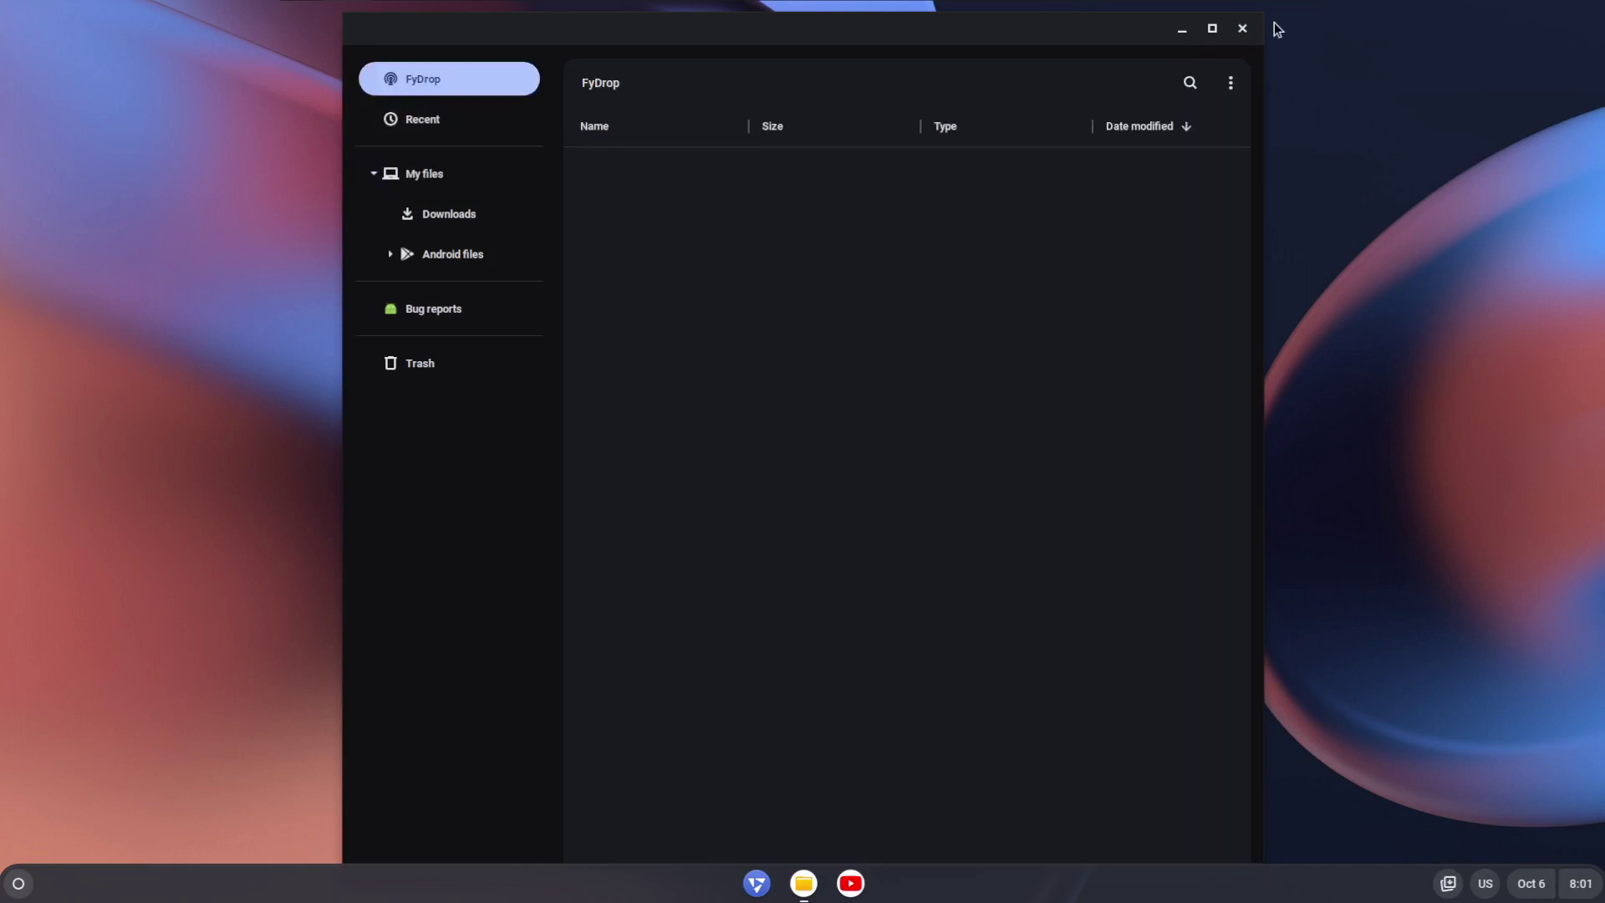
click(1243, 27)
right_click(1351, 714)
click(962, 581)
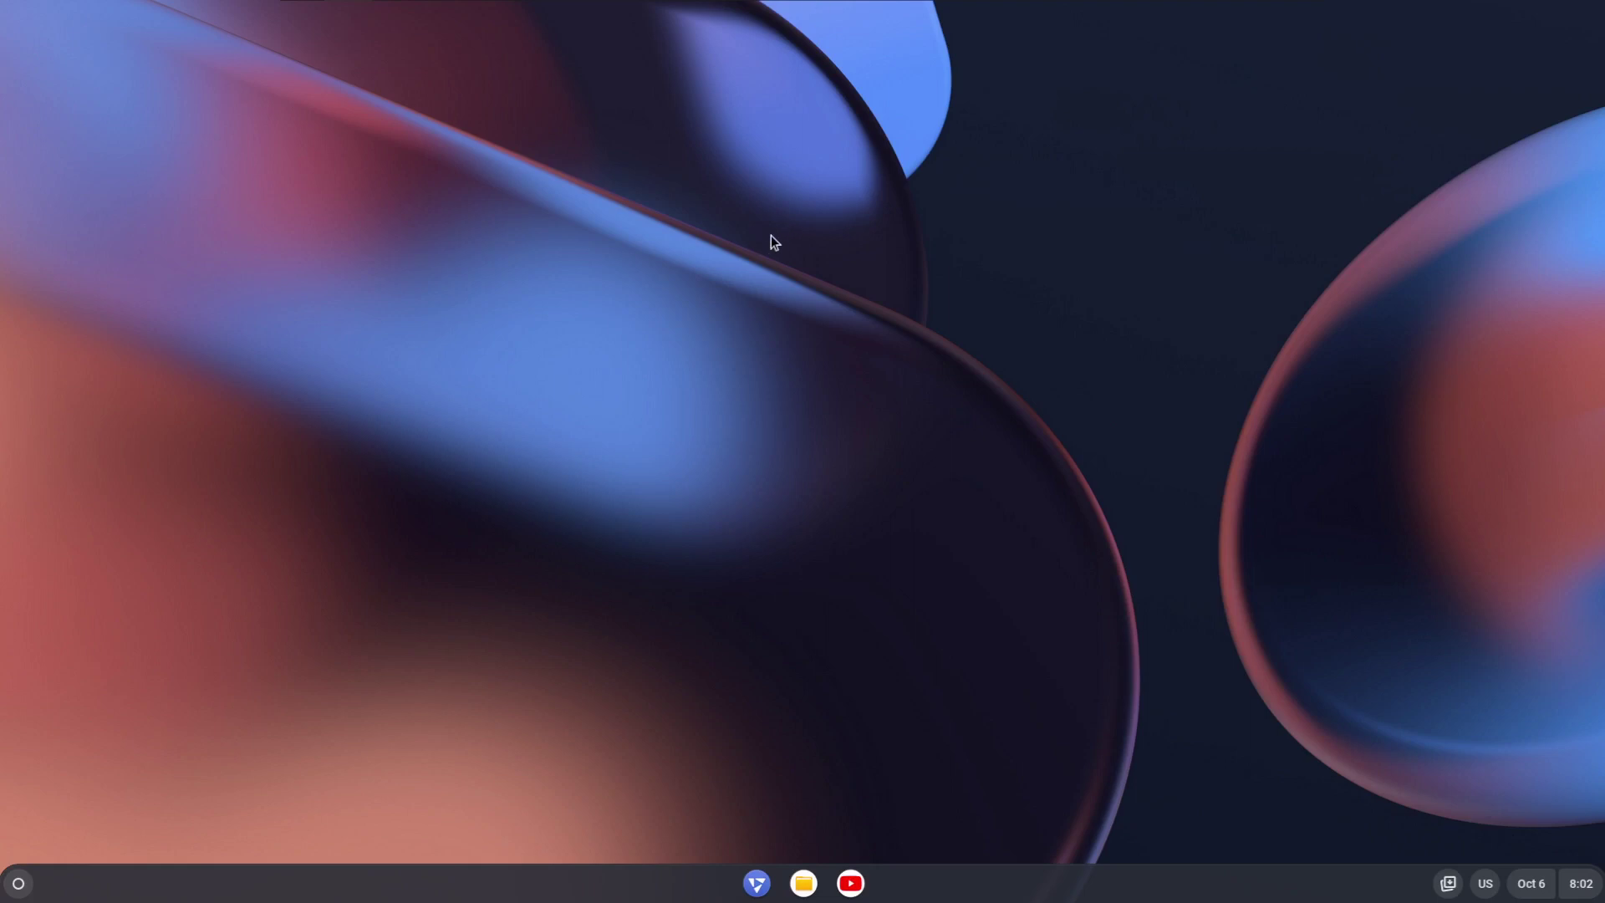
mouse_move(1006, 3)
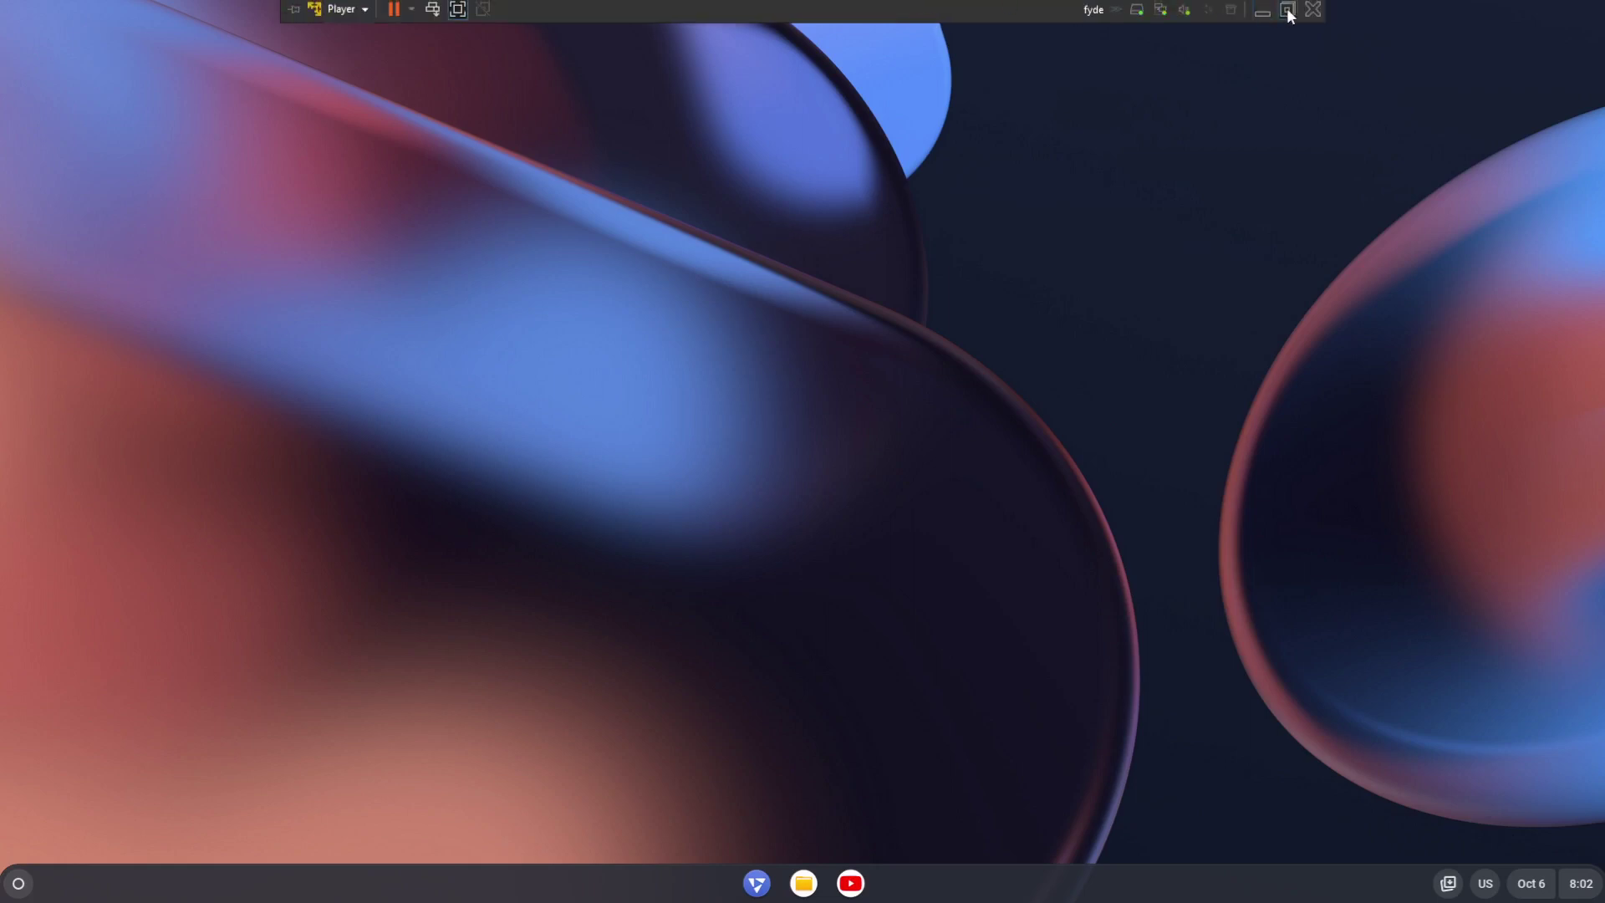